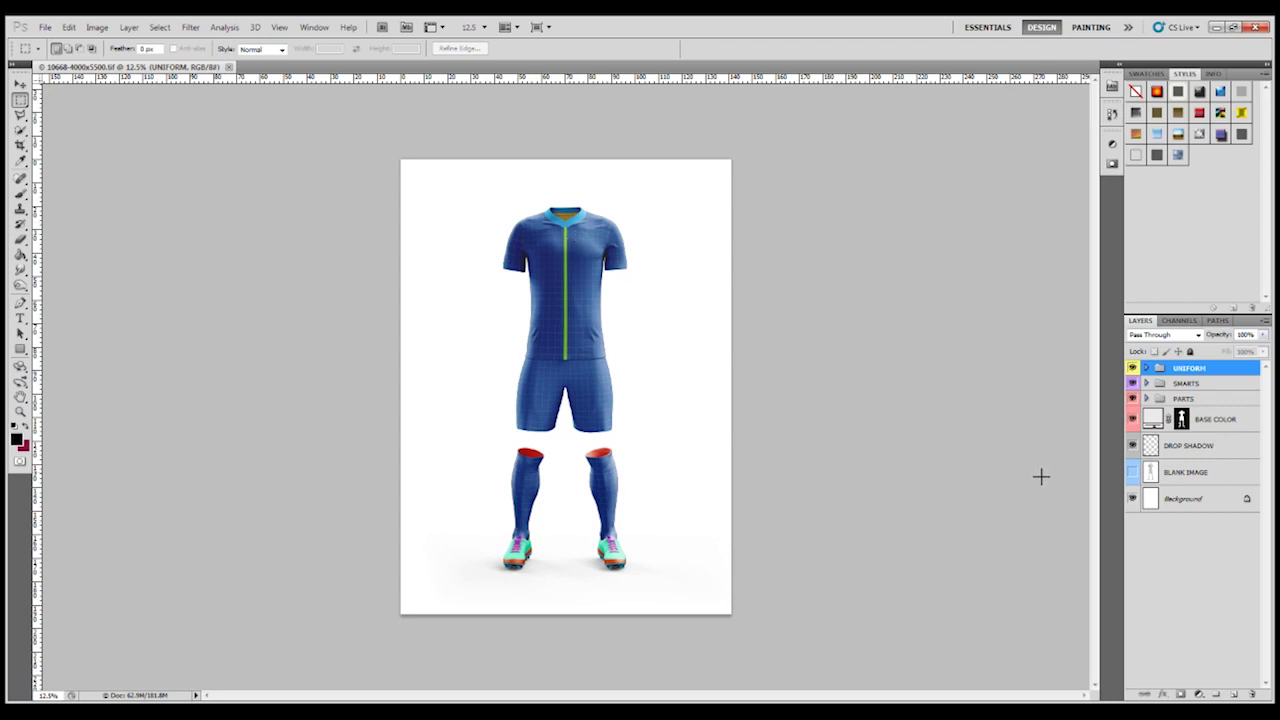
- Hide the white Background layer and zoom the view to 25%
{"action": "left_click", "coordinate": [1133, 499]}
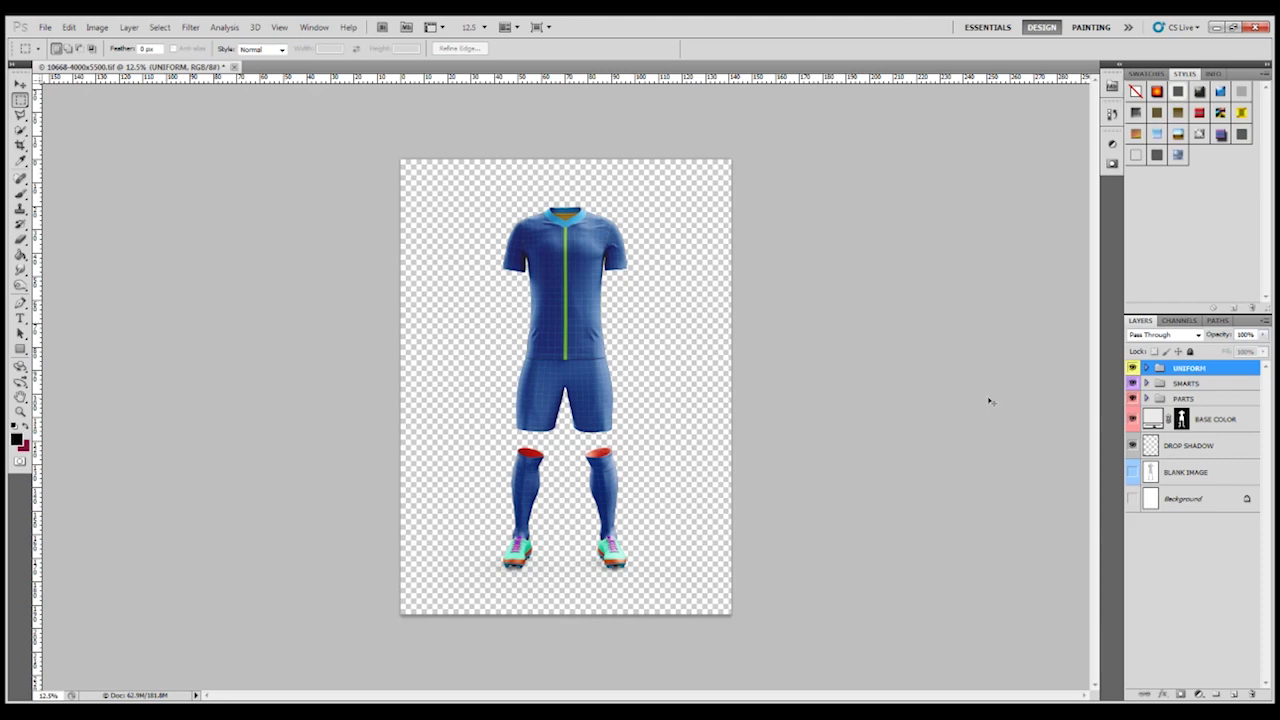
{"action": "key", "text": "ctrl+plus"}
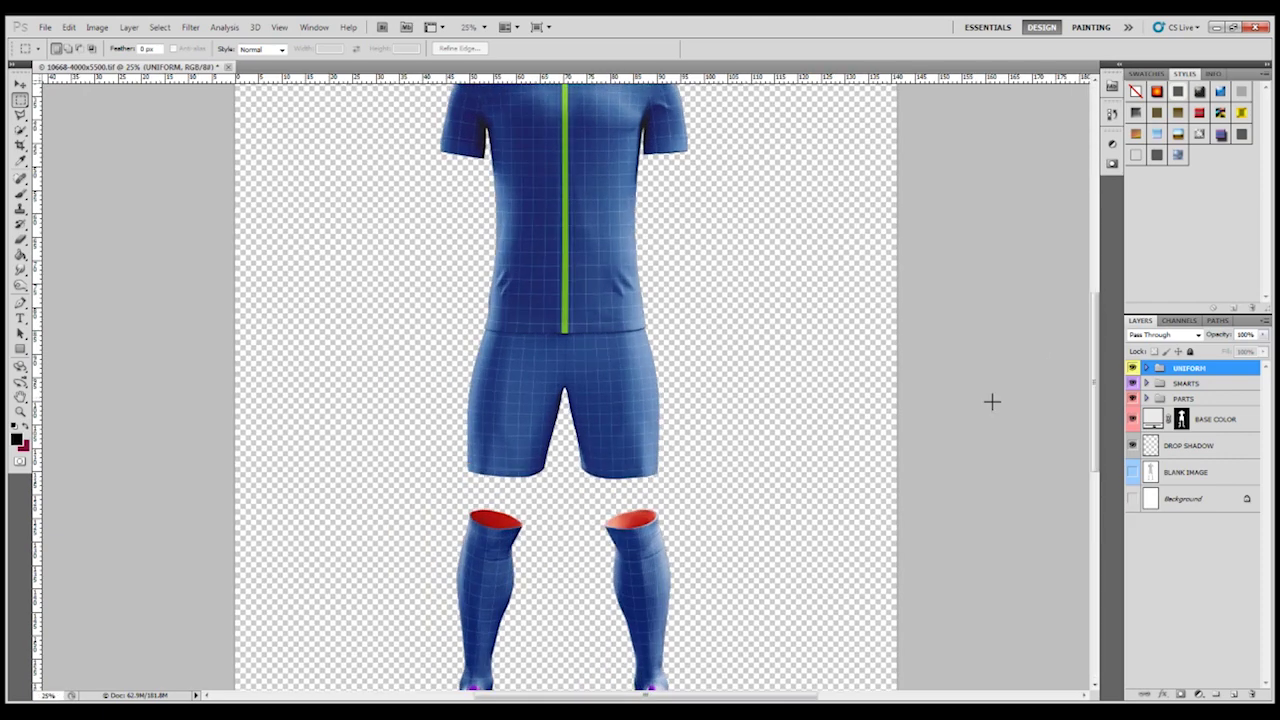
{"action": "scroll", "coordinate": [991, 401], "scroll_direction": "up", "scroll_amount": 3}
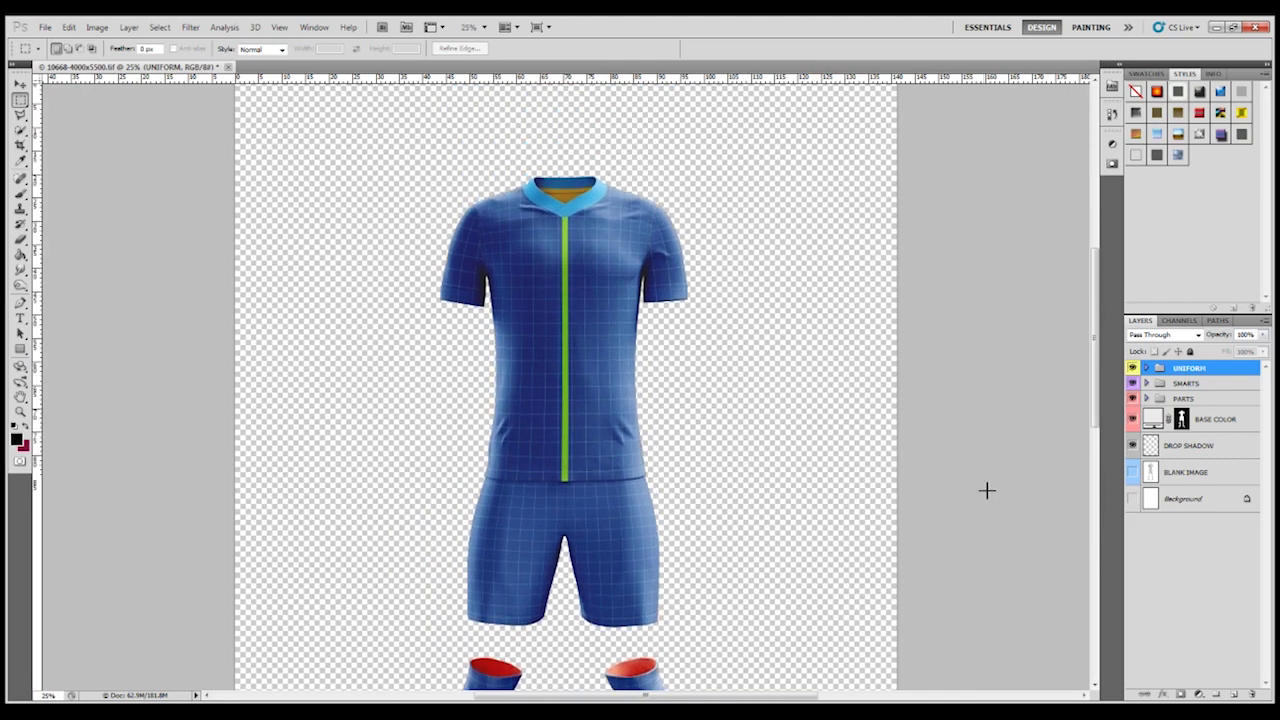
{"action": "scroll", "coordinate": [987, 490], "scroll_direction": "up", "scroll_amount": 1}
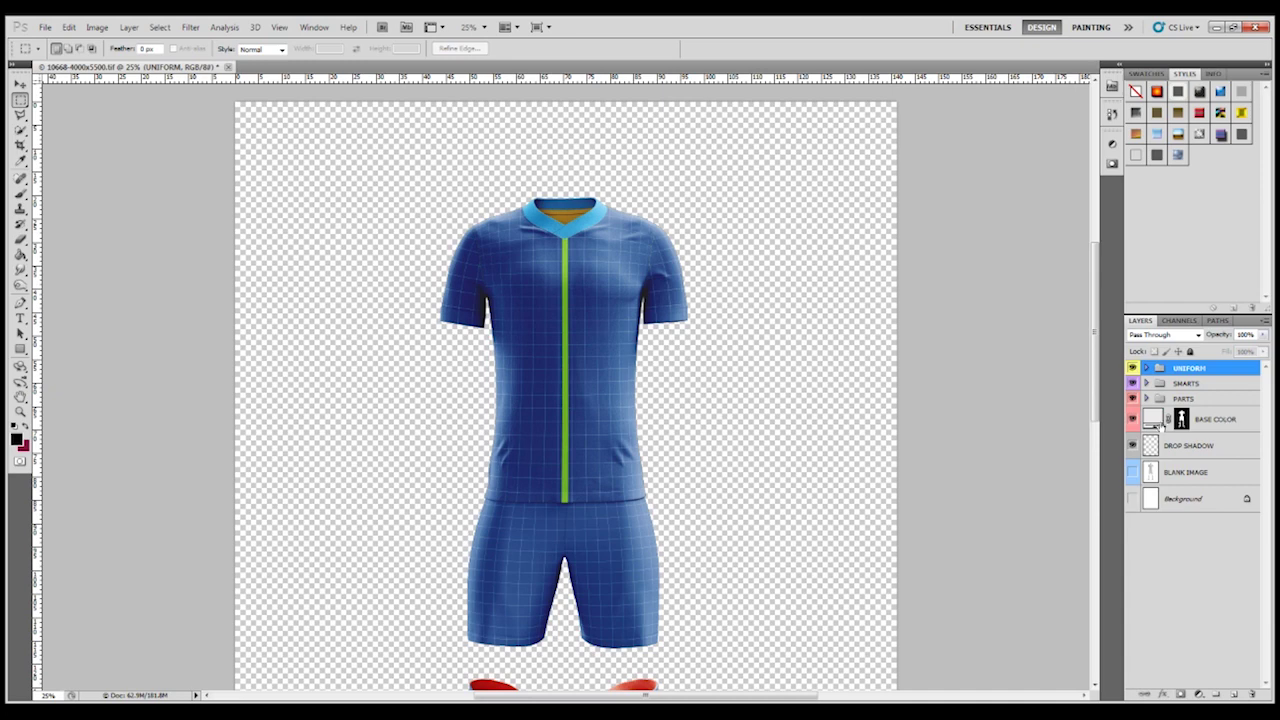
- Expand the SMARTS group, toggle BODY's visibility off and on, and bring up its Layer Style
{"action": "left_click", "coordinate": [1147, 383]}
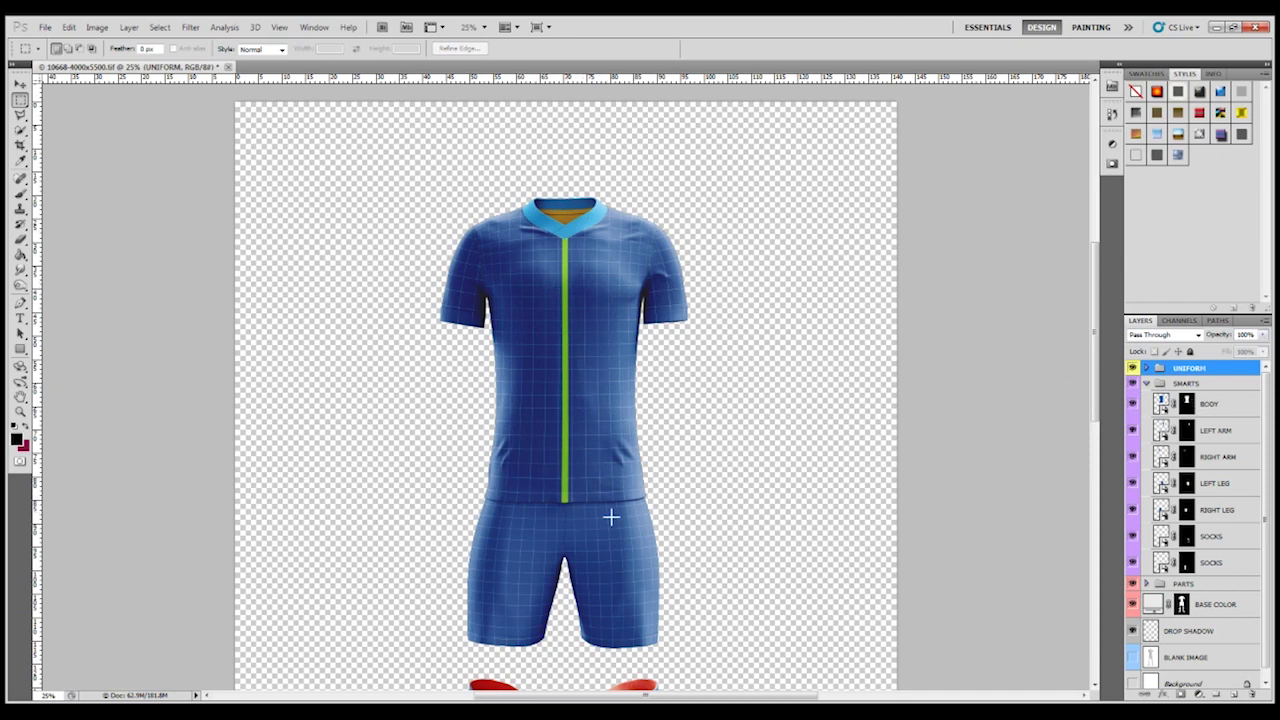
{"action": "left_click", "coordinate": [1132, 403]}
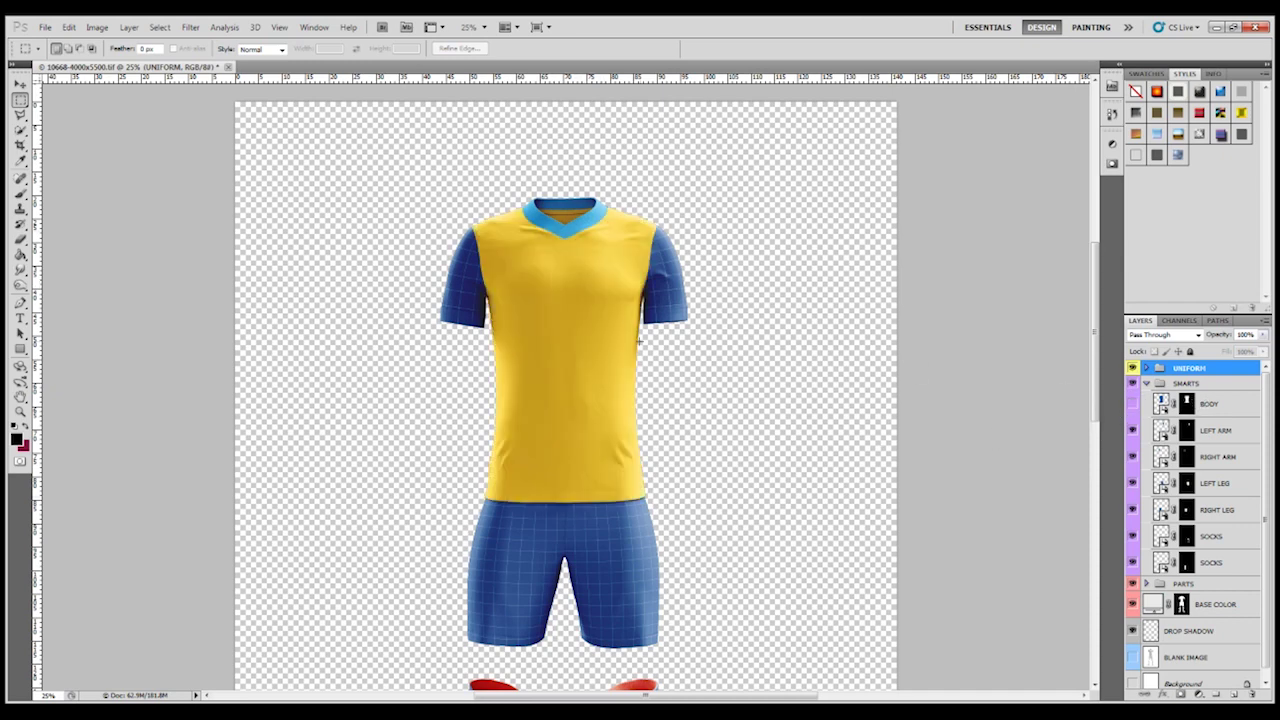
{"action": "left_click", "coordinate": [1132, 404]}
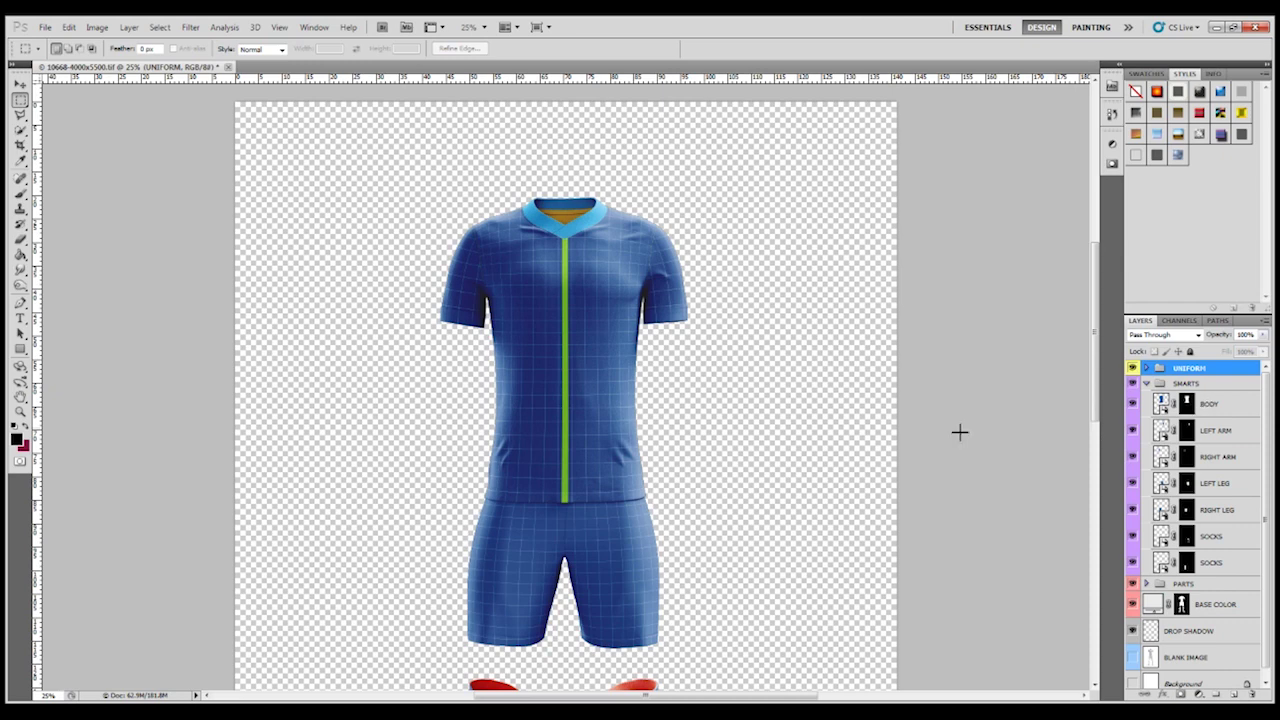
{"action": "double_click", "coordinate": [1238, 405]}
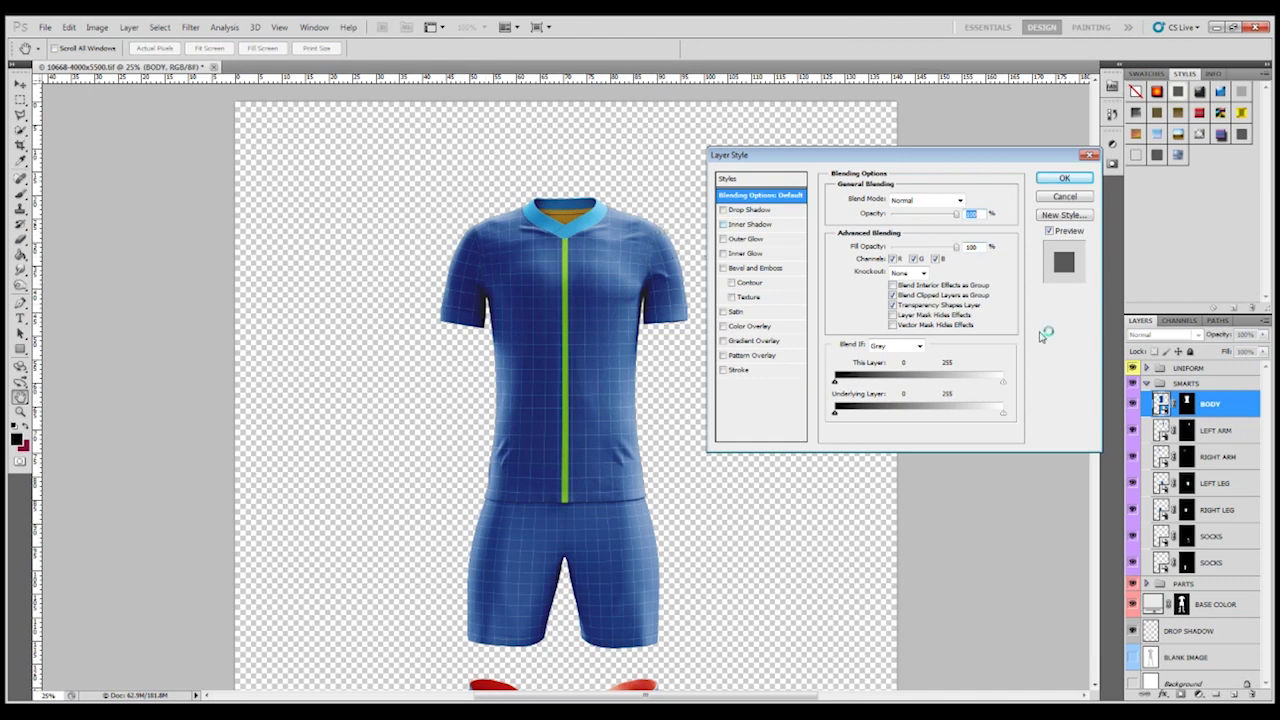
- Give the BODY layer a near-white Color Overlay of R252 G248 B248 (#fcf8f8)
{"action": "left_click", "coordinate": [760, 327]}
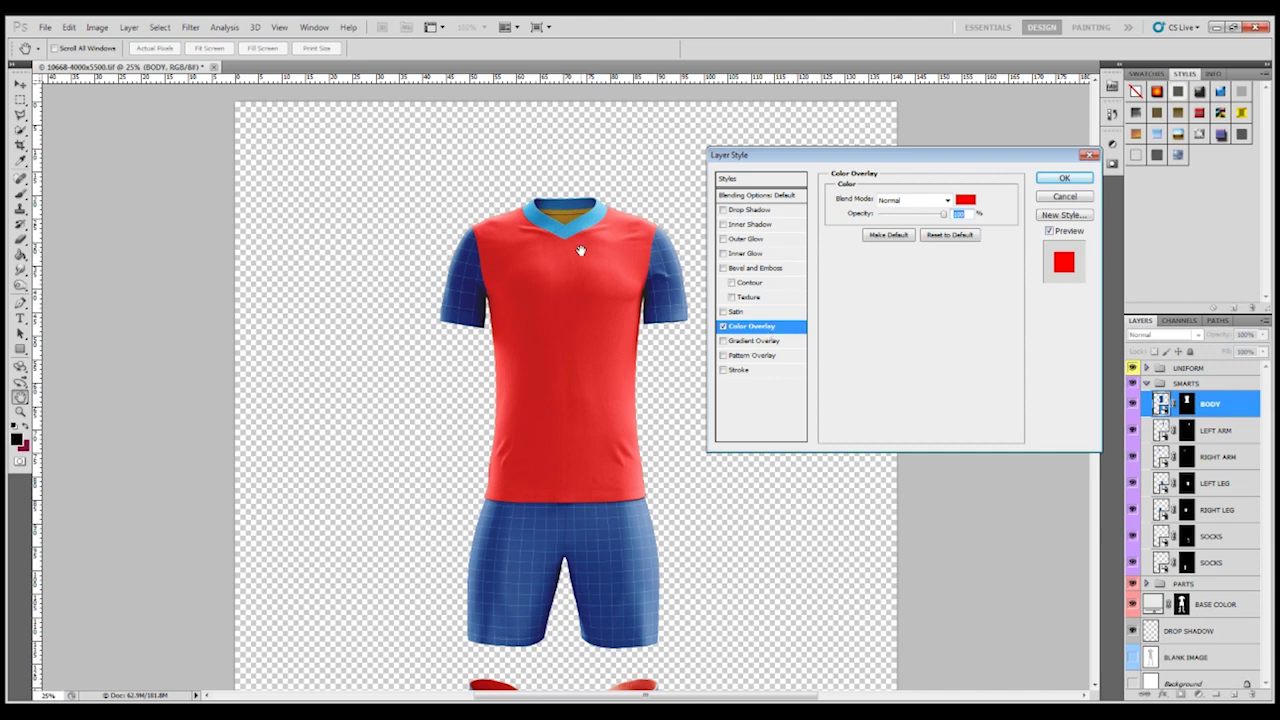
{"action": "left_click", "coordinate": [965, 200]}
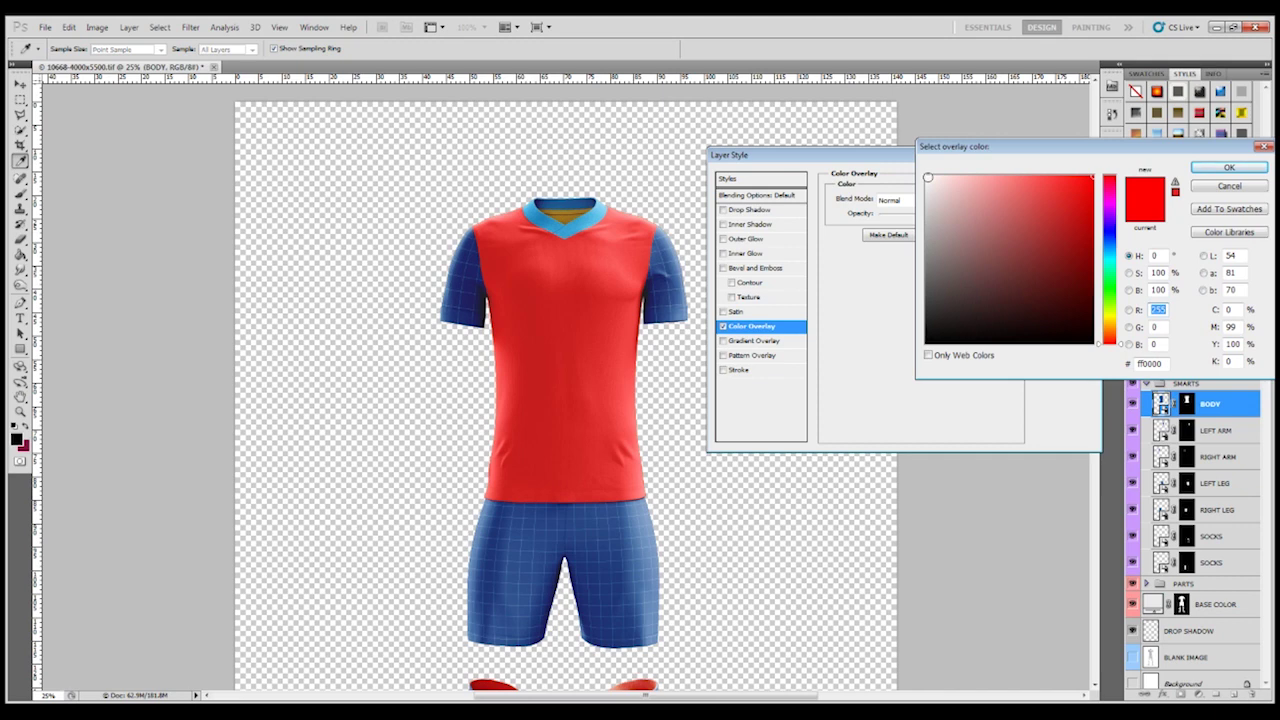
{"action": "left_click", "coordinate": [928, 178]}
{"action": "left_click_drag", "start_coordinate": [1165, 363], "coordinate": [1128, 363]}
{"action": "key", "text": "ctrl+c"}
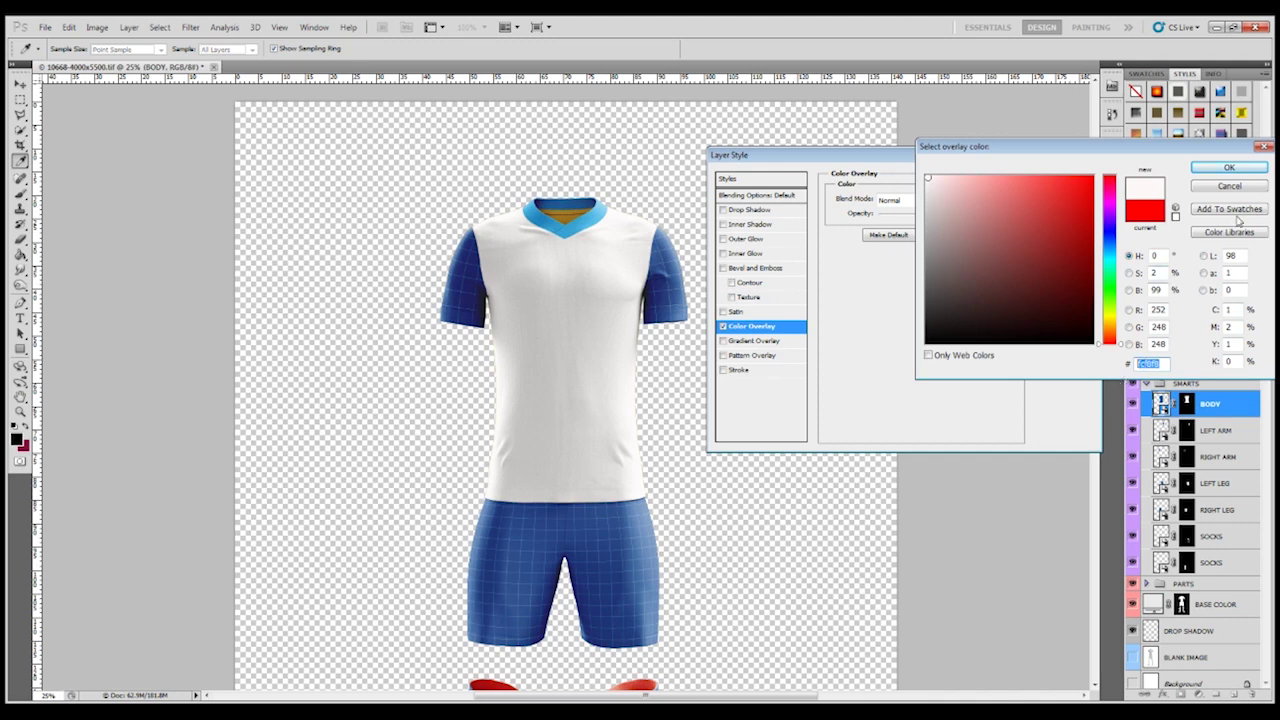
{"action": "left_click", "coordinate": [1225, 168]}
{"action": "left_click", "coordinate": [1058, 180]}
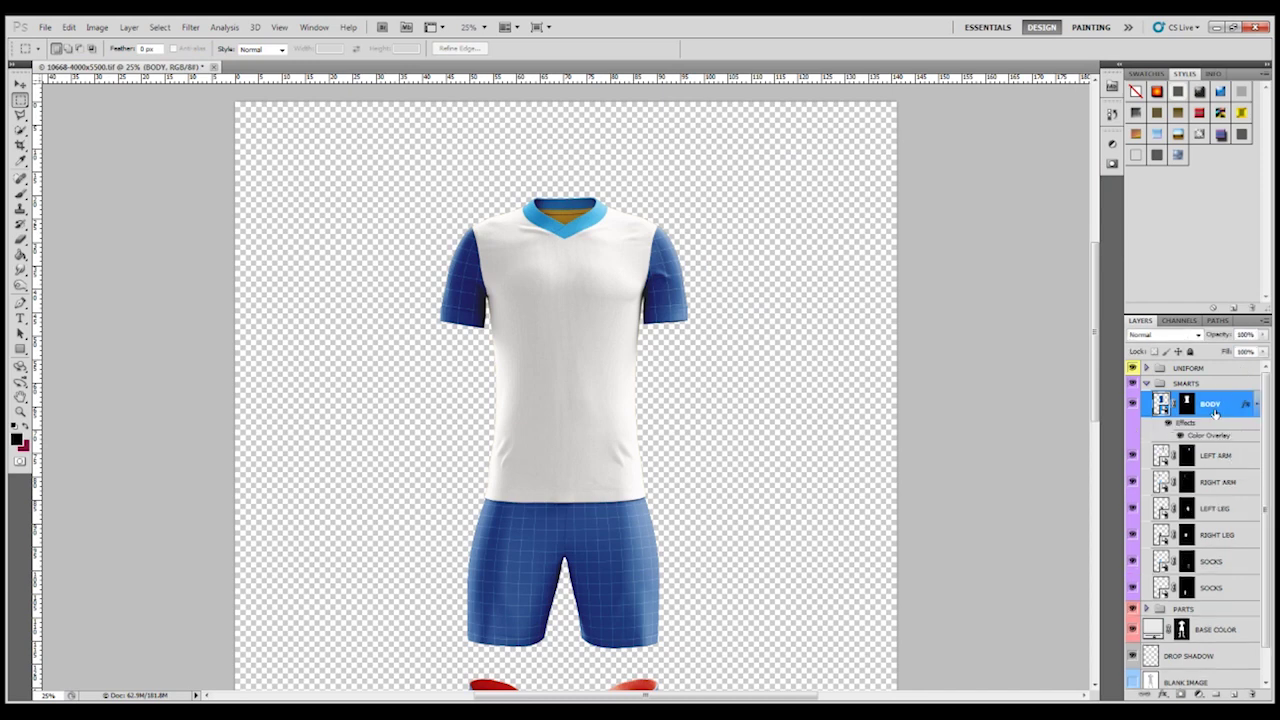
{"action": "left_click", "coordinate": [1241, 458]}
- Add a Color Overlay with hex fcf8f8 to the LEFT ARM layer
{"action": "double_click", "coordinate": [1243, 458]}
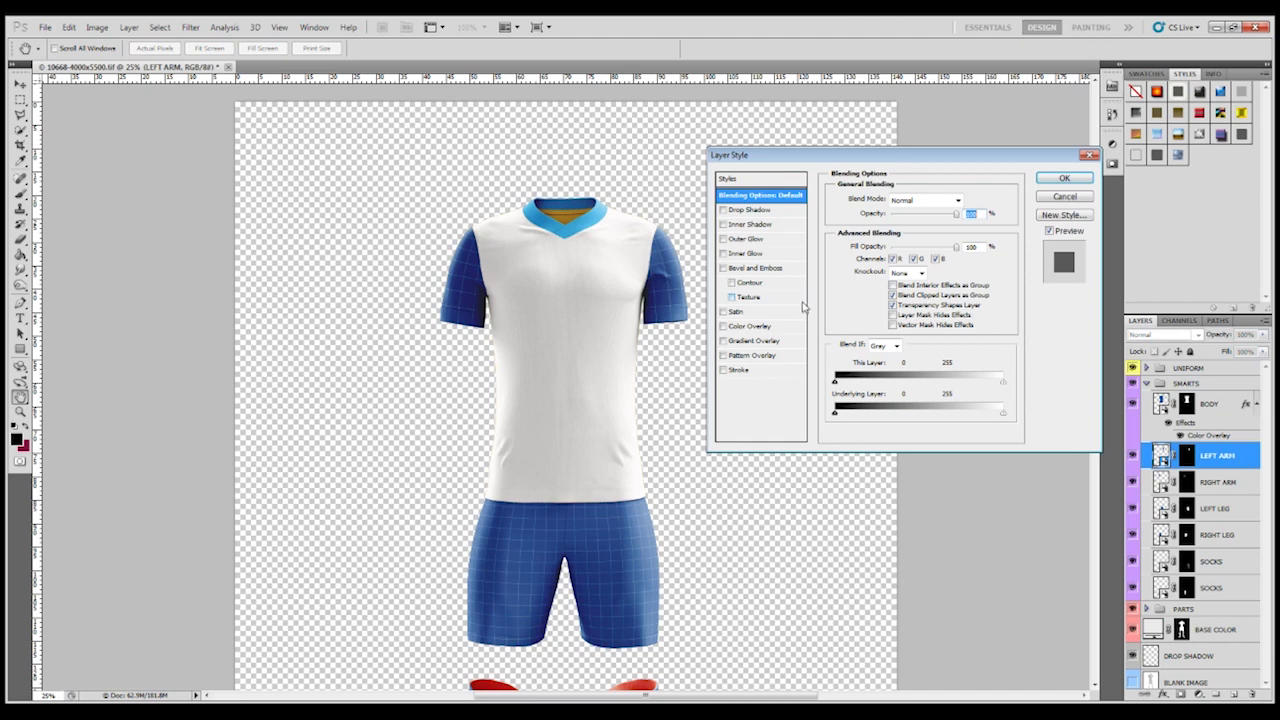
{"action": "left_click", "coordinate": [748, 327]}
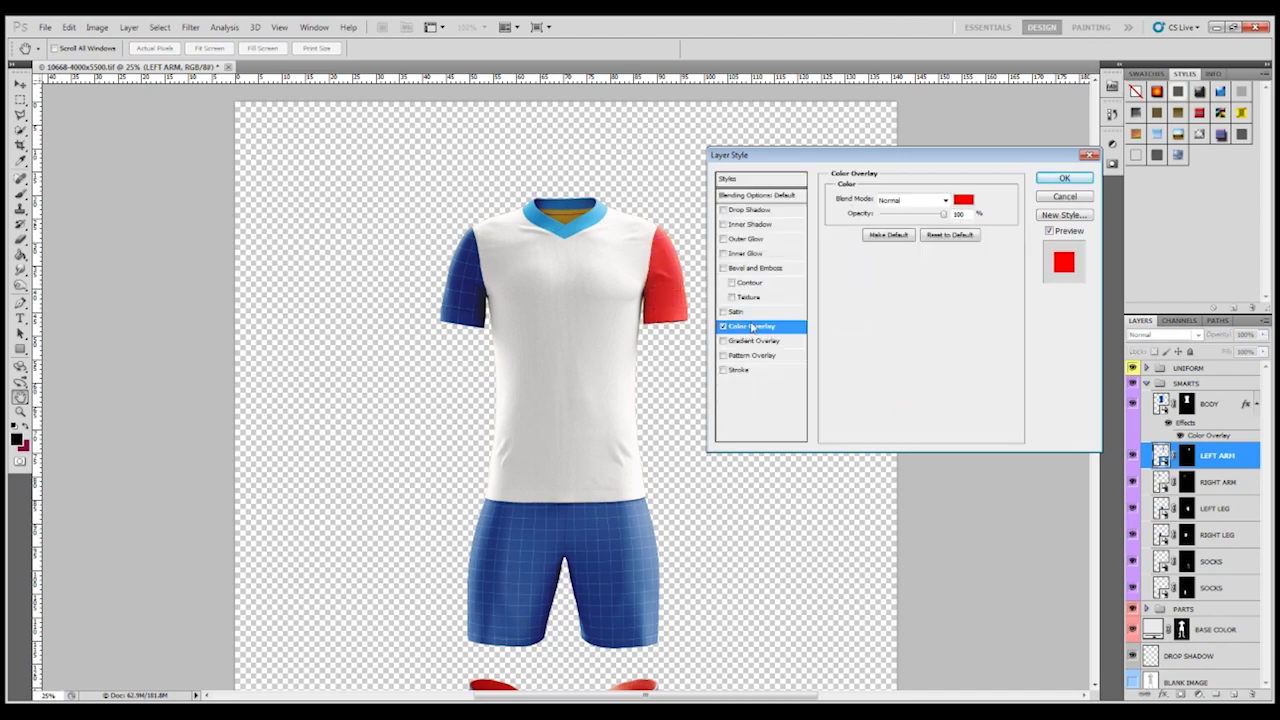
{"action": "left_click", "coordinate": [967, 201]}
{"action": "left_click", "coordinate": [967, 202]}
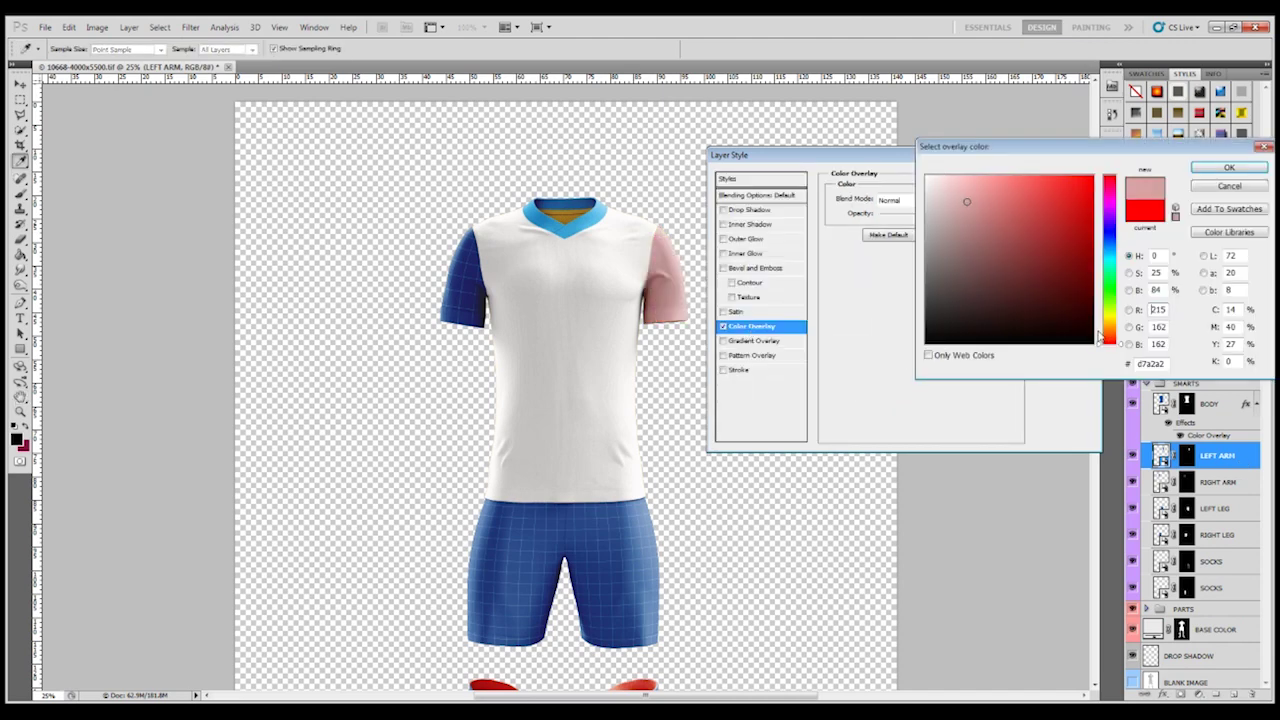
{"action": "double_click", "coordinate": [1152, 364]}
{"action": "key", "text": "ctrl+v"}
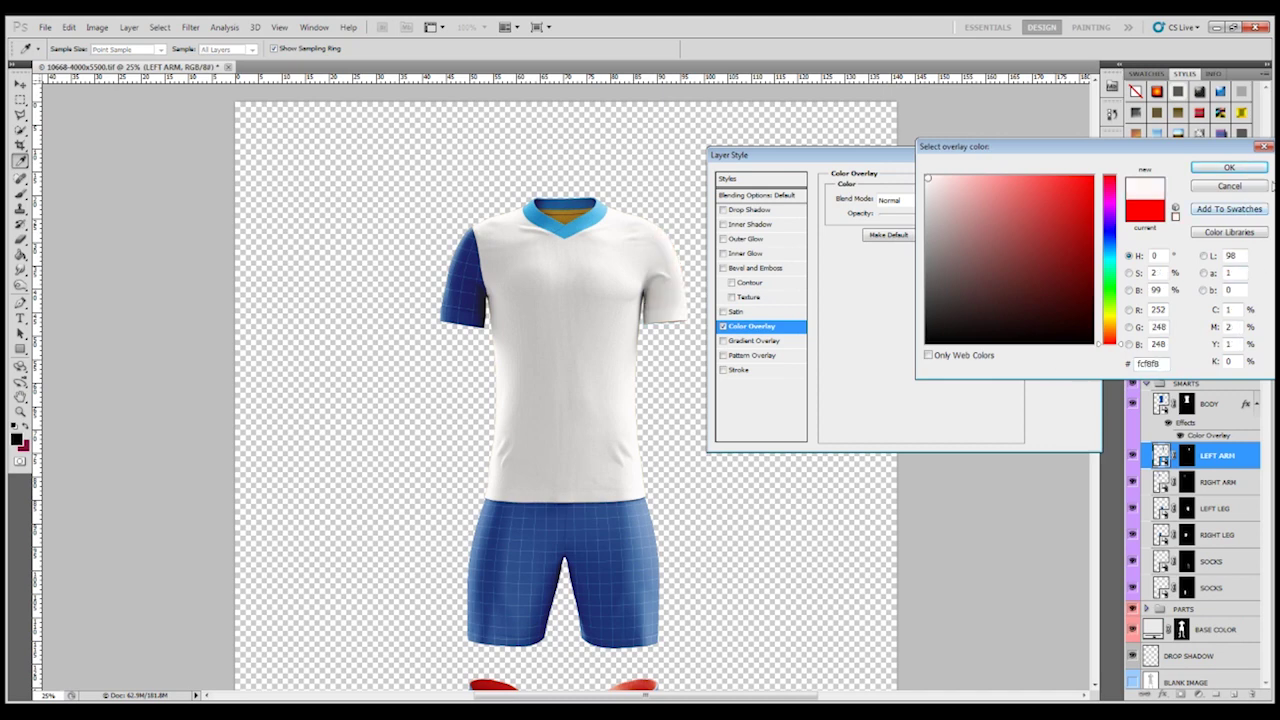
{"action": "left_click", "coordinate": [1229, 167]}
{"action": "left_click", "coordinate": [1066, 179]}
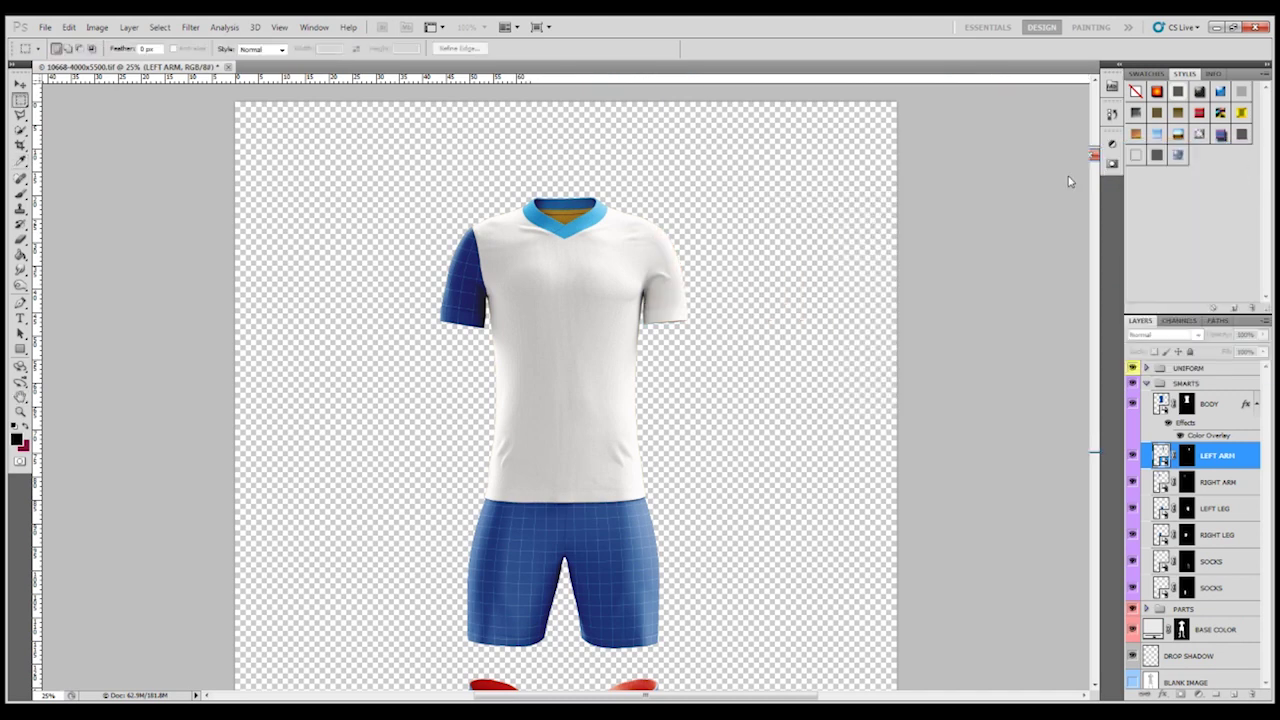
- Enable a Color Overlay on the RIGHT ARM layer and bring up its overlay colour picker
{"action": "double_click", "coordinate": [1244, 508]}
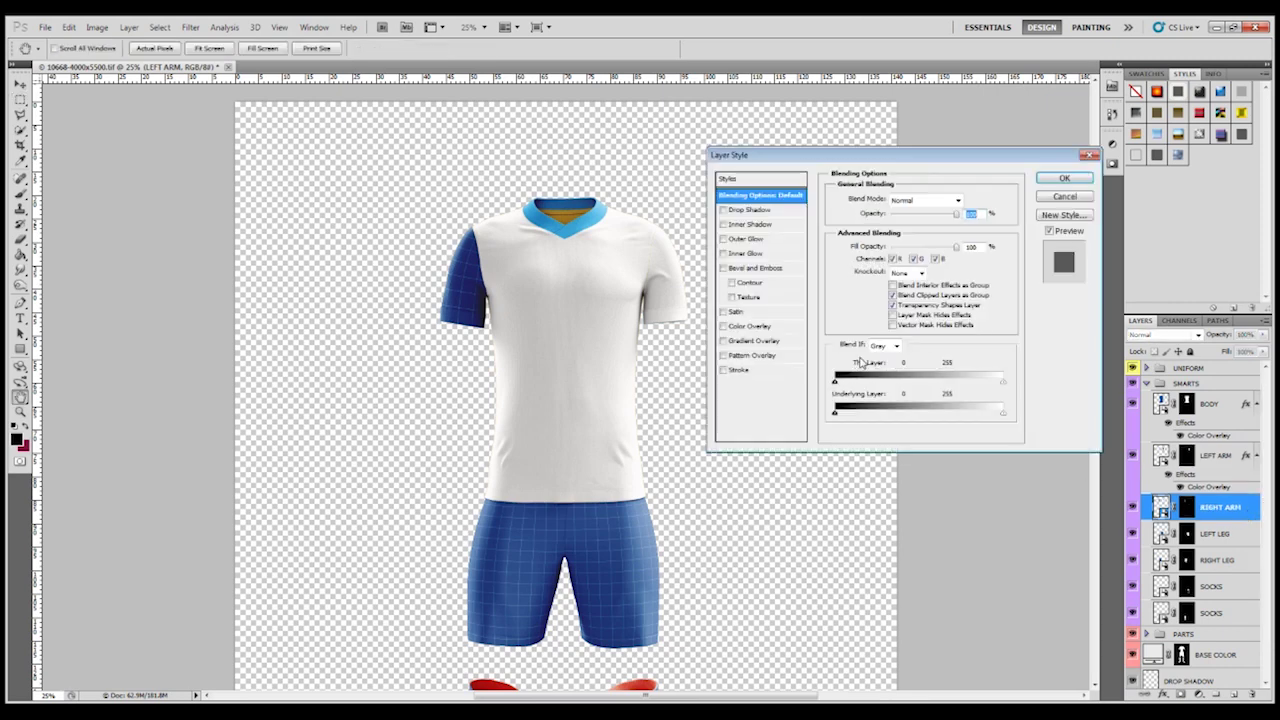
{"action": "left_click", "coordinate": [760, 332]}
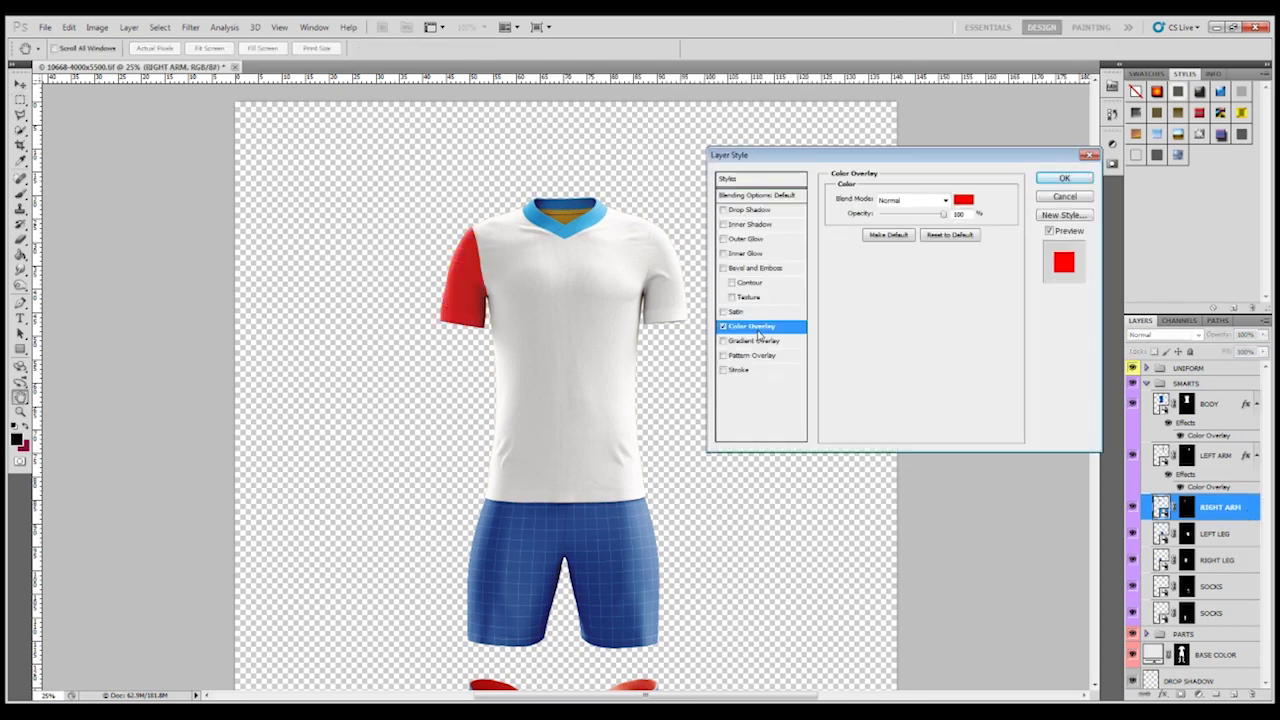
{"action": "left_click", "coordinate": [964, 200]}
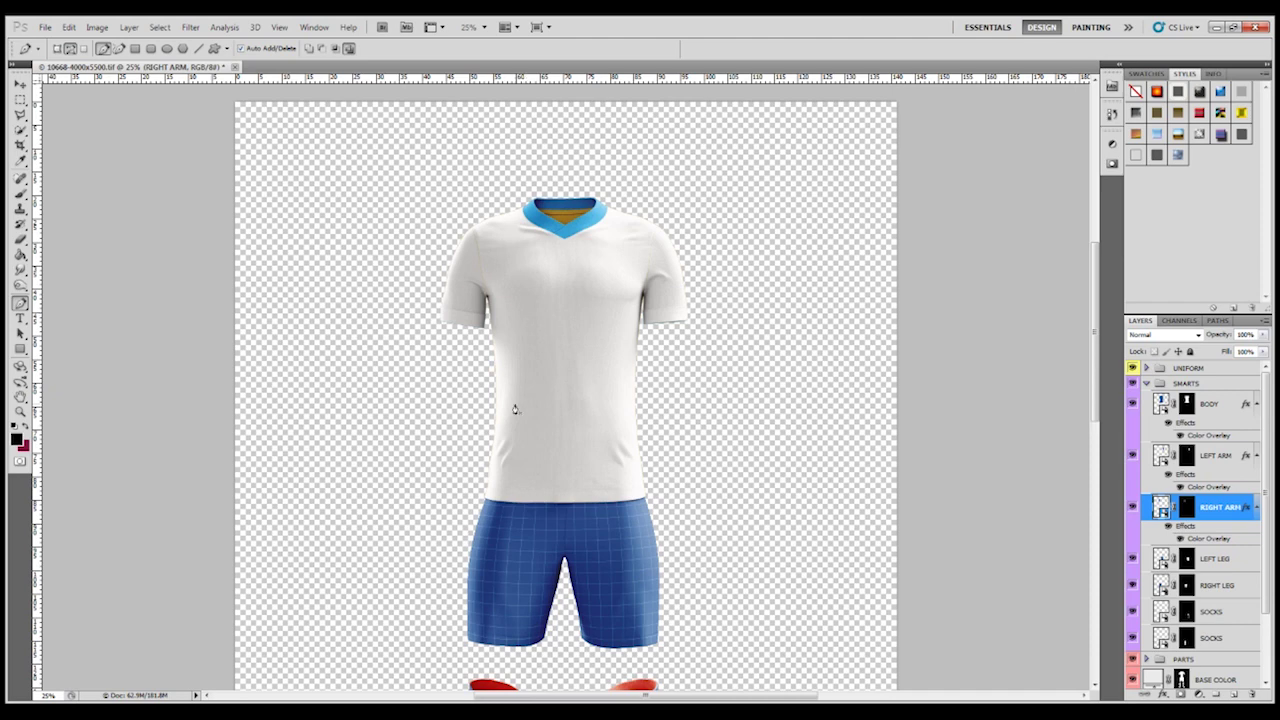
- On BODY, draw a closed Pen path curving from the shirt's left side up to the right shoulder
{"action": "left_click", "coordinate": [1226, 407]}
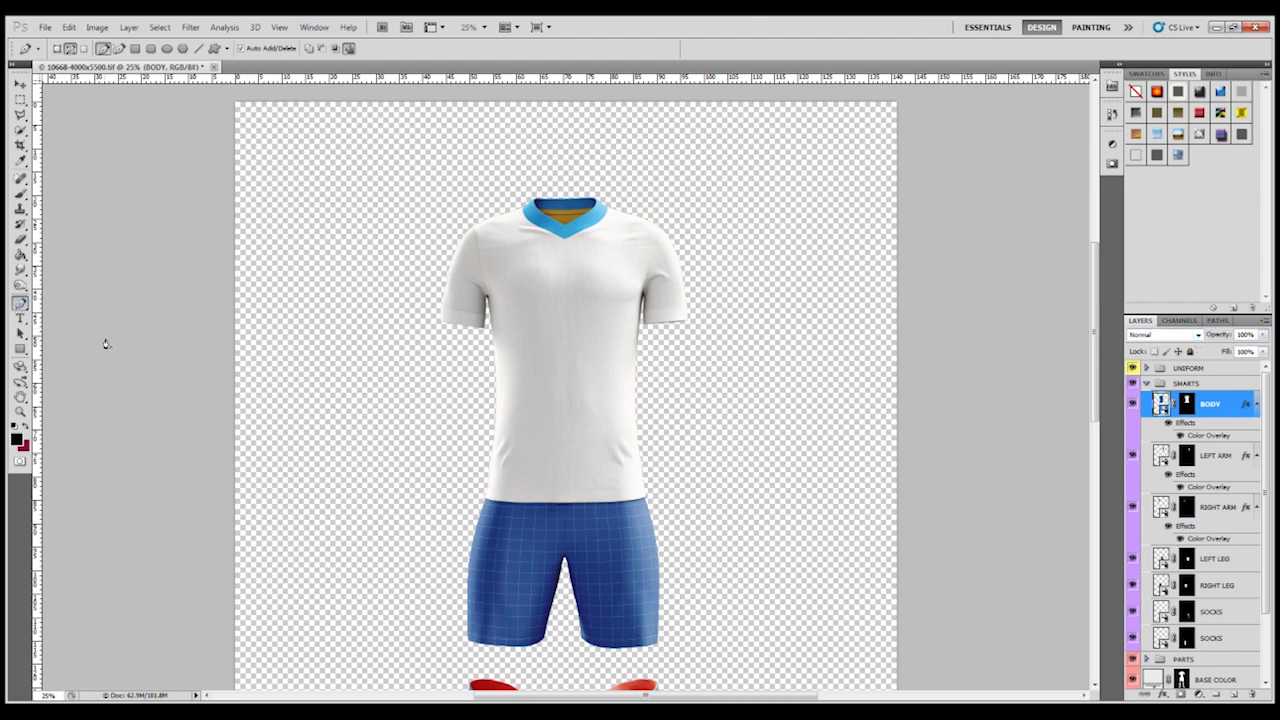
{"action": "left_click", "coordinate": [492, 429]}
{"action": "left_click", "coordinate": [652, 229]}
{"action": "left_click_drag", "start_coordinate": [652, 228], "coordinate": [822, 227]}
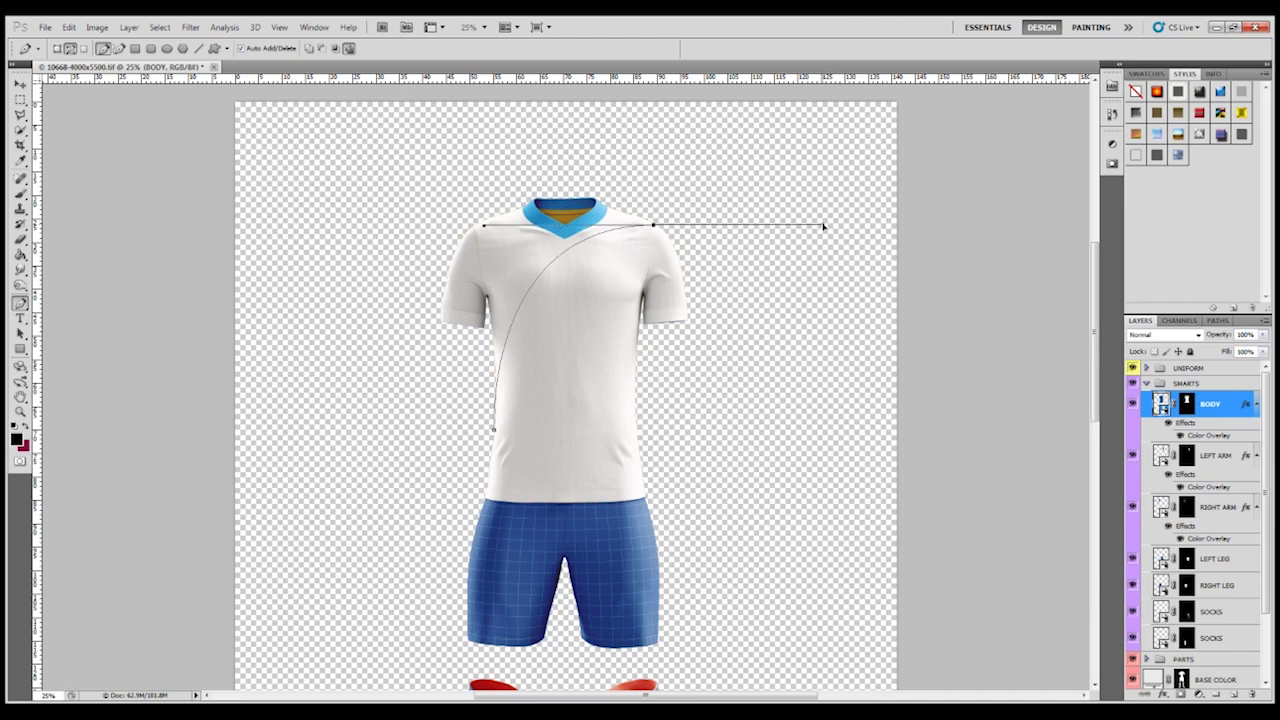
{"action": "left_click_drag", "start_coordinate": [824, 227], "coordinate": [817, 227]}
{"action": "left_click", "coordinate": [590, 130]}
{"action": "left_click", "coordinate": [397, 190]}
{"action": "left_click", "coordinate": [392, 339]}
{"action": "left_click", "coordinate": [494, 431]}
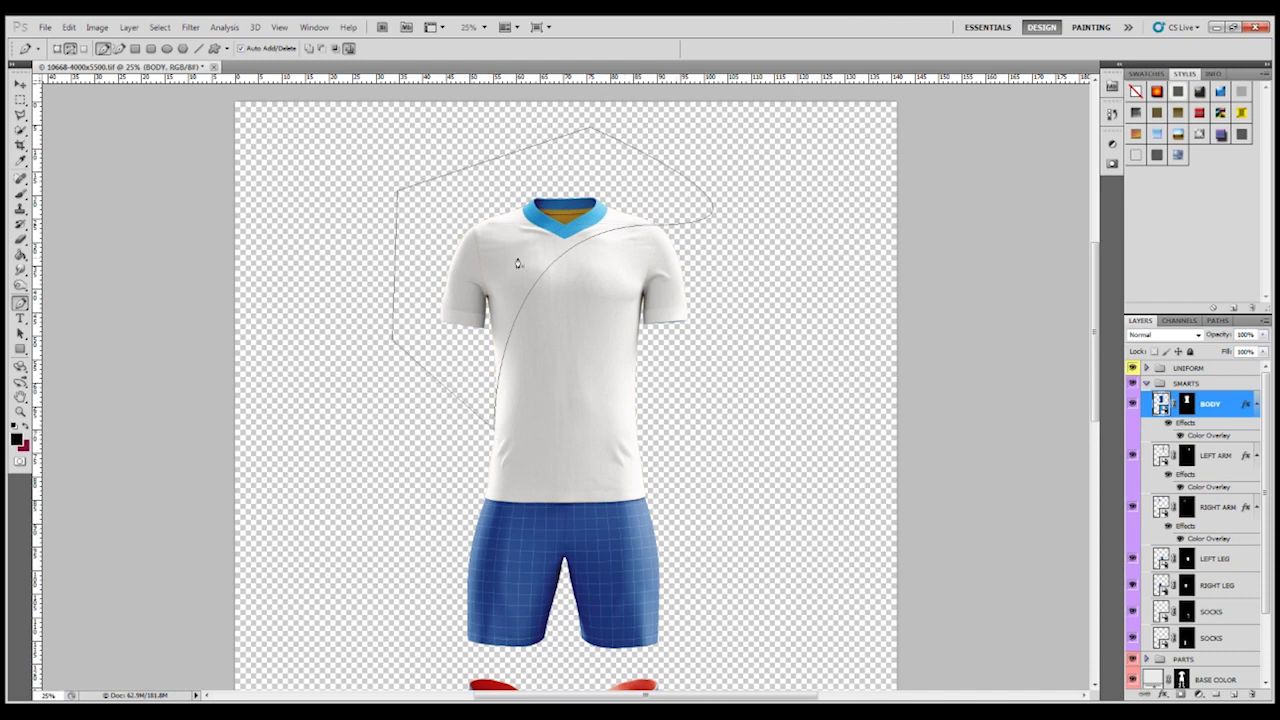
{"action": "right_click", "coordinate": [550, 187]}
- Convert the path into a selection and add a new empty Layer 1
{"action": "left_click", "coordinate": [629, 250]}
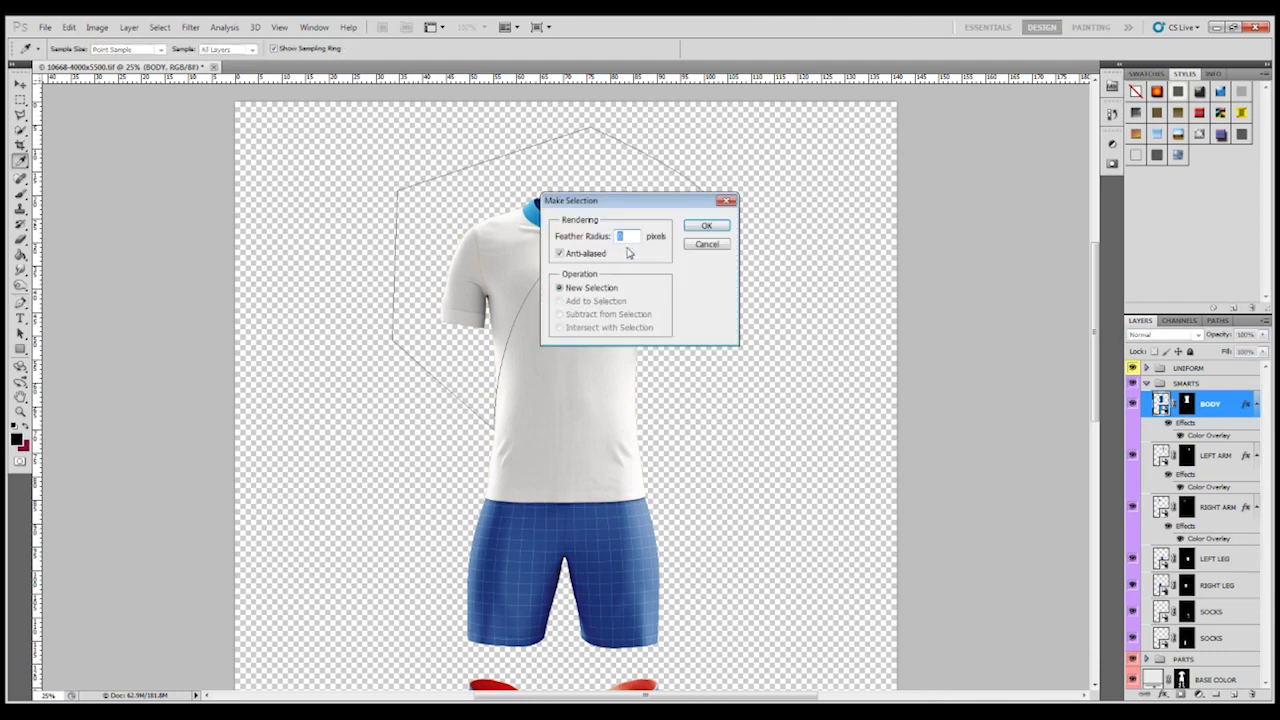
{"action": "left_click", "coordinate": [705, 225]}
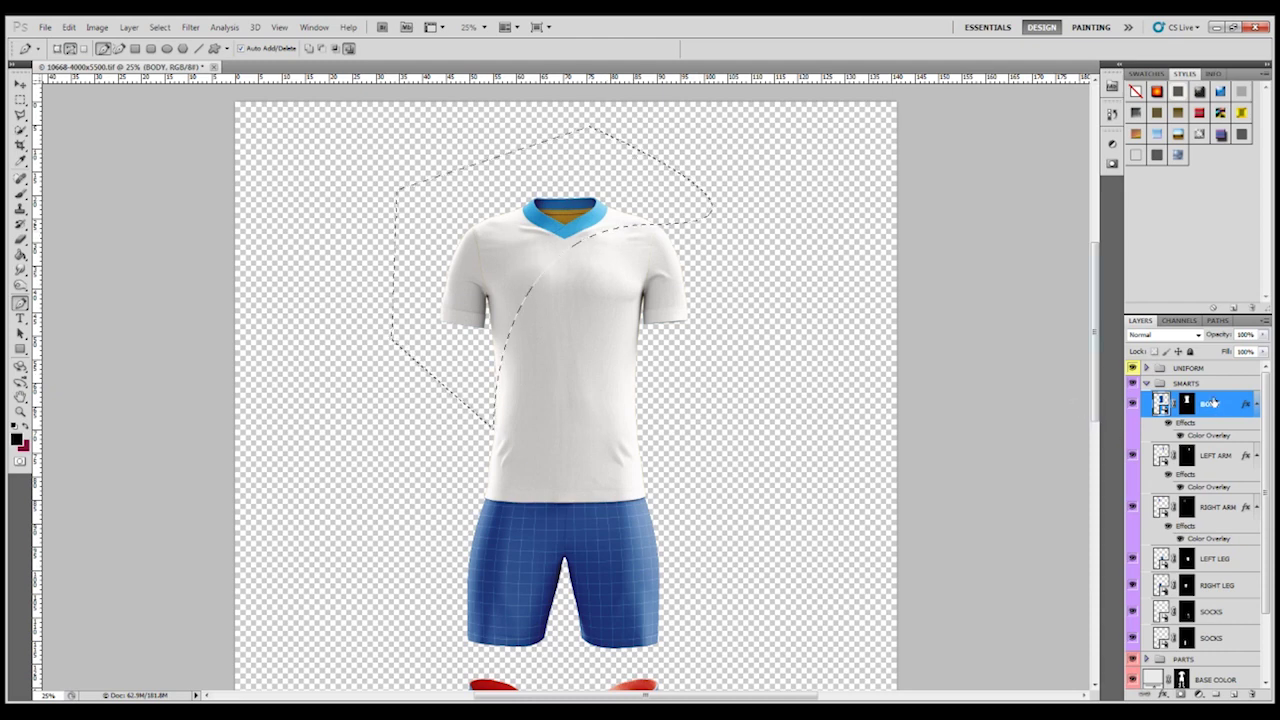
{"action": "left_click", "coordinate": [1235, 695]}
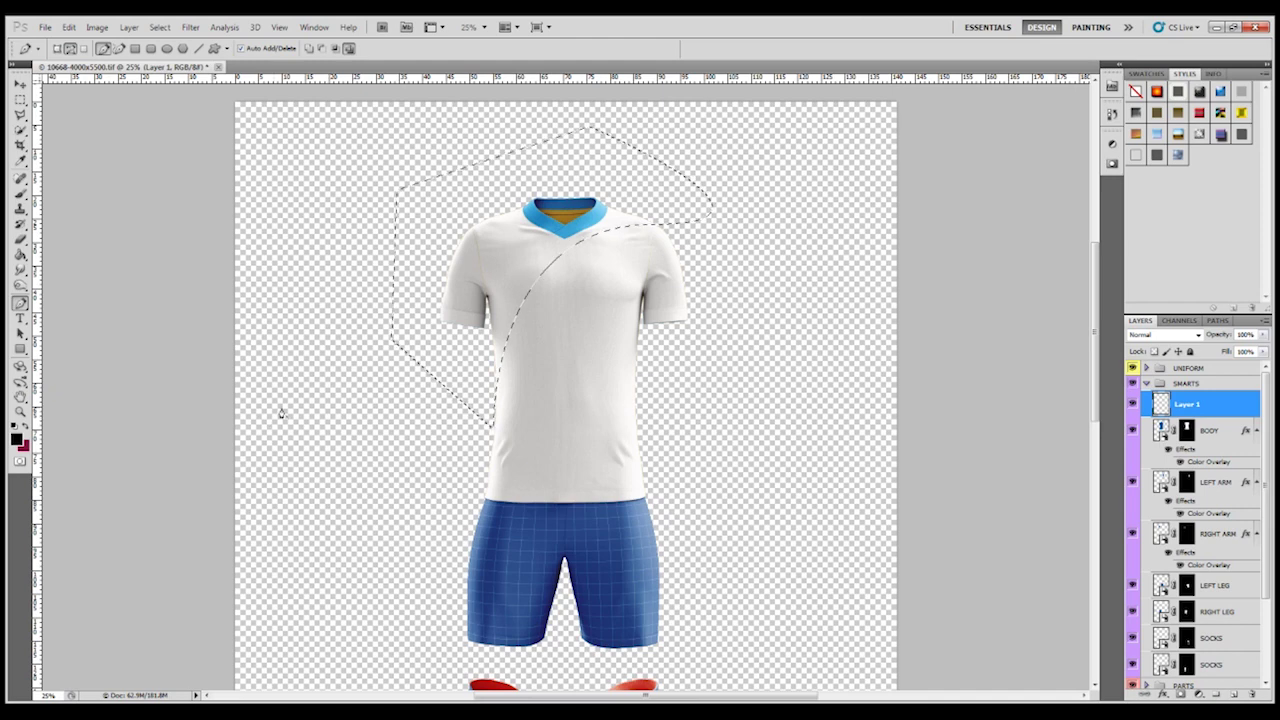
- Set the foreground colour to dark navy and fill the shoulder selection with it
{"action": "left_click", "coordinate": [16, 438]}
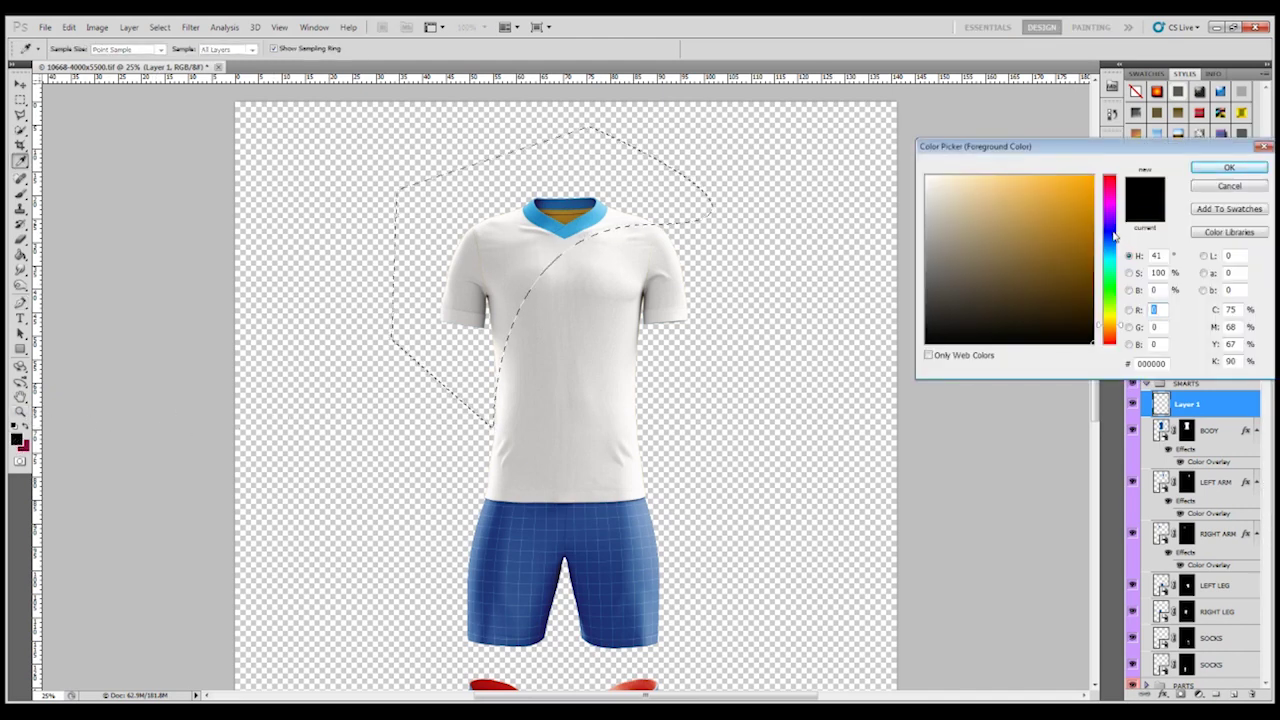
{"action": "left_click", "coordinate": [1113, 232]}
{"action": "left_click", "coordinate": [1091, 278]}
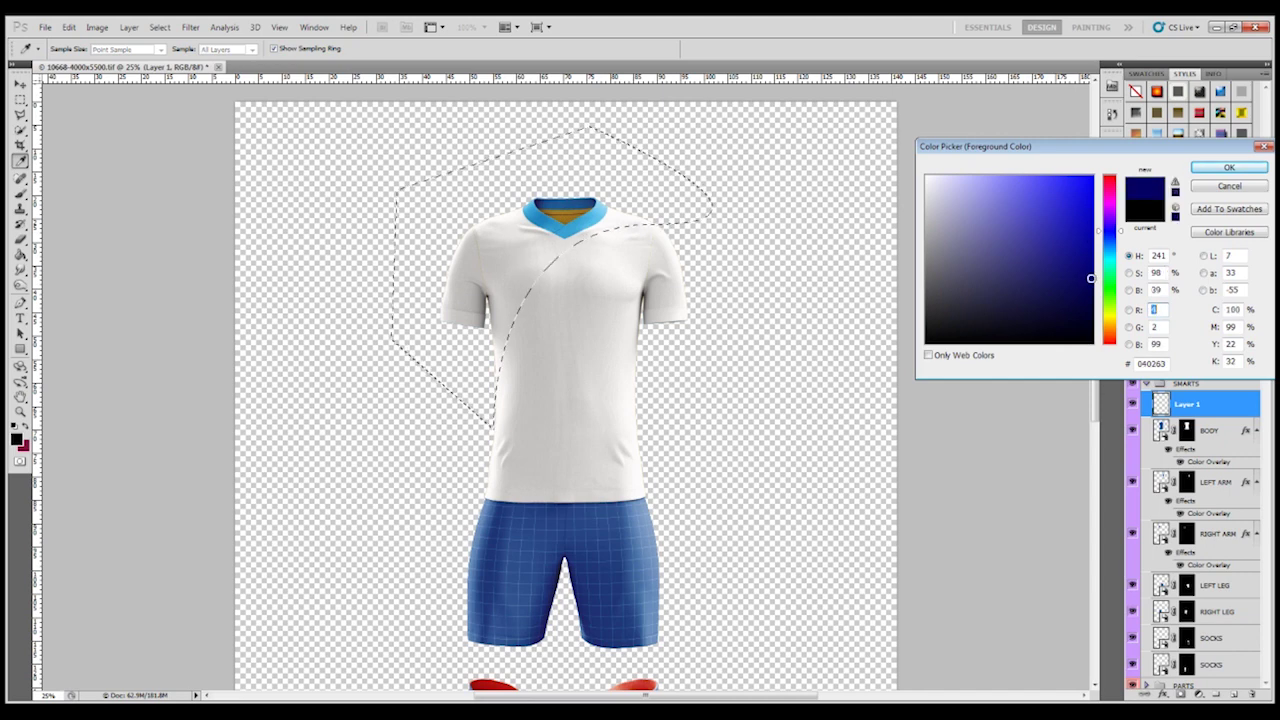
{"action": "left_click_drag", "start_coordinate": [1091, 278], "coordinate": [1095, 296]}
{"action": "left_click", "coordinate": [1229, 167]}
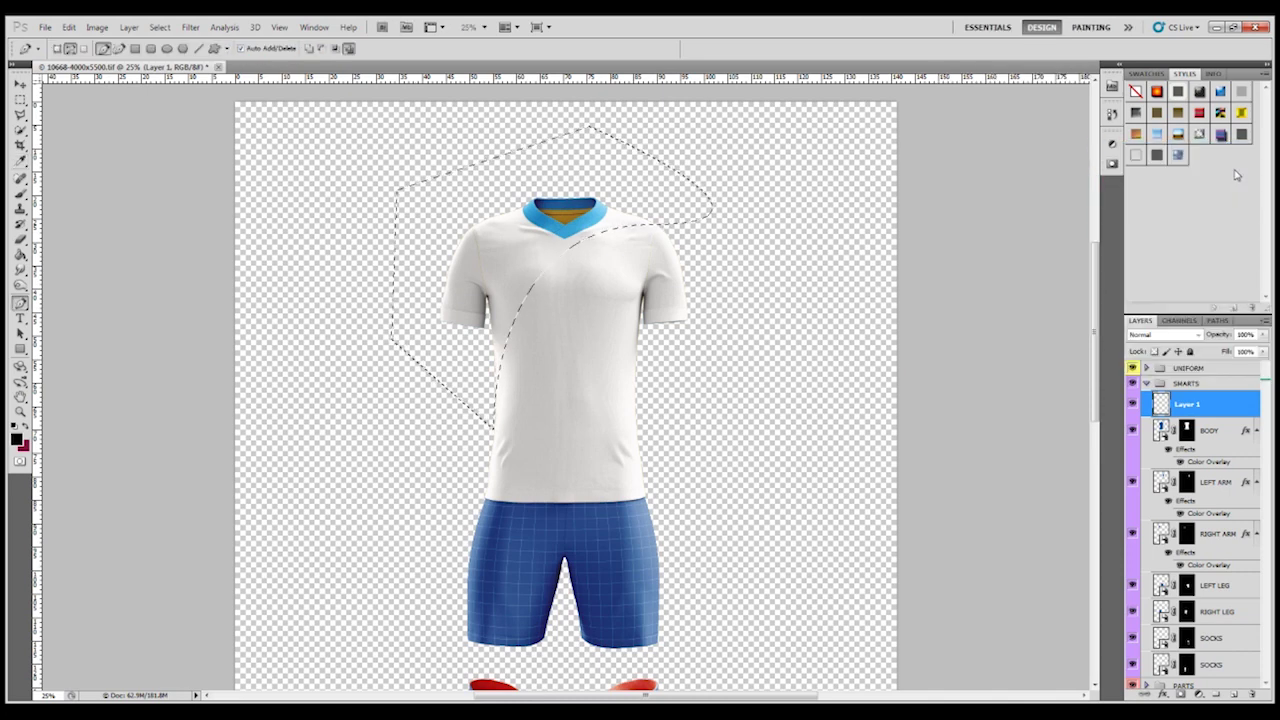
{"action": "left_click", "coordinate": [20, 255]}
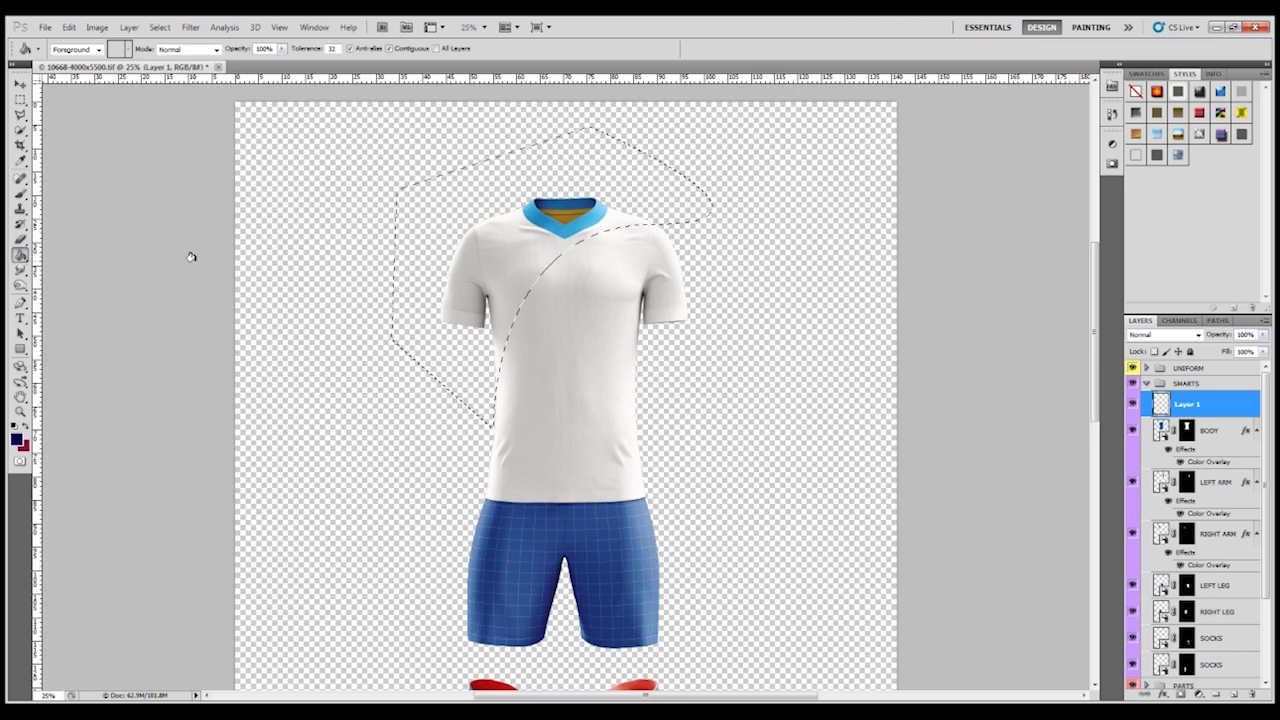
{"action": "left_click", "coordinate": [490, 196]}
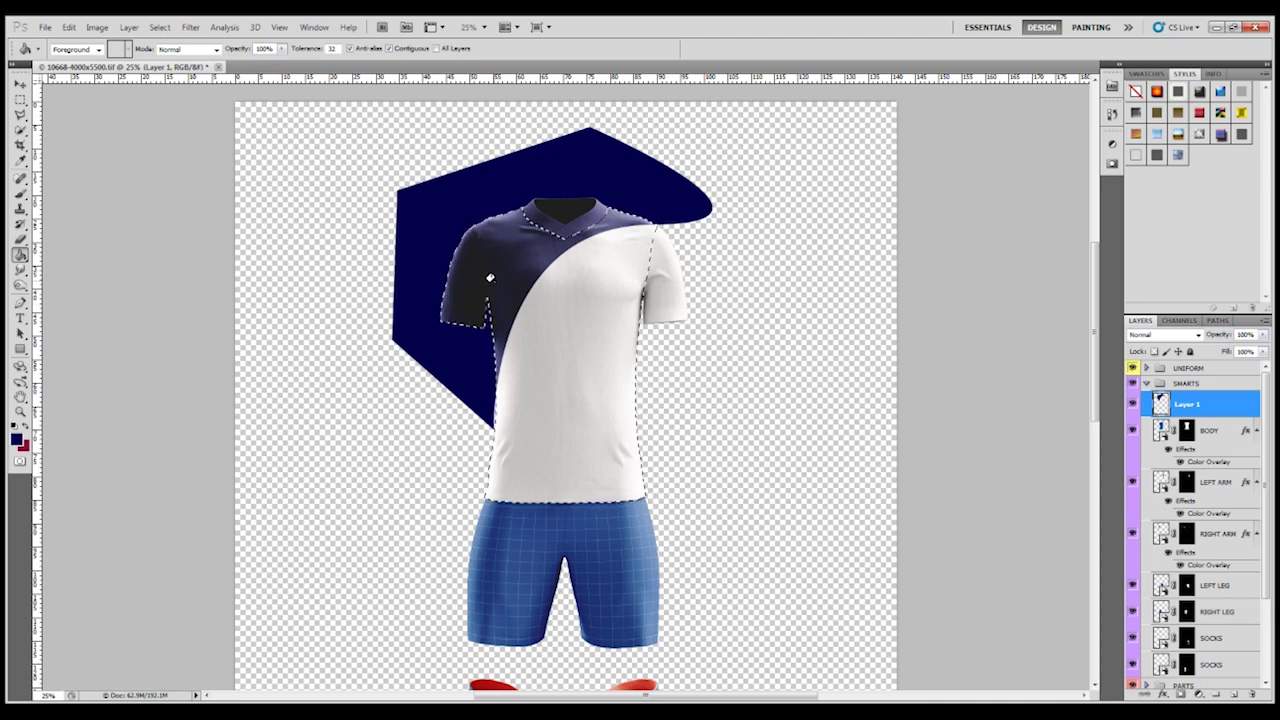
- Add a layer mask to Layer 1 so the navy panel stays inside the shirt's outline
{"action": "left_click", "coordinate": [1180, 694]}
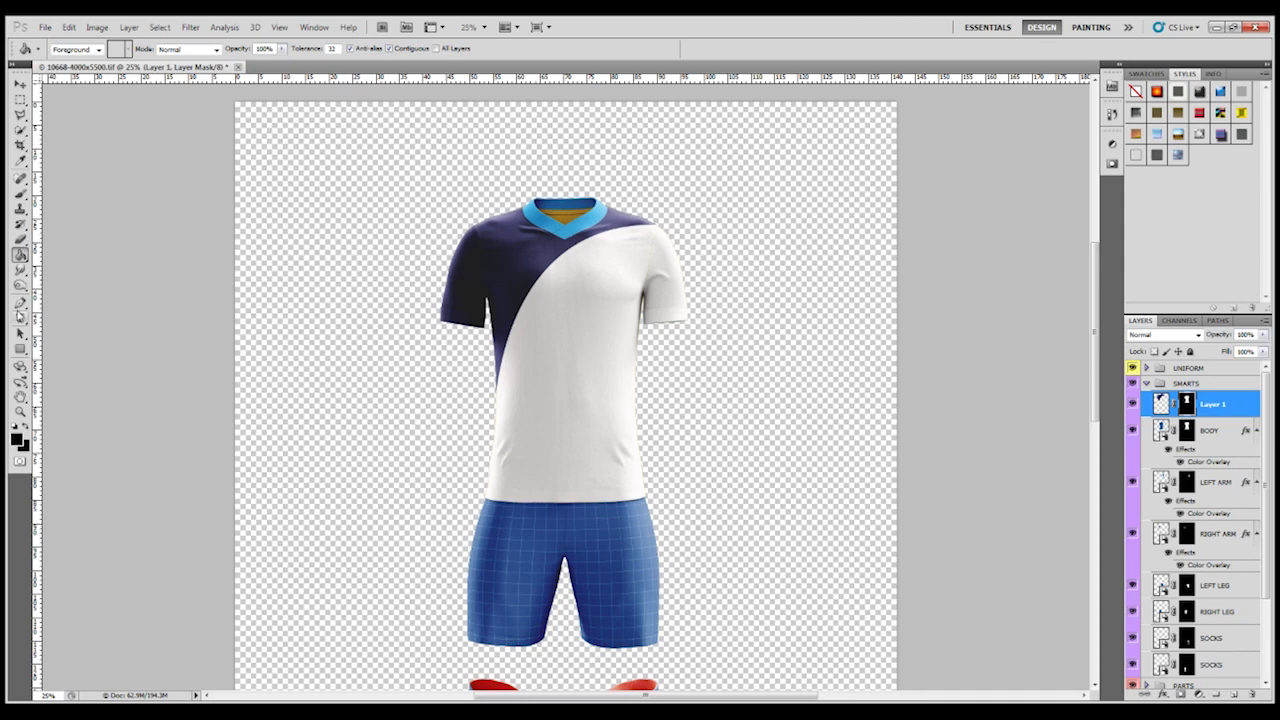
{"action": "left_click", "coordinate": [20, 302]}
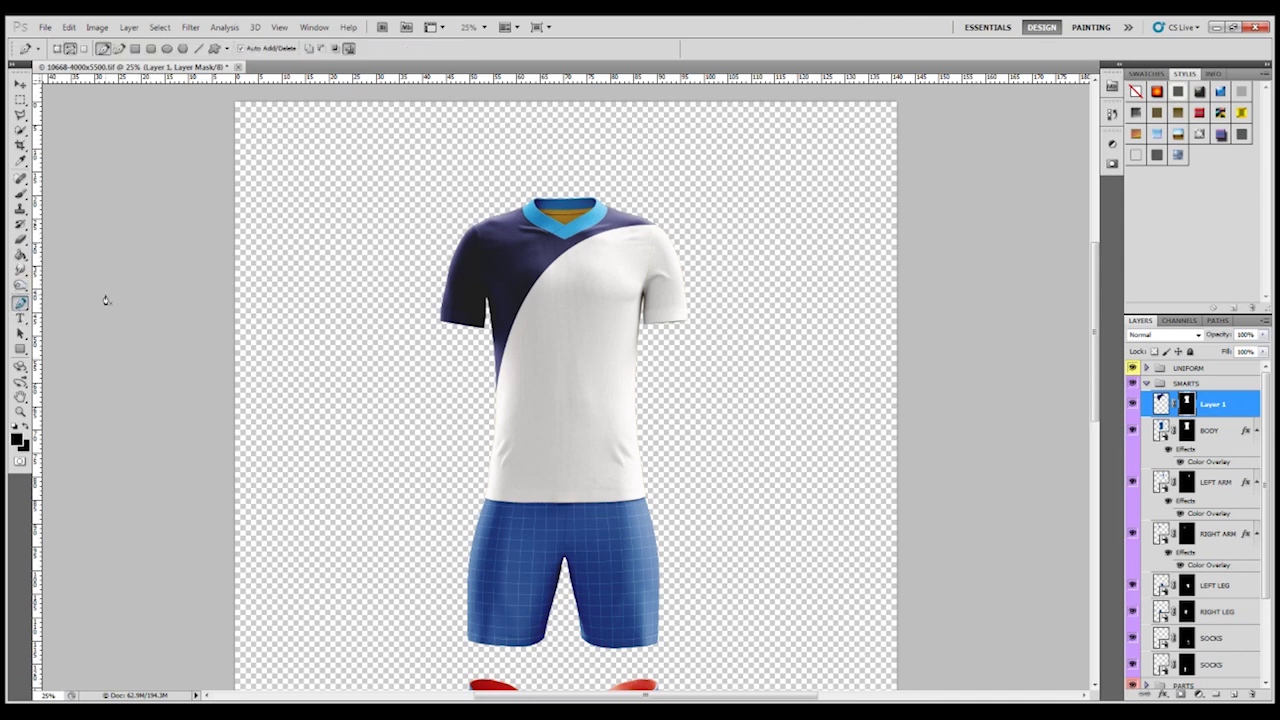
- Draw a closed curved Pen path for a thin stripe alongside the navy panel's edge
{"action": "left_click", "coordinate": [496, 408]}
{"action": "left_click_drag", "start_coordinate": [659, 229], "coordinate": [807, 244]}
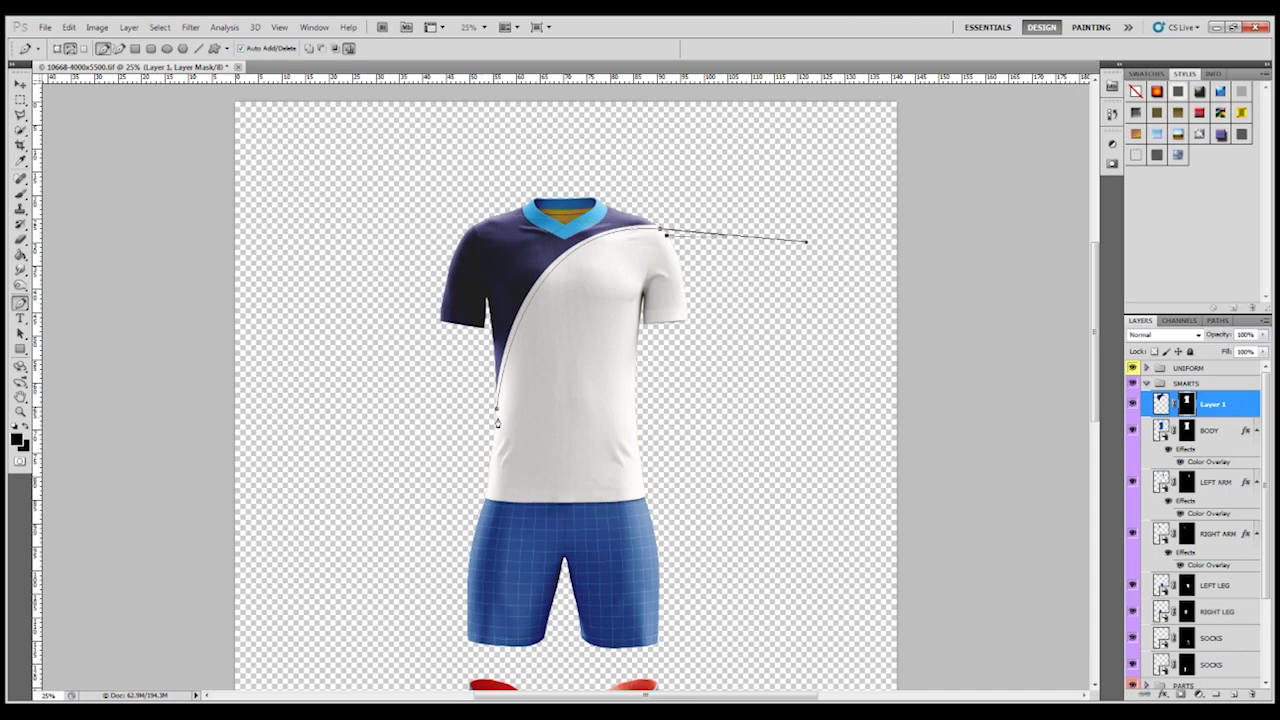
{"action": "left_click_drag", "start_coordinate": [494, 422], "coordinate": [468, 641]}
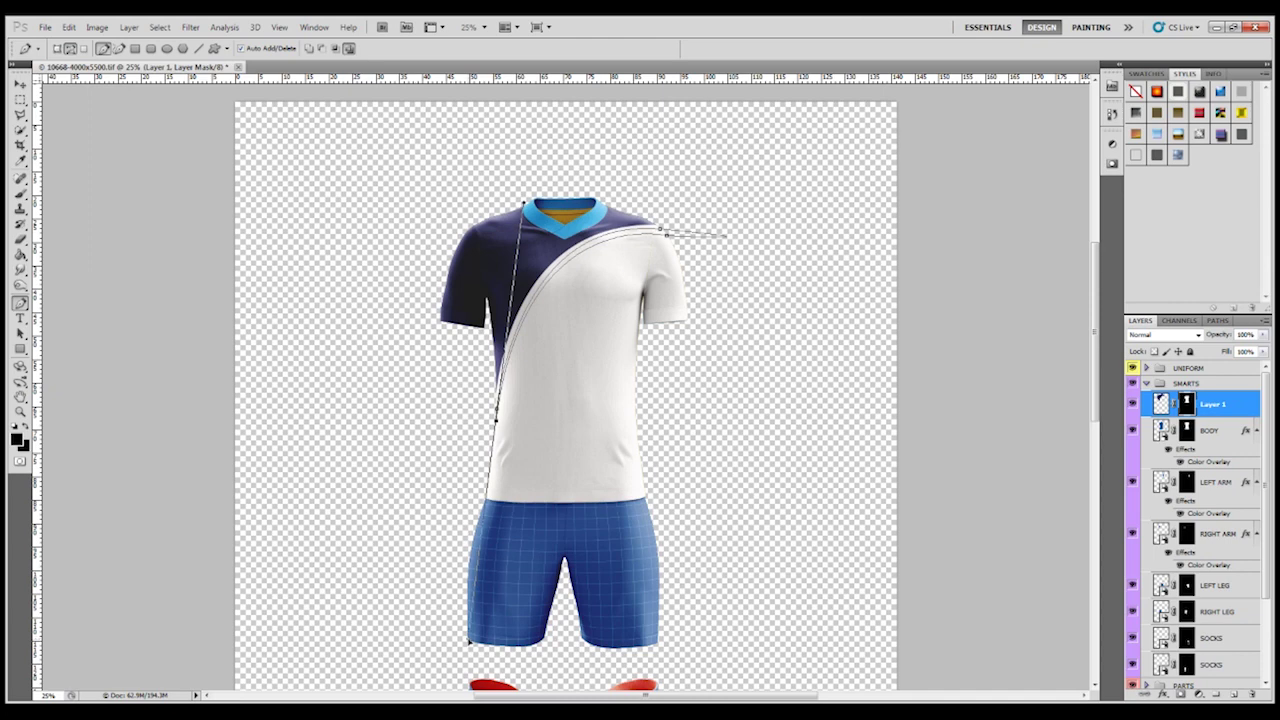
{"action": "mouse_move", "coordinate": [468, 641]}
{"action": "left_mouse_down"}
{"action": "mouse_move", "coordinate": [418, 626]}
{"action": "mouse_move", "coordinate": [457, 646]}
{"action": "left_mouse_up"}
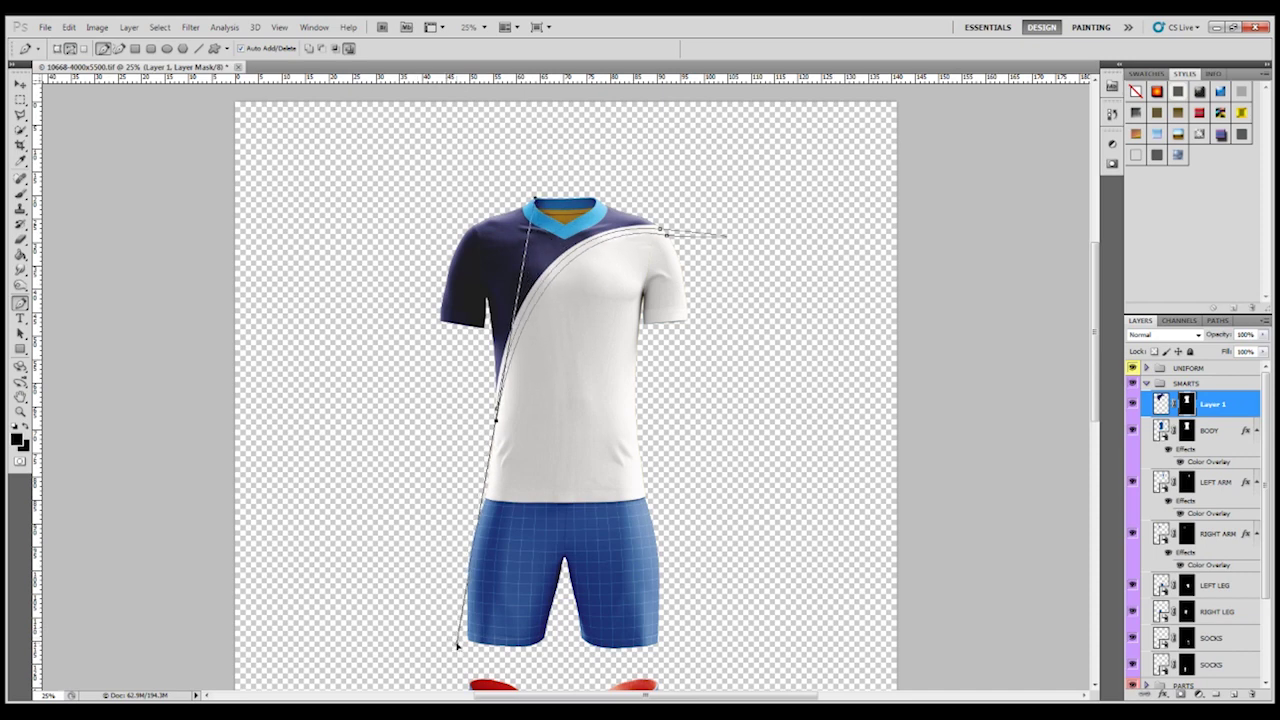
{"action": "left_click", "coordinate": [404, 486]}
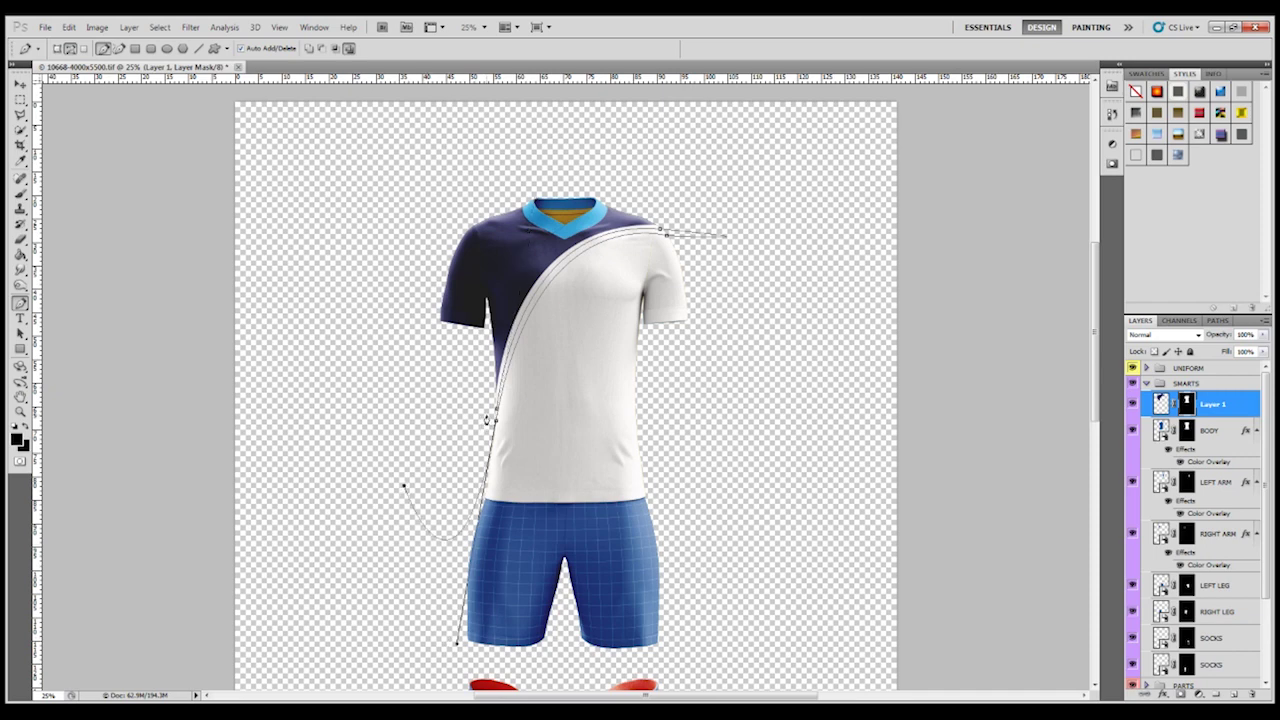
{"action": "left_click", "coordinate": [497, 415]}
- Turn the stripe path into a selection and add a new empty Layer 2
{"action": "right_click", "coordinate": [599, 246]}
{"action": "left_click", "coordinate": [677, 324]}
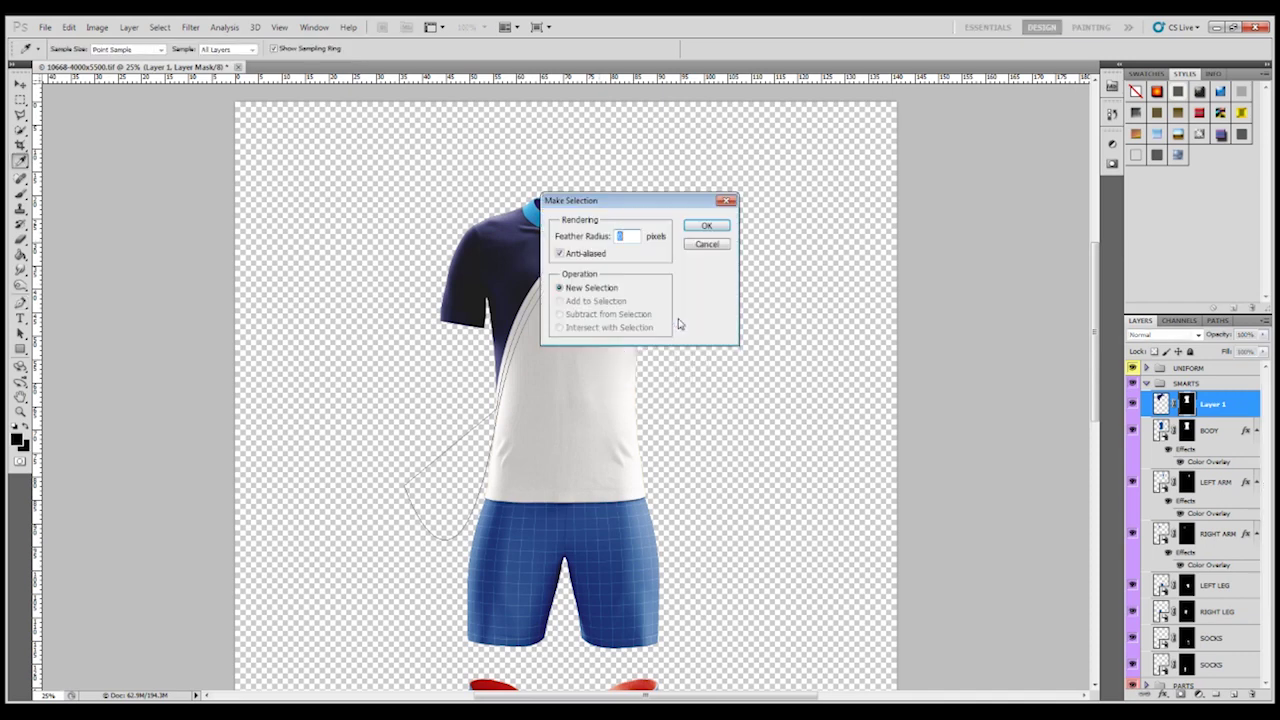
{"action": "left_click", "coordinate": [705, 228]}
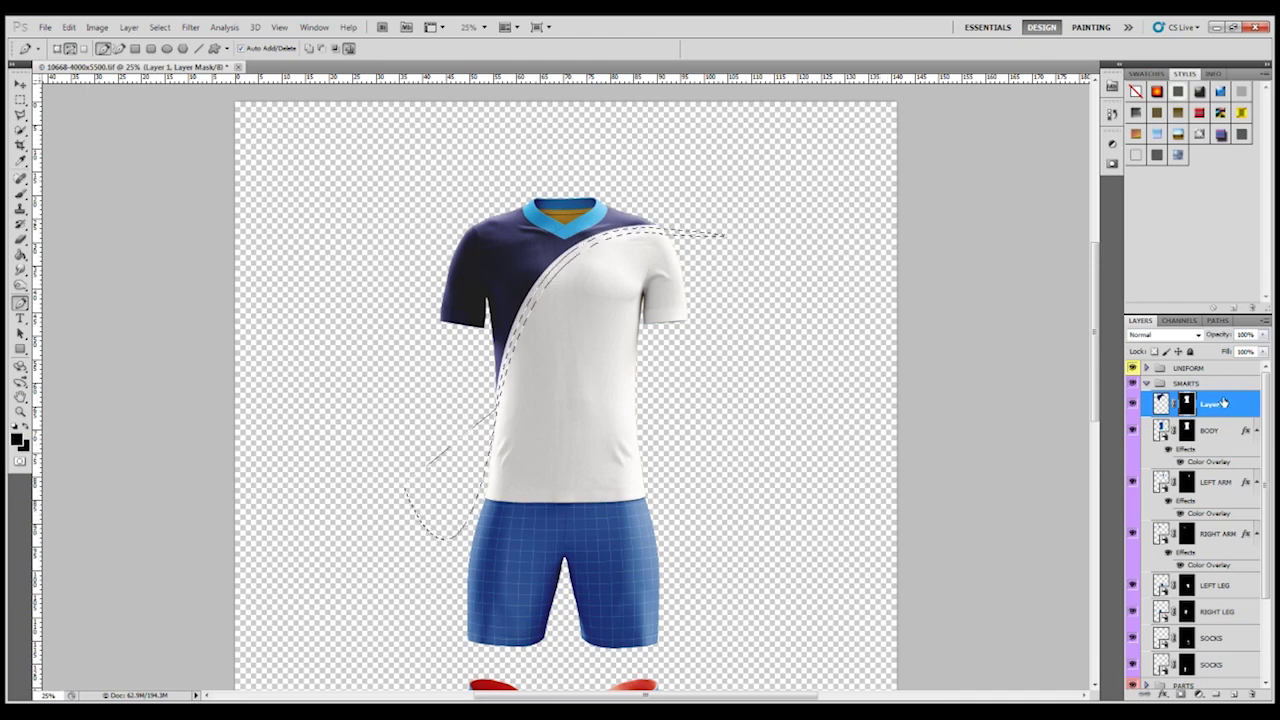
{"action": "left_click", "coordinate": [1236, 697]}
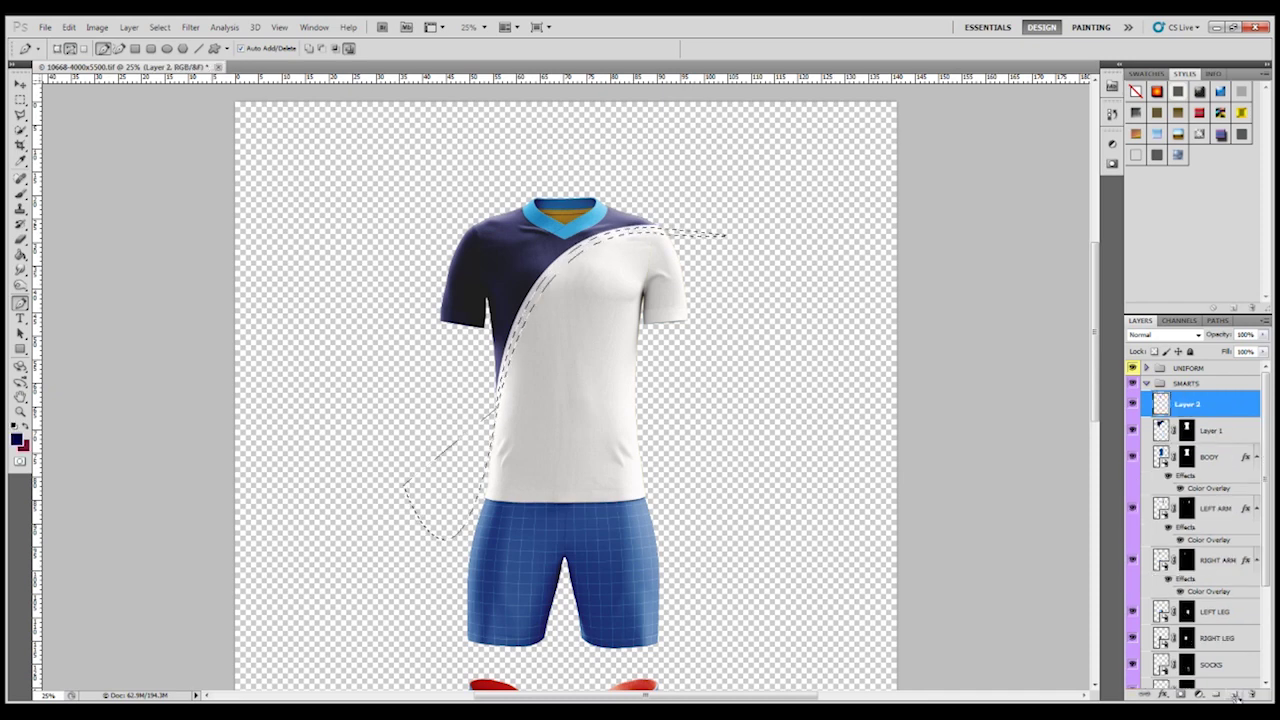
- Fill the stripe navy with the Paint Bucket and mask Layer 2 to the shirt's outline
{"action": "left_click", "coordinate": [20, 255]}
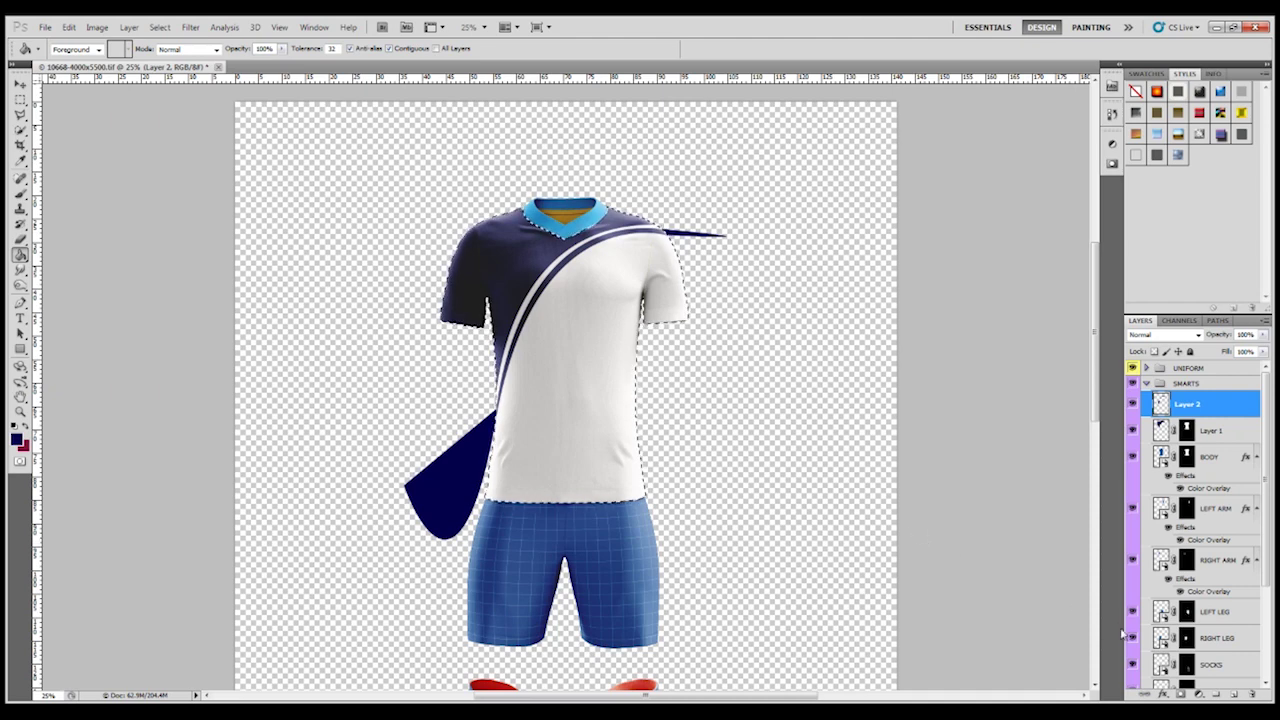
{"action": "left_click", "coordinate": [1180, 693]}
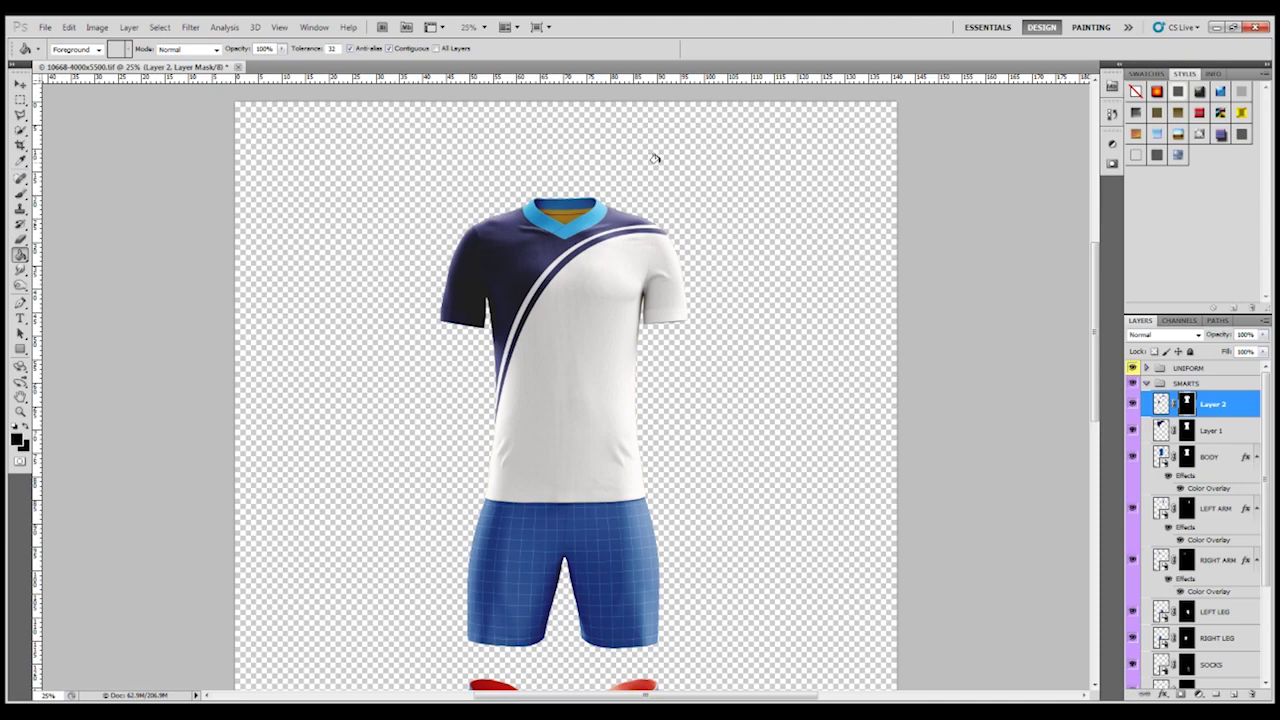
{"action": "key", "text": "ctrl+plus"}
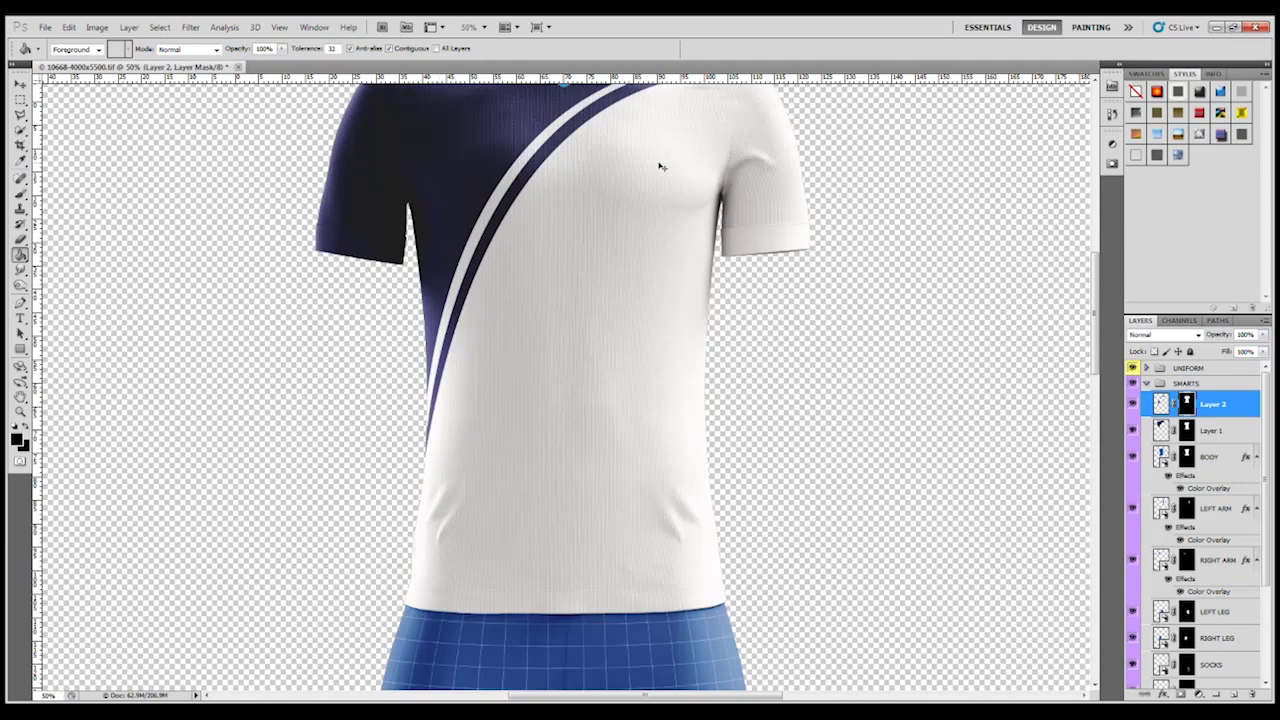
{"action": "key", "text": "ctrl+plus"}
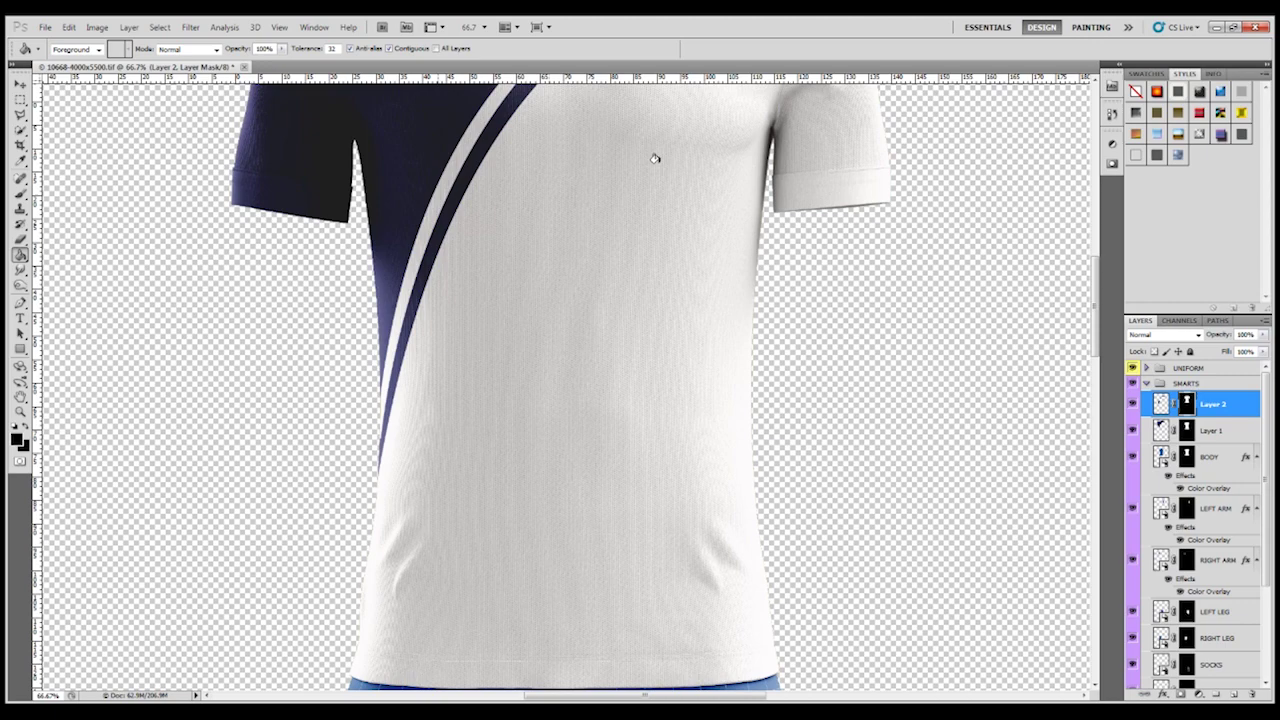
{"action": "scroll", "coordinate": [655, 158], "scroll_direction": "up", "scroll_amount": 10}
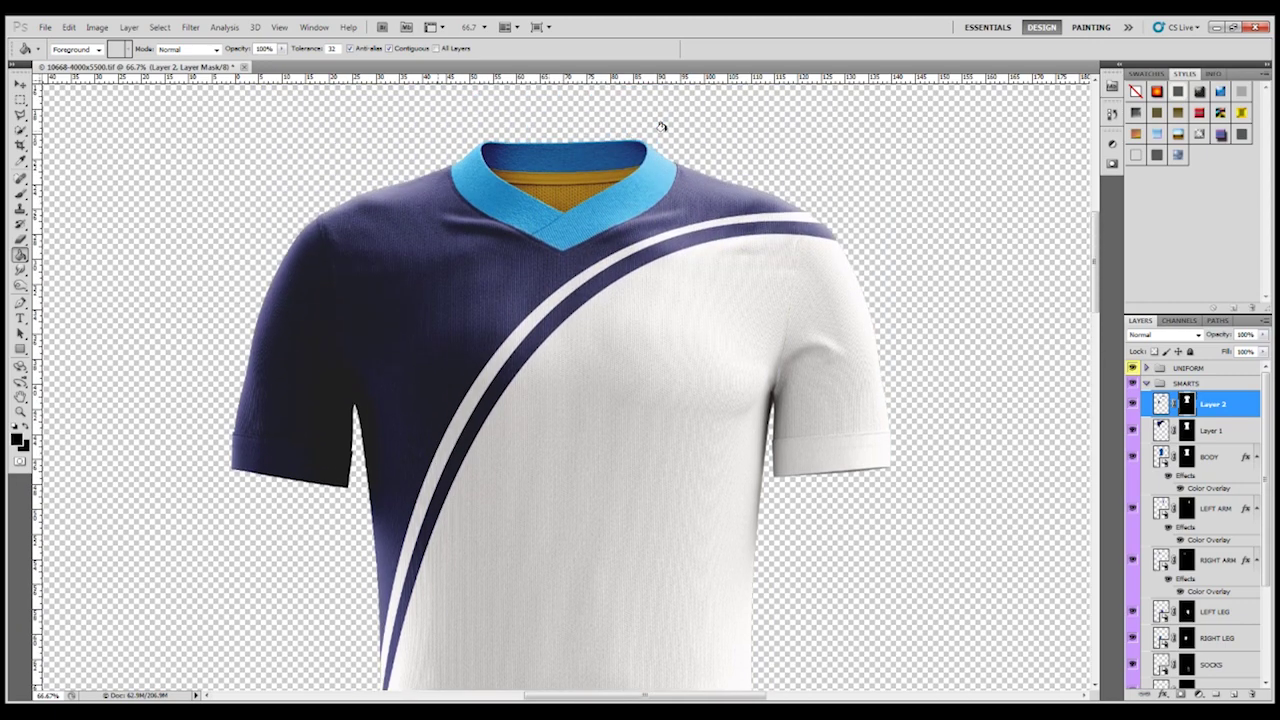
{"action": "scroll", "coordinate": [660, 126], "scroll_direction": "up", "scroll_amount": 4}
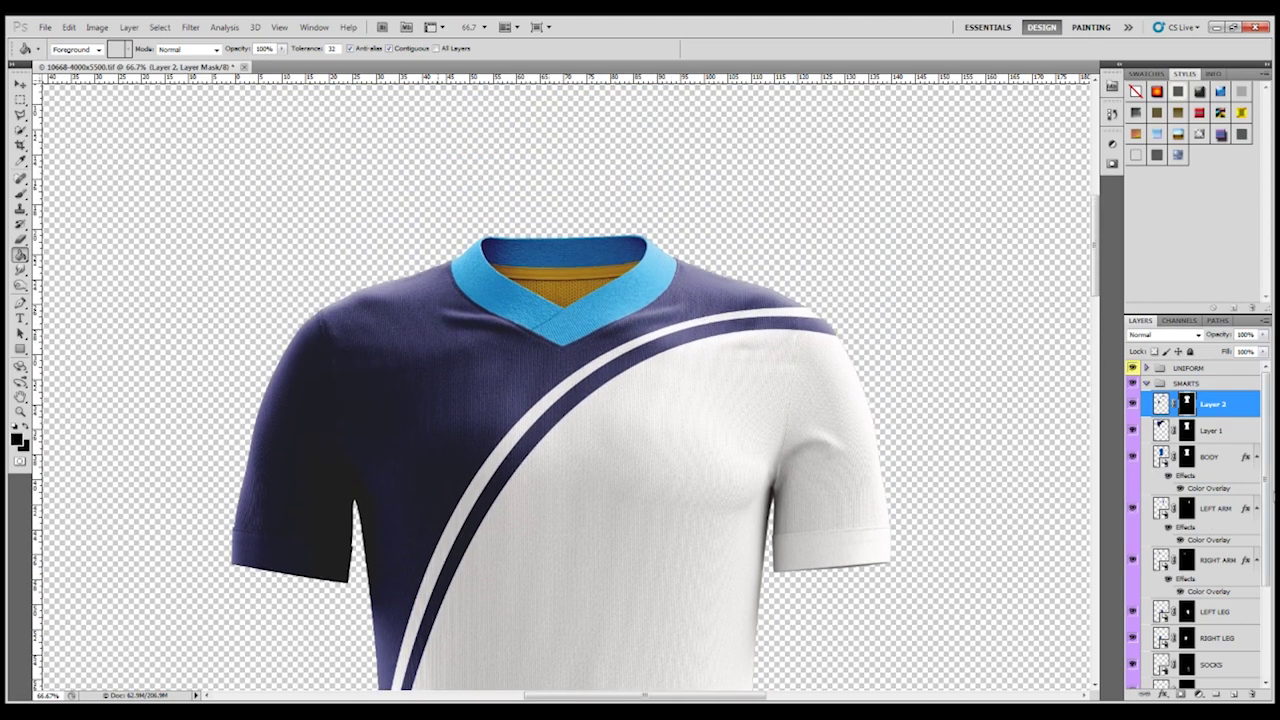
{"action": "left_click", "coordinate": [1147, 384]}
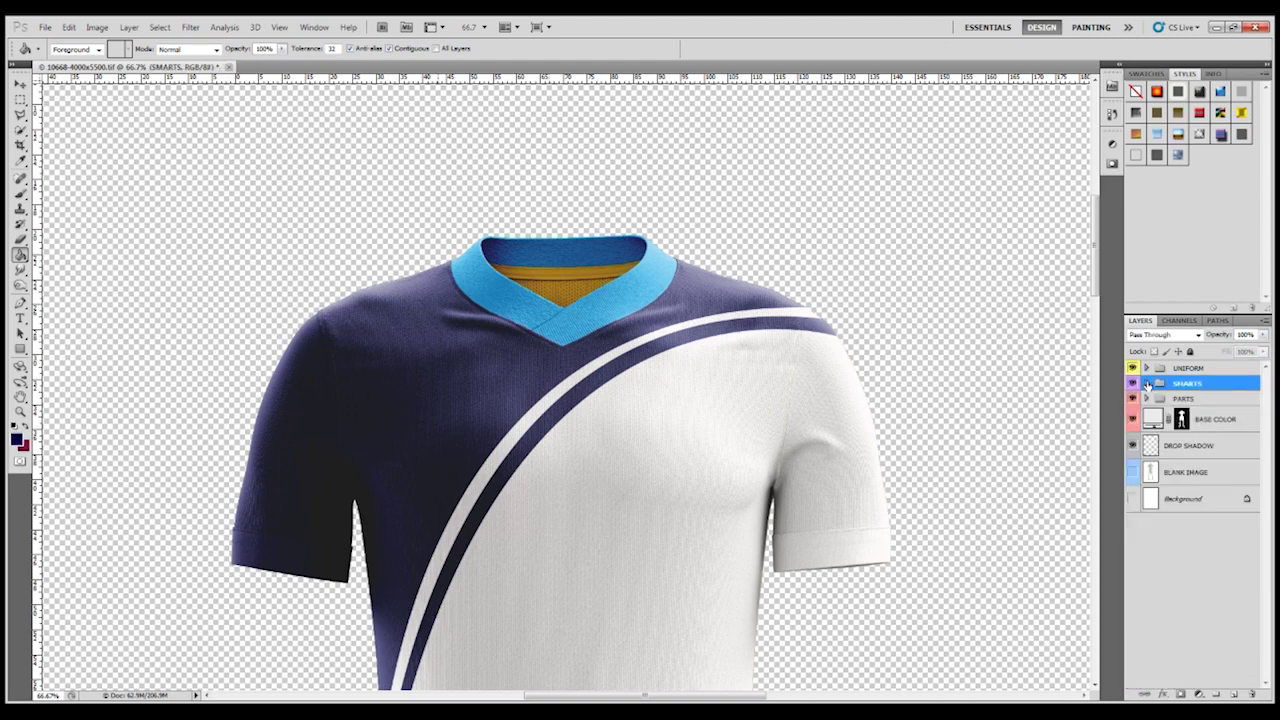
- Set the COLLAR fill layer in PARTS to near-white #fcf9f9 by sampling the white shirt
{"action": "left_click", "coordinate": [1147, 399]}
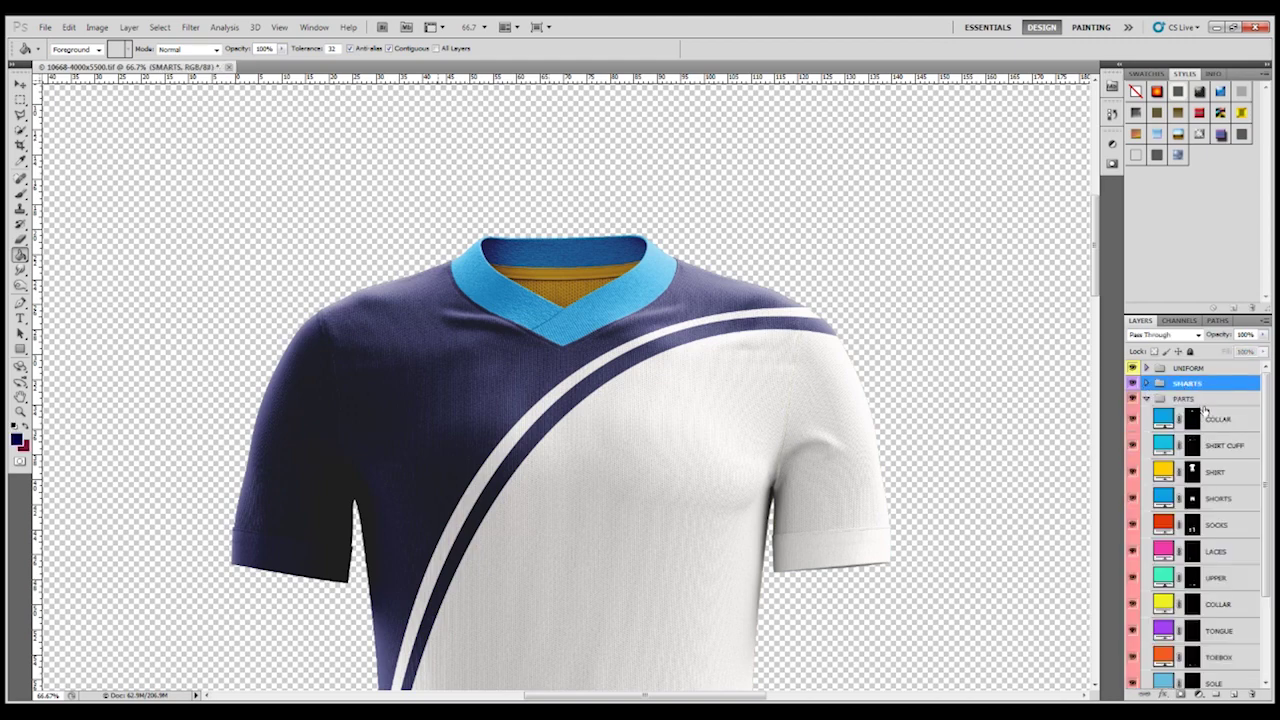
{"action": "double_click", "coordinate": [1163, 420]}
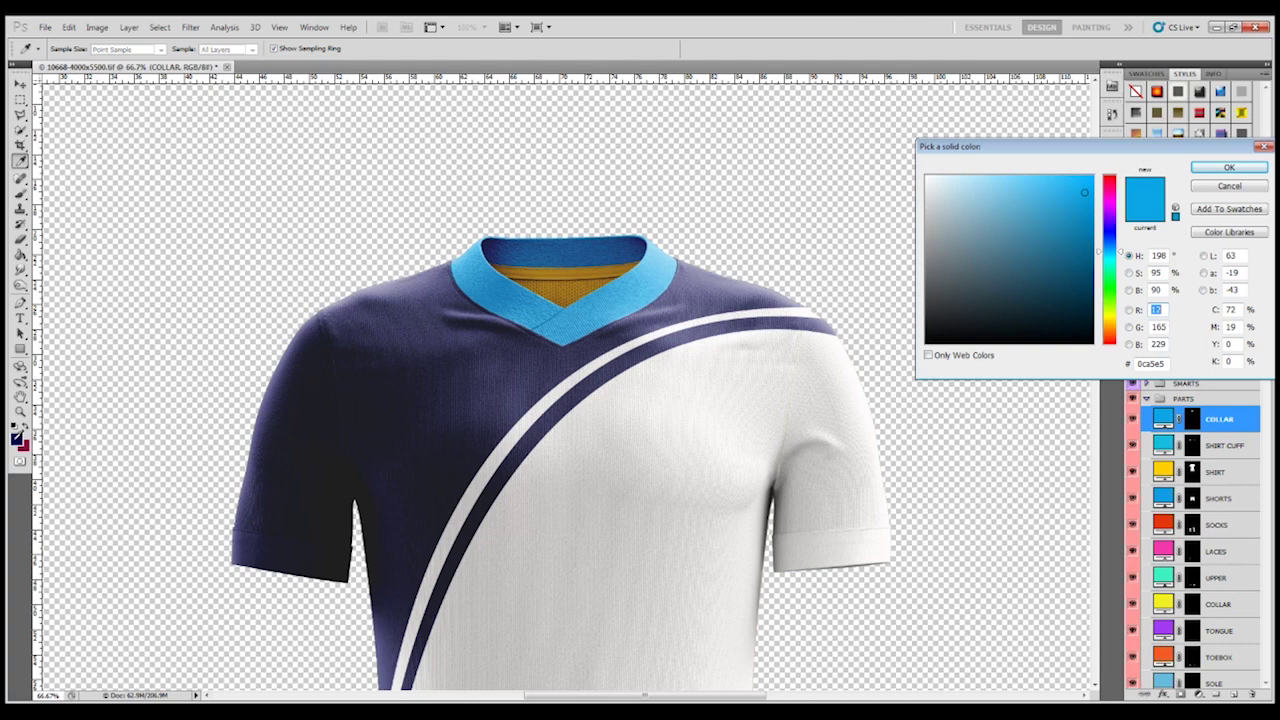
{"action": "left_click", "coordinate": [17, 437]}
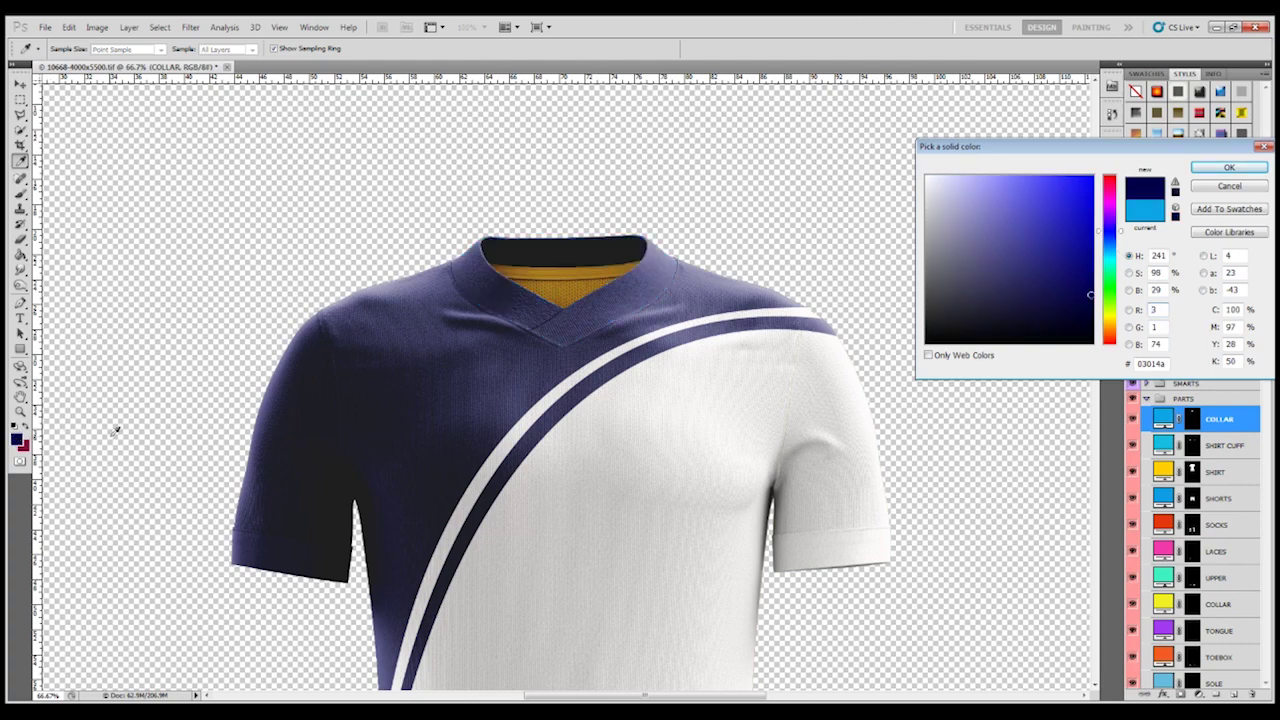
{"action": "left_click", "coordinate": [755, 372]}
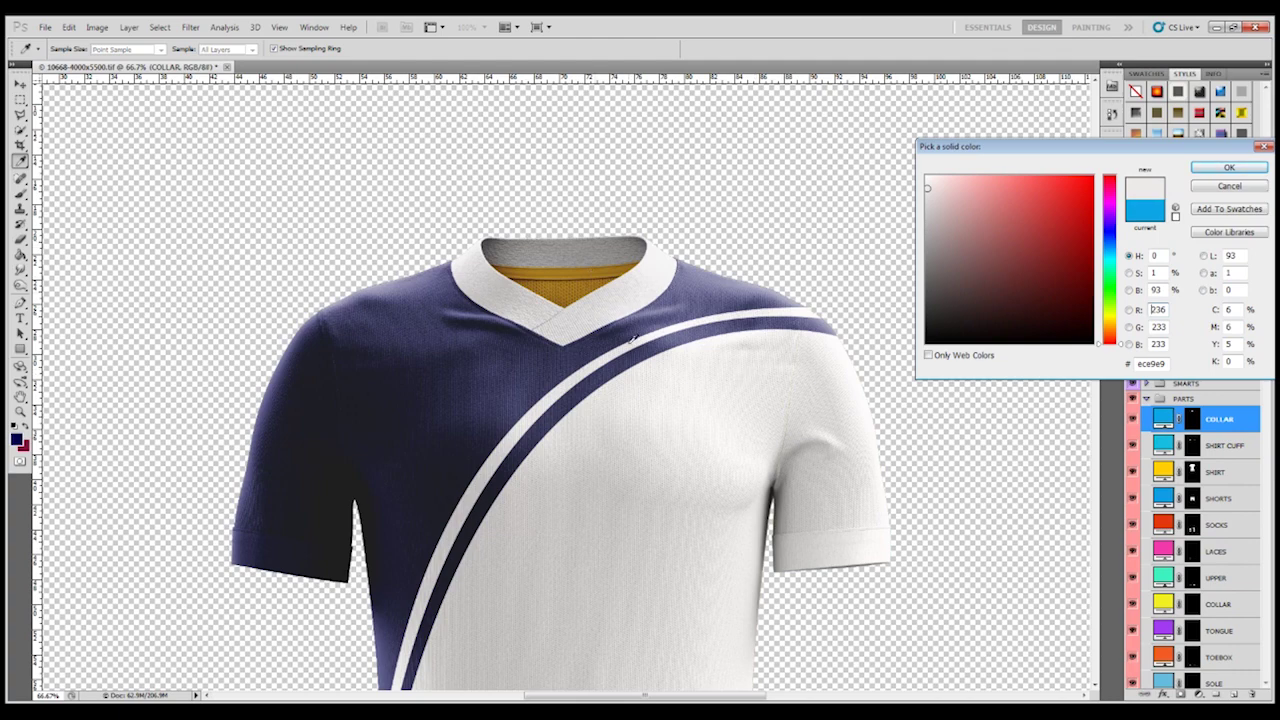
{"action": "left_click", "coordinate": [1229, 167]}
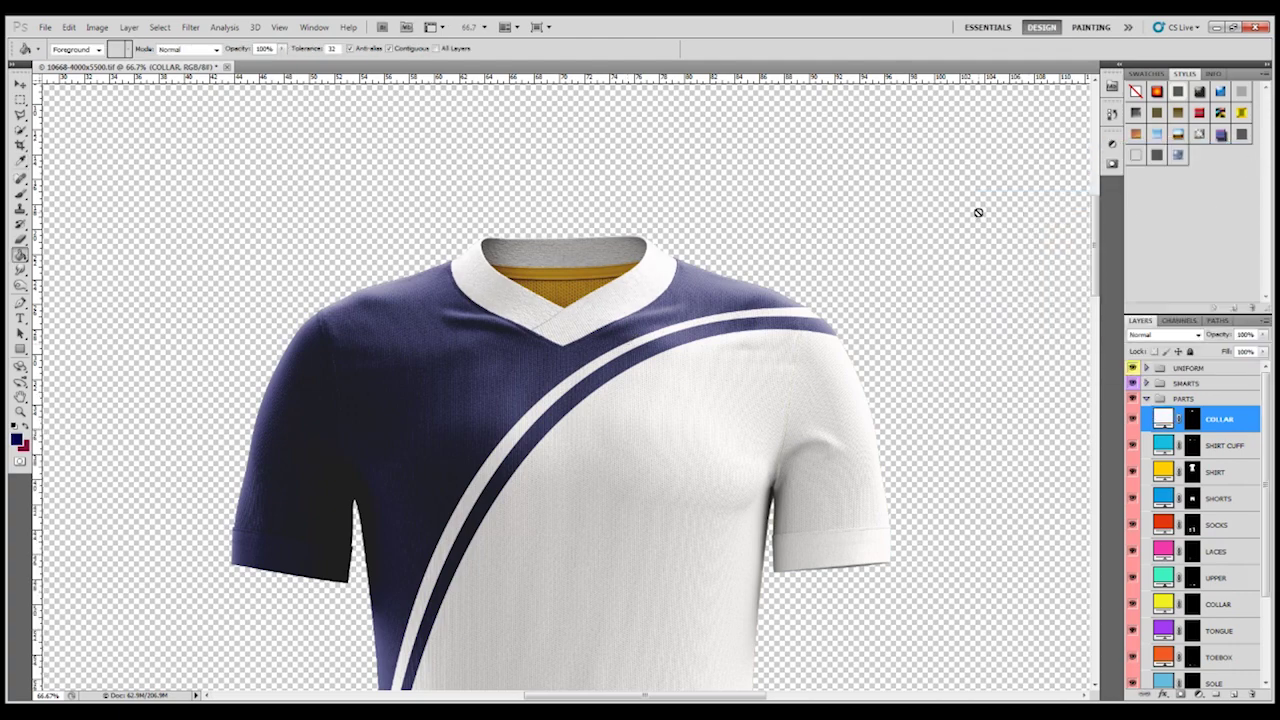
{"action": "key", "text": "ctrl+minus"}
{"action": "key", "text": "ctrl+minus"}
{"action": "key", "text": "ctrl+minus"}
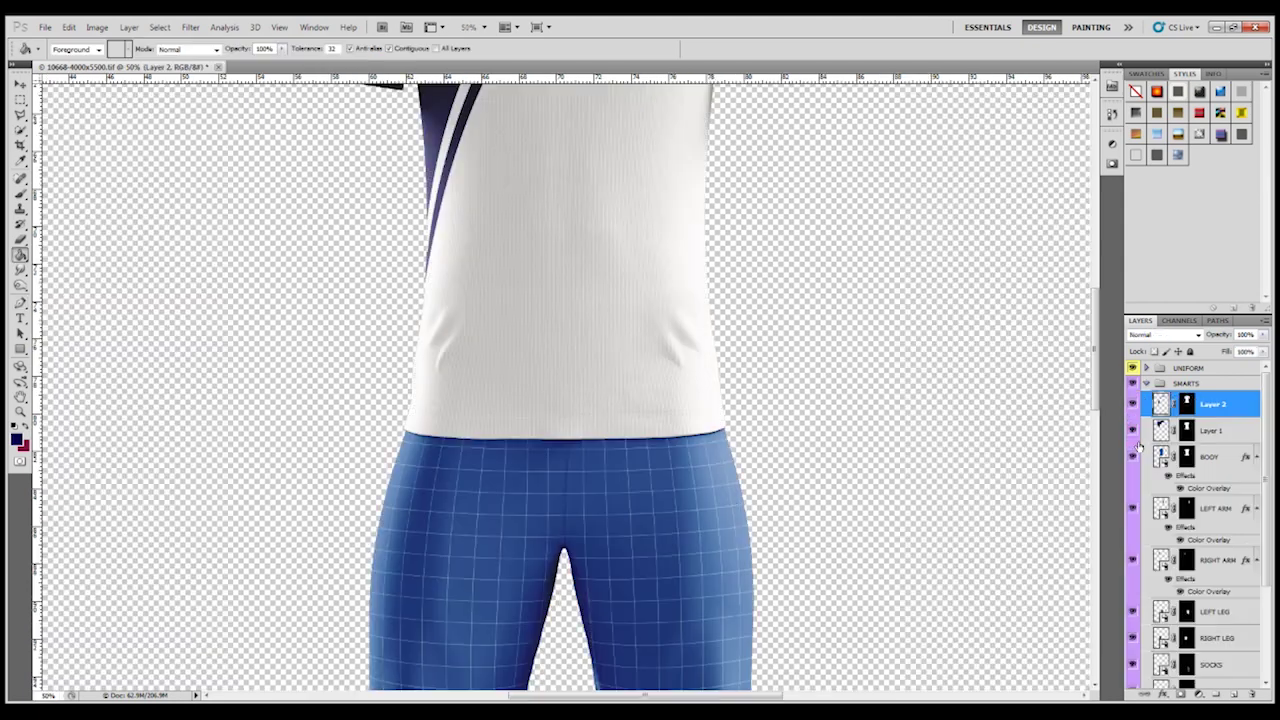
- Zoom to 200% and scroll over to the right sleeve's cuff
{"action": "scroll", "coordinate": [1000, 343], "scroll_direction": "up", "scroll_amount": 5}
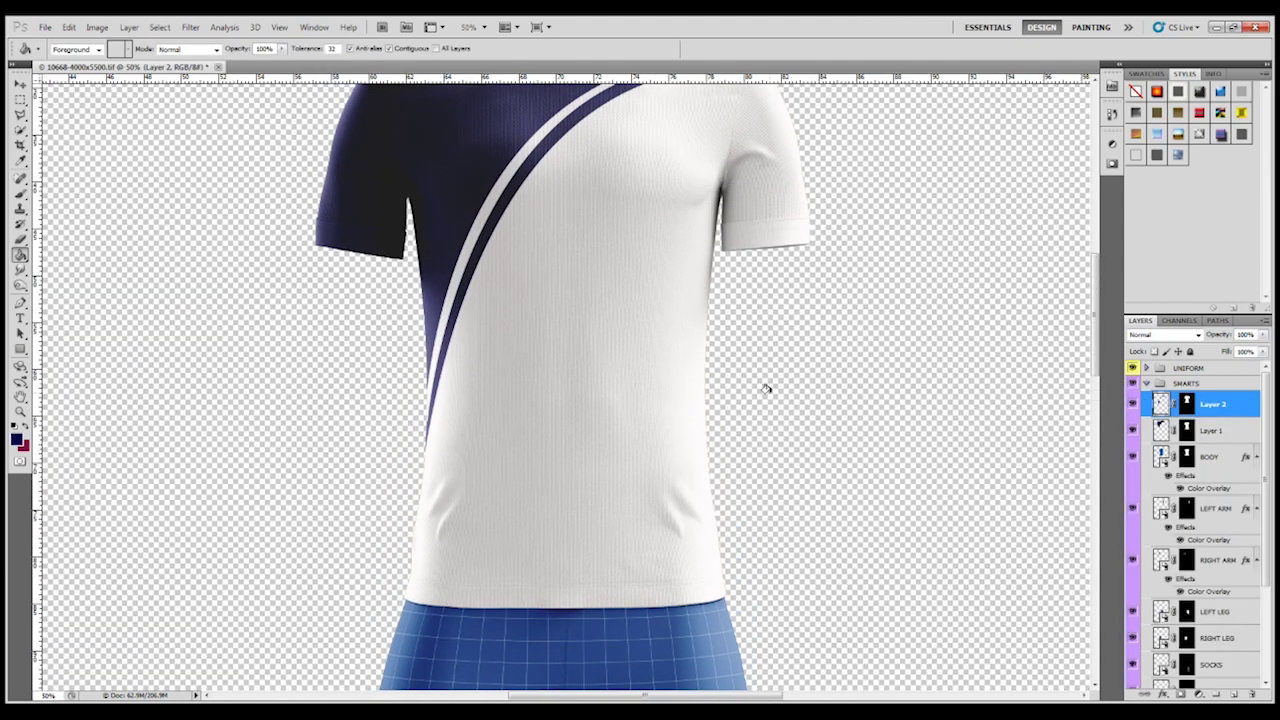
{"action": "scroll", "coordinate": [735, 510], "scroll_direction": "up", "scroll_amount": 2}
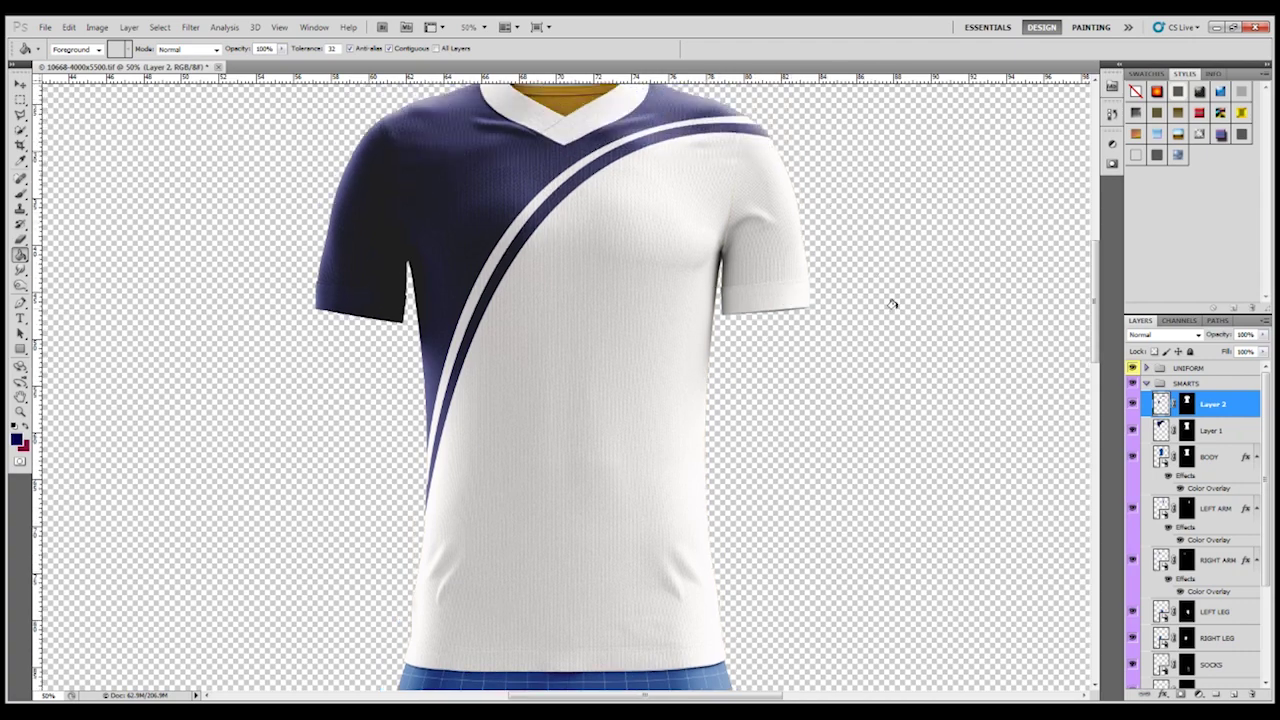
{"action": "key", "text": "ctrl+plus"}
{"action": "key", "text": "ctrl+plus"}
{"action": "key", "text": "ctrl+plus"}
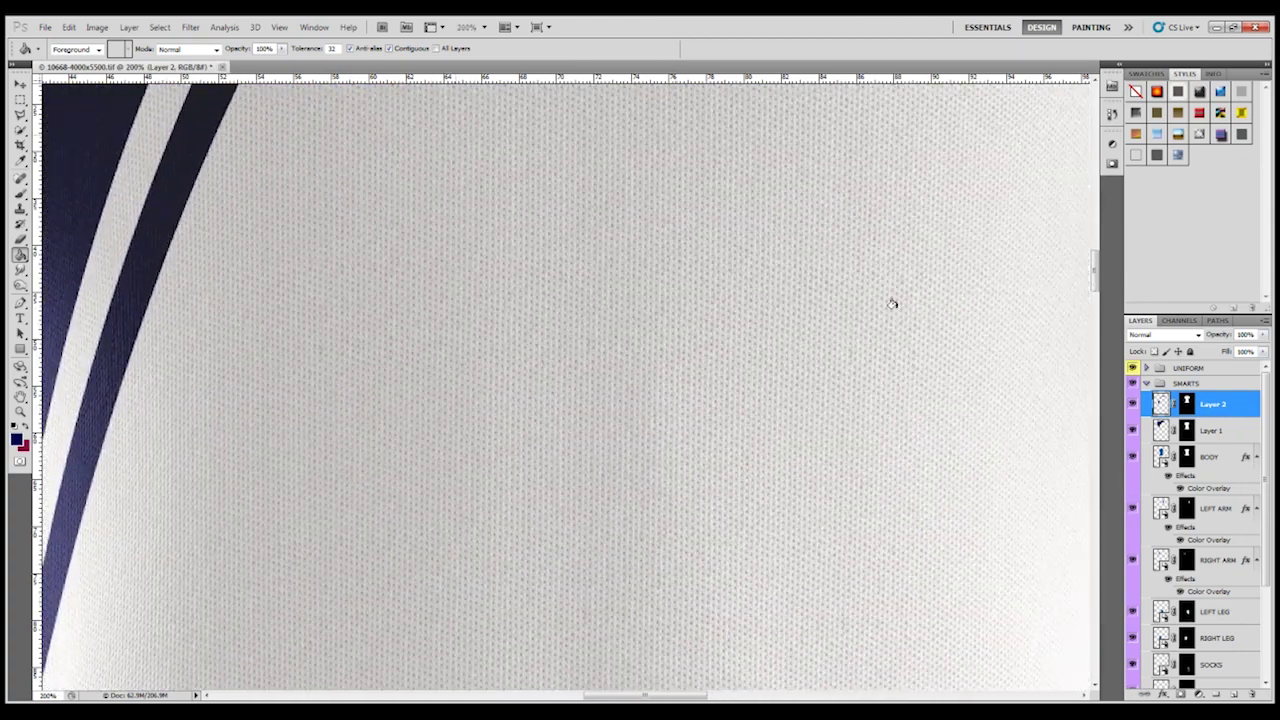
{"action": "left_click_drag", "start_coordinate": [678, 693], "coordinate": [790, 690]}
{"action": "scroll", "coordinate": [740, 608], "scroll_direction": "up", "scroll_amount": 8}
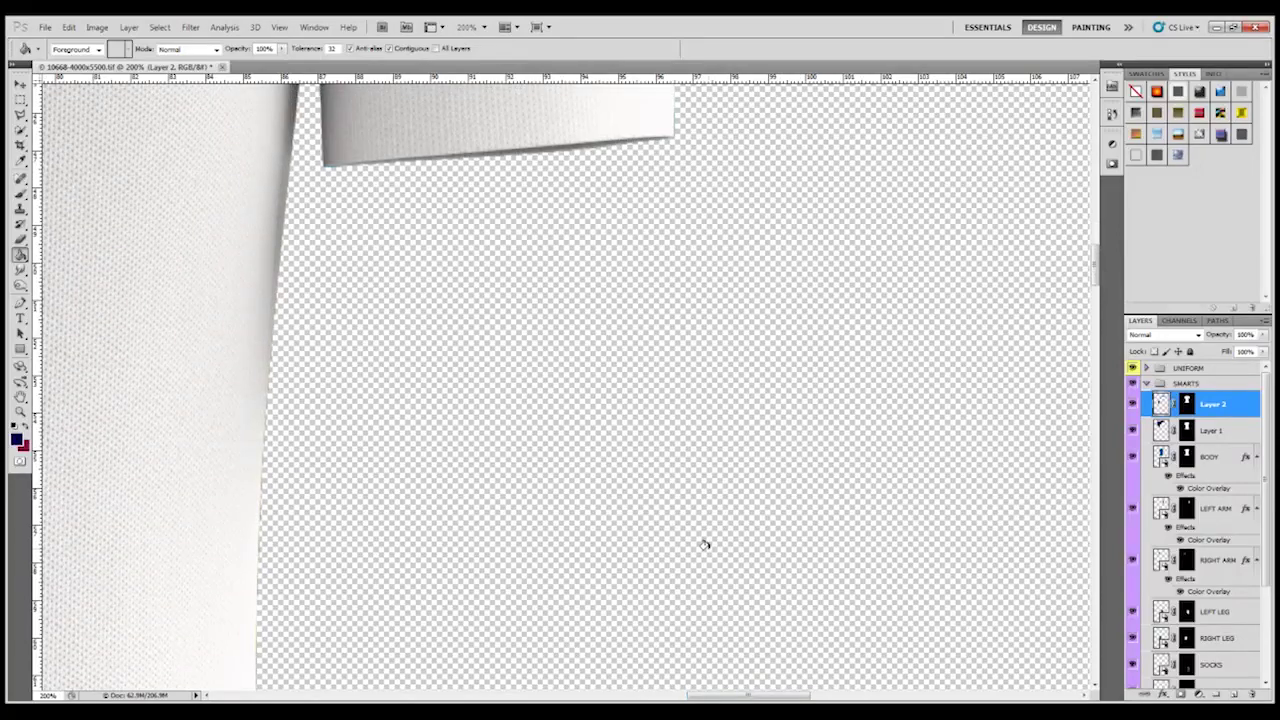
- Draw a five-point pen path enclosing the sleeve cuff area
{"action": "left_click", "coordinate": [20, 303]}
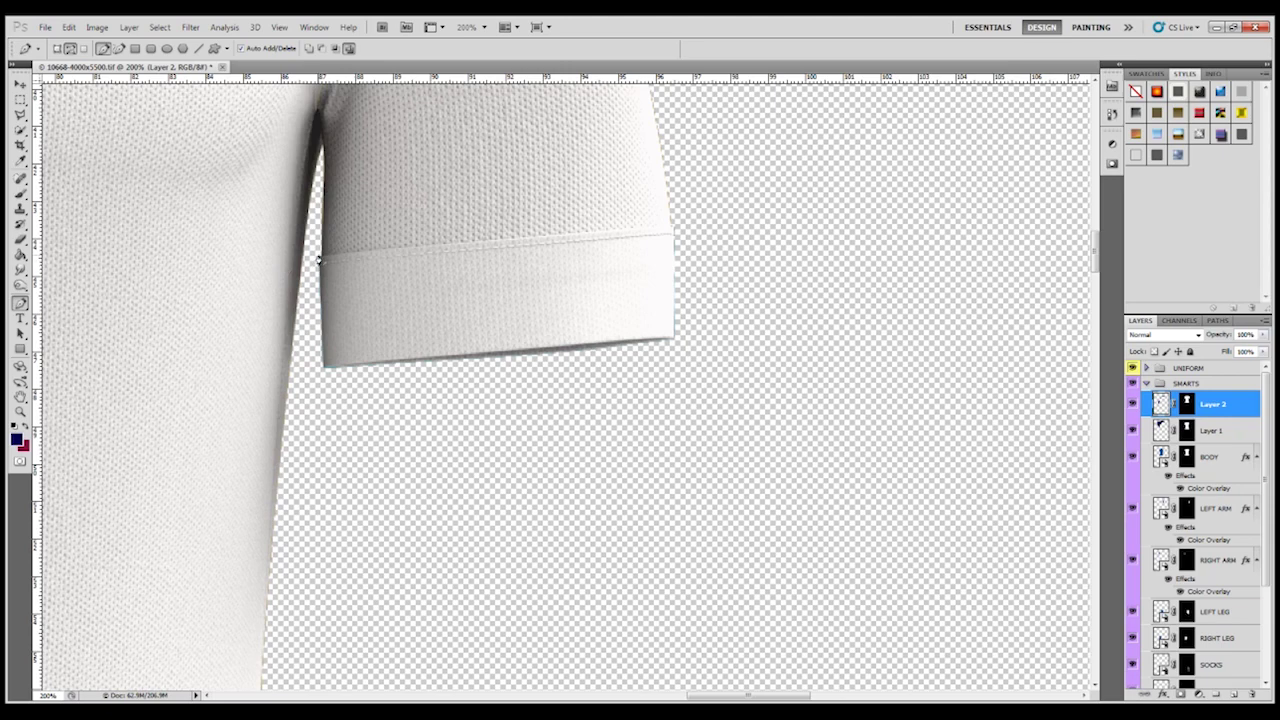
{"action": "left_click", "coordinate": [675, 232]}
{"action": "left_click", "coordinate": [740, 329]}
{"action": "left_click", "coordinate": [548, 474]}
{"action": "left_click", "coordinate": [302, 414]}
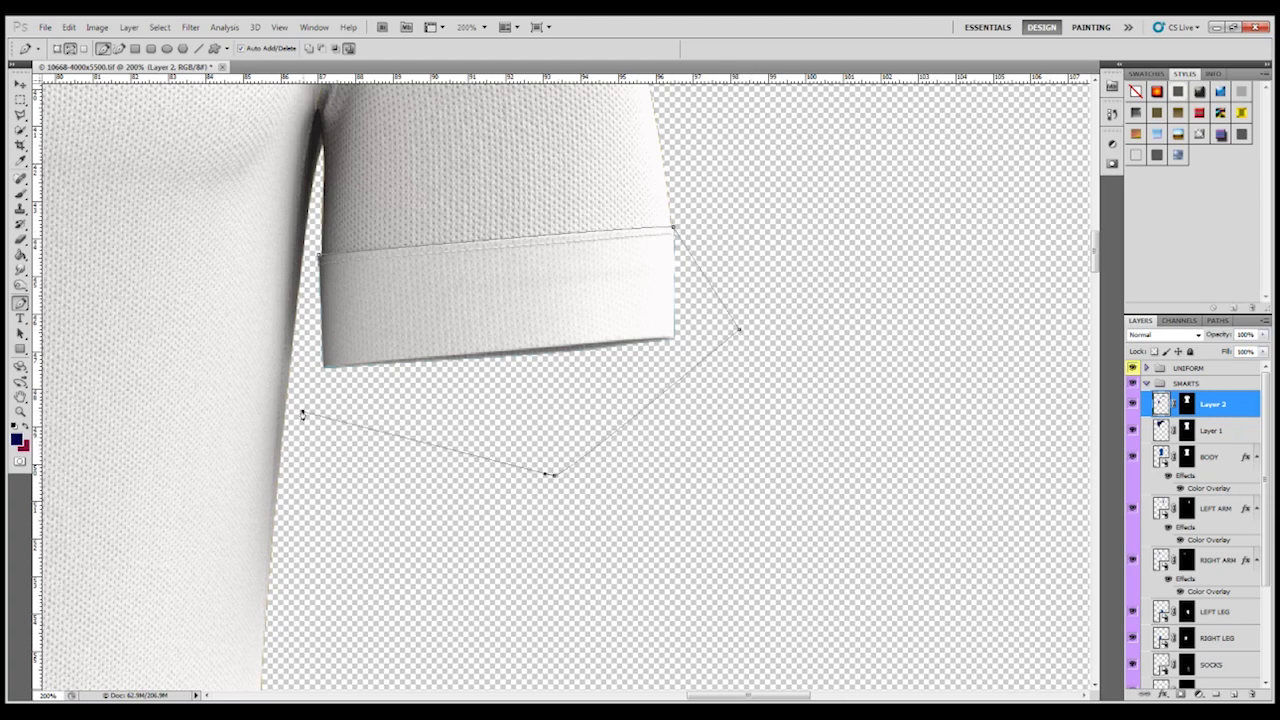
{"action": "left_click", "coordinate": [318, 257]}
- On a new empty layer, turn the path into a selection and fill it navy
{"action": "left_click", "coordinate": [1233, 694]}
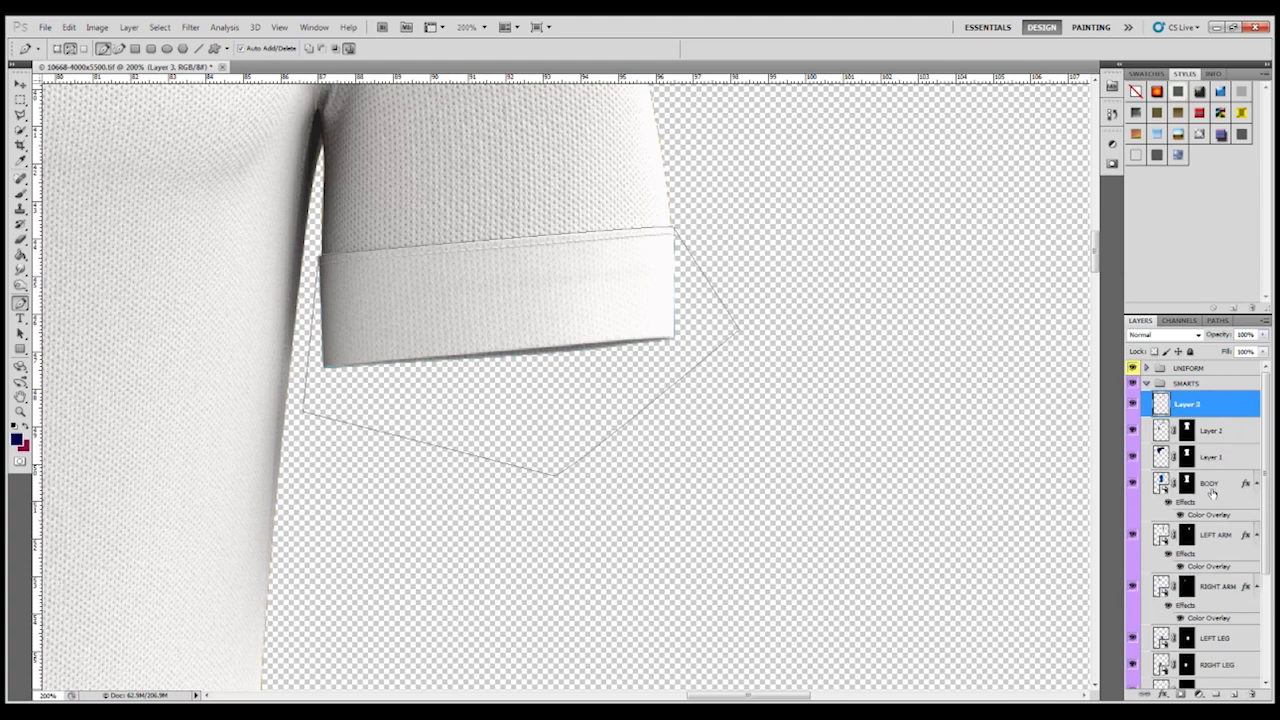
{"action": "left_click", "coordinate": [1187, 535], "text": "ctrl"}
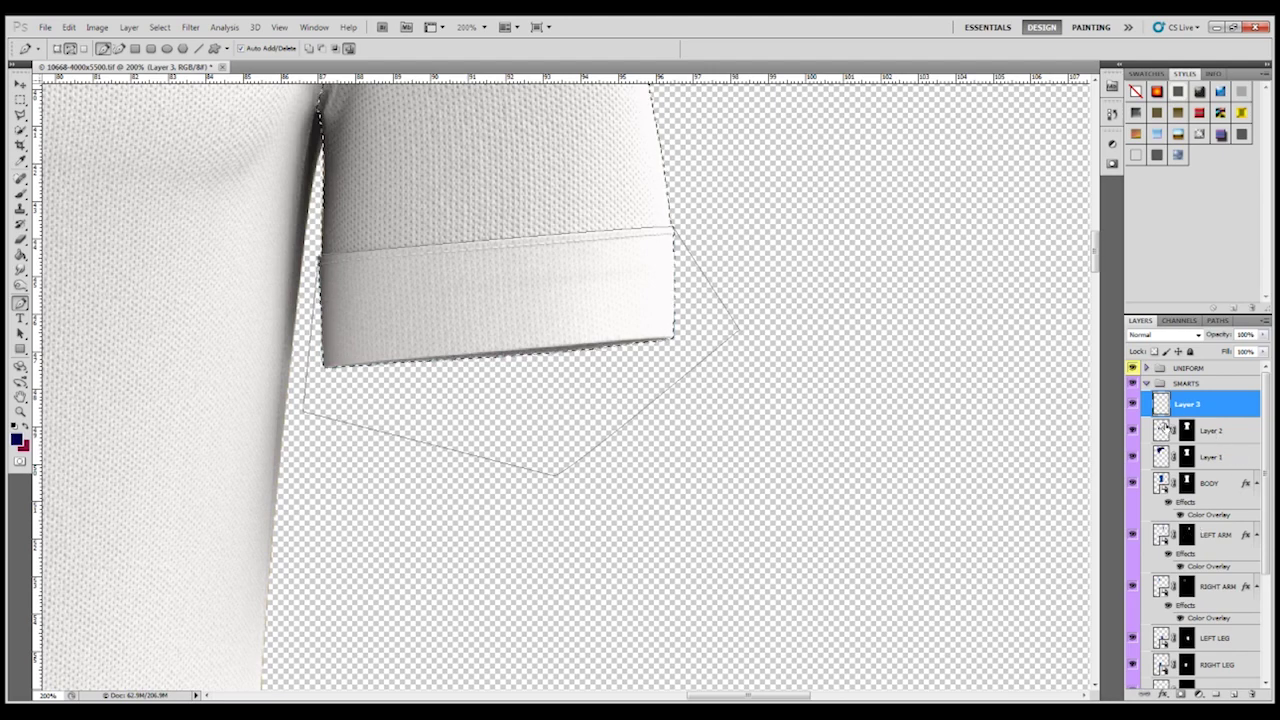
{"action": "key", "text": "ctrl+d"}
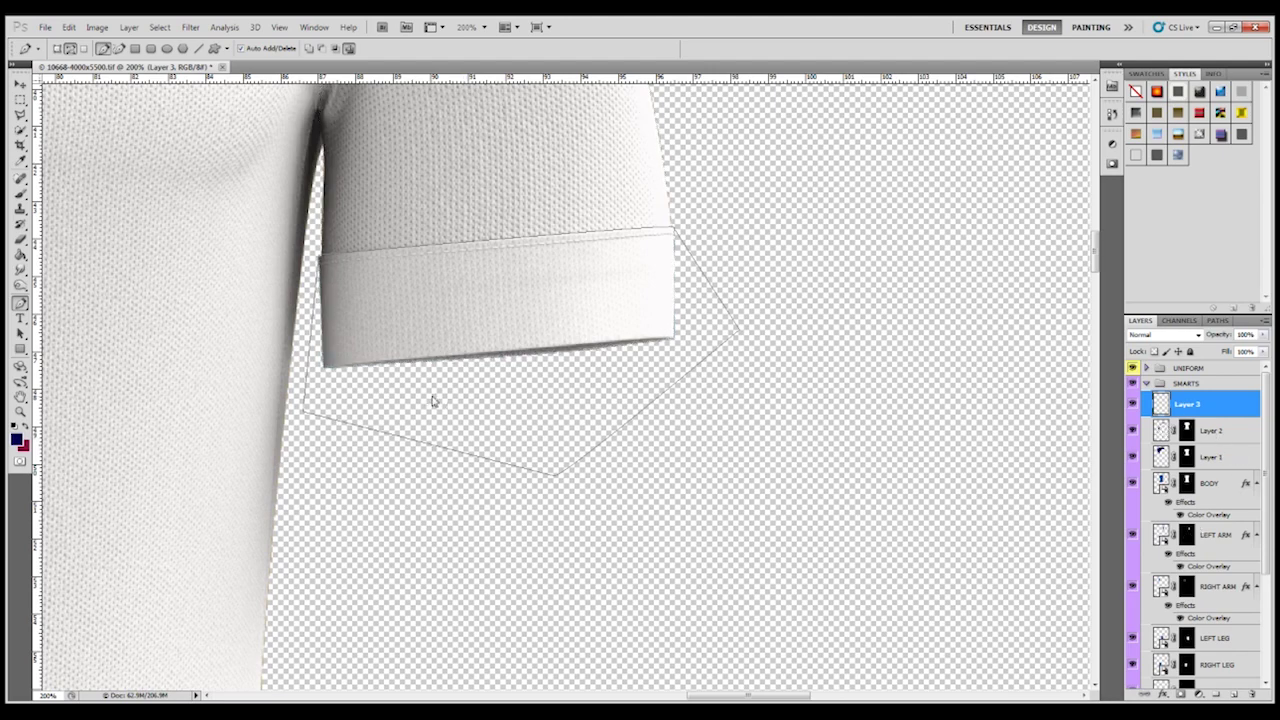
{"action": "right_click", "coordinate": [491, 345]}
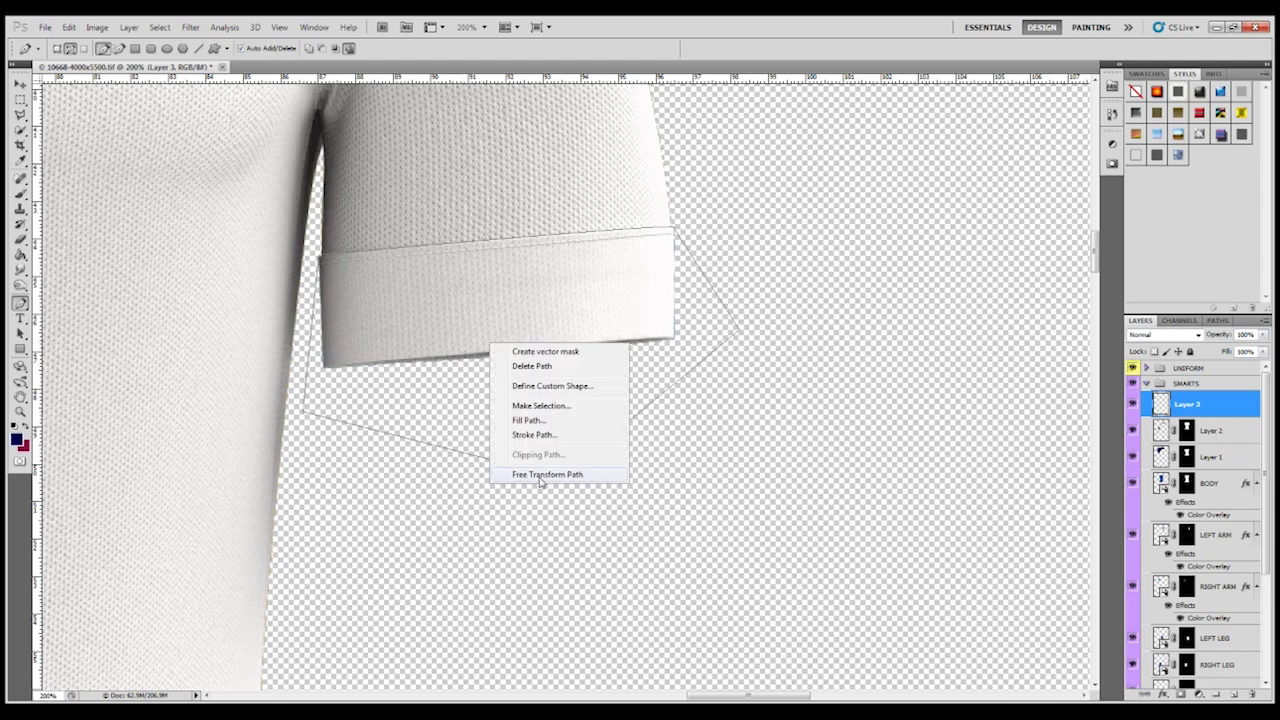
{"action": "left_click", "coordinate": [556, 405]}
{"action": "left_click", "coordinate": [704, 227]}
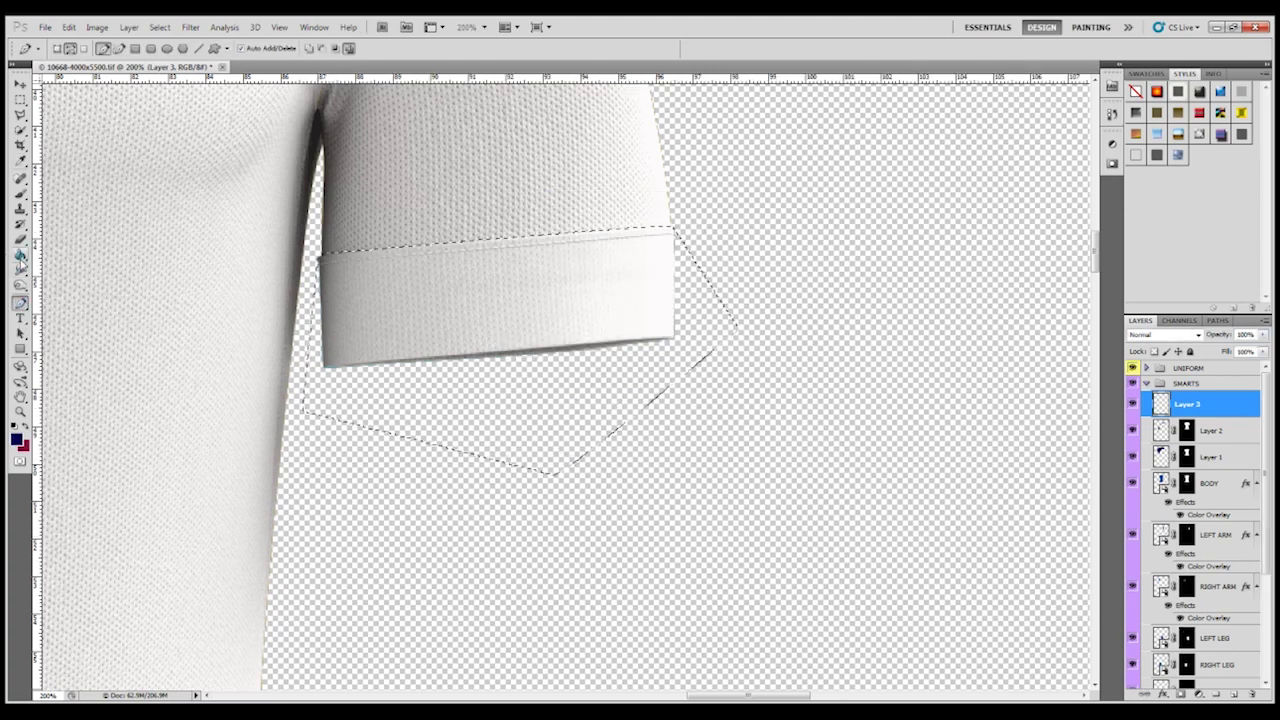
{"action": "key", "text": "g"}
{"action": "left_click", "coordinate": [479, 300]}
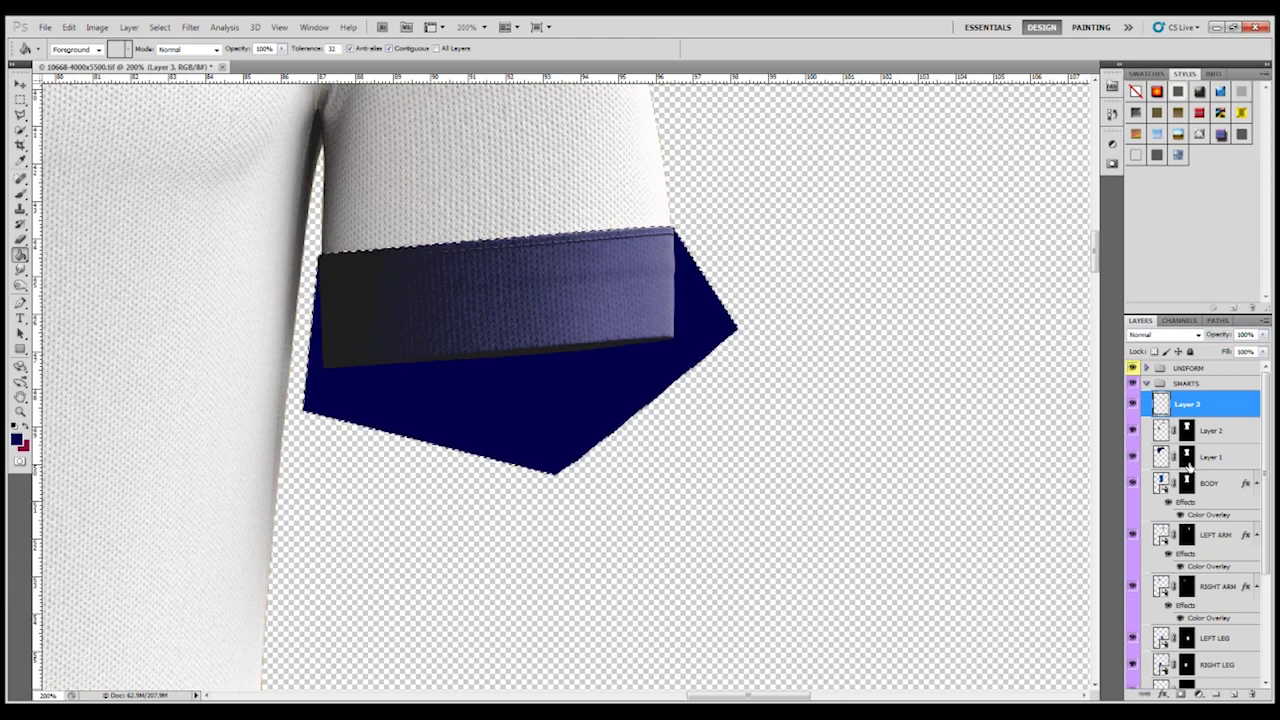
- Mask Layer 3's navy fill to the LEFT ARM shape and zoom out to 33.3%
{"action": "left_click", "coordinate": [1188, 537], "text": "ctrl"}
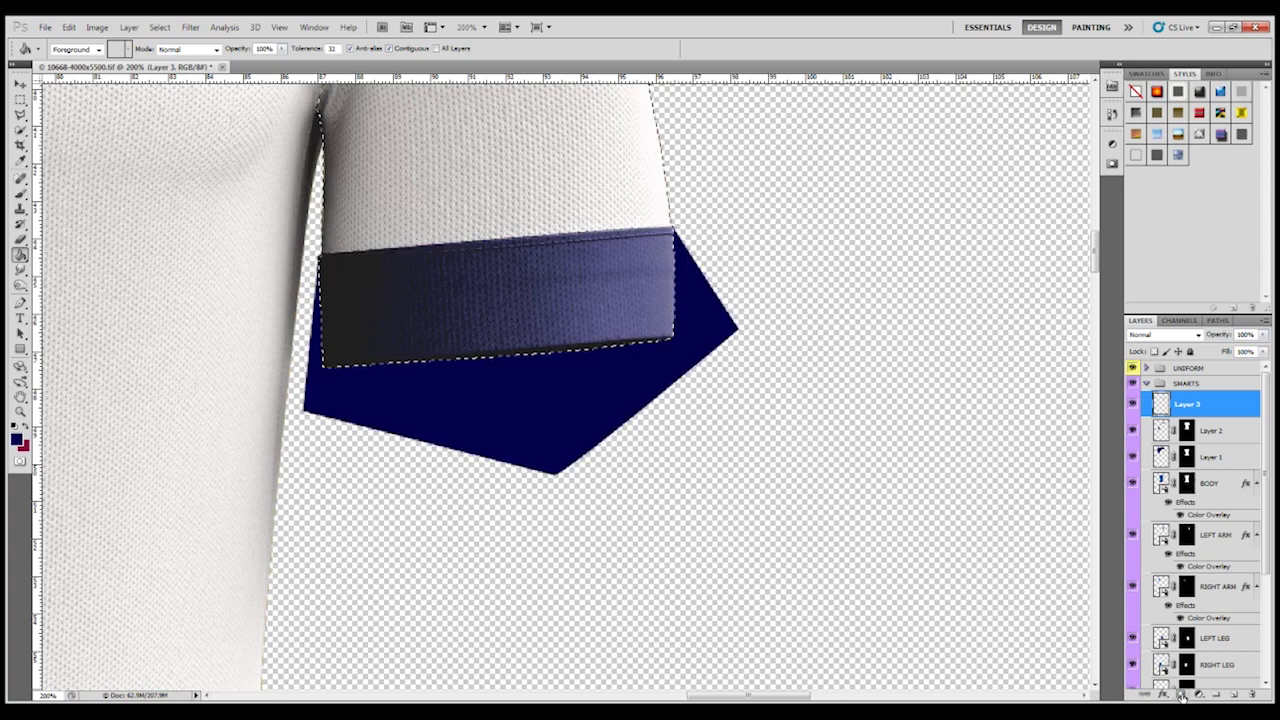
{"action": "left_click", "coordinate": [1181, 693]}
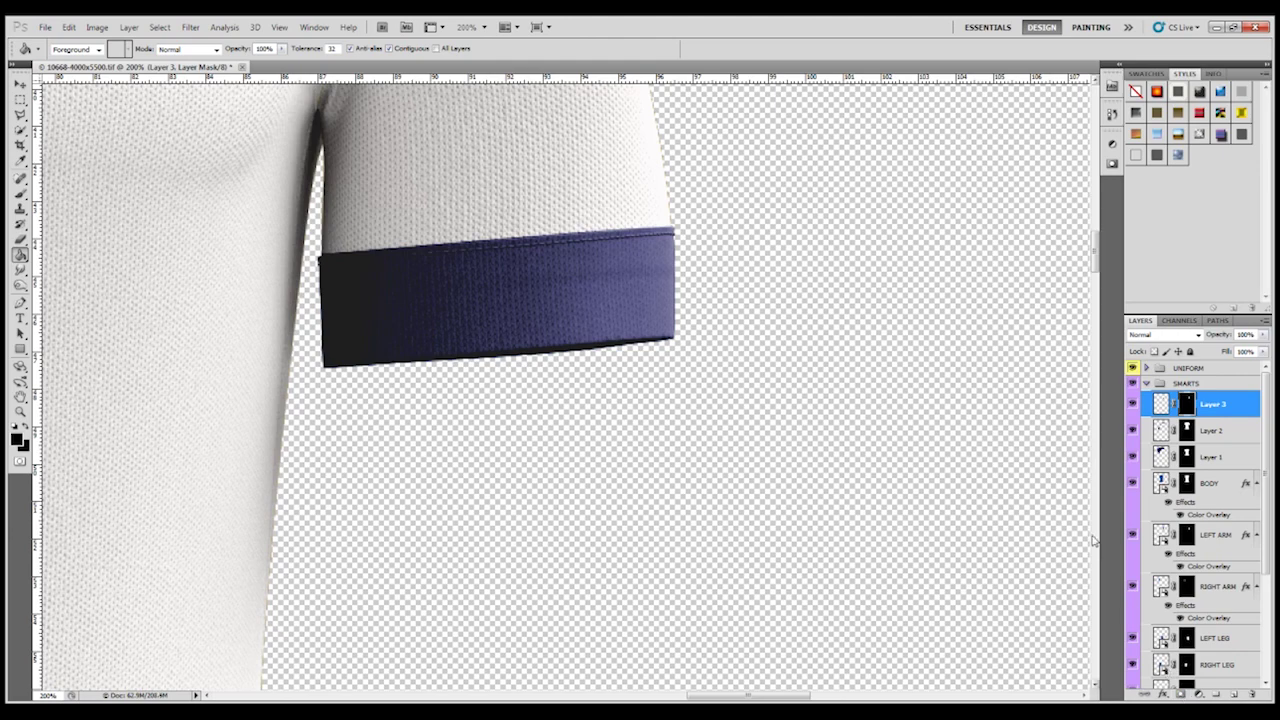
{"action": "key", "text": "ctrl+minus"}
{"action": "key", "text": "ctrl+minus"}
{"action": "key", "text": "ctrl+minus"}
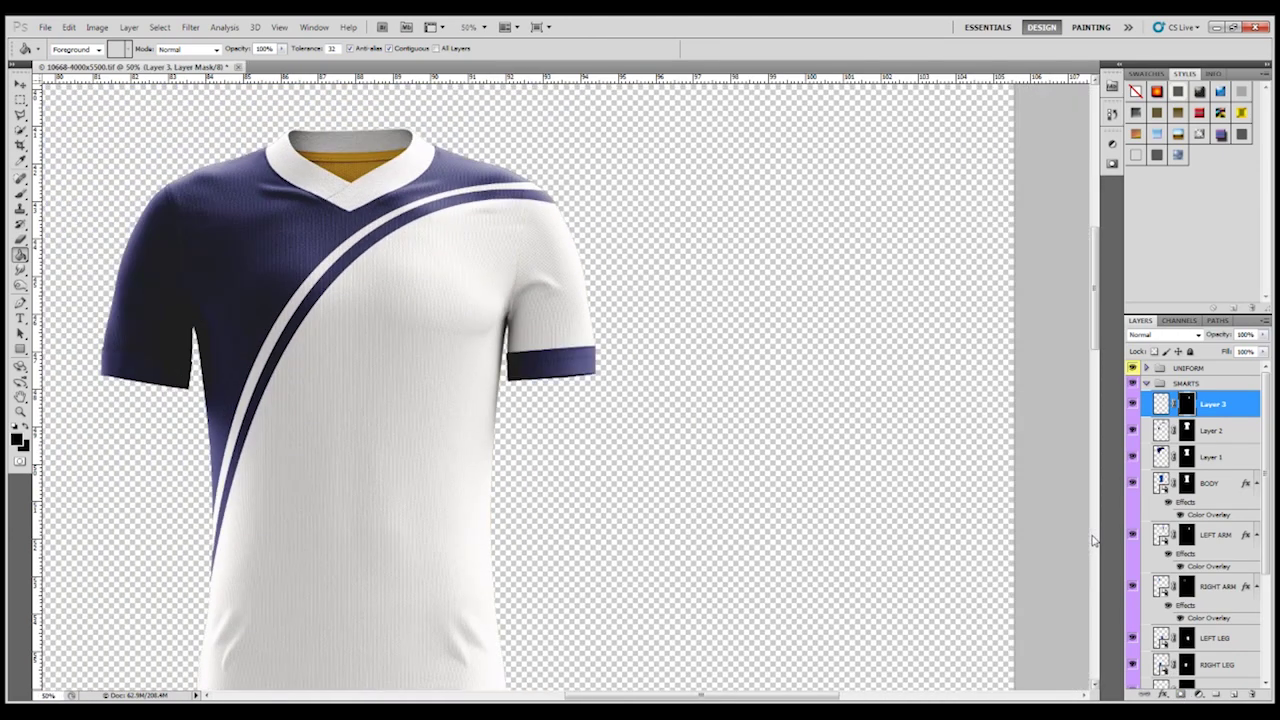
{"action": "key", "text": "ctrl+minus"}
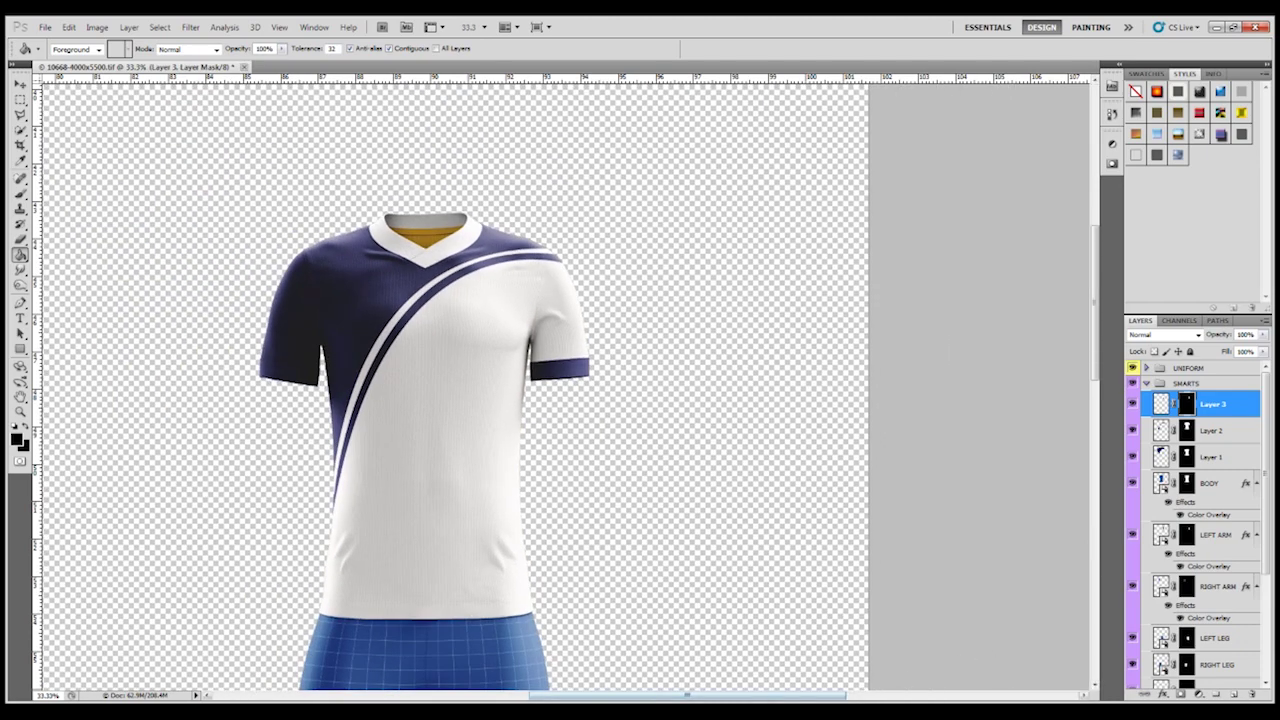
{"action": "left_click_drag", "start_coordinate": [770, 697], "coordinate": [733, 700]}
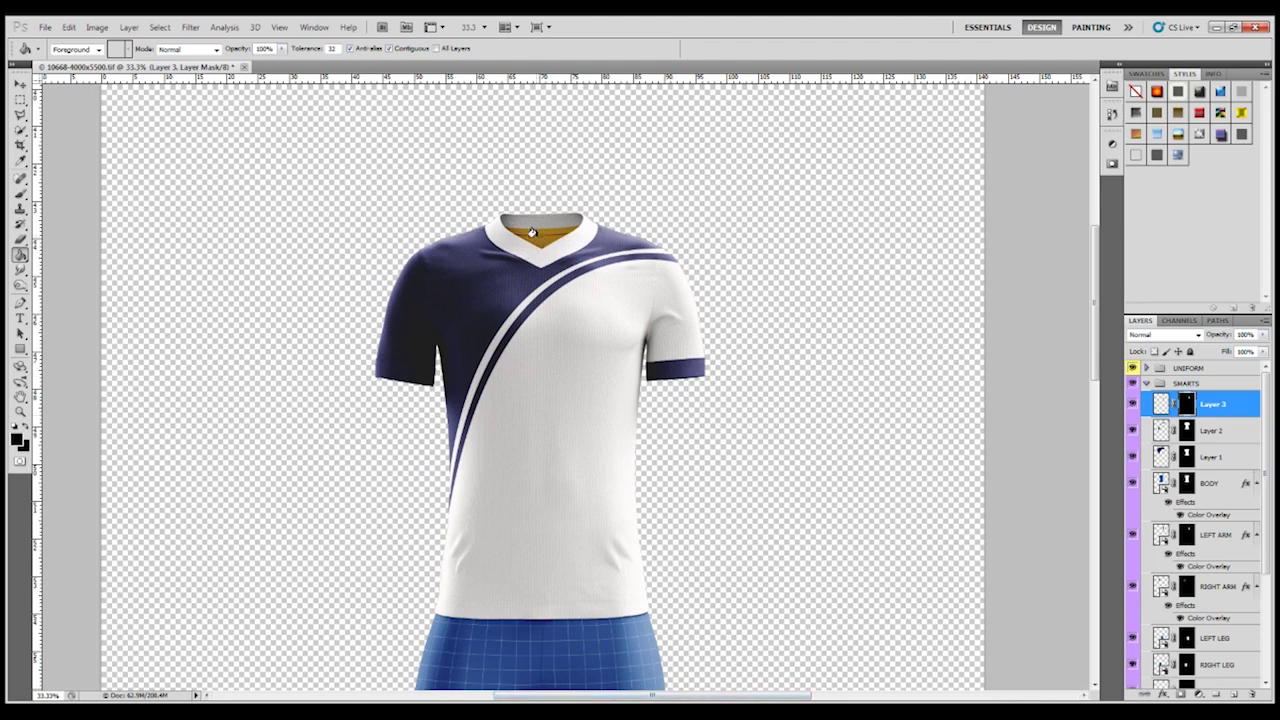
- Expand the PARTS group and change the SHIRT fill colour to dark navy #03014a
{"action": "left_click_drag", "start_coordinate": [1268, 502], "coordinate": [1266, 612]}
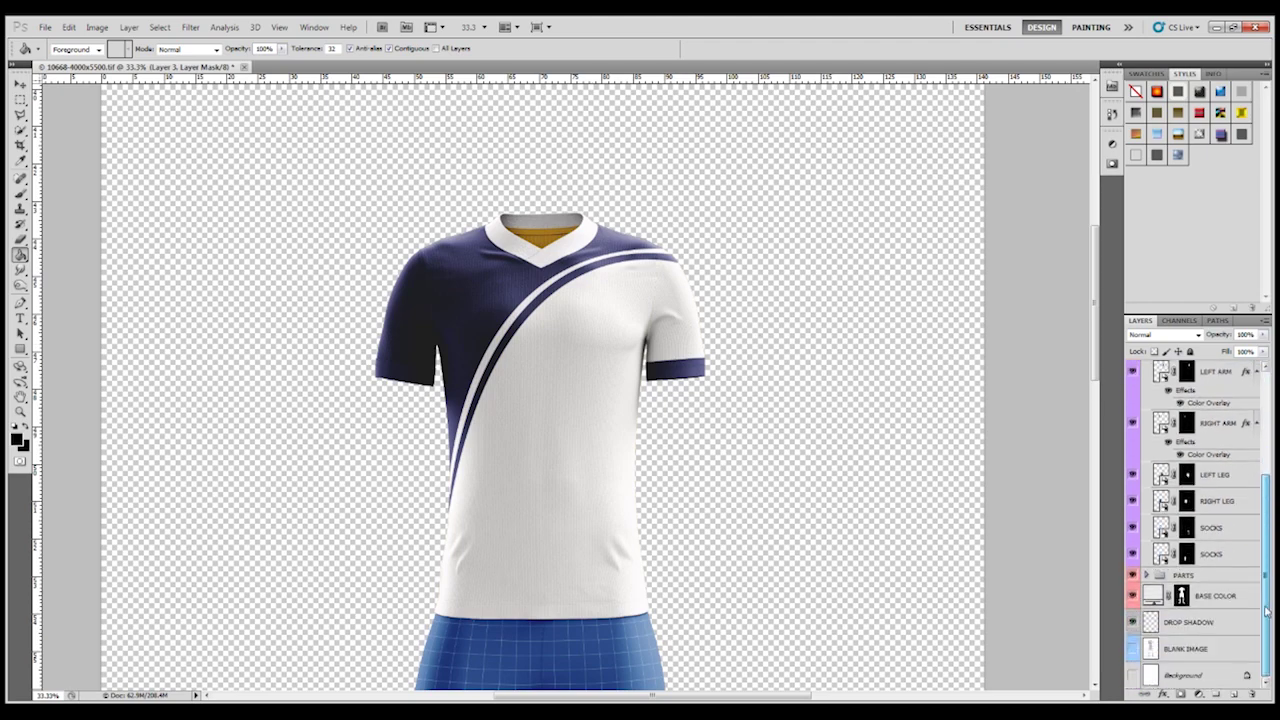
{"action": "left_click", "coordinate": [1147, 577]}
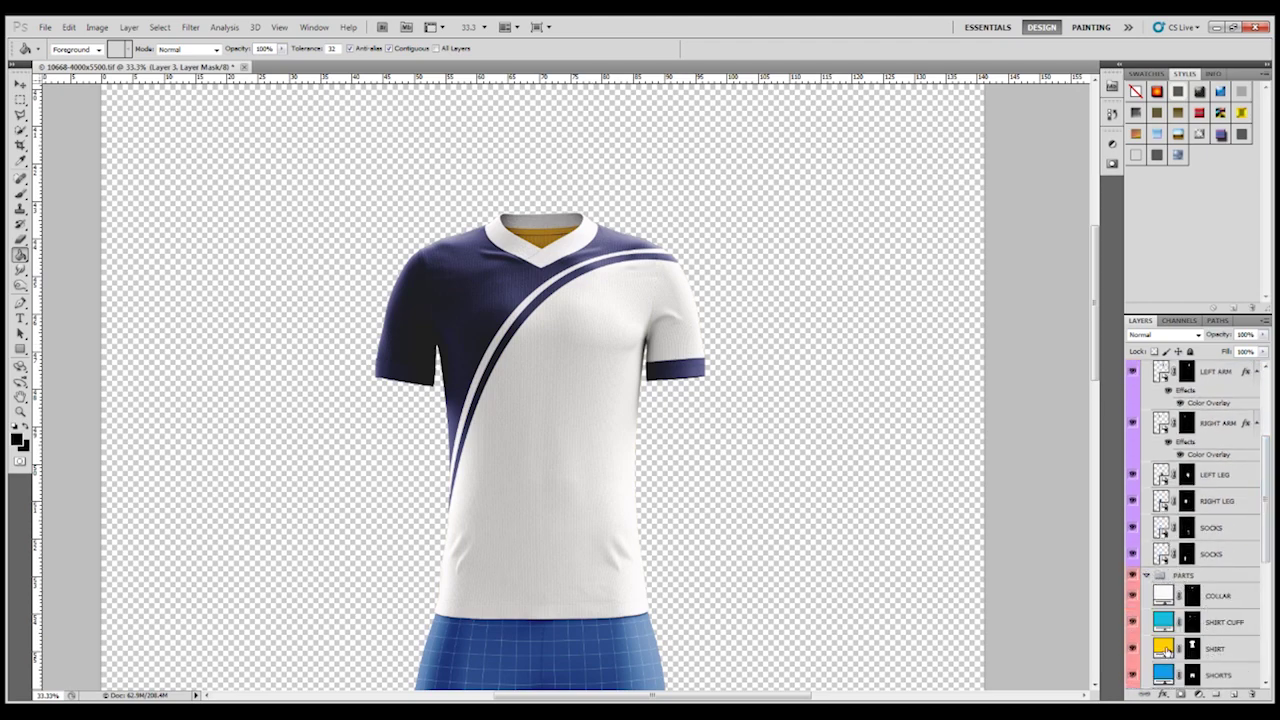
{"action": "left_click", "coordinate": [1166, 651]}
{"action": "double_click", "coordinate": [1166, 651]}
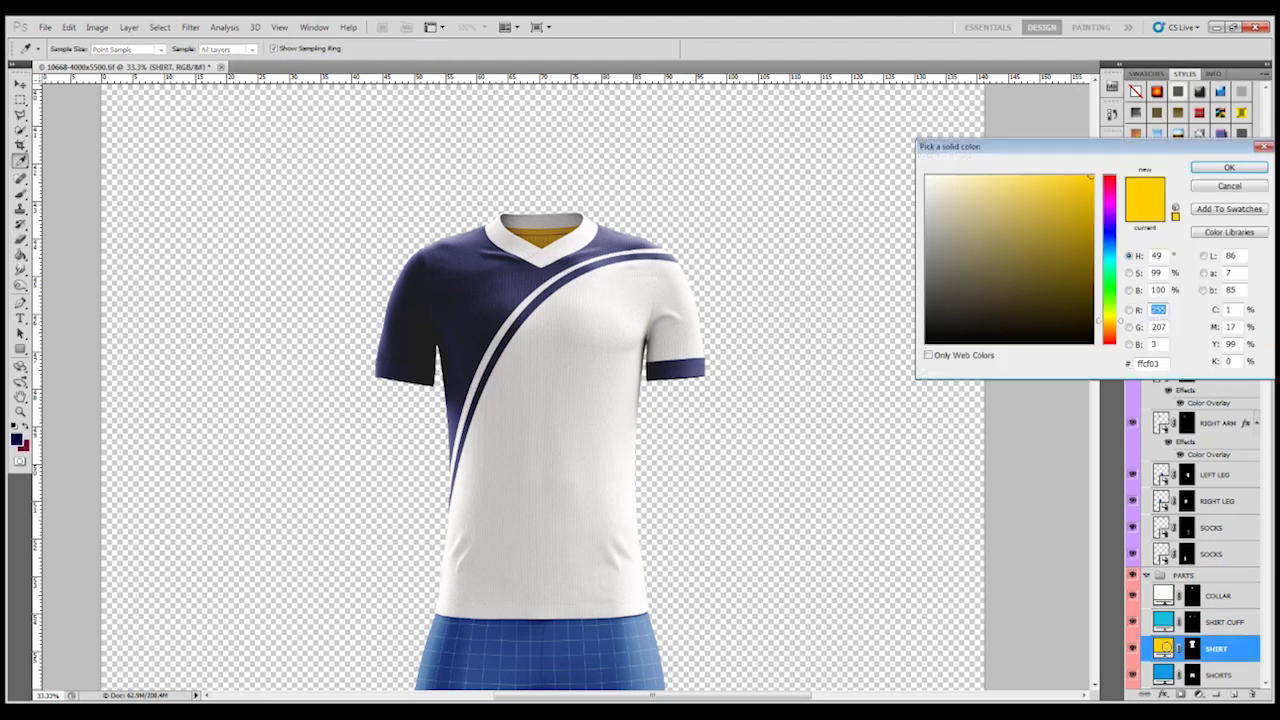
{"action": "left_click", "coordinate": [15, 439]}
{"action": "mouse_move", "coordinate": [979, 251]}
{"action": "left_mouse_down"}
{"action": "mouse_move", "coordinate": [1088, 230]}
{"action": "mouse_move", "coordinate": [1090, 204]}
{"action": "mouse_move", "coordinate": [1093, 242]}
{"action": "mouse_move", "coordinate": [1026, 277]}
{"action": "mouse_move", "coordinate": [1012, 215]}
{"action": "left_mouse_up"}
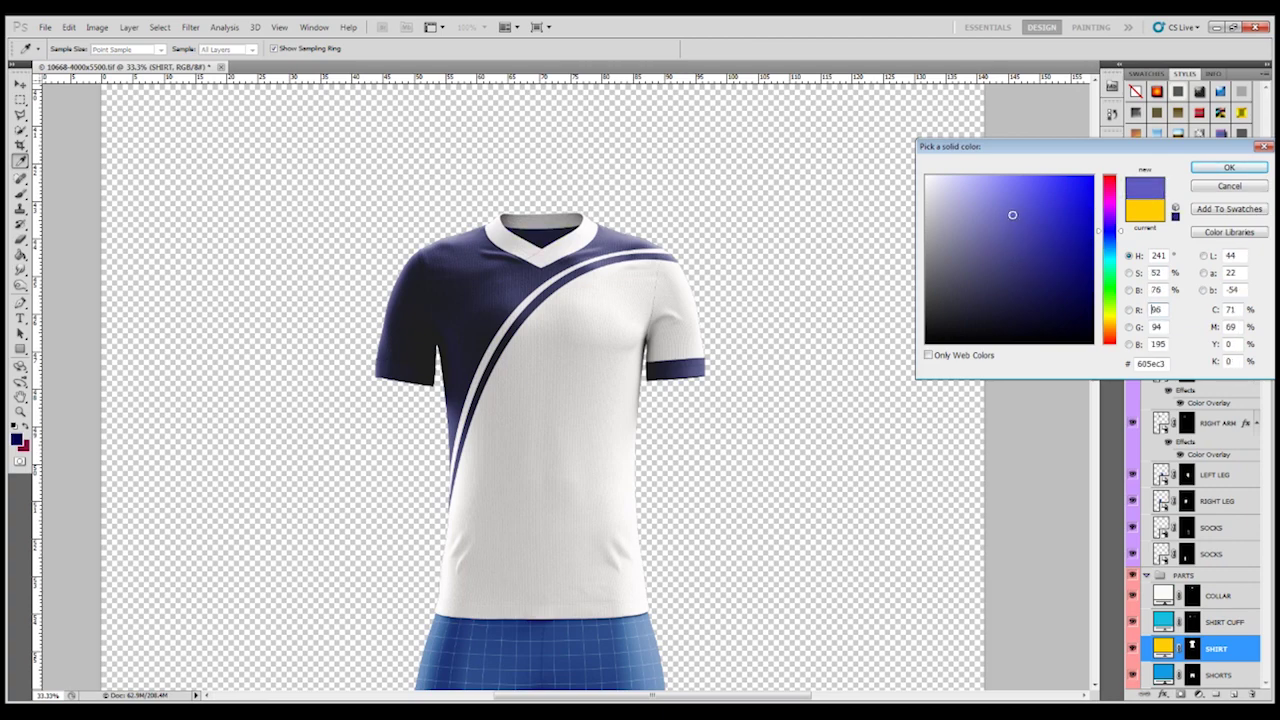
{"action": "left_click", "coordinate": [1090, 296]}
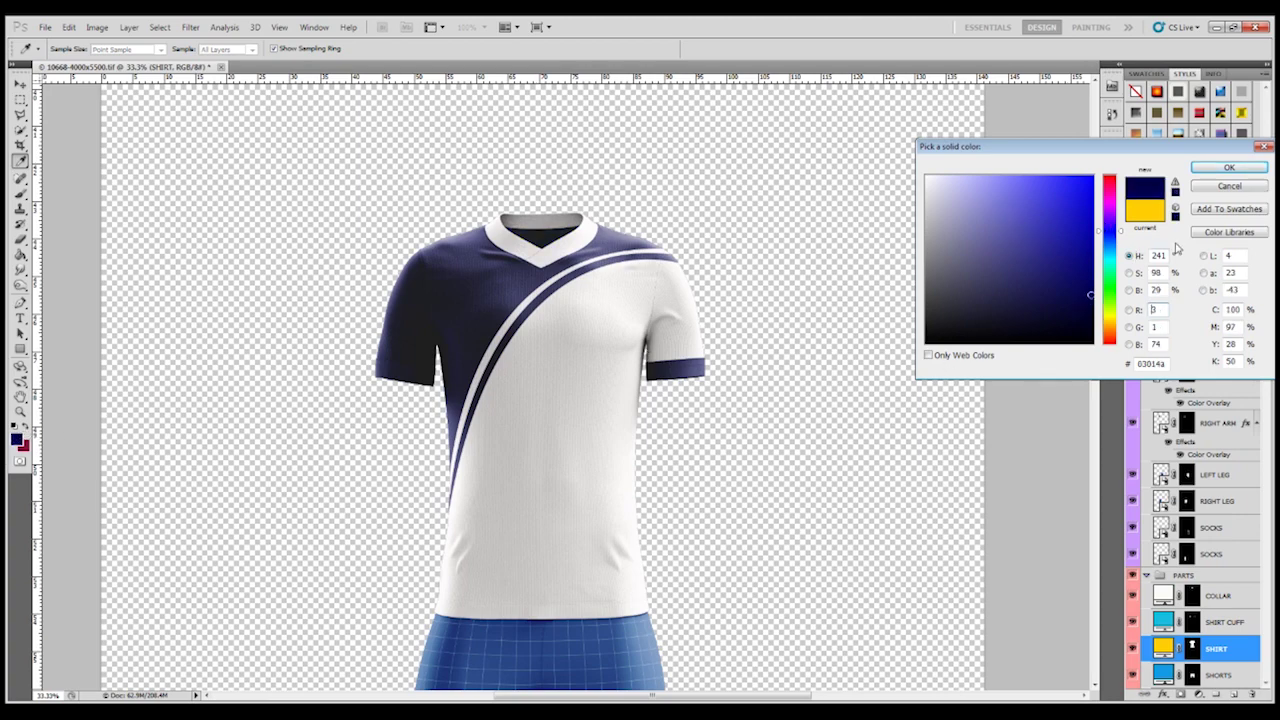
{"action": "left_click", "coordinate": [1228, 167]}
{"action": "key", "text": "g"}
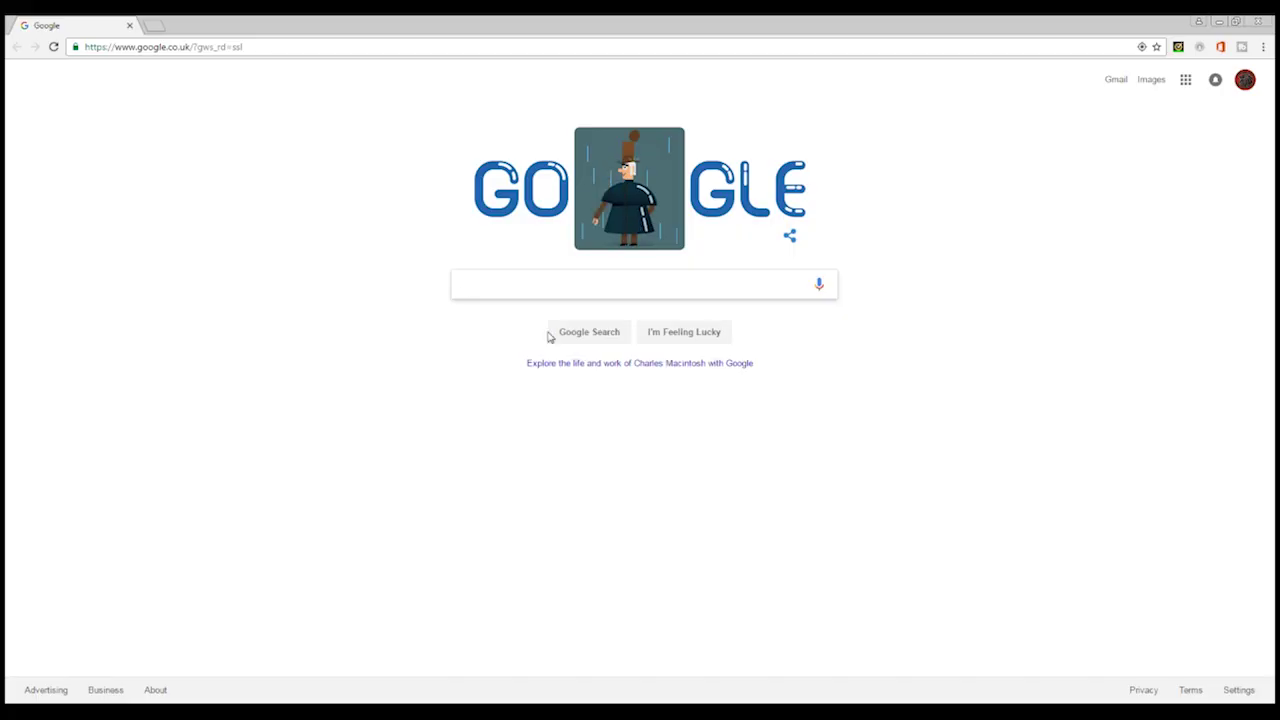
- Search Google for 'tottenham logo png' and show the image results
{"action": "key", "text": "F5"}
{"action": "type", "text": "totten"}
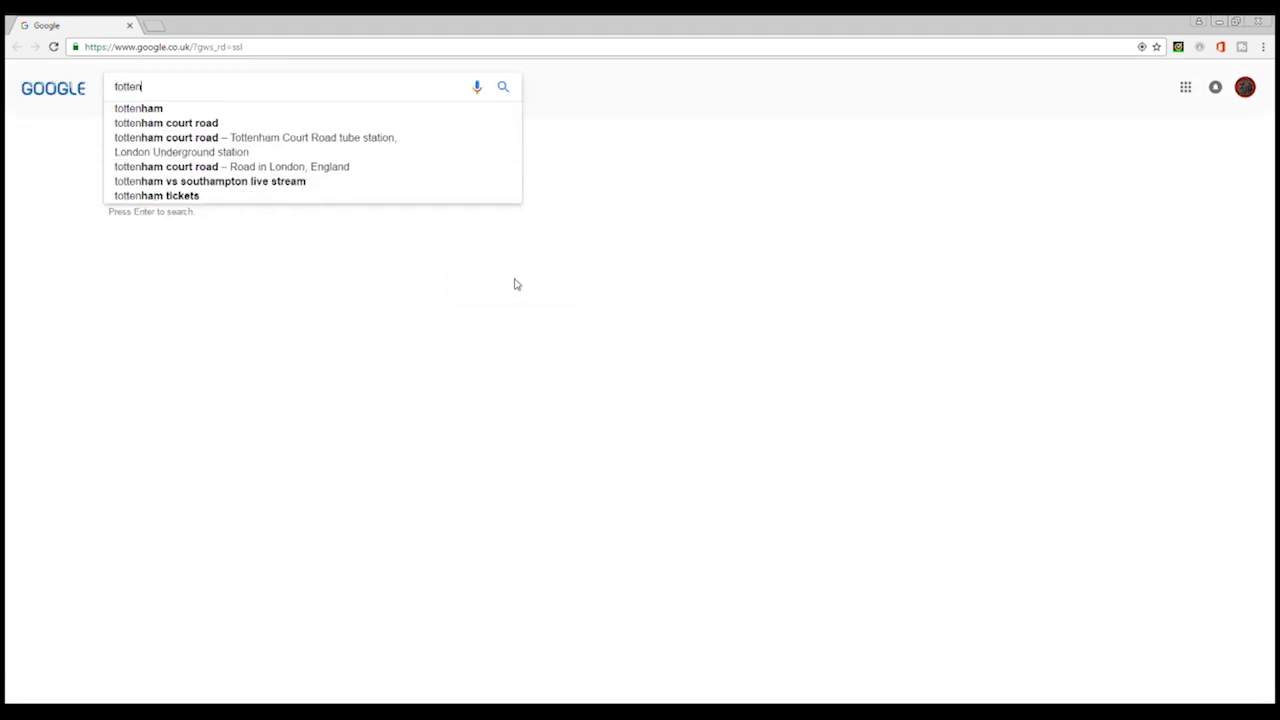
{"action": "type", "text": "ham lo"}
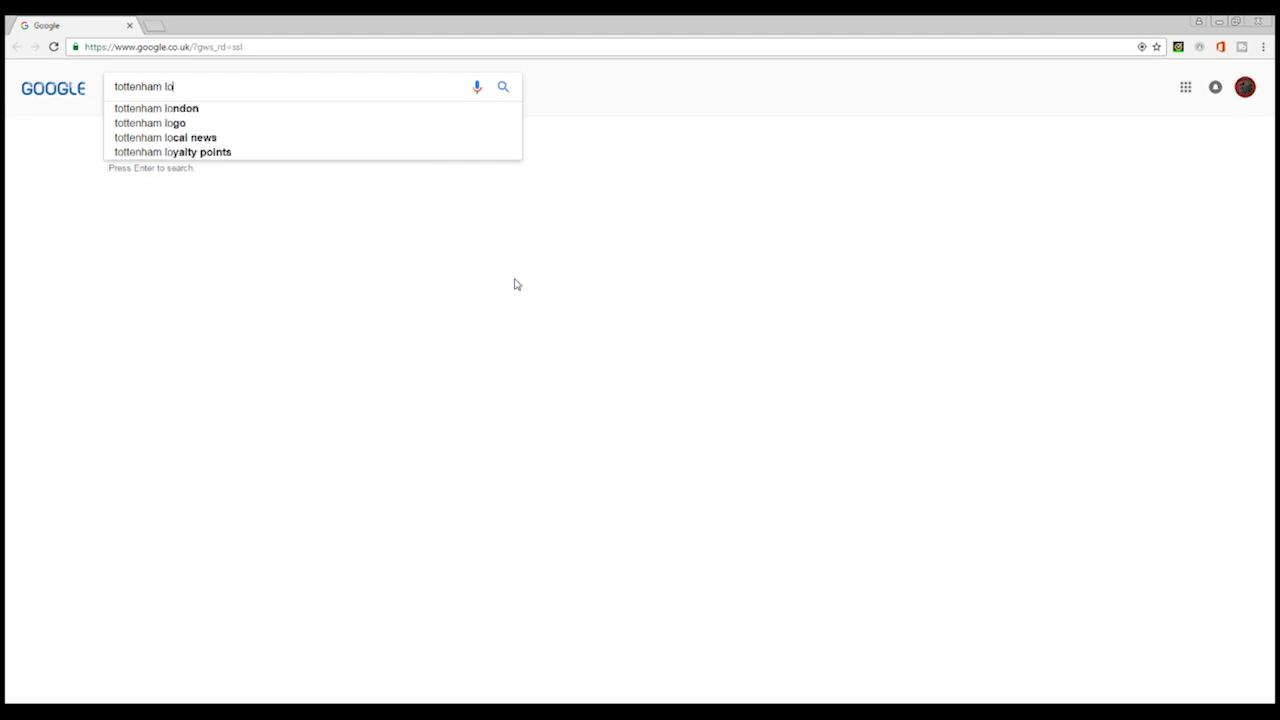
{"action": "type", "text": "go png"}
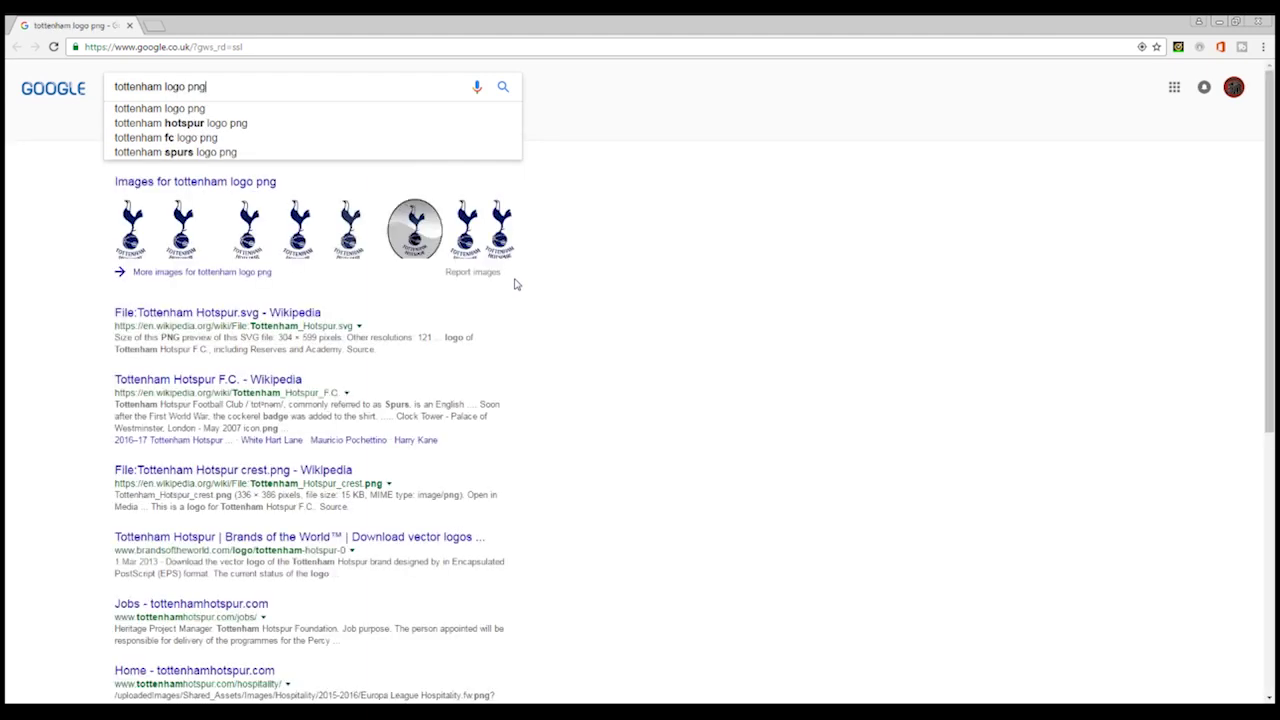
{"action": "key", "text": "Return"}
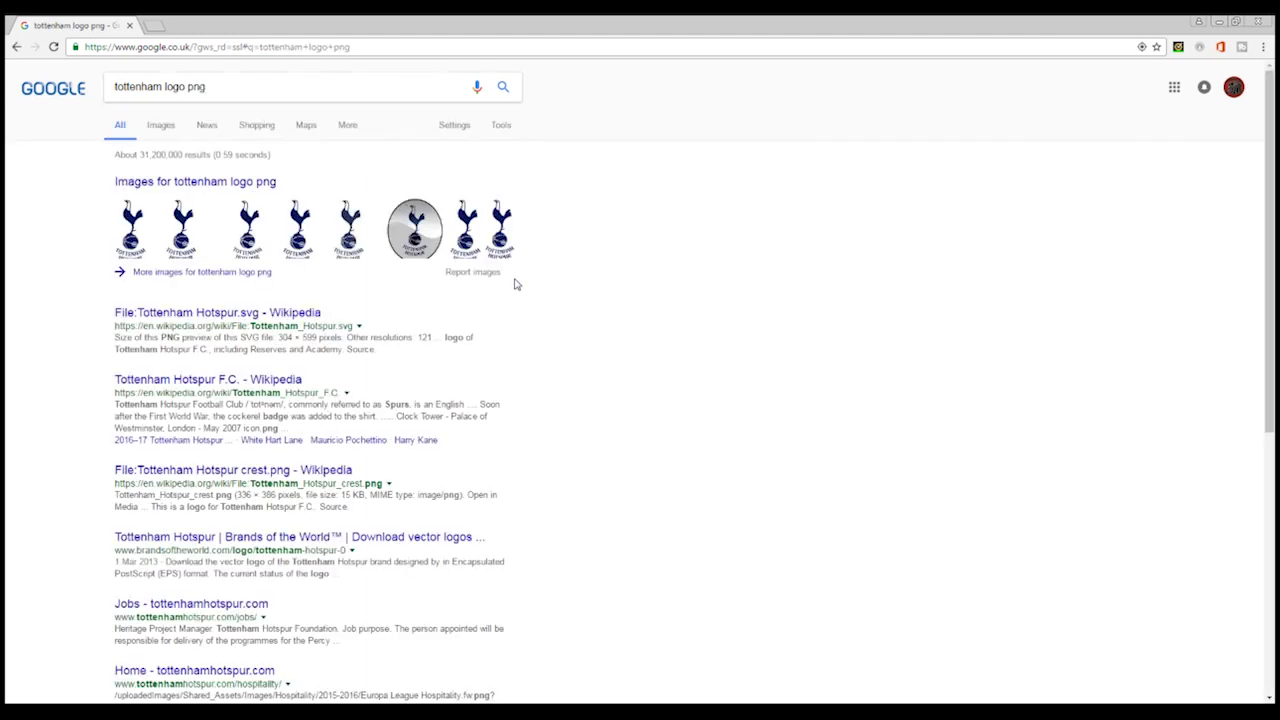
{"action": "left_click", "coordinate": [161, 125]}
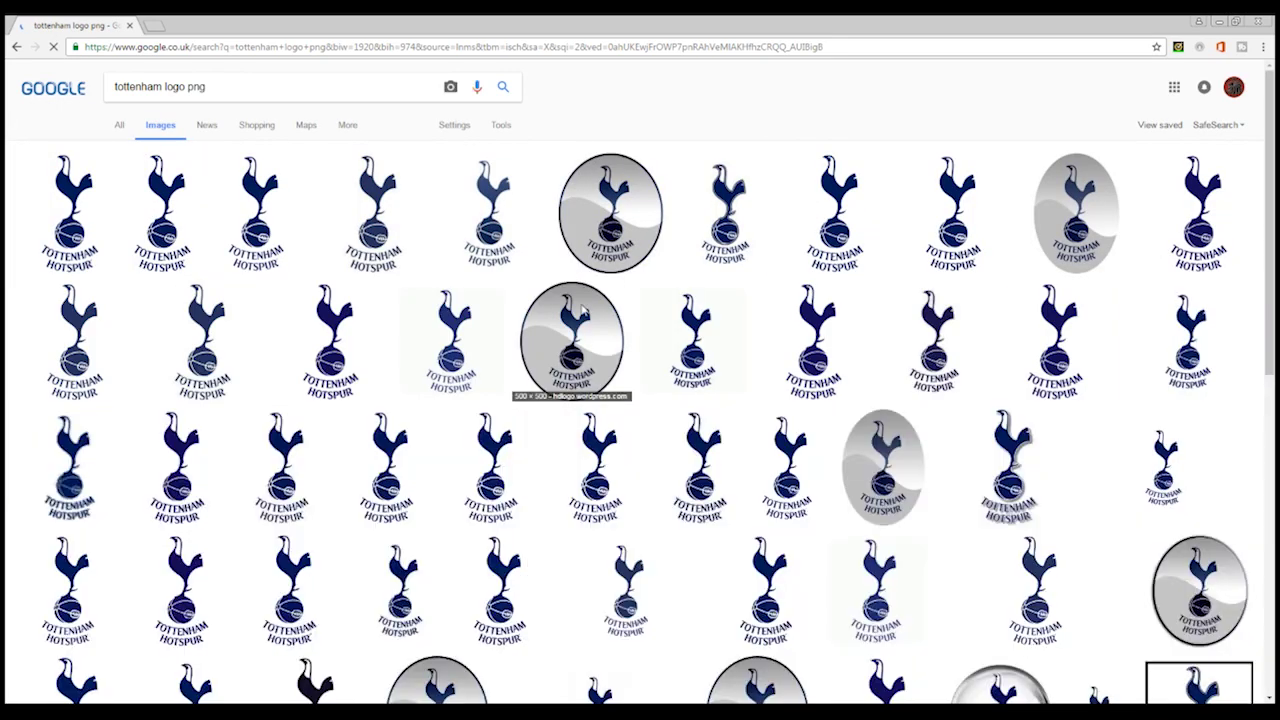
- Save the first Tottenham crest image to disk as a PNG
{"action": "left_click", "coordinate": [87, 210]}
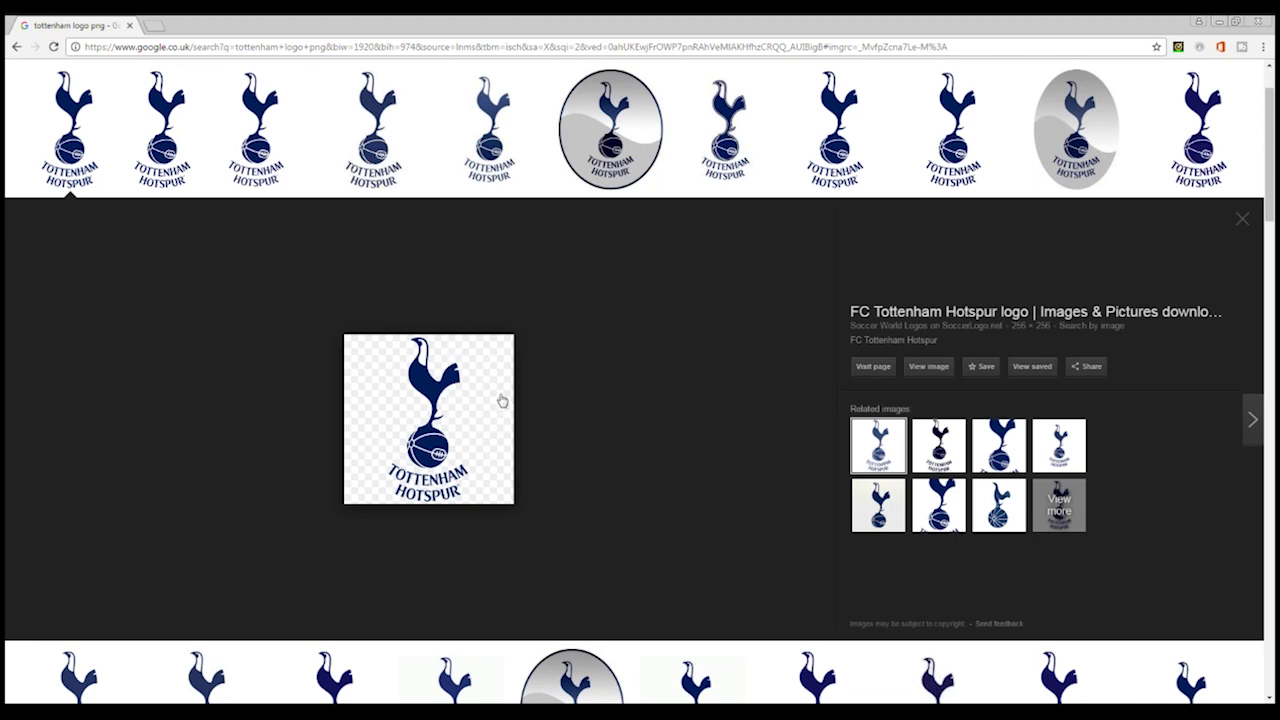
{"action": "right_click", "coordinate": [502, 400]}
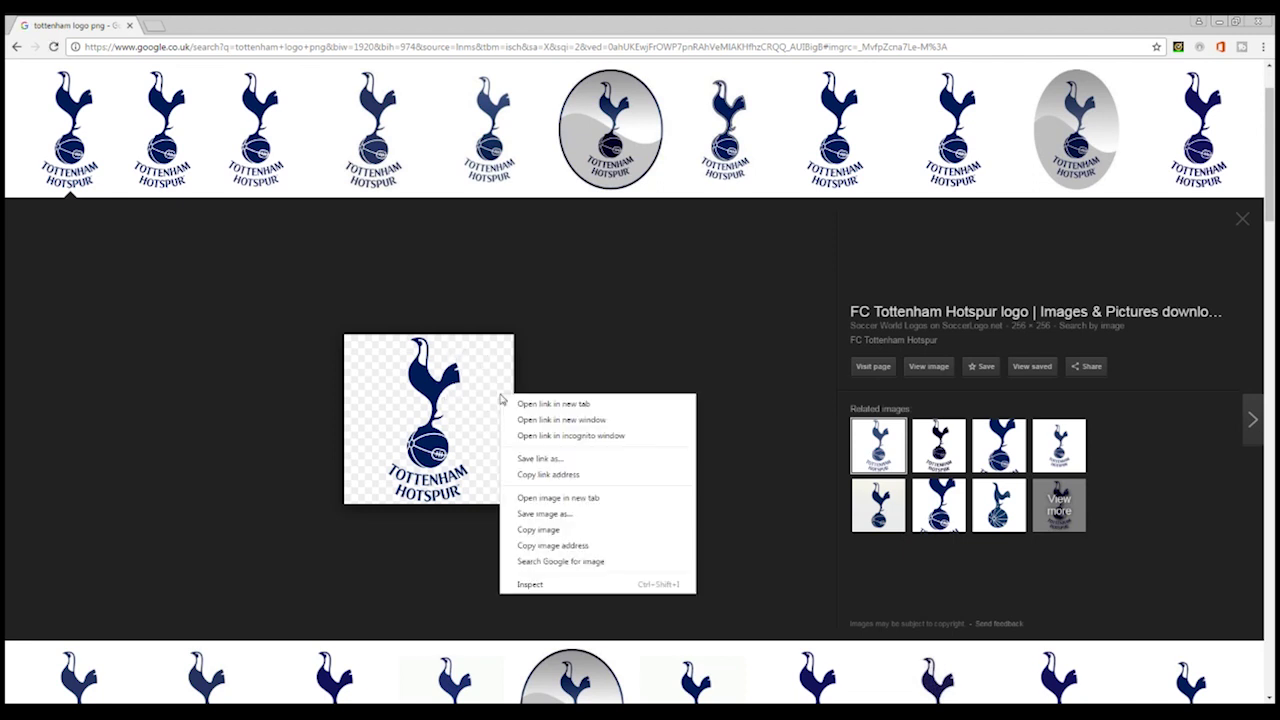
{"action": "left_click", "coordinate": [564, 513]}
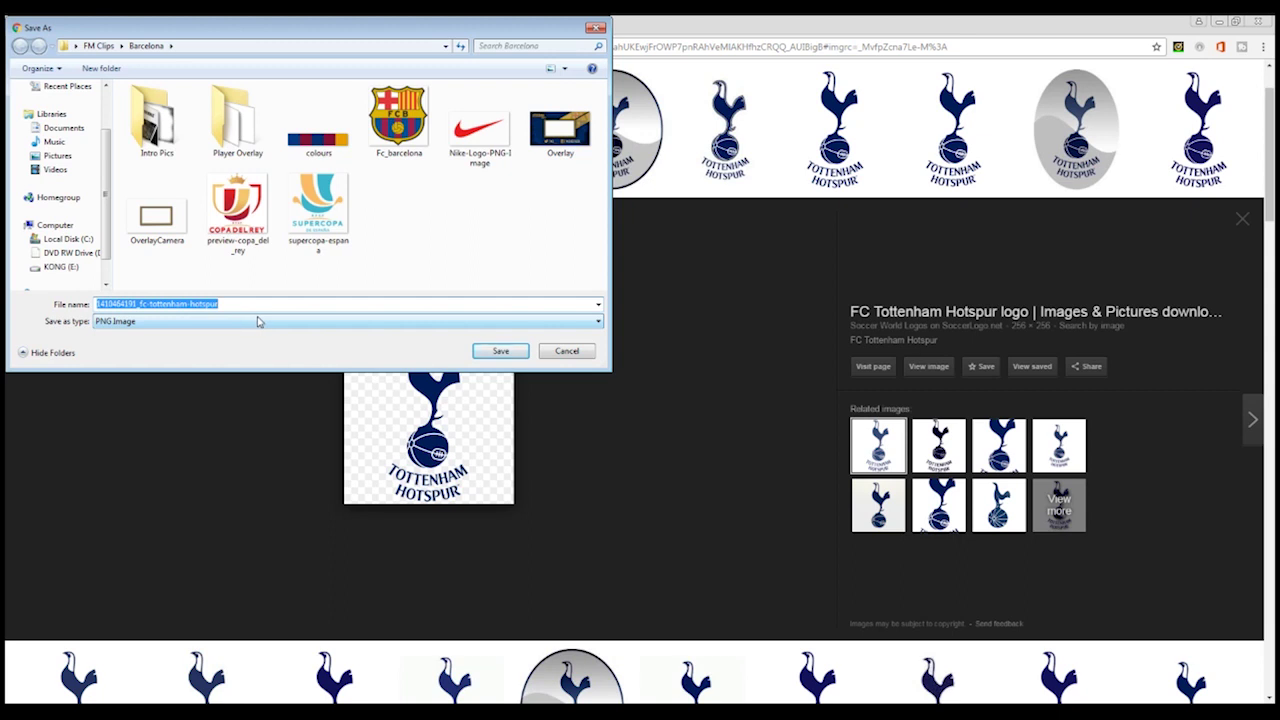
{"action": "scroll", "coordinate": [106, 288], "scroll_direction": "up", "scroll_amount": 2}
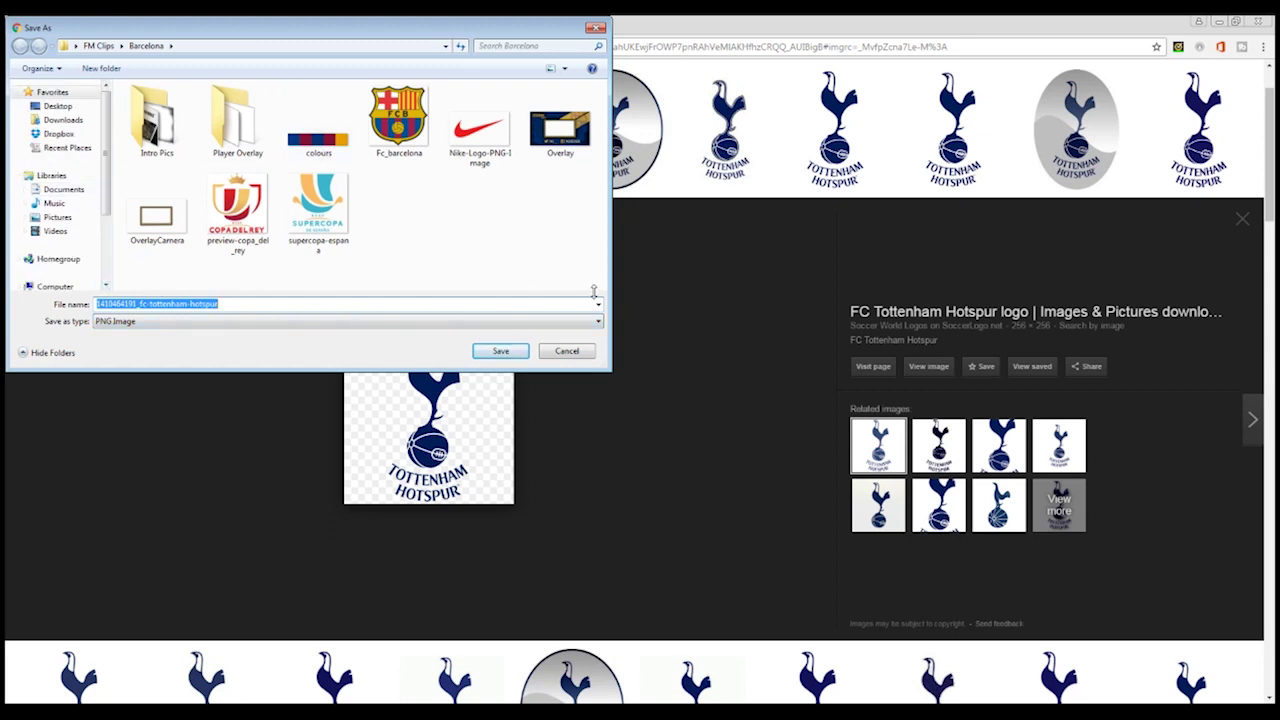
{"action": "left_click", "coordinate": [502, 352]}
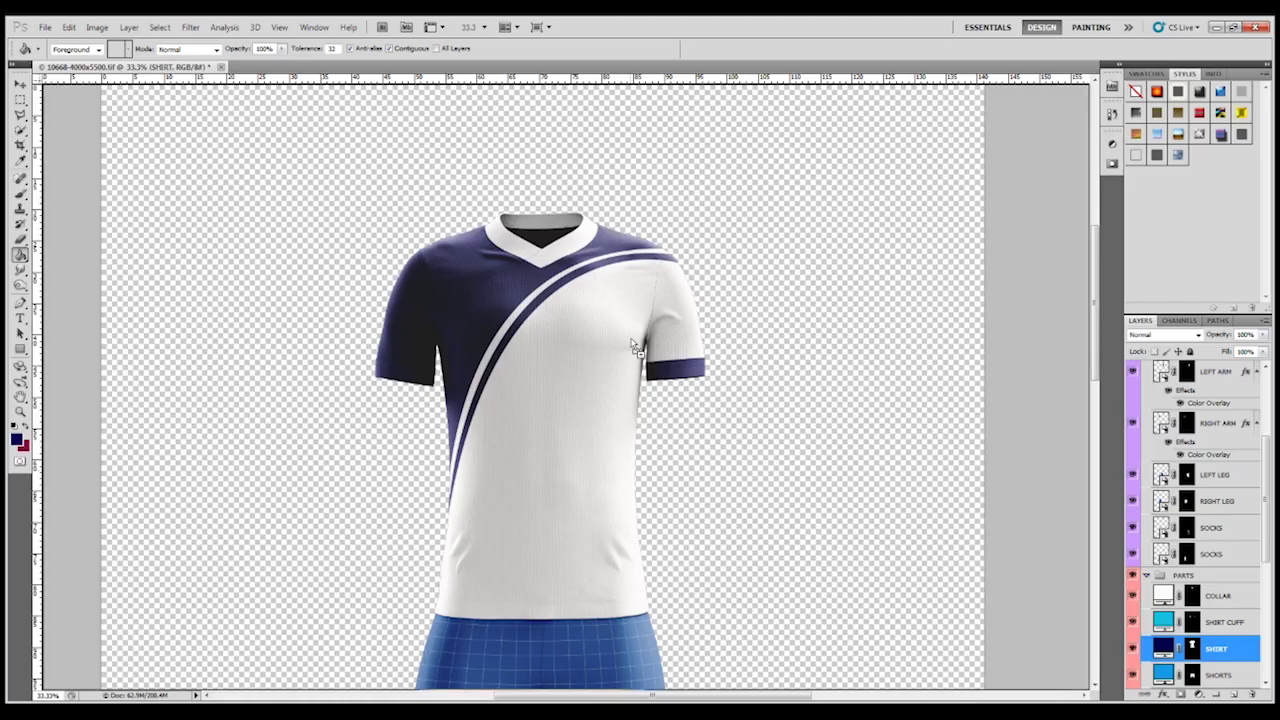
- Place the downloaded crest onto the shirt and move its layer just below BODY
{"action": "left_click_drag", "start_coordinate": [604, 313], "coordinate": [600, 306]}
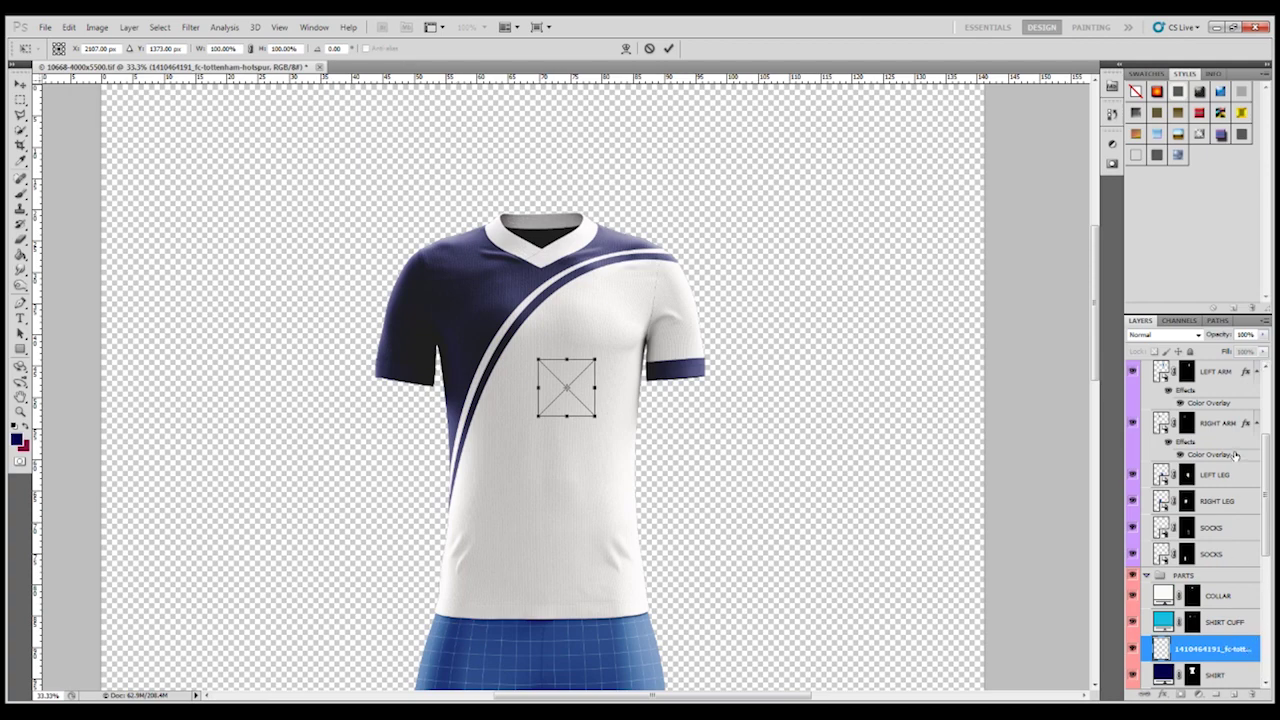
{"action": "left_click", "coordinate": [669, 48]}
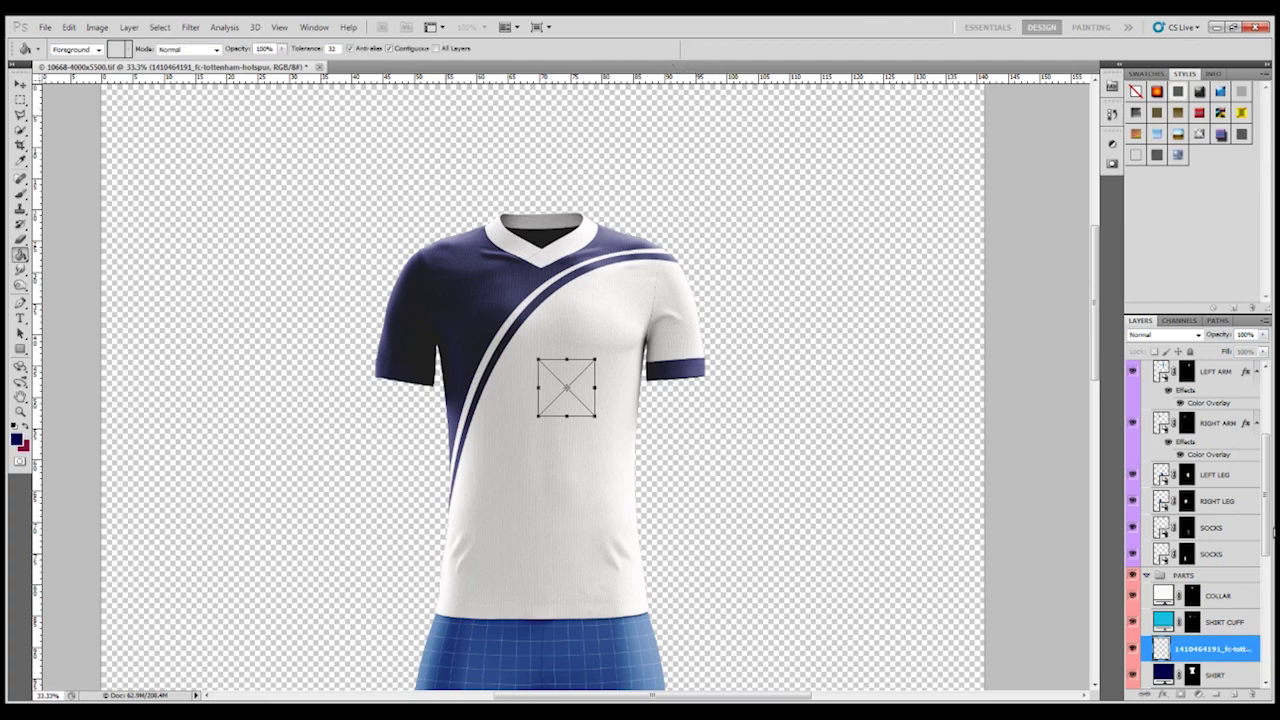
{"action": "left_click_drag", "start_coordinate": [1238, 645], "coordinate": [1225, 387]}
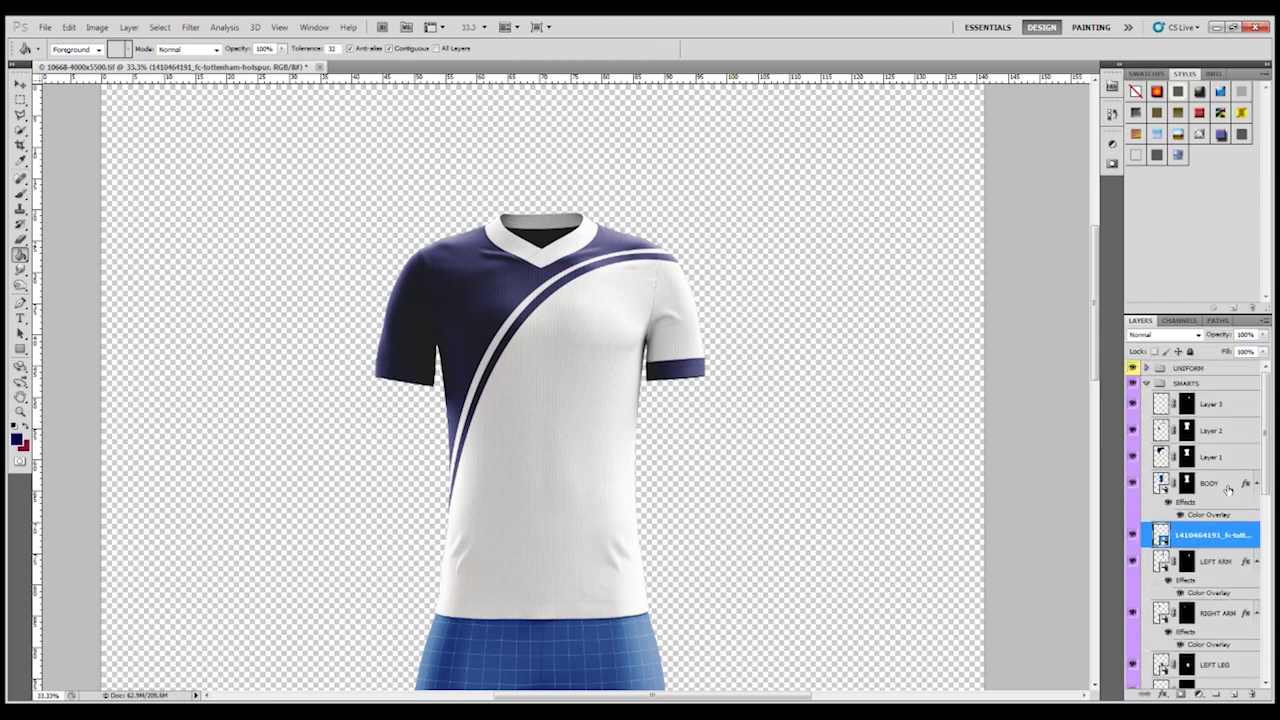
{"action": "left_click_drag", "start_coordinate": [1230, 540], "coordinate": [1221, 400]}
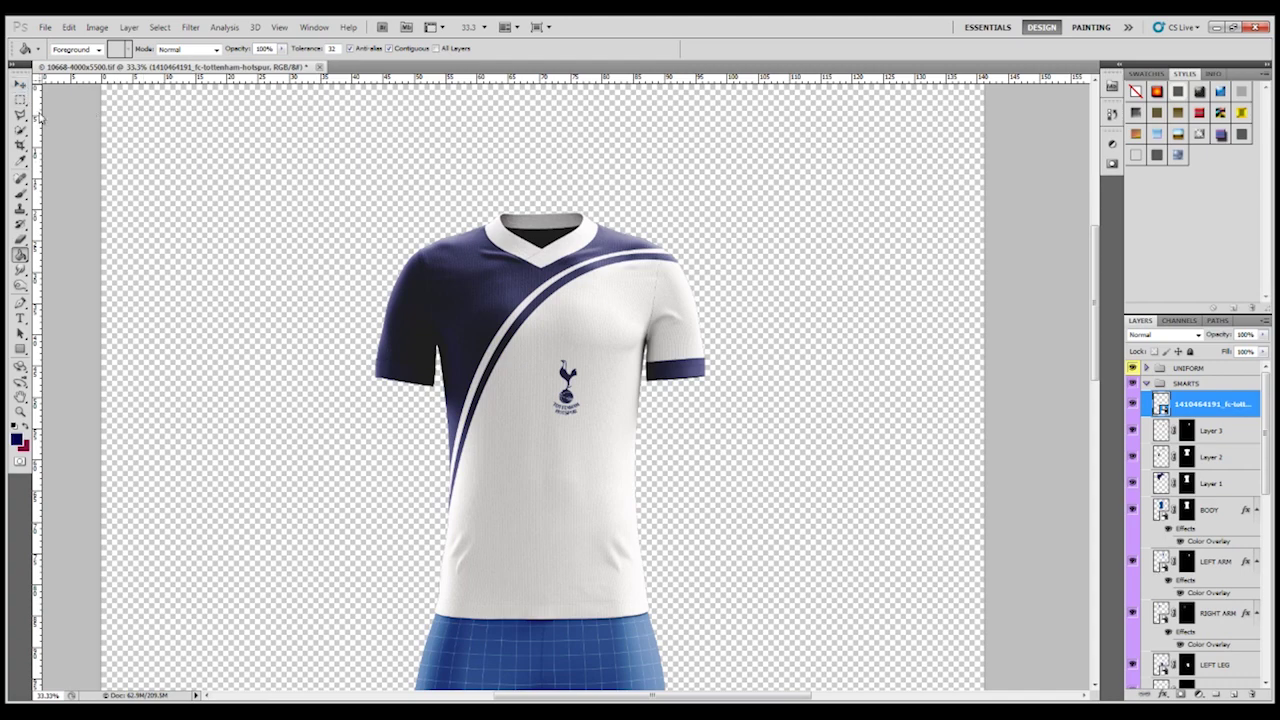
- Scale the crest to about 59% and nudge it onto the upper right chest
{"action": "key", "text": "ctrl+t"}
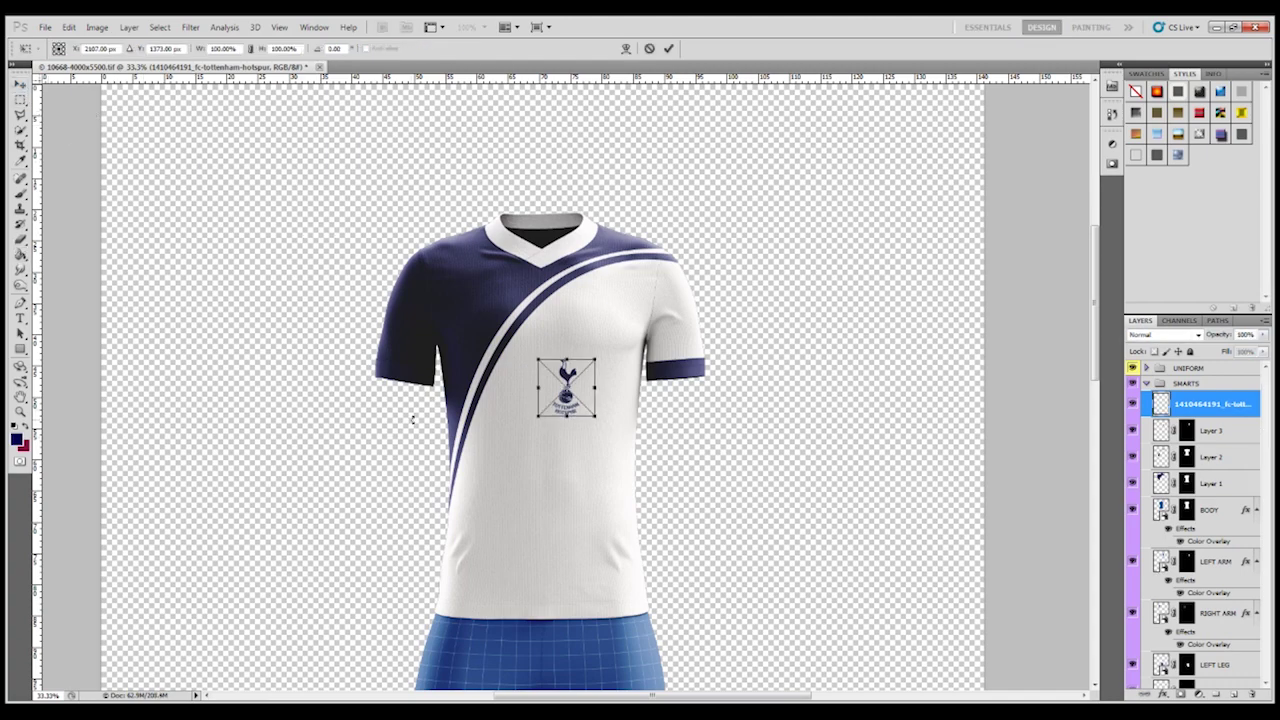
{"action": "left_click_drag", "start_coordinate": [596, 356], "coordinate": [619, 301]}
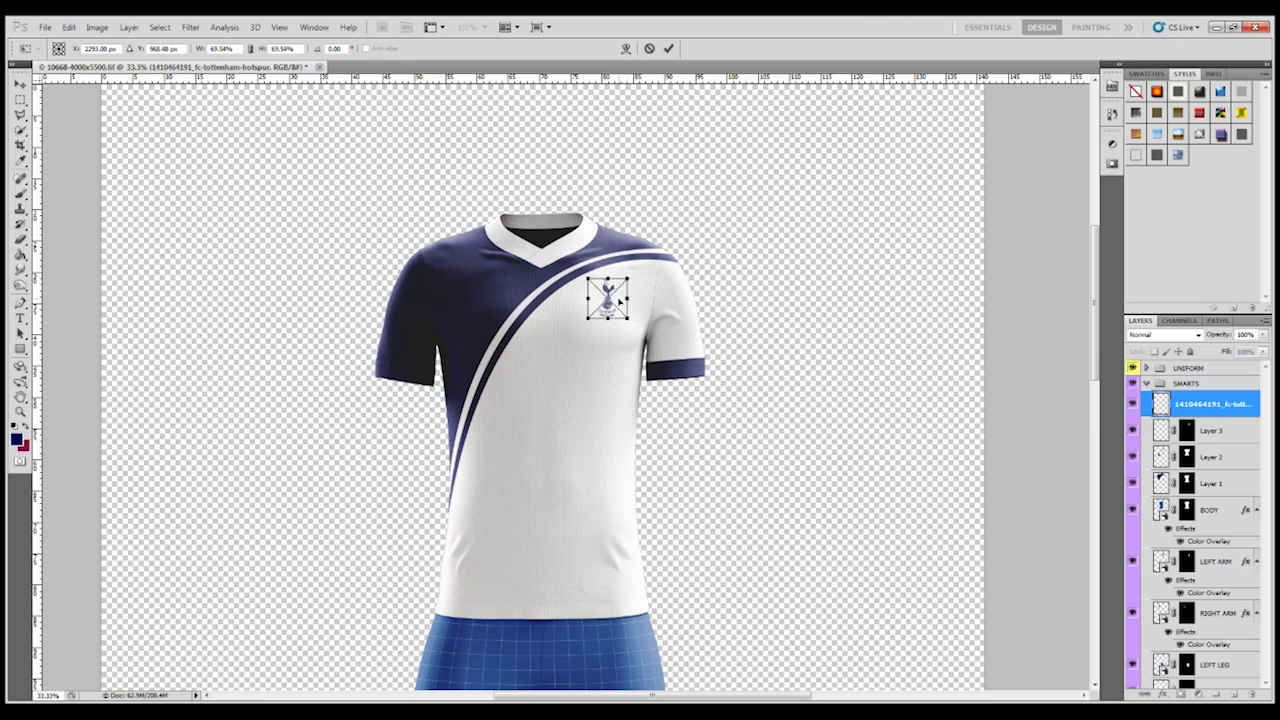
{"action": "left_click", "coordinate": [668, 48]}
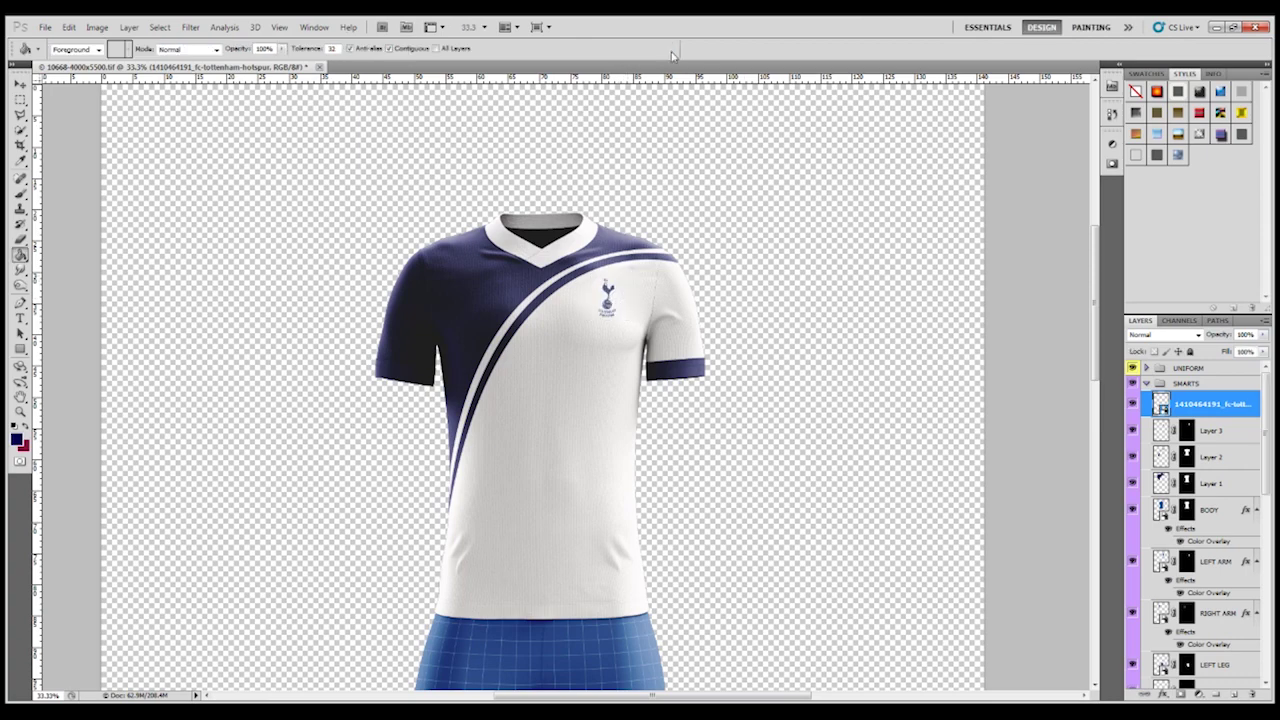
{"action": "left_click", "coordinate": [20, 85]}
{"action": "key", "text": "v"}
{"action": "left_click_drag", "start_coordinate": [613, 297], "coordinate": [607, 298]}
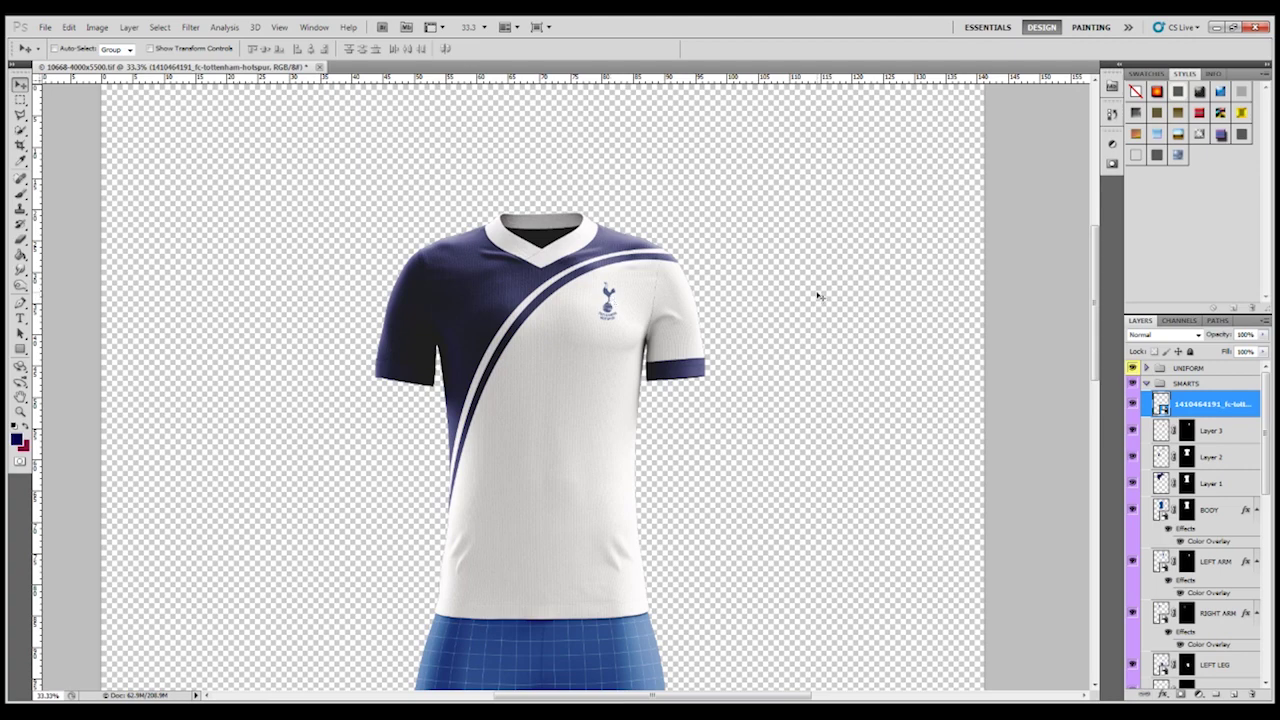
- Zoom in on the crest, resize it to about 70%, then zoom back out to 33.3%
{"action": "key", "text": "ctrl+plus"}
{"action": "key", "text": "ctrl+plus"}
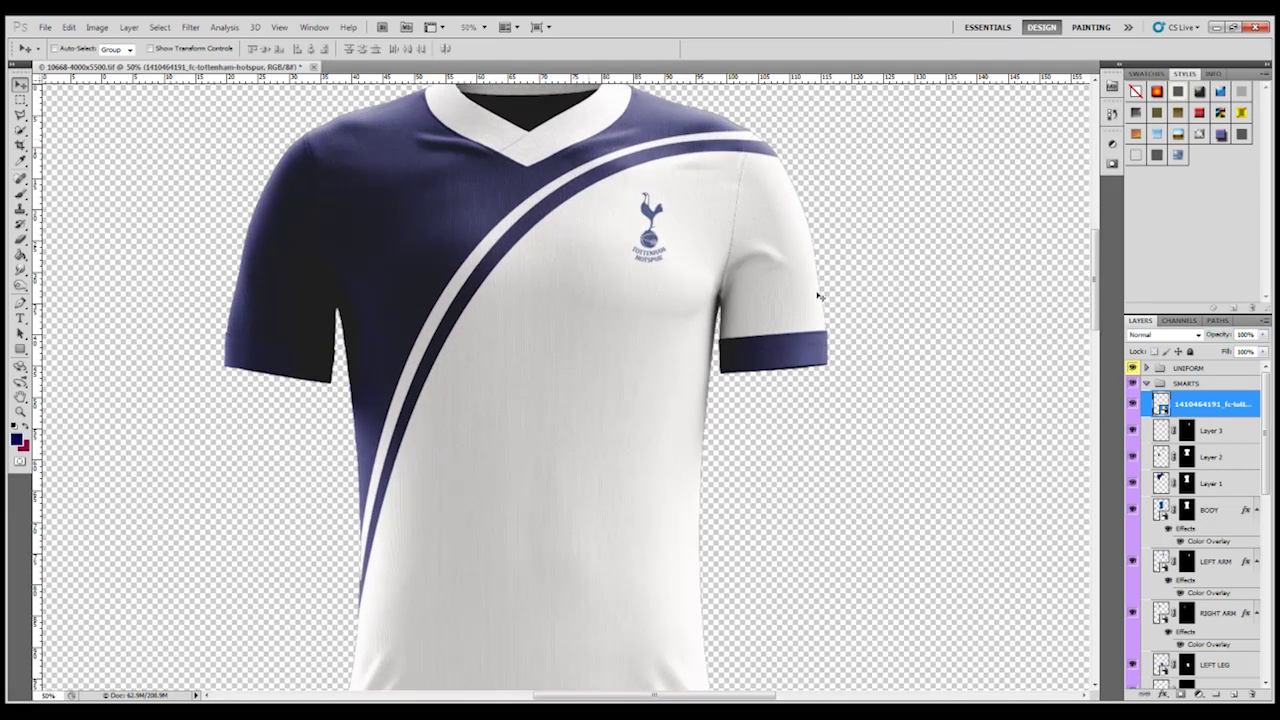
{"action": "key", "text": "ctrl+plus"}
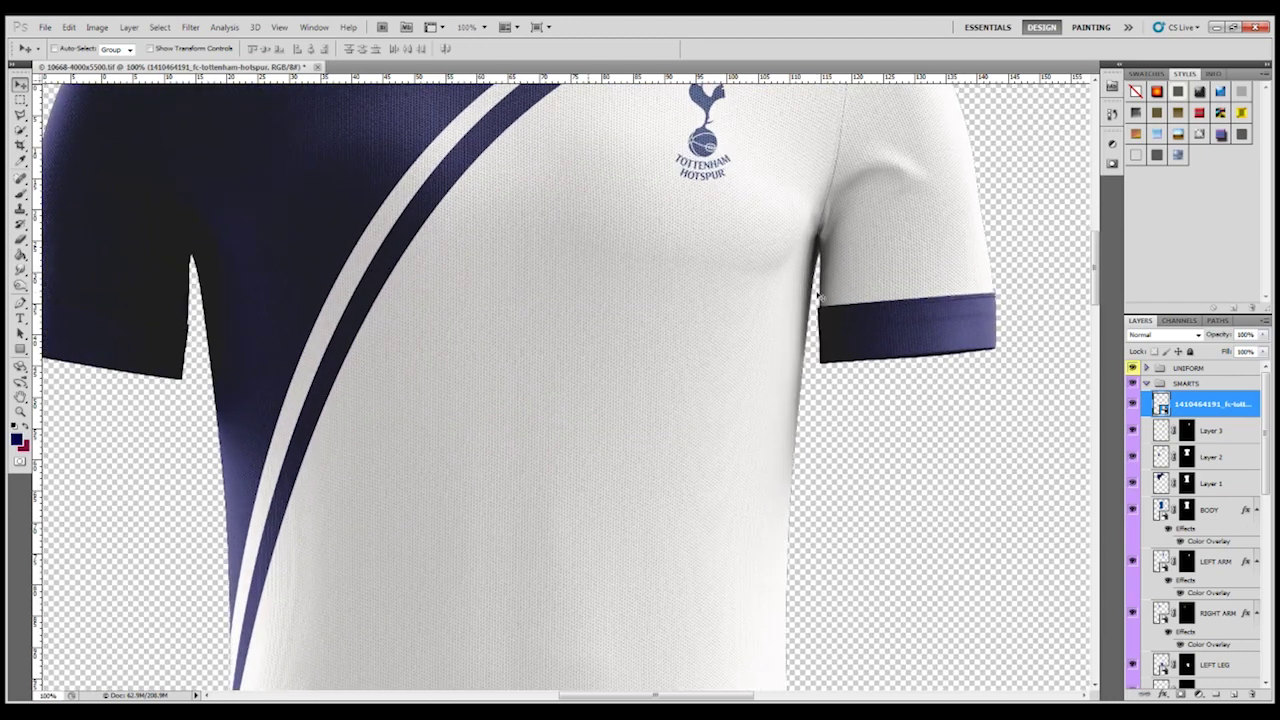
{"action": "scroll", "coordinate": [820, 296], "scroll_direction": "up", "scroll_amount": 5}
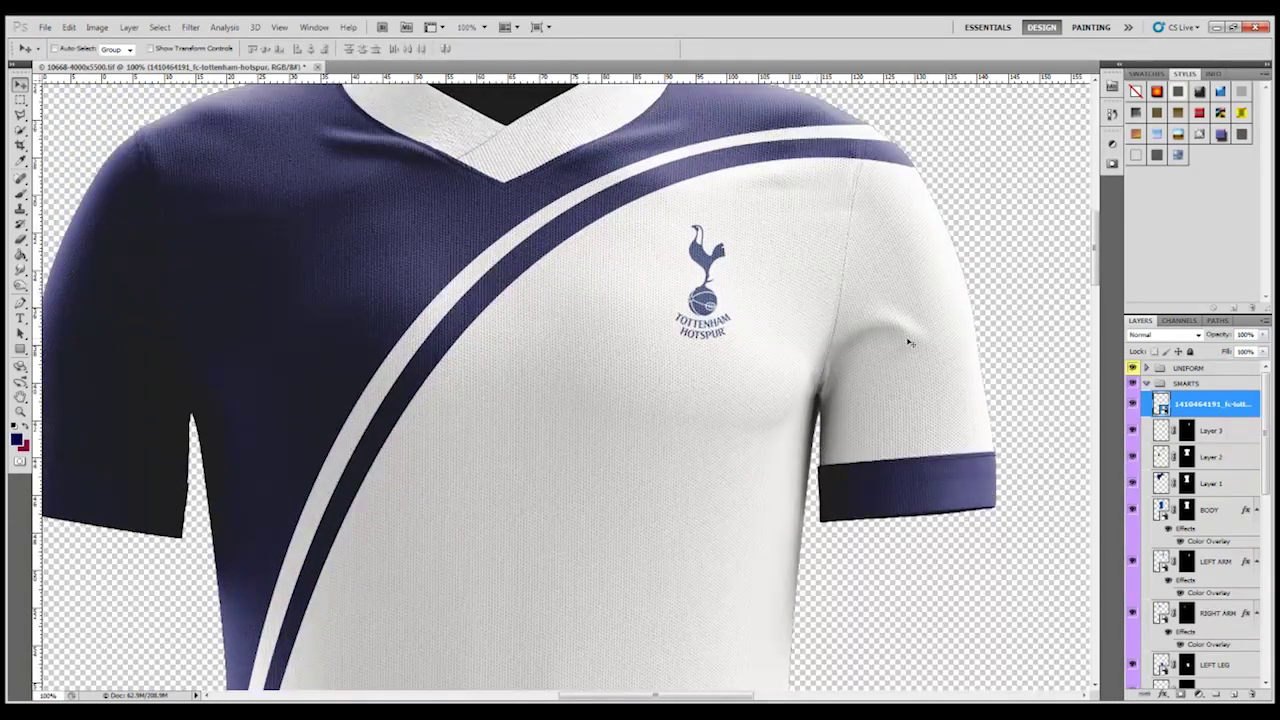
{"action": "key", "text": "ctrl+t"}
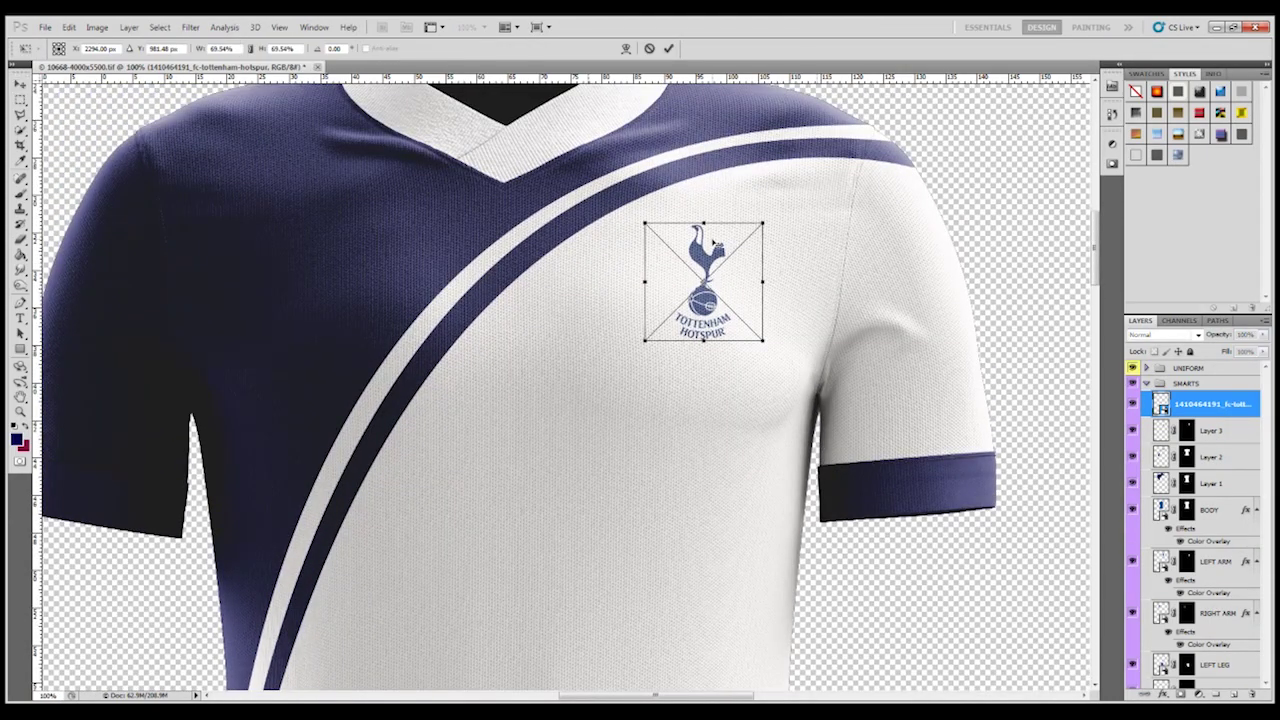
{"action": "left_click_drag", "start_coordinate": [764, 341], "coordinate": [779, 355]}
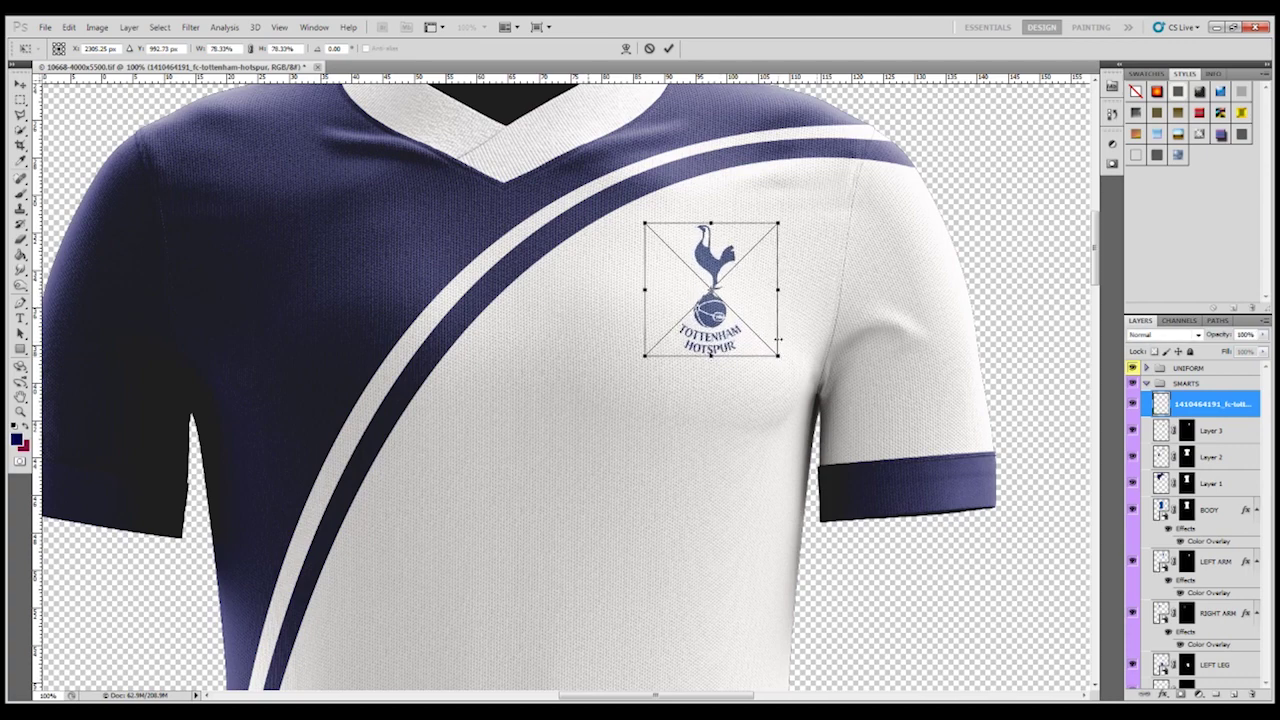
{"action": "left_click_drag", "start_coordinate": [778, 222], "coordinate": [738, 259]}
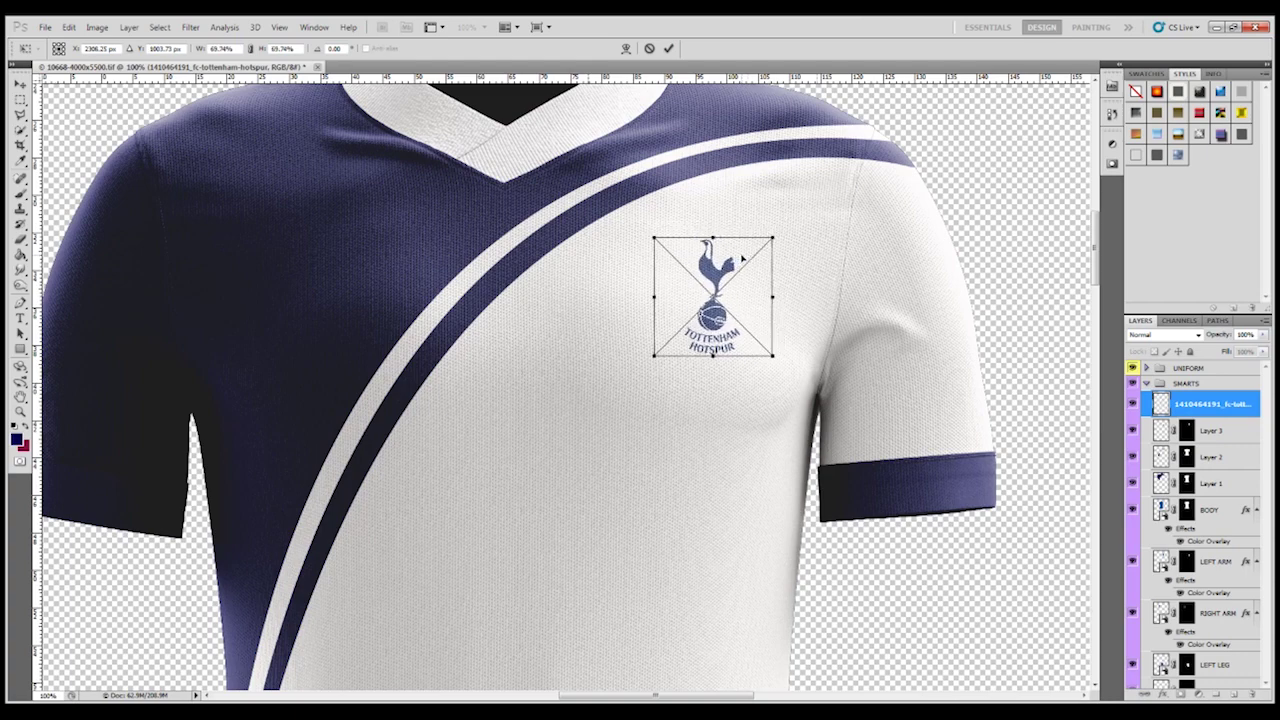
{"action": "left_click", "coordinate": [668, 48]}
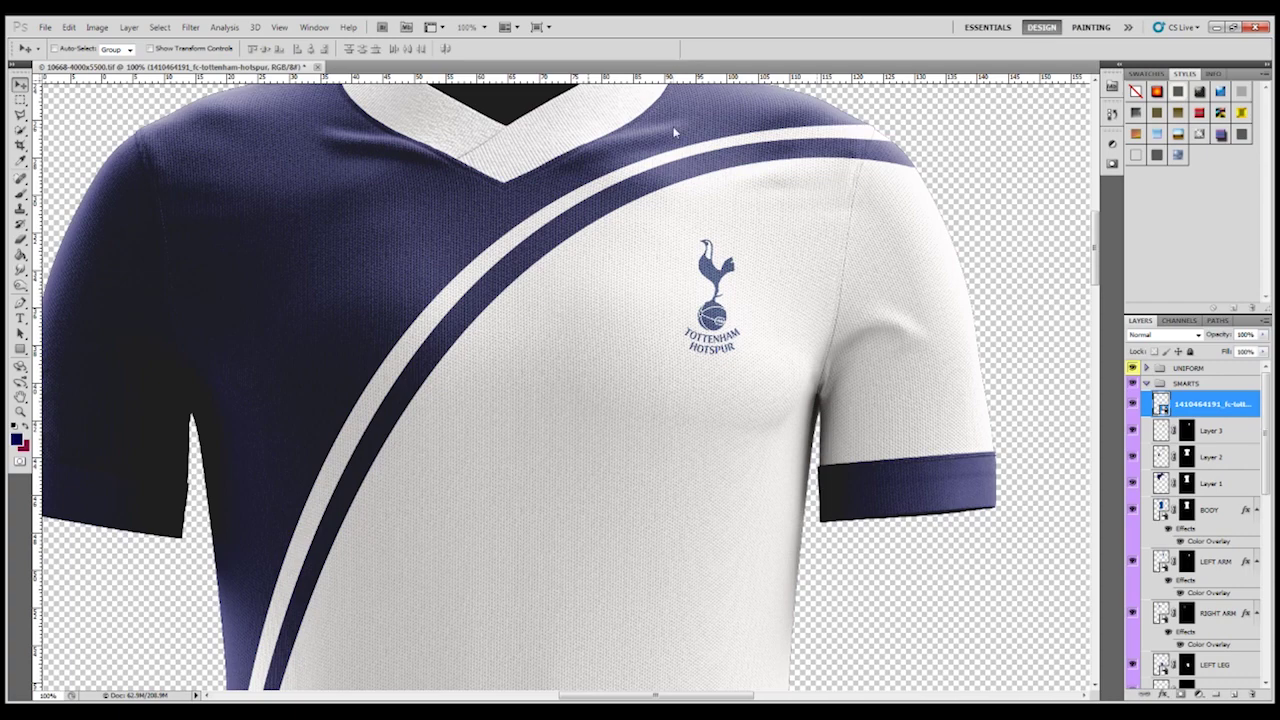
{"action": "key", "text": "ctrl+plus"}
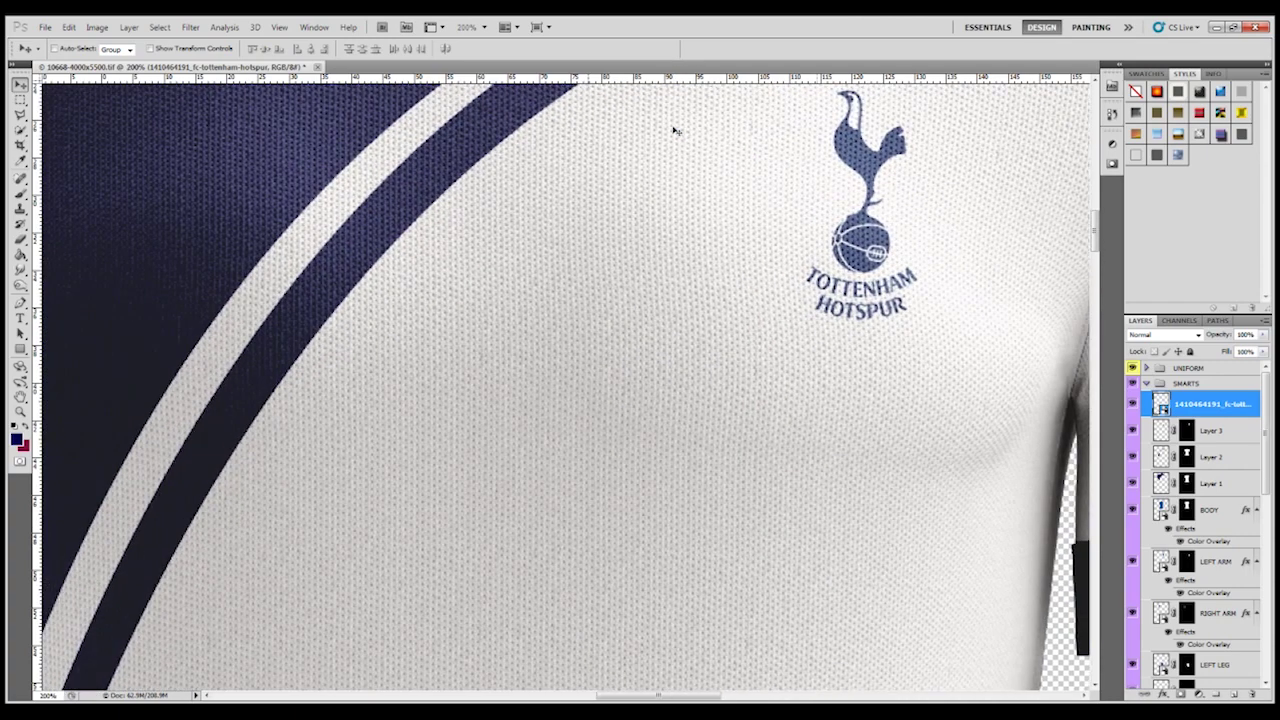
{"action": "key", "text": "ctrl+minus"}
{"action": "key", "text": "ctrl+minus"}
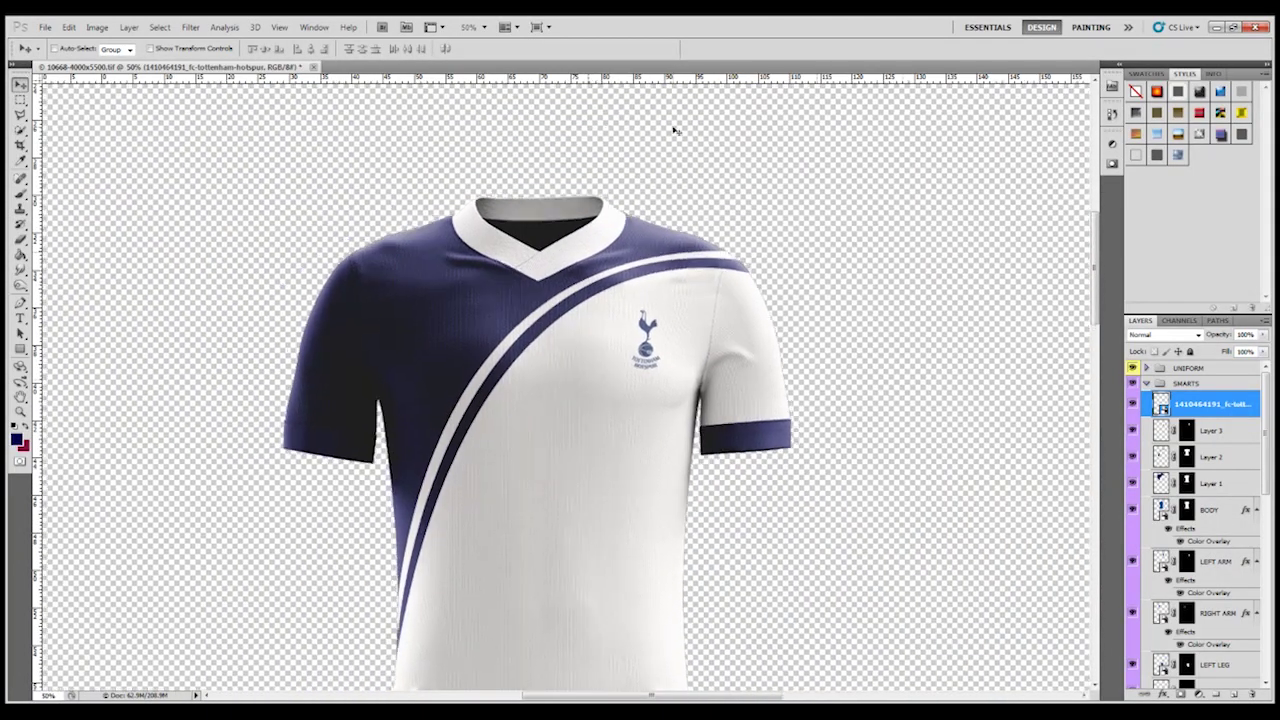
{"action": "key", "text": "ctrl+plus"}
{"action": "key", "text": "ctrl+minus"}
{"action": "key", "text": "ctrl+minus"}
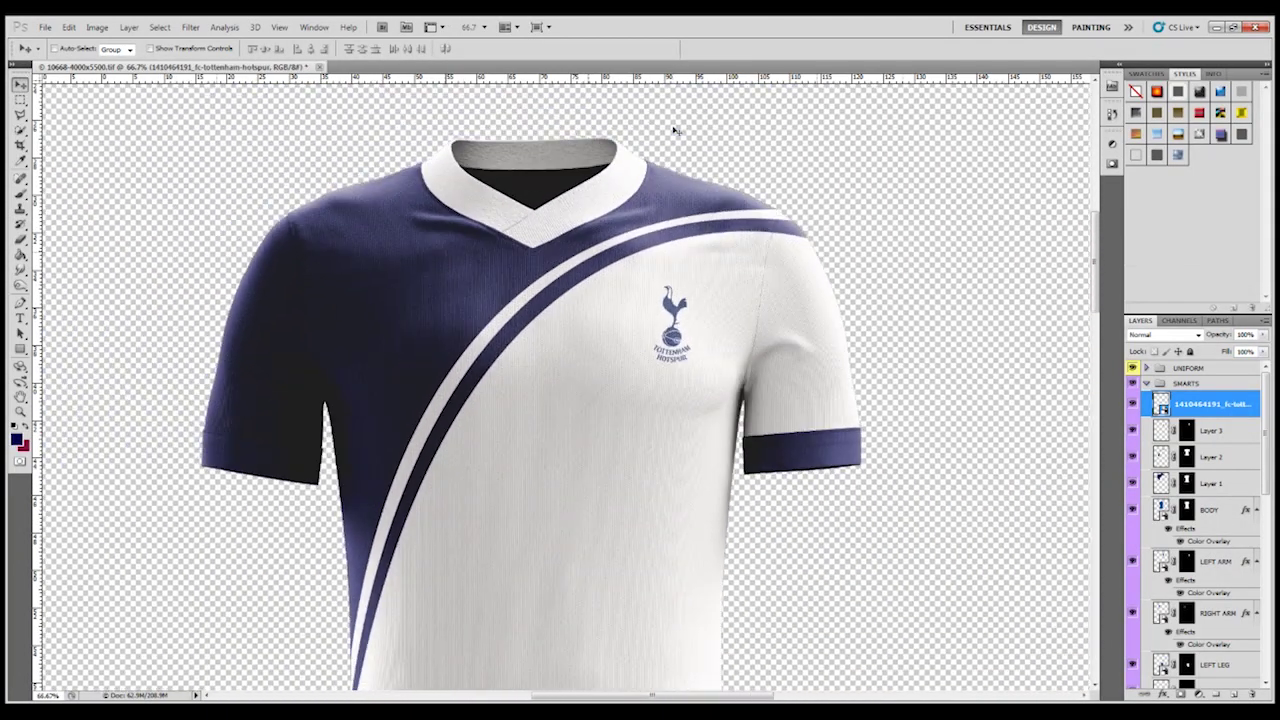
{"action": "key", "text": "ctrl+minus"}
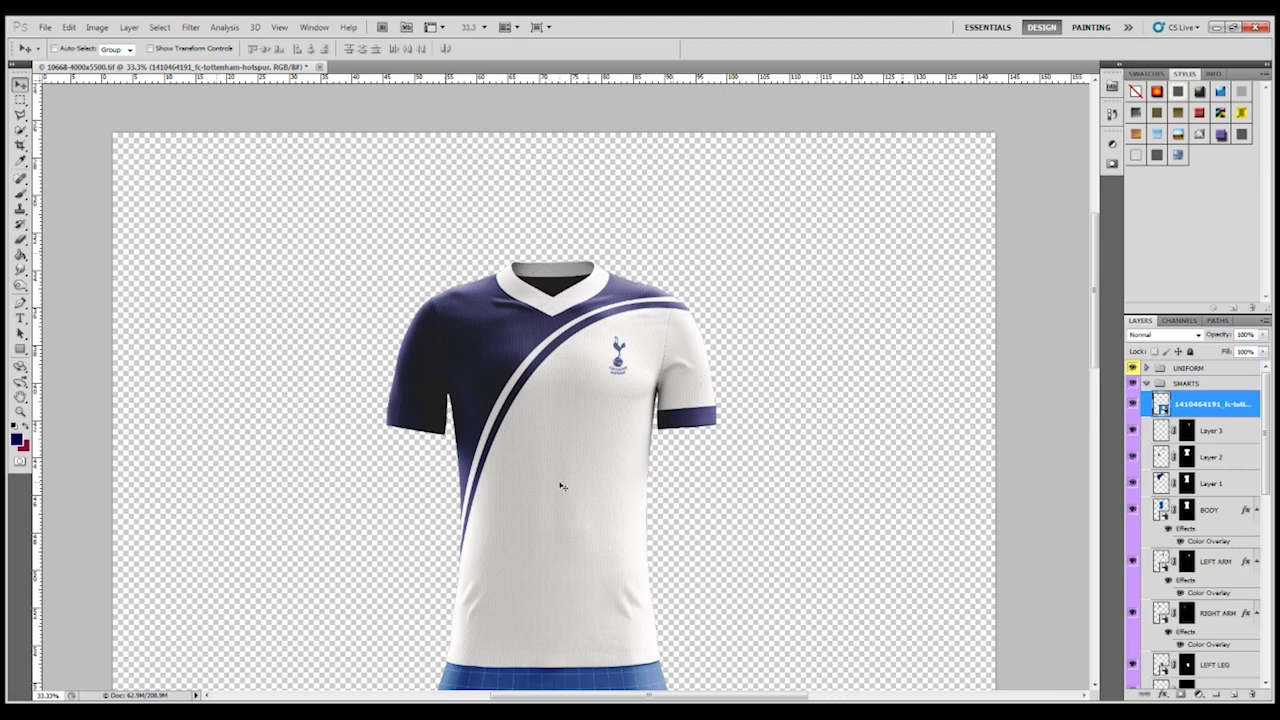
{"action": "scroll", "coordinate": [707, 618], "scroll_direction": "down", "scroll_amount": 2}
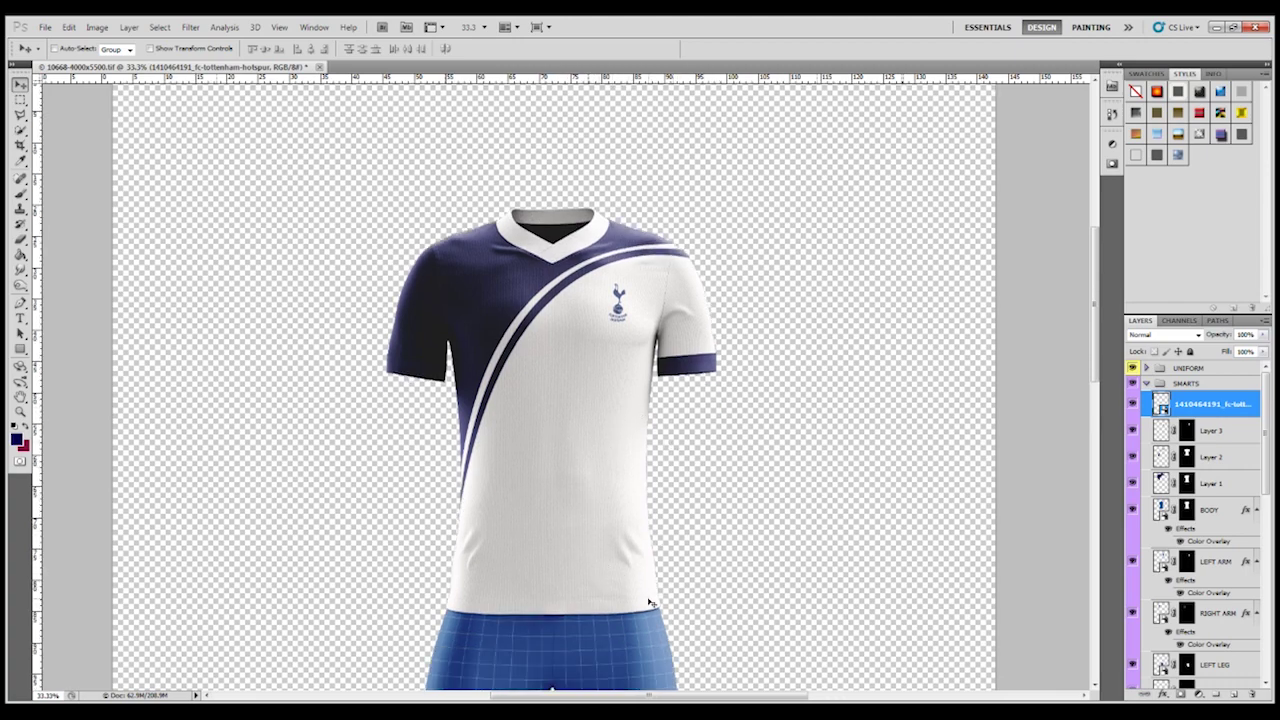
- Duplicate the crest layer, enlarge the copy about 374% and move it to the lower shirt front
{"action": "right_click", "coordinate": [1236, 399]}
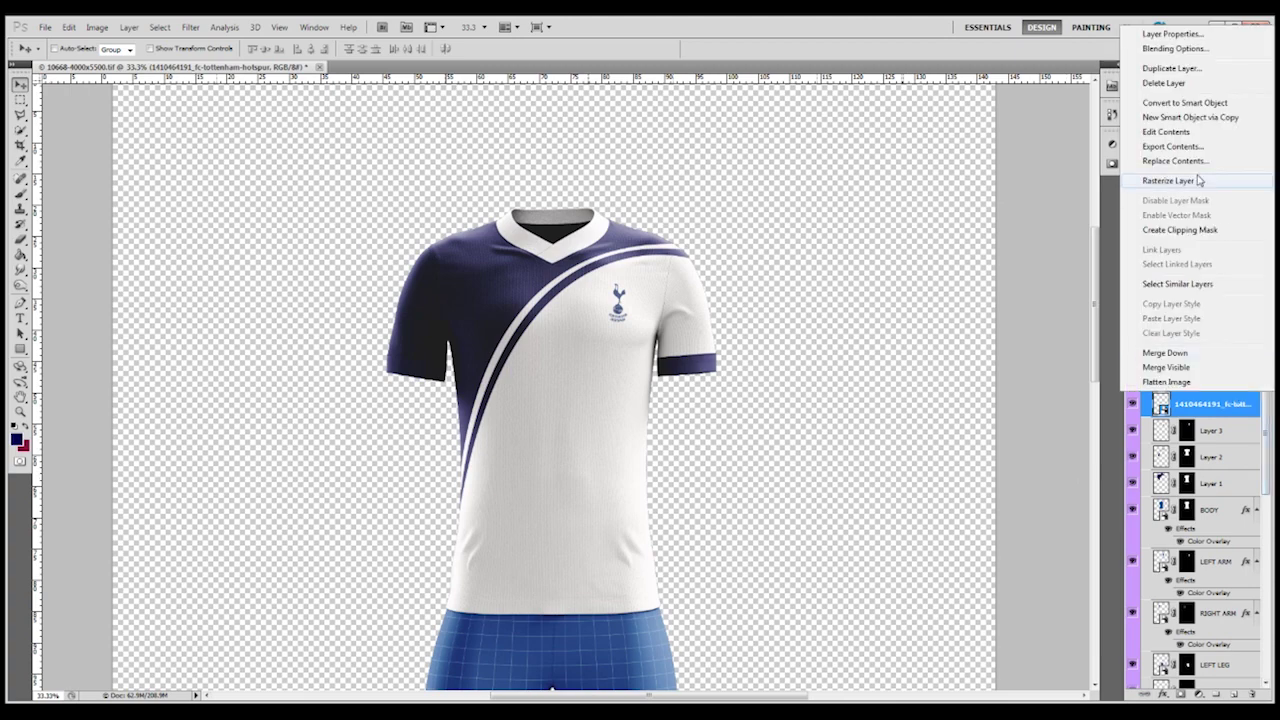
{"action": "left_click", "coordinate": [1180, 68]}
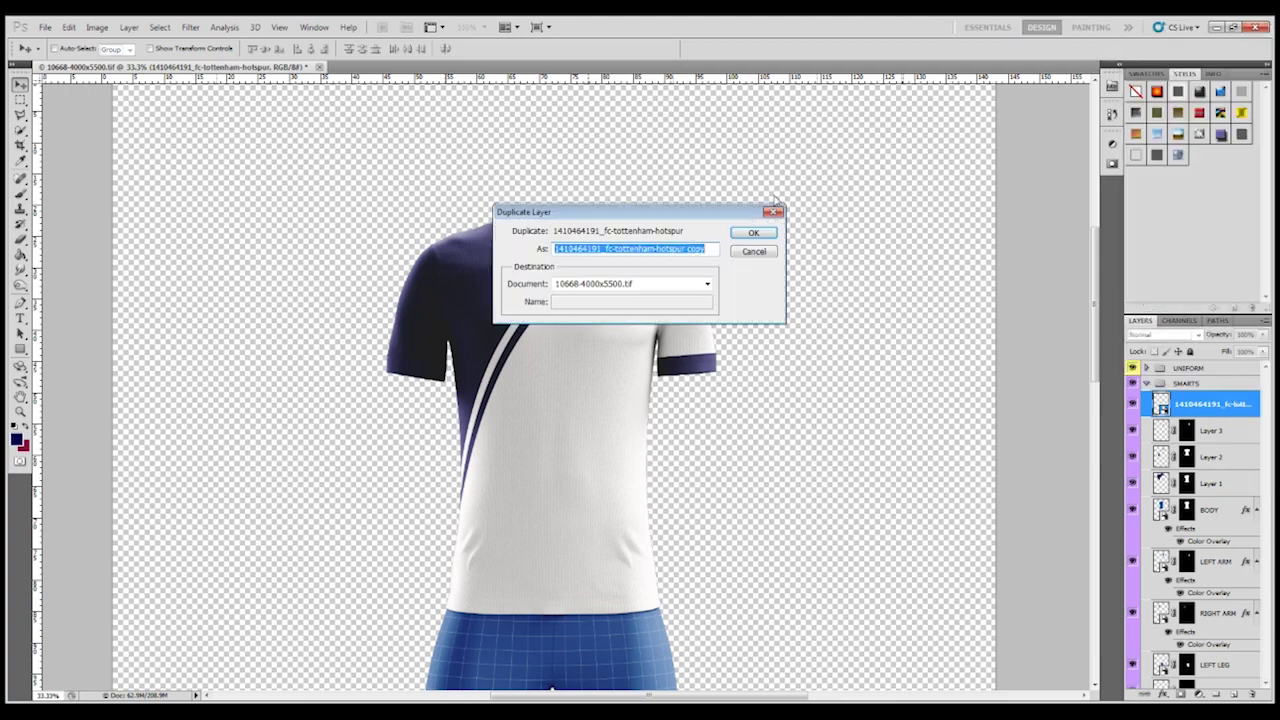
{"action": "left_click", "coordinate": [753, 233]}
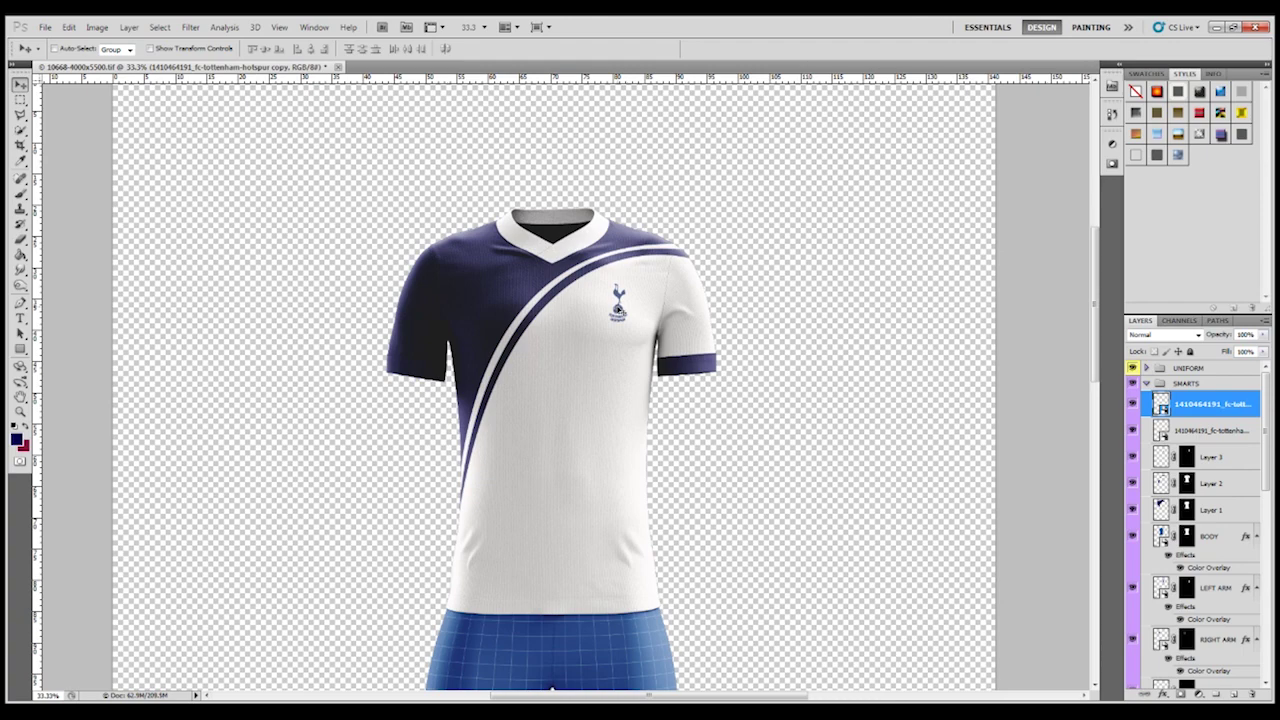
{"action": "key", "text": "ctrl+t"}
{"action": "left_click_drag", "start_coordinate": [651, 357], "coordinate": [774, 523]}
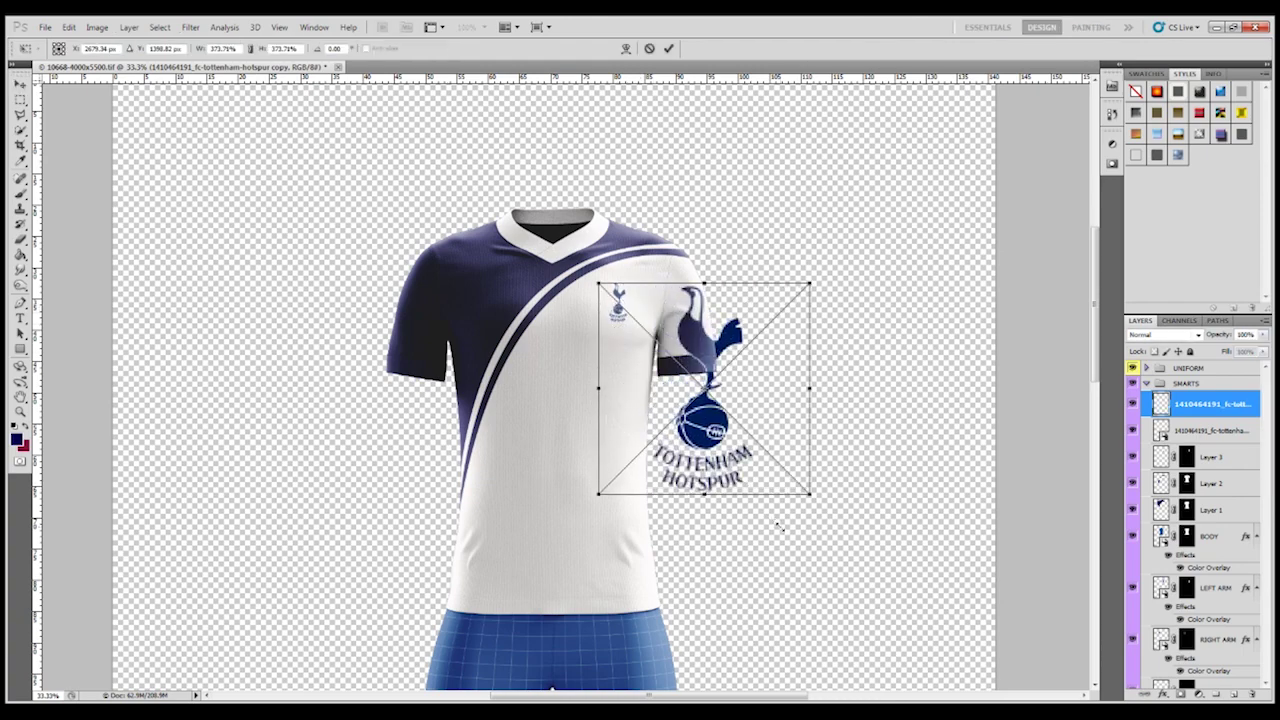
{"action": "left_click_drag", "start_coordinate": [708, 354], "coordinate": [643, 462]}
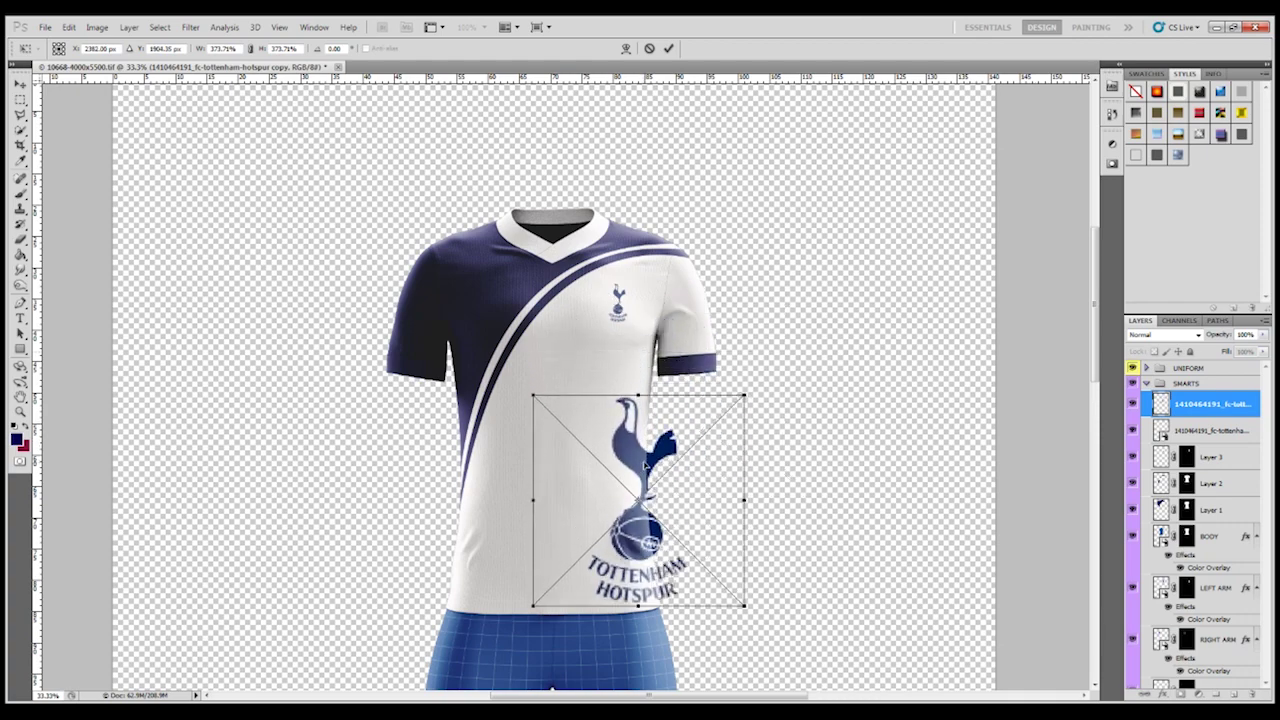
{"action": "left_click", "coordinate": [668, 49]}
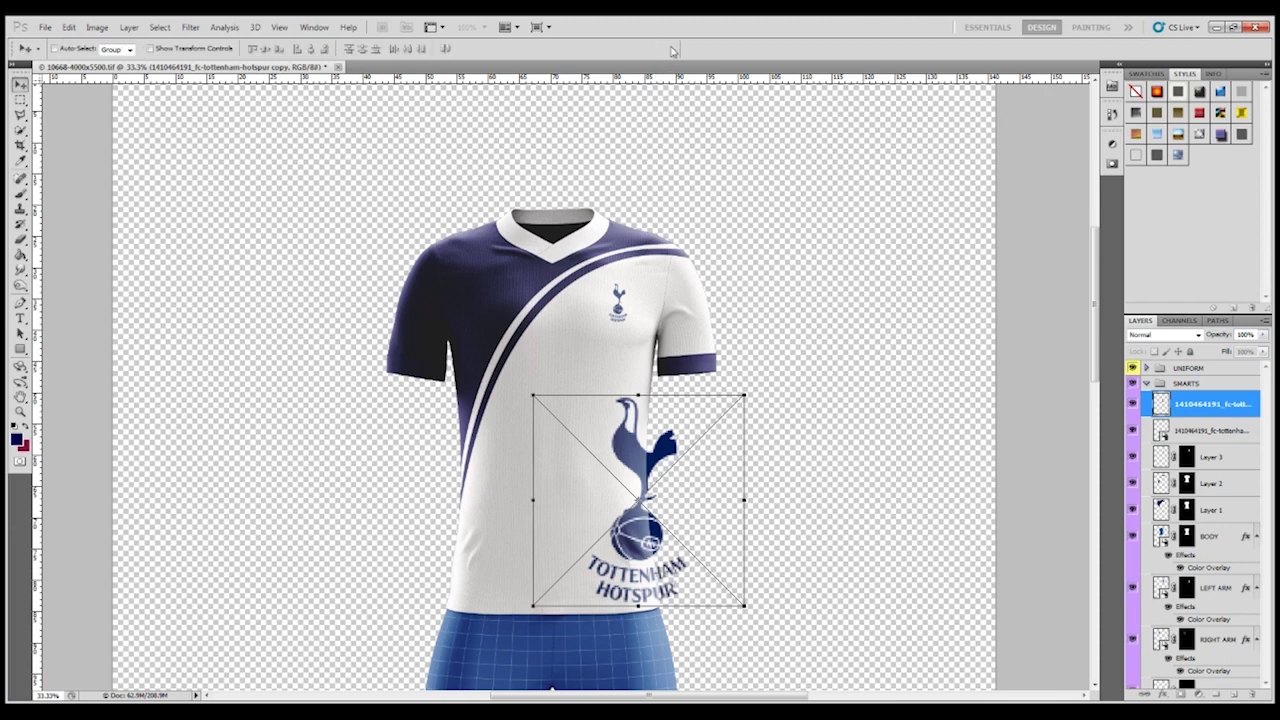
- Lower the crest copy's layer opacity to about 20%
{"action": "left_click", "coordinate": [1243, 335]}
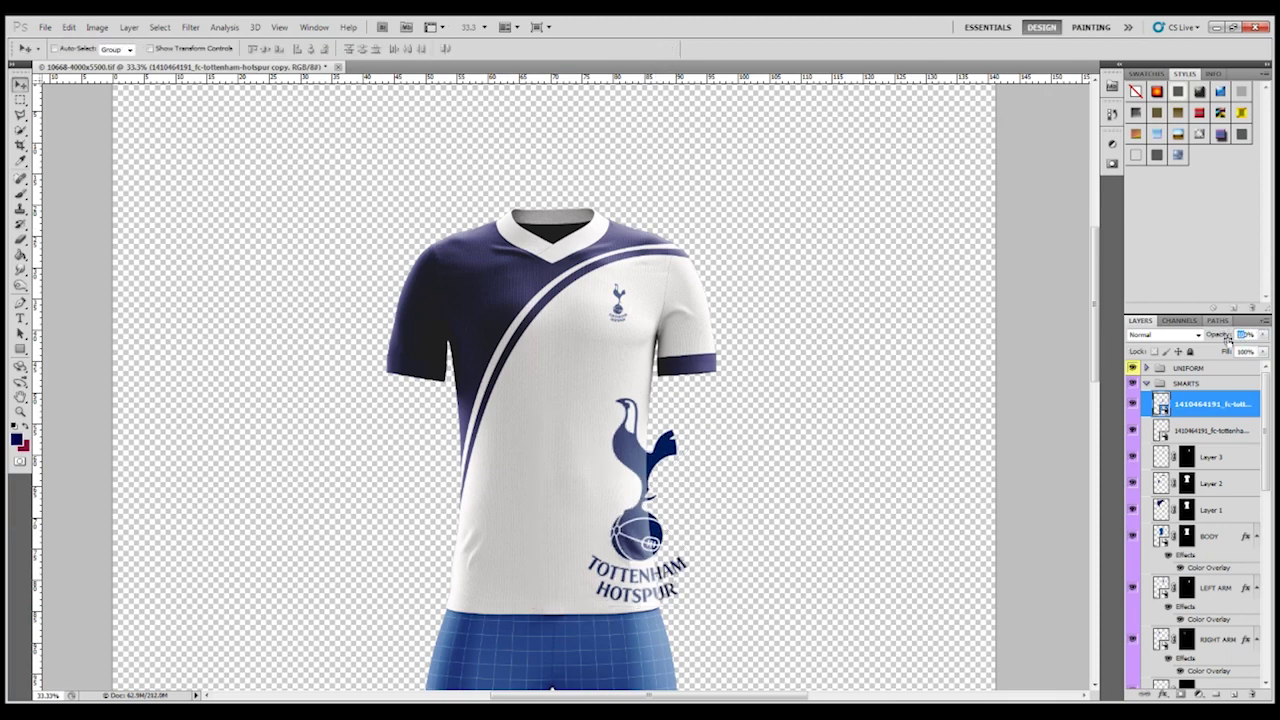
{"action": "type", "text": "20"}
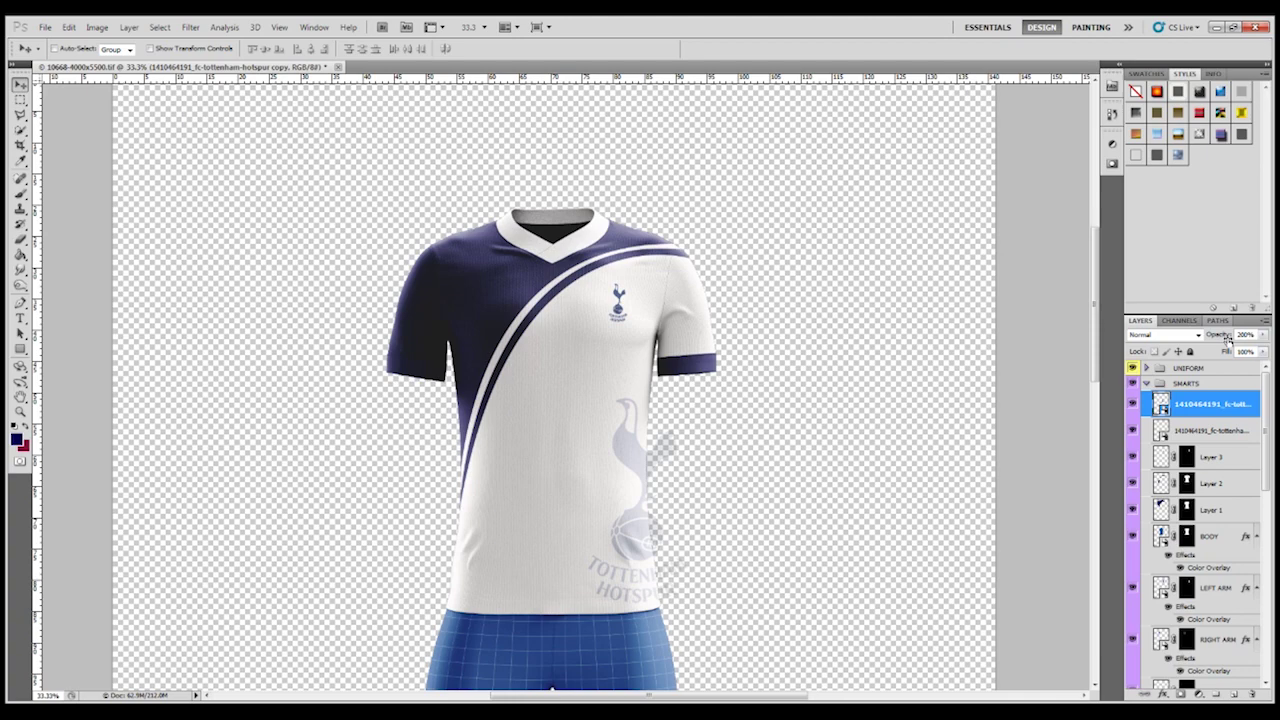
{"action": "type", "text": "10"}
{"action": "key", "text": "Return"}
- Mask the crest watermark to the BODY shape, then return to Chrome's tottenhamkit image results
{"action": "left_click", "coordinate": [1187, 538], "text": "ctrl"}
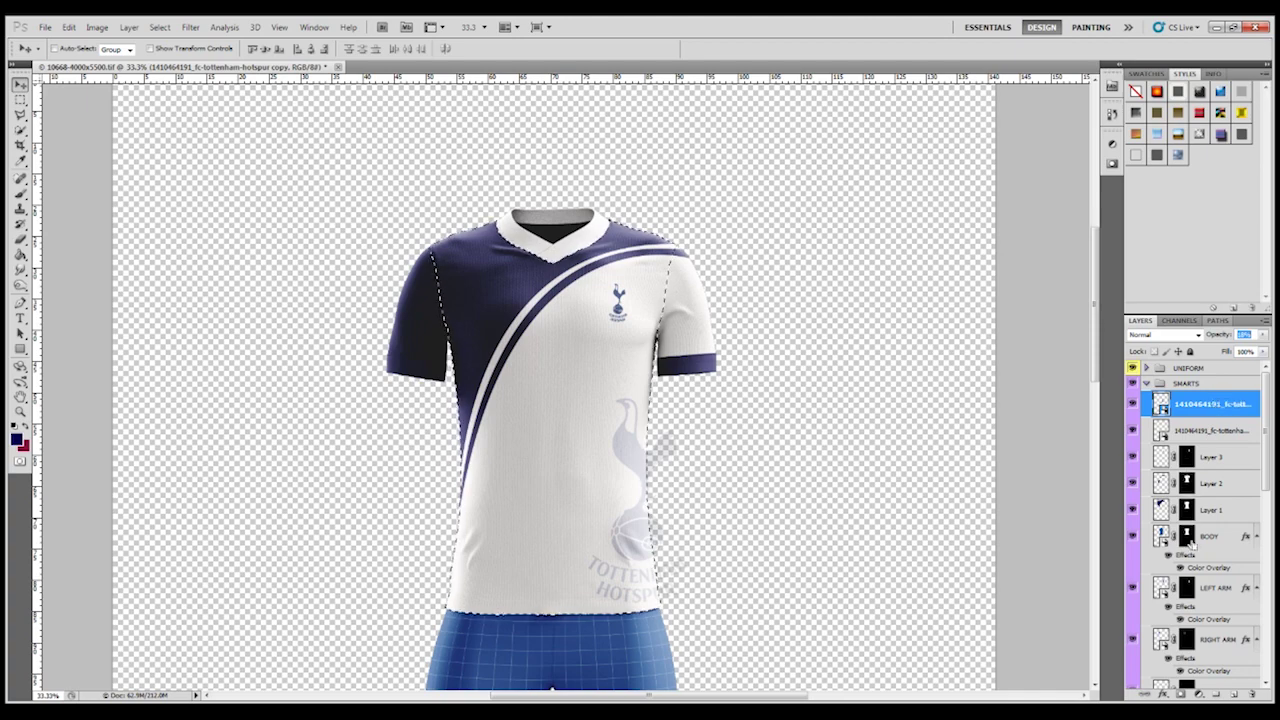
{"action": "left_click", "coordinate": [1181, 695]}
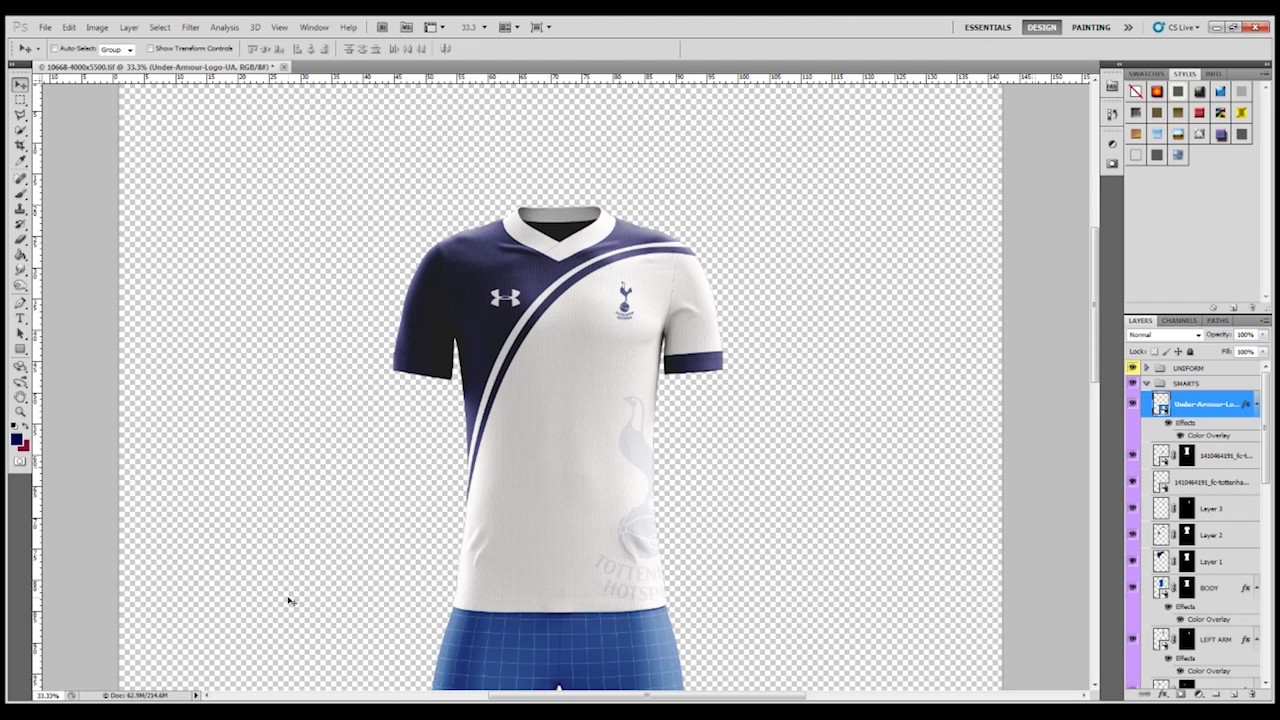
{"action": "key", "text": "alt+Tab"}
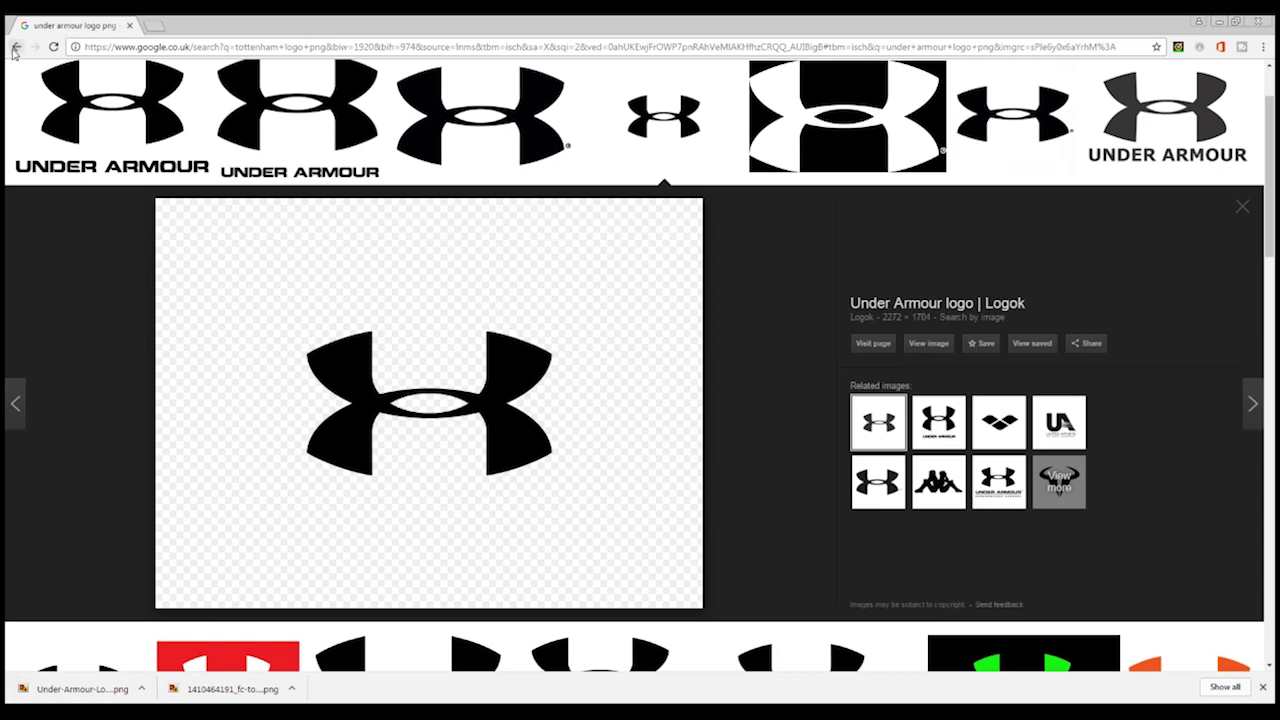
{"action": "left_click", "coordinate": [16, 47]}
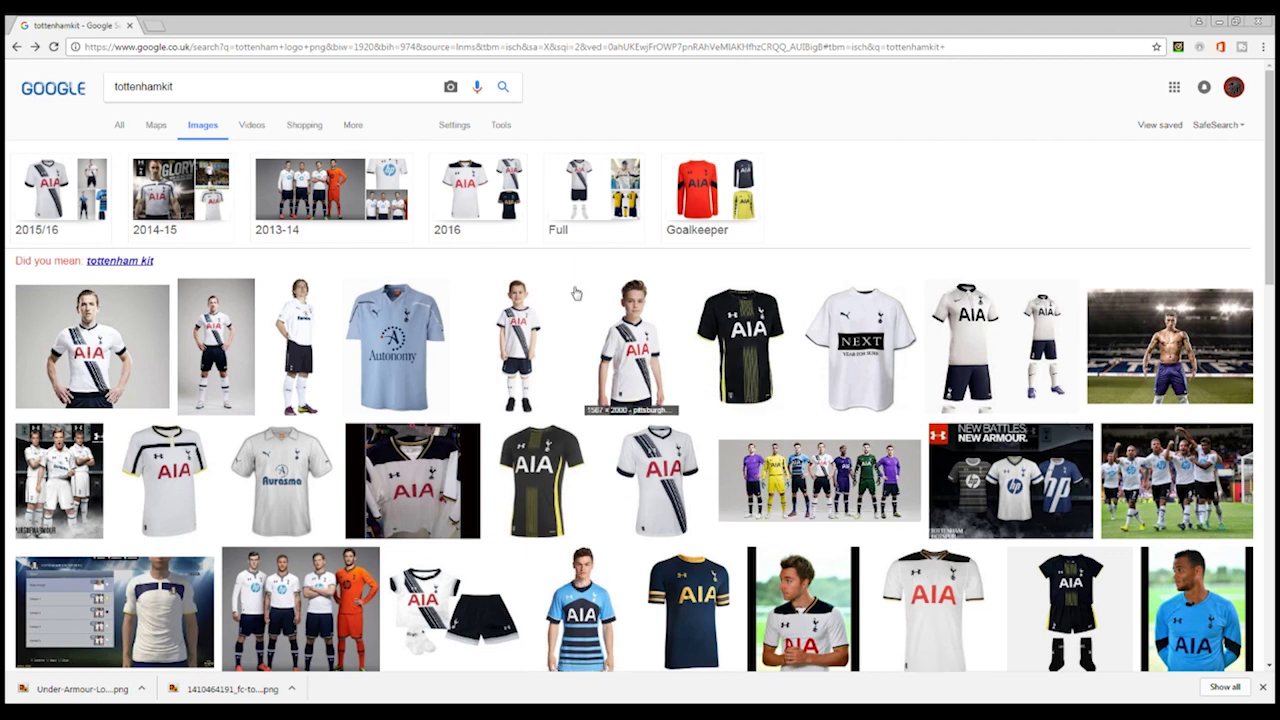
- Search Google Images for 'AIA logo png'
{"action": "left_click_drag", "start_coordinate": [192, 86], "coordinate": [78, 90]}
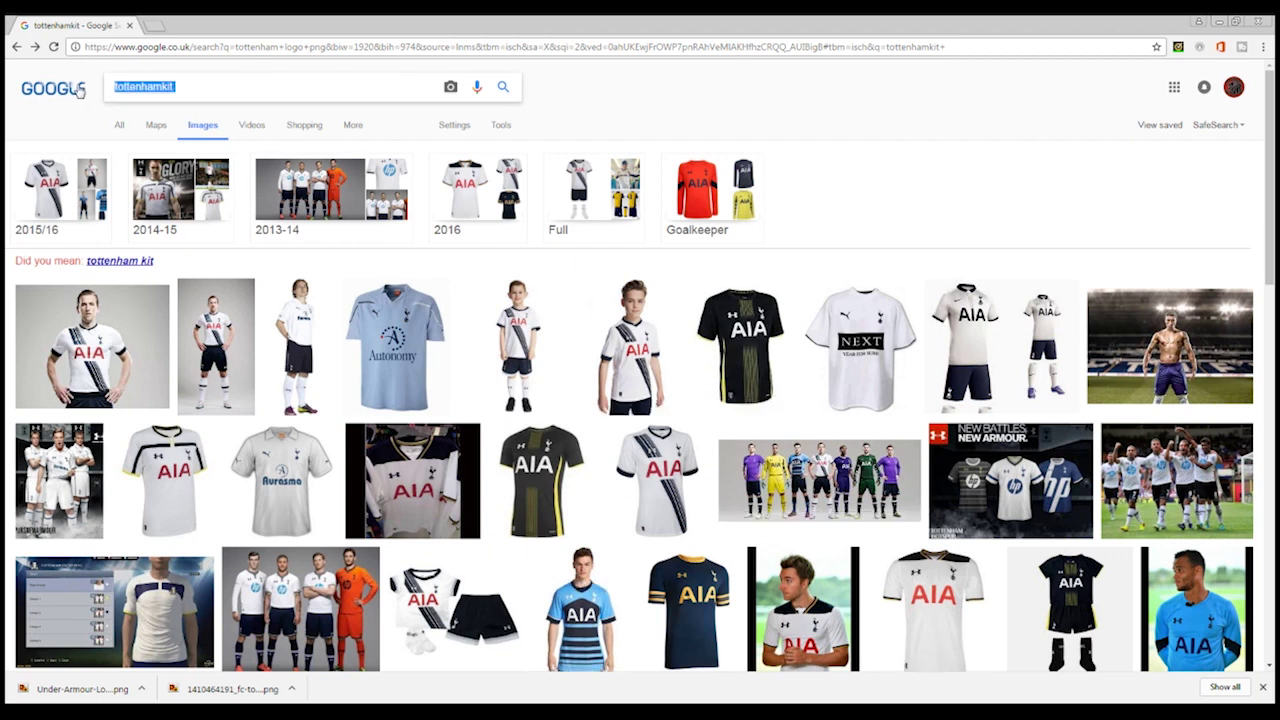
{"action": "type", "text": "AIA lo"}
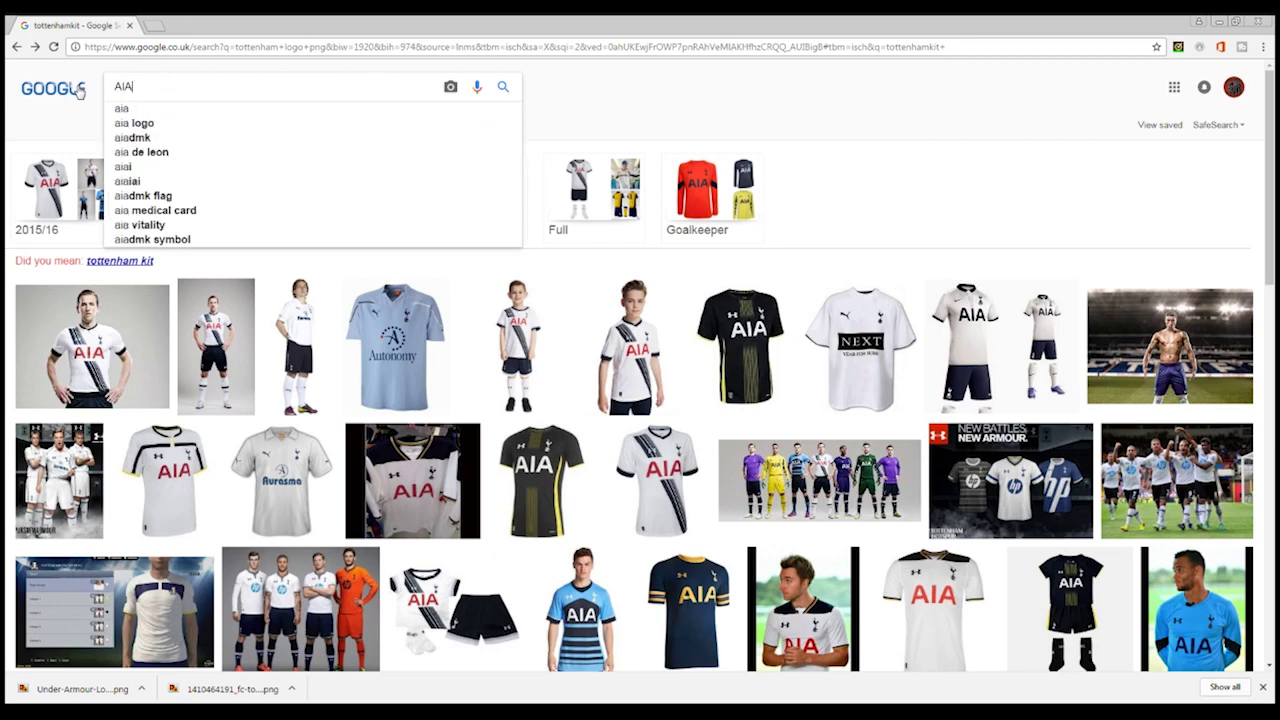
{"action": "type", "text": "go png"}
{"action": "key", "text": "Return"}
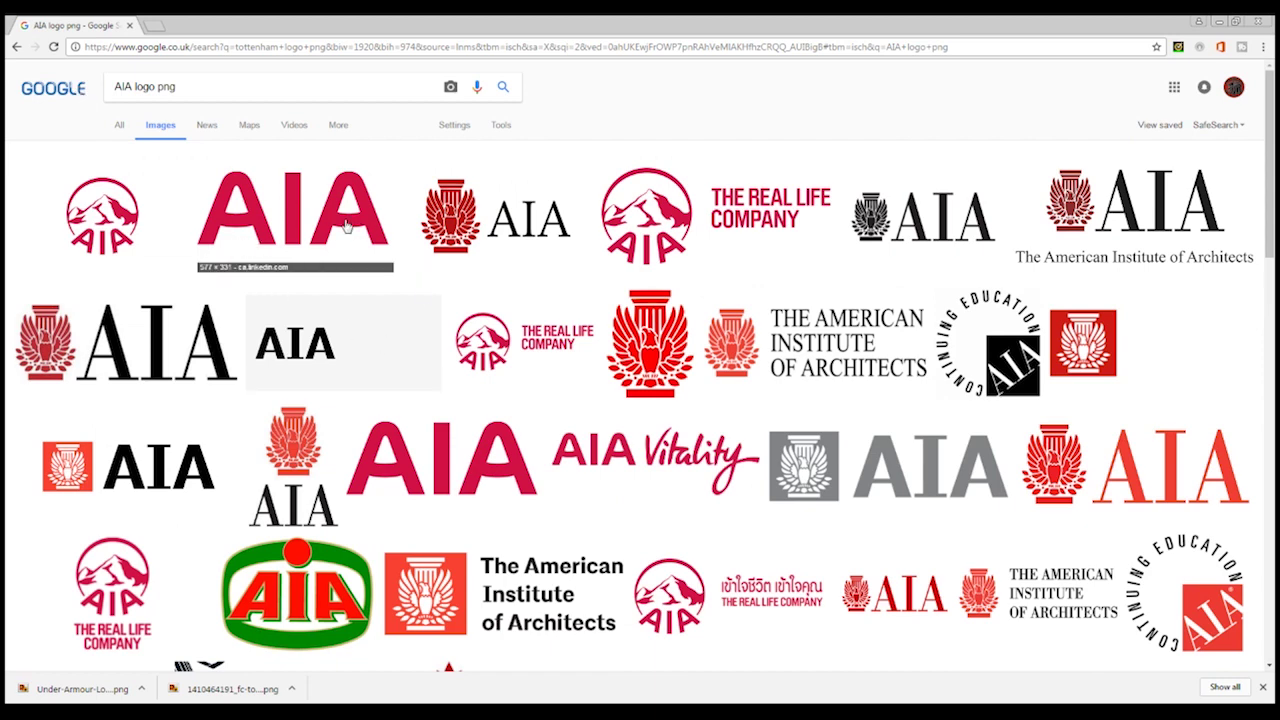
{"action": "left_click", "coordinate": [17, 46]}
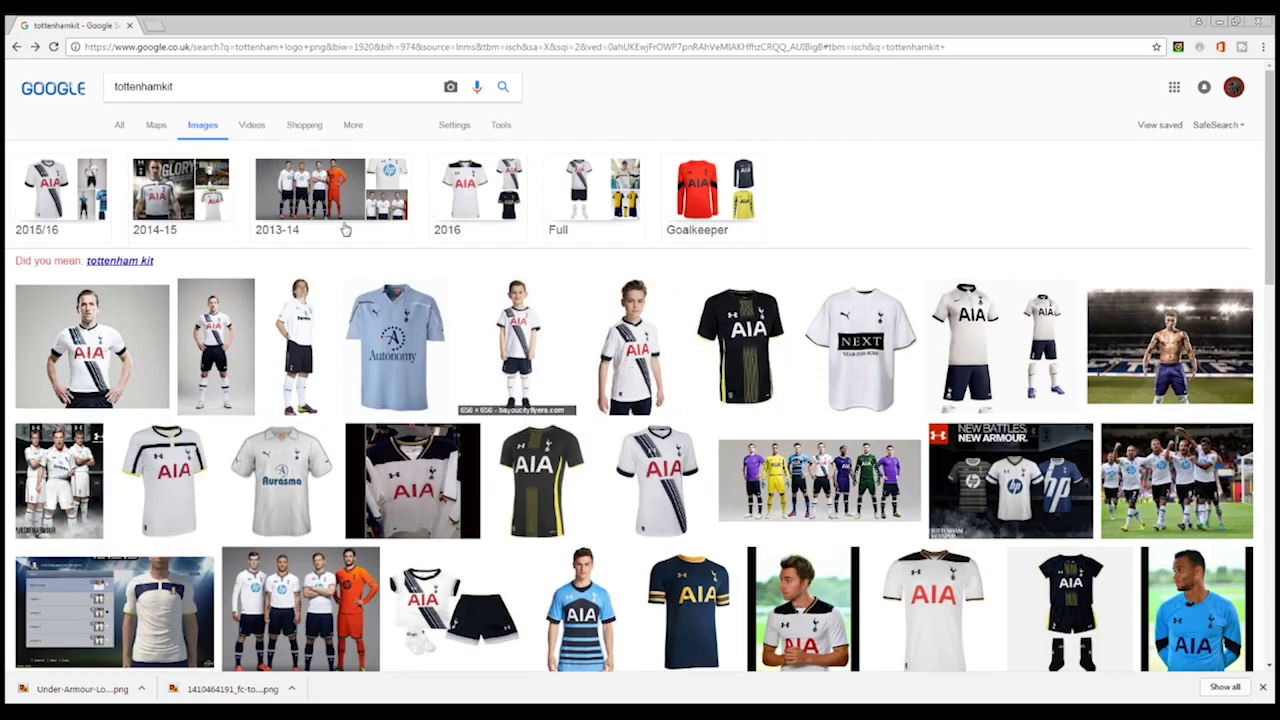
{"action": "left_click", "coordinate": [36, 47]}
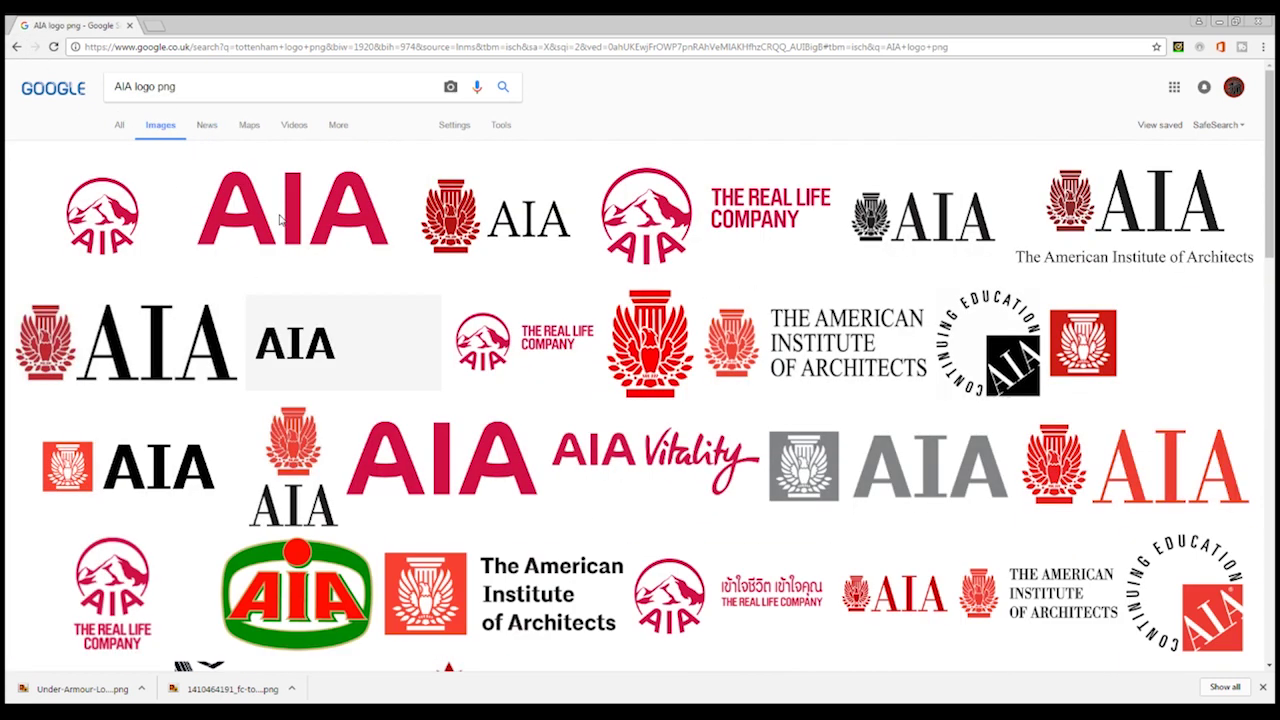
- Save the first pink AIA logo image from the results to disk
{"action": "left_click", "coordinate": [339, 233]}
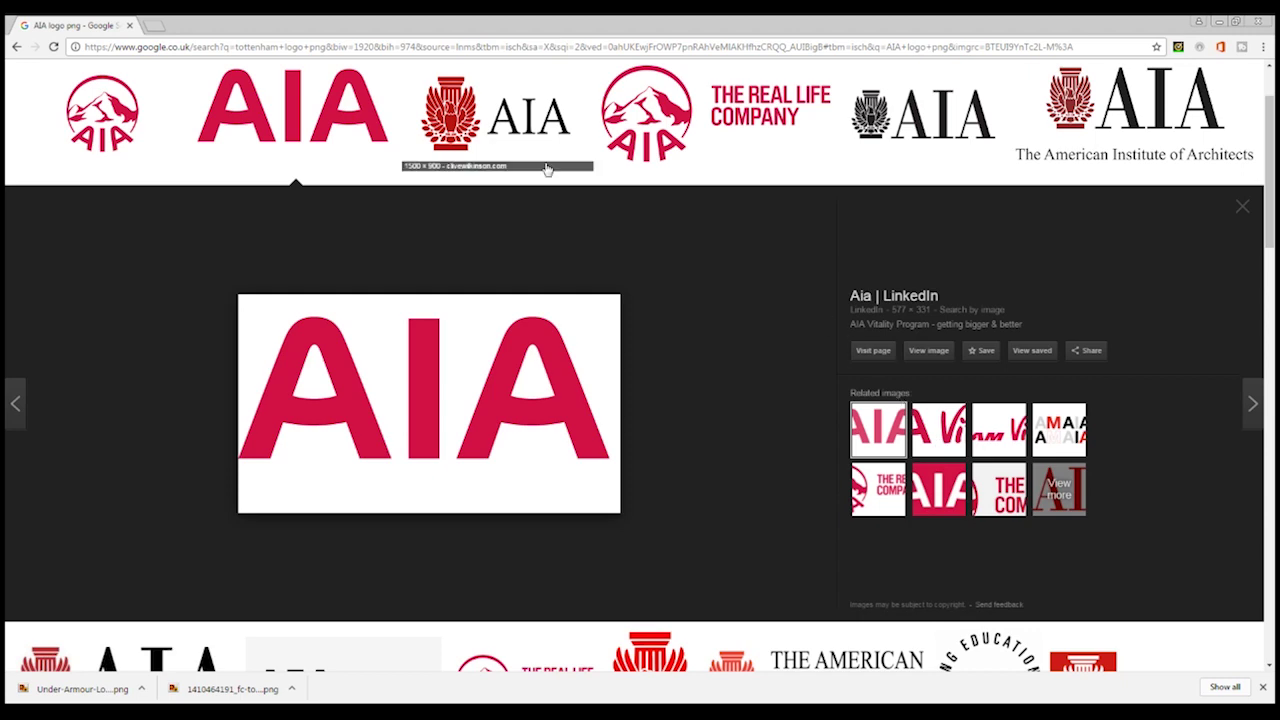
{"action": "scroll", "coordinate": [543, 163], "scroll_direction": "down", "scroll_amount": 4}
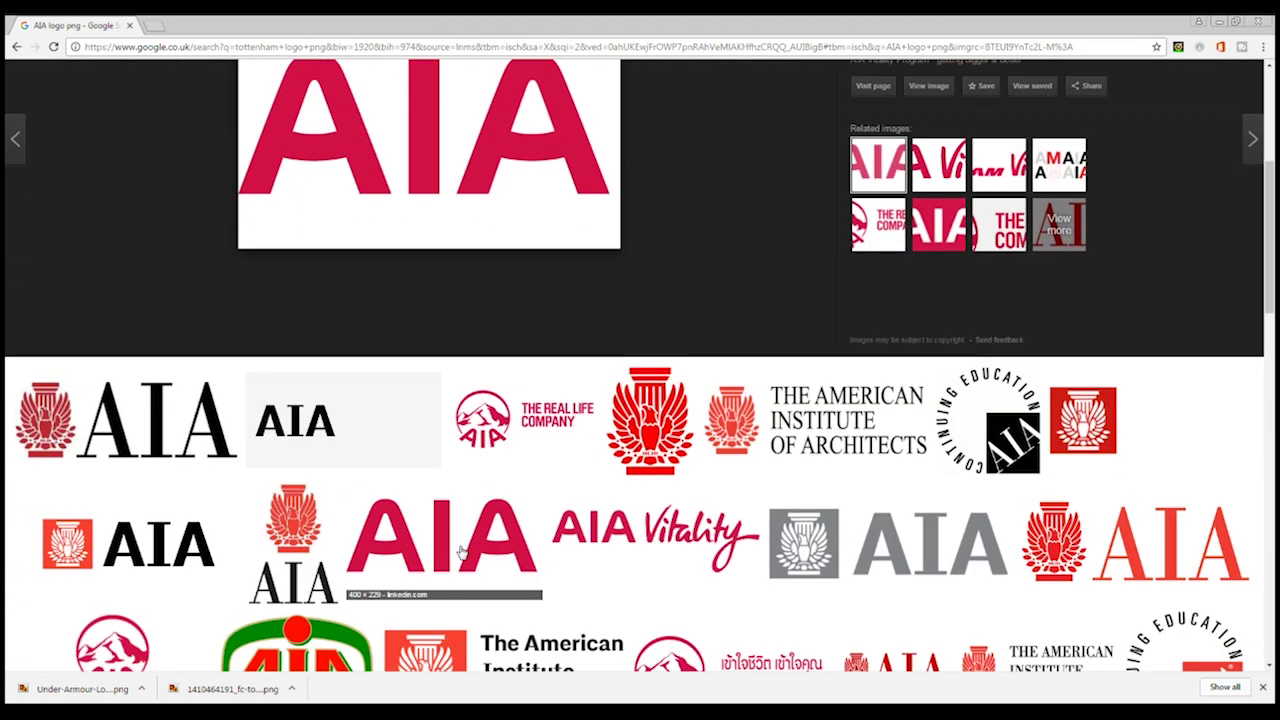
{"action": "left_click", "coordinate": [460, 551]}
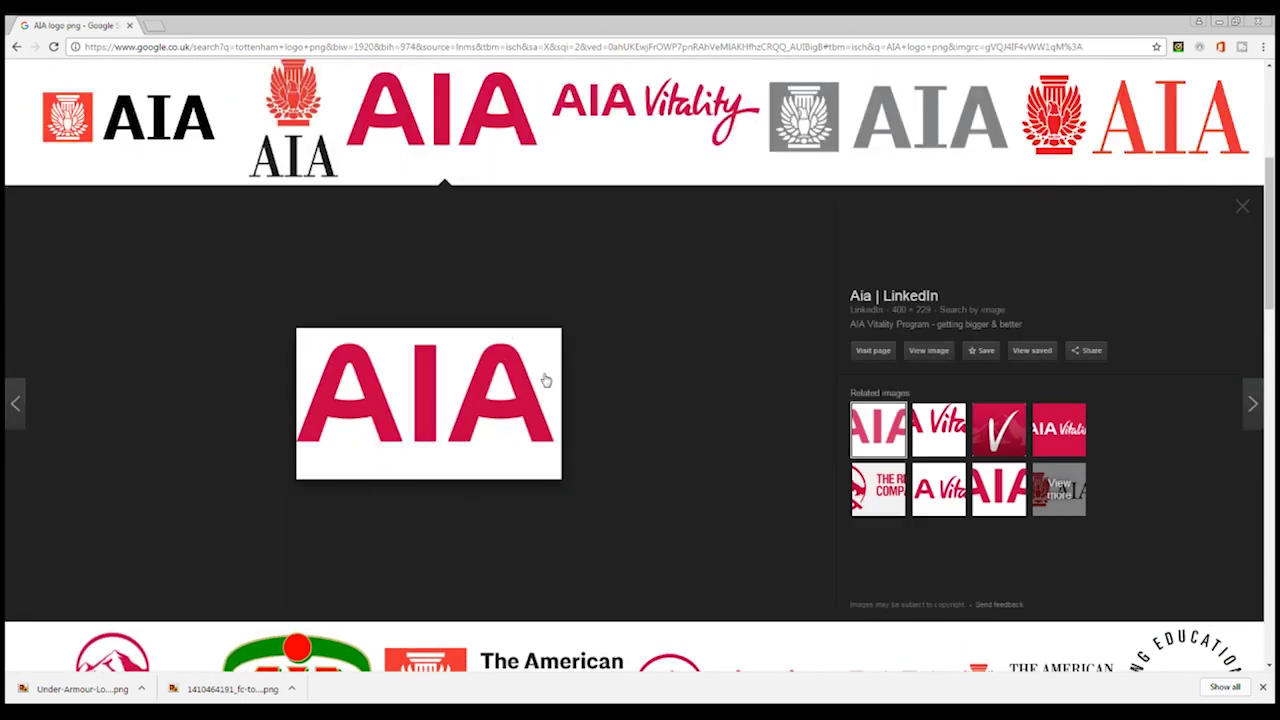
{"action": "scroll", "coordinate": [552, 383], "scroll_direction": "up", "scroll_amount": 3}
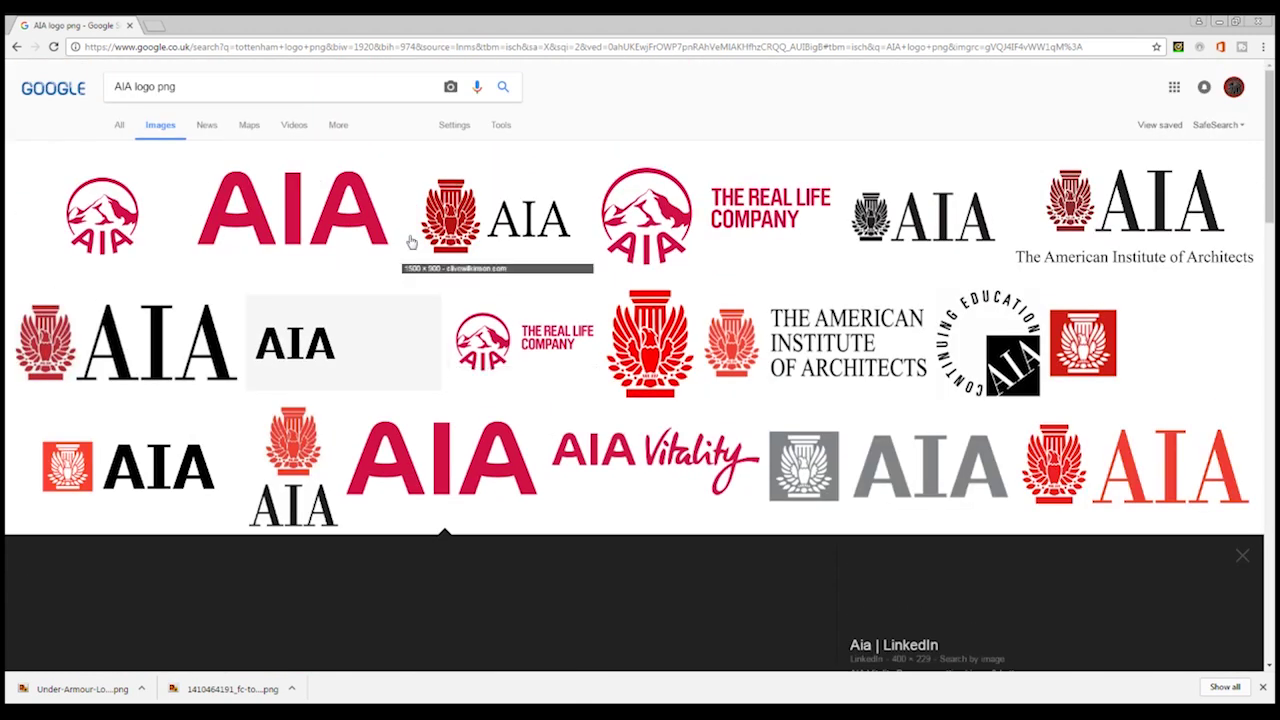
{"action": "left_click", "coordinate": [357, 199]}
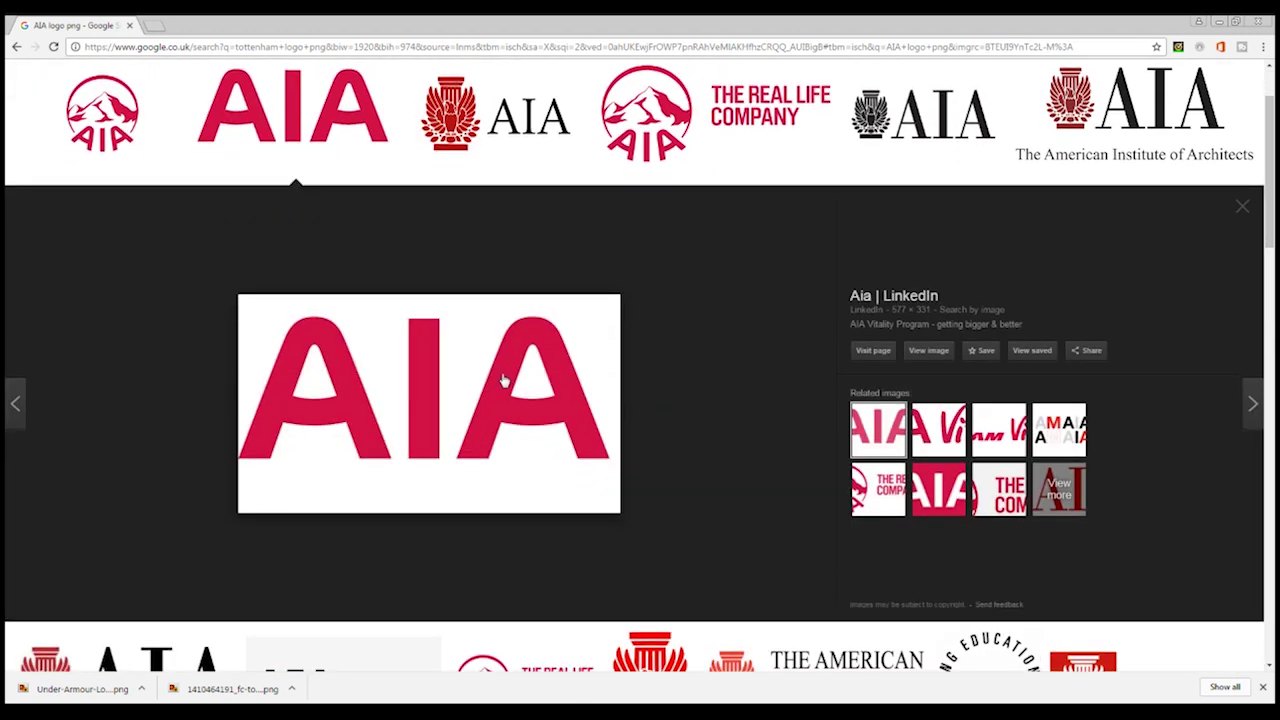
{"action": "right_click", "coordinate": [504, 380]}
{"action": "left_click", "coordinate": [613, 496]}
{"action": "left_click", "coordinate": [497, 349]}
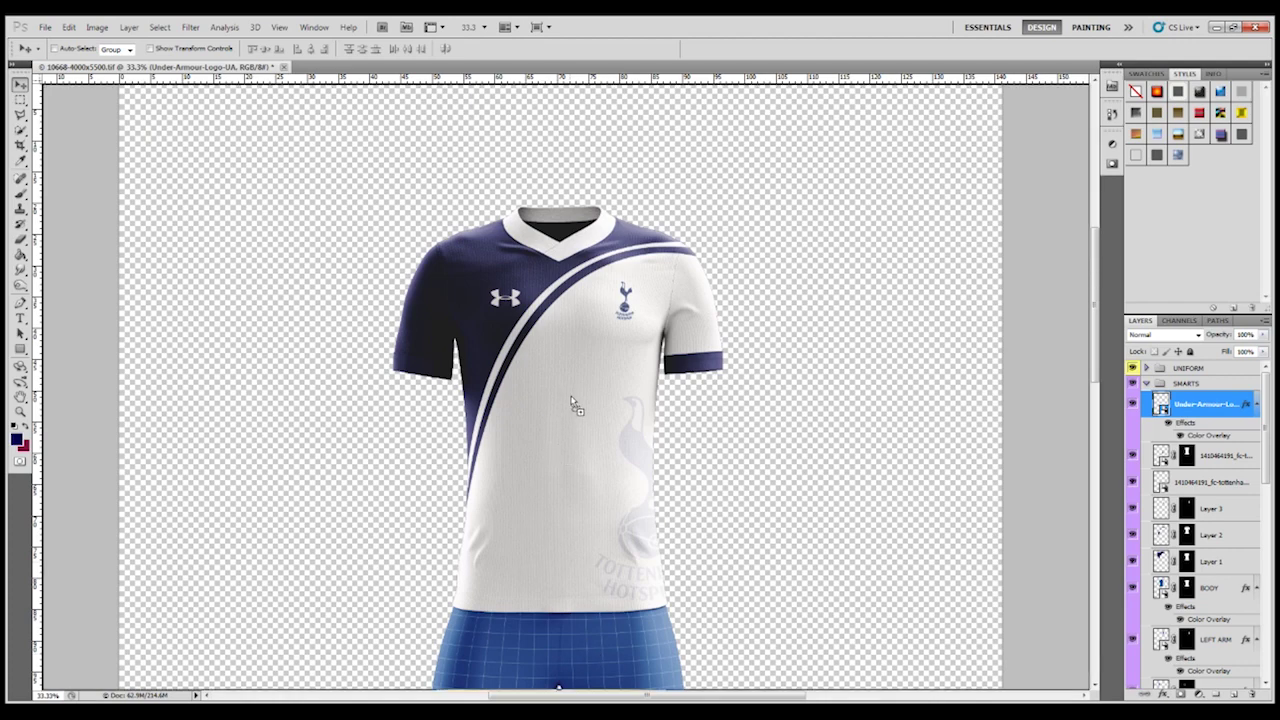
- Place the downloaded AIA logo onto the shirt and commit it
{"action": "left_click_drag", "start_coordinate": [572, 403], "coordinate": [620, 431]}
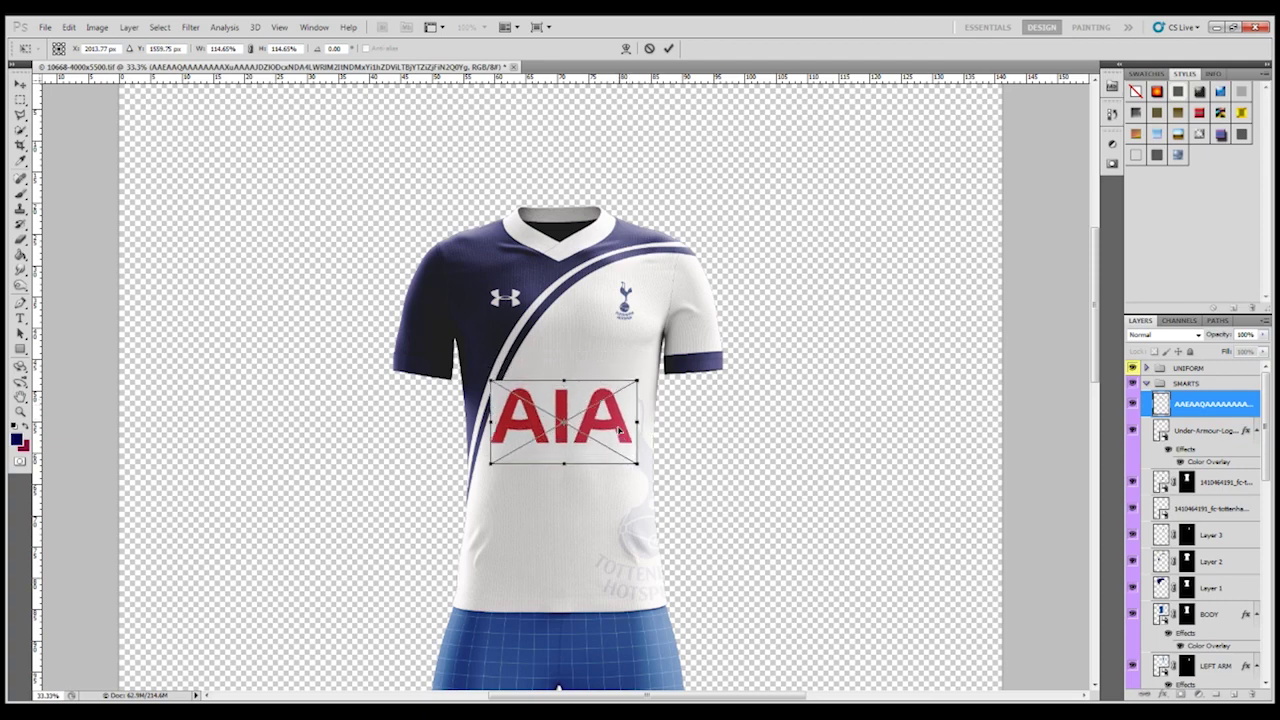
{"action": "left_click", "coordinate": [280, 27]}
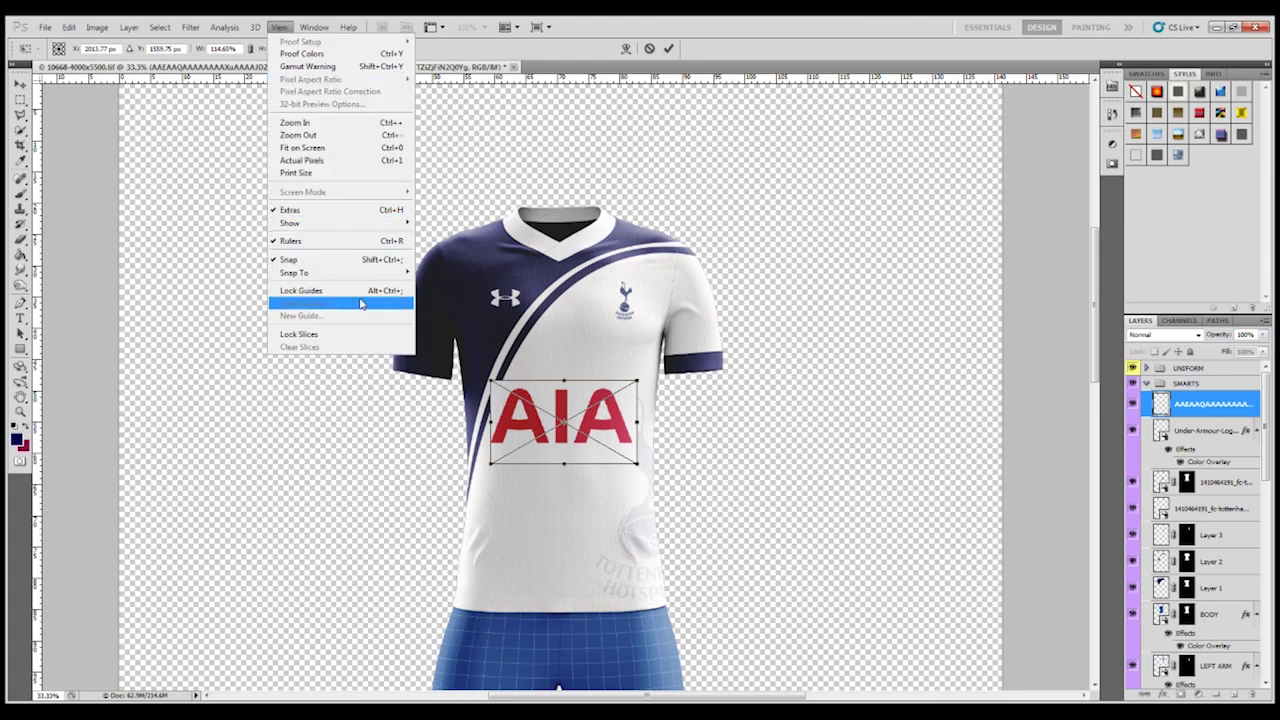
{"action": "left_click", "coordinate": [669, 48]}
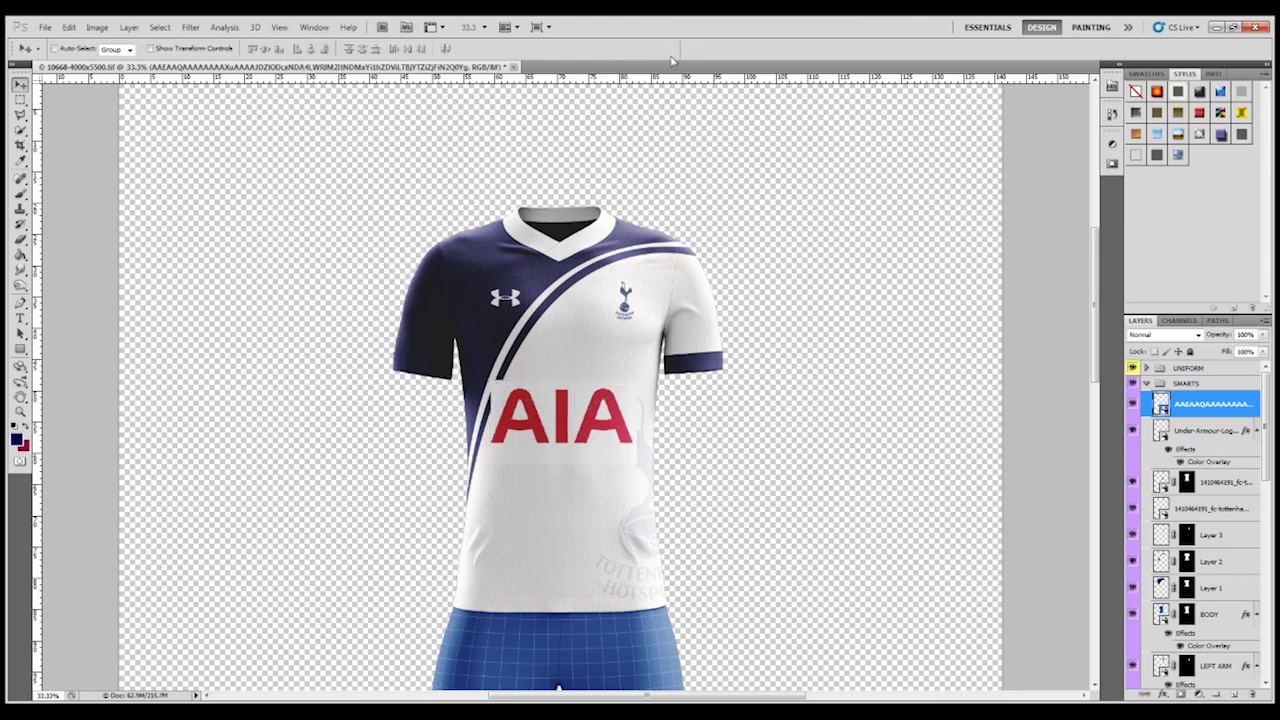
- Add a vertical guide at 50% and centre the AIA logo on it
{"action": "left_click", "coordinate": [280, 27]}
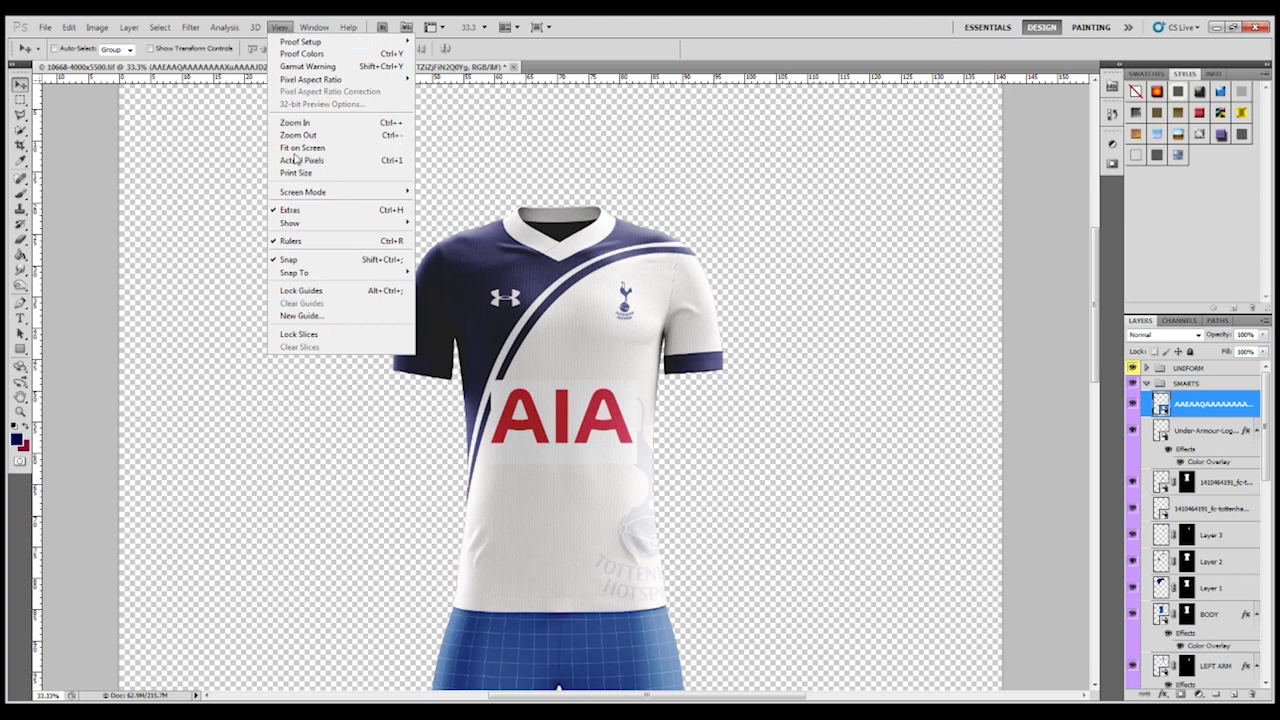
{"action": "left_click", "coordinate": [345, 315]}
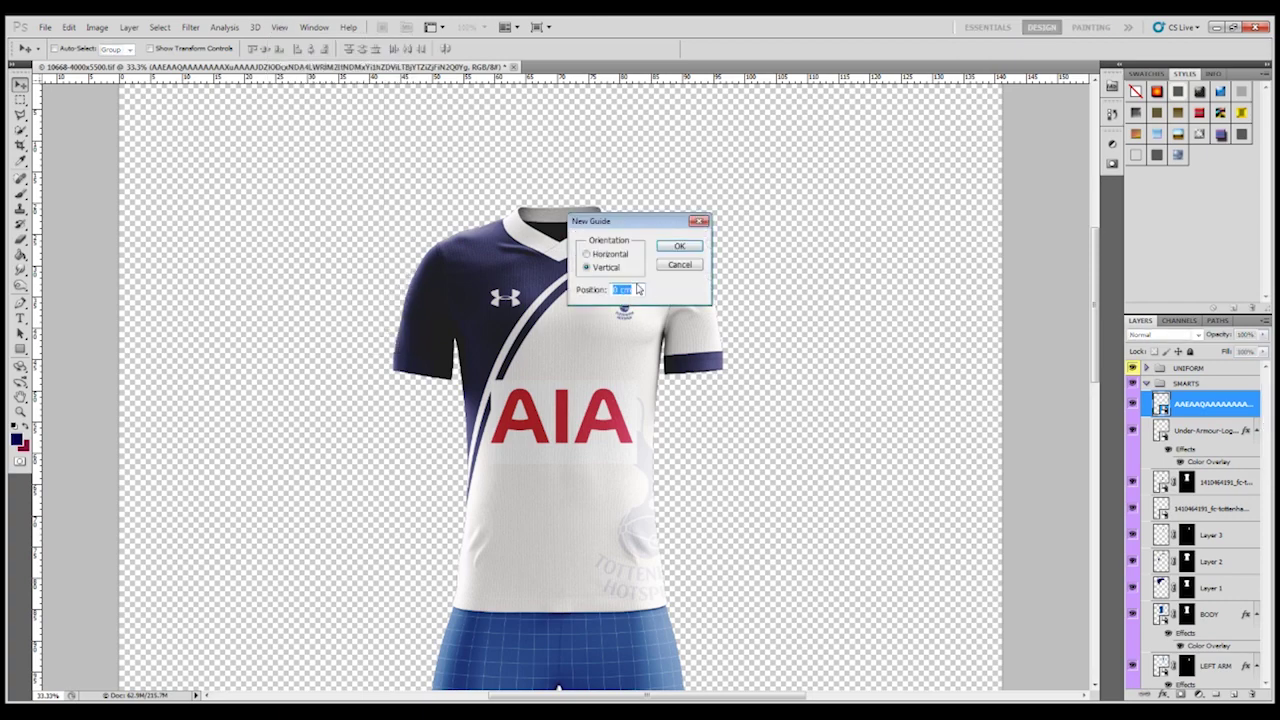
{"action": "type", "text": "50"}
{"action": "key", "text": "Return"}
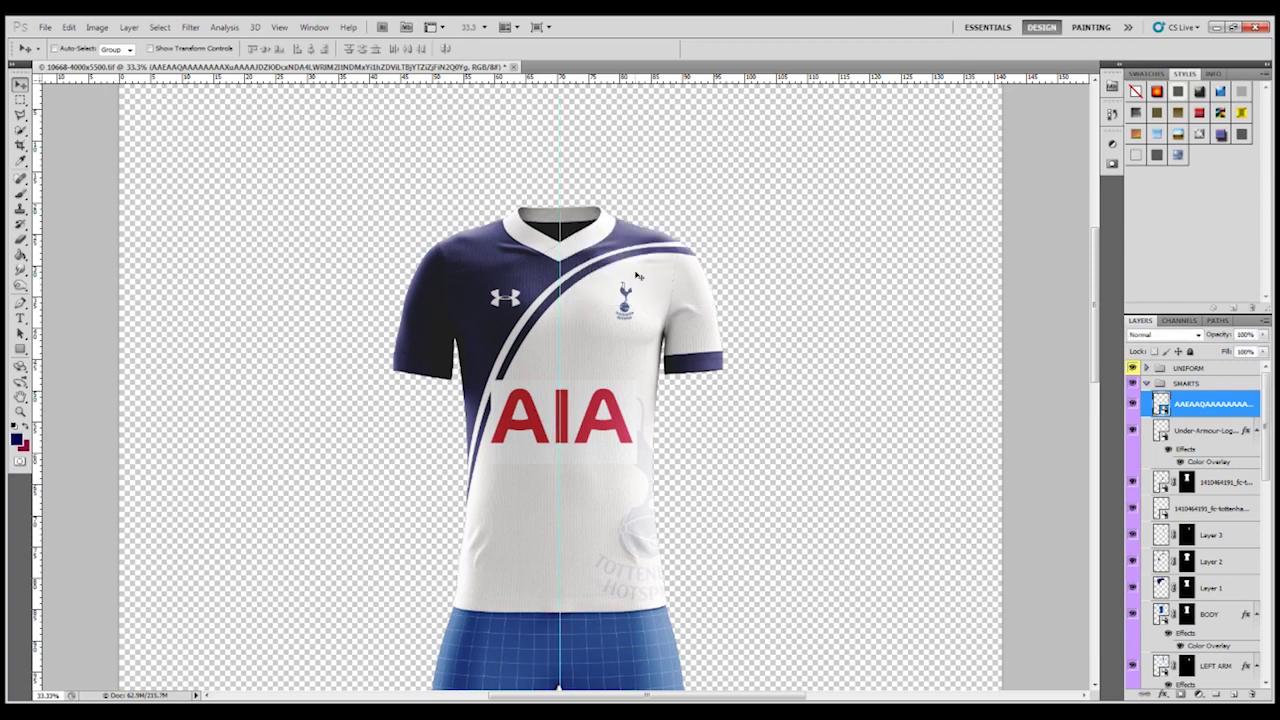
{"action": "mouse_move", "coordinate": [620, 410]}
{"action": "left_mouse_down"}
{"action": "mouse_move", "coordinate": [645, 412]}
{"action": "mouse_move", "coordinate": [594, 410]}
{"action": "mouse_move", "coordinate": [614, 410]}
{"action": "left_mouse_up"}
{"action": "key", "text": "ctrl+plus"}
{"action": "key", "text": "ctrl+plus"}
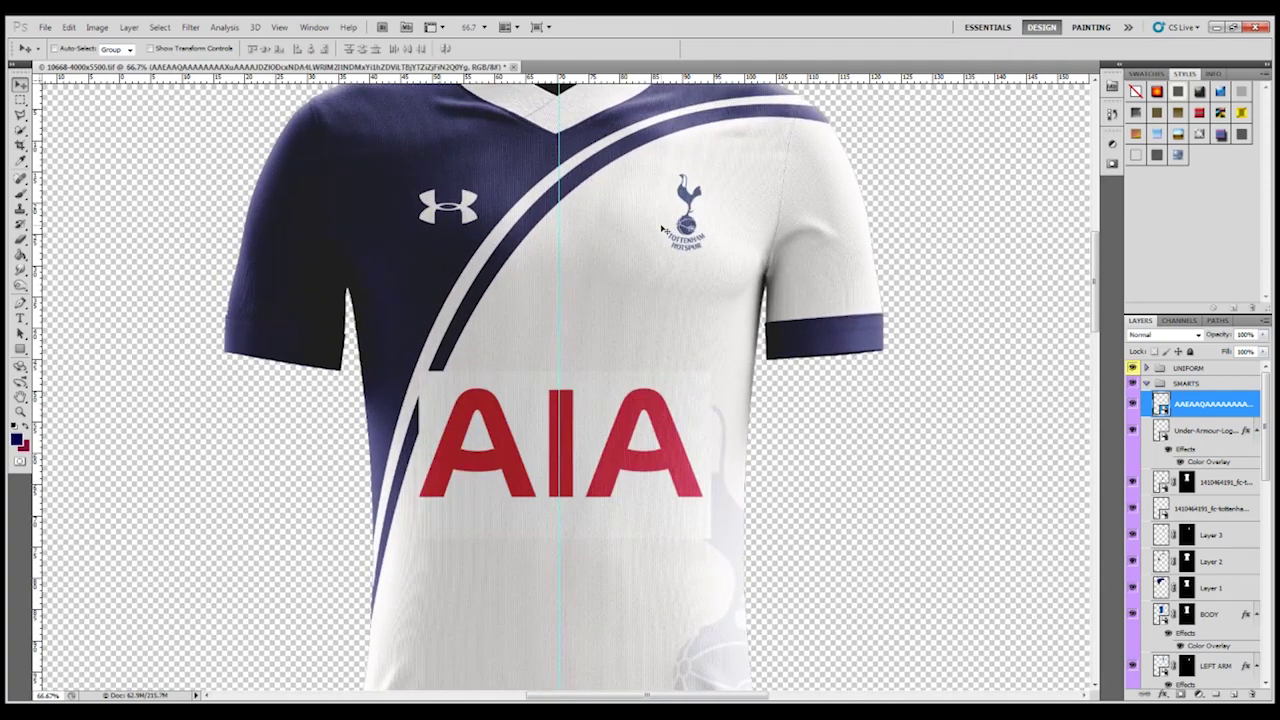
- Rasterize the AIA logo layer
{"action": "scroll", "coordinate": [662, 229], "scroll_direction": "down", "scroll_amount": 3}
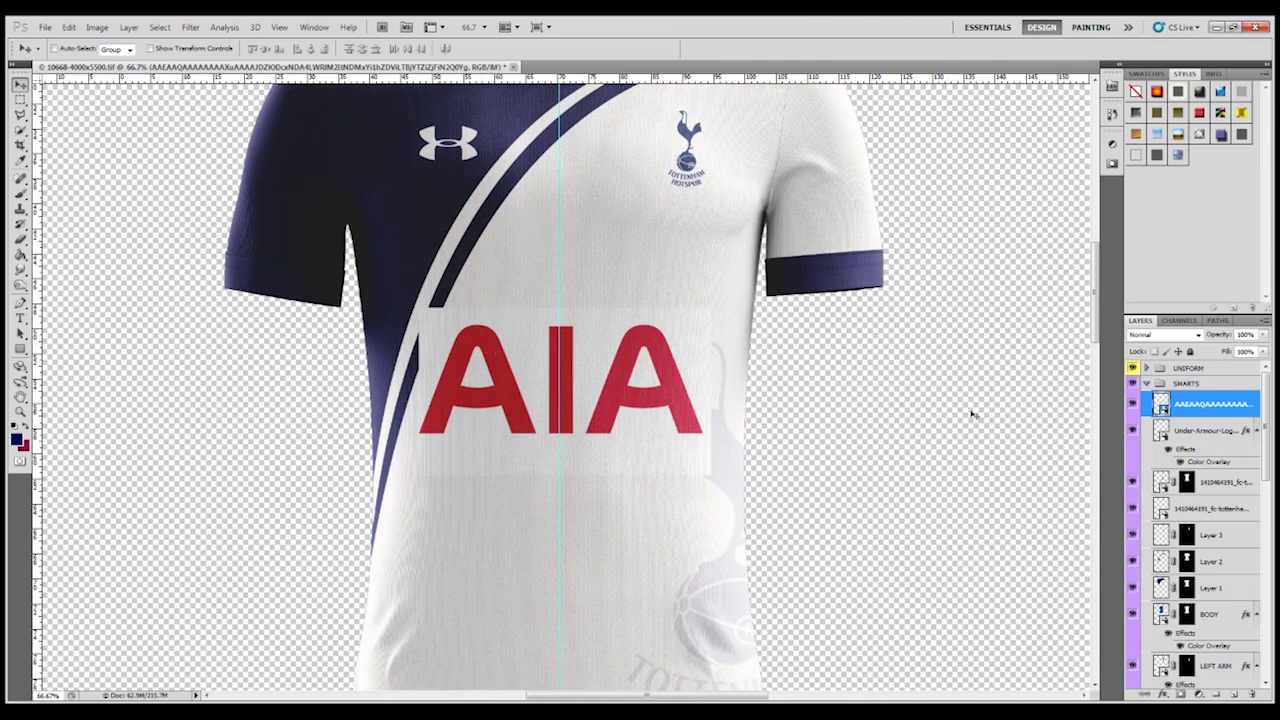
{"action": "left_click", "coordinate": [20, 239]}
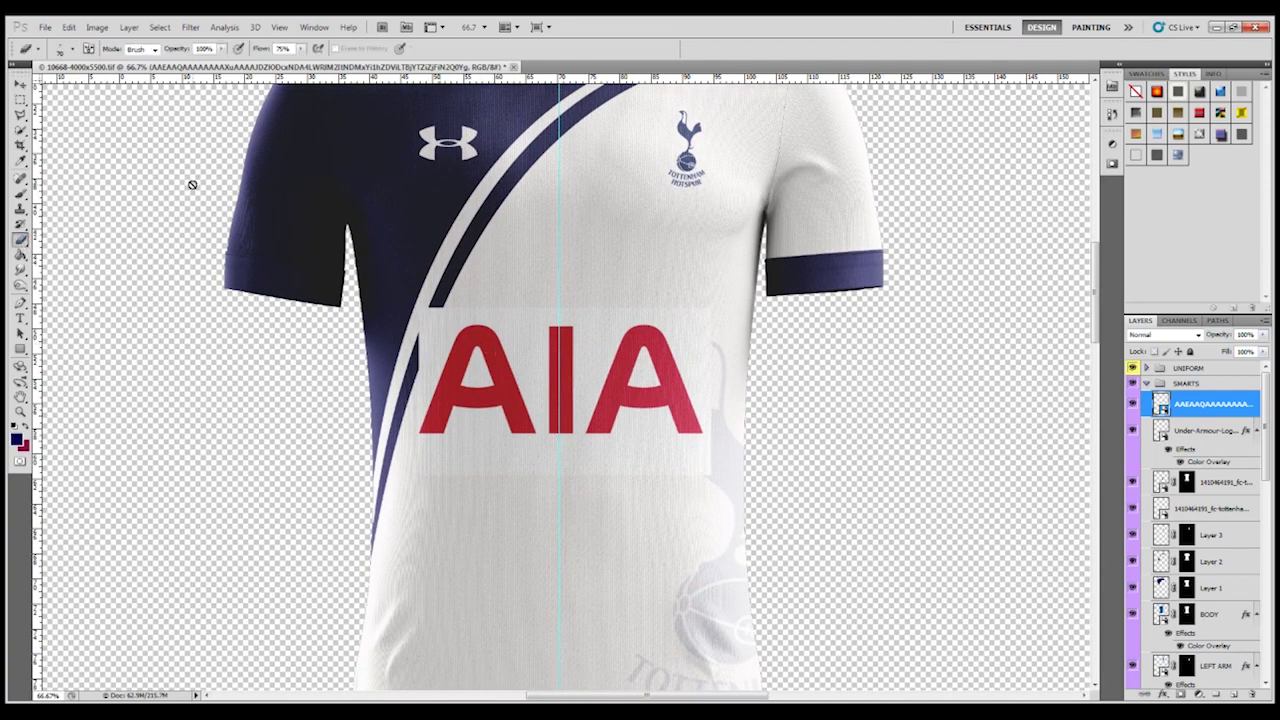
{"action": "left_click", "coordinate": [117, 237]}
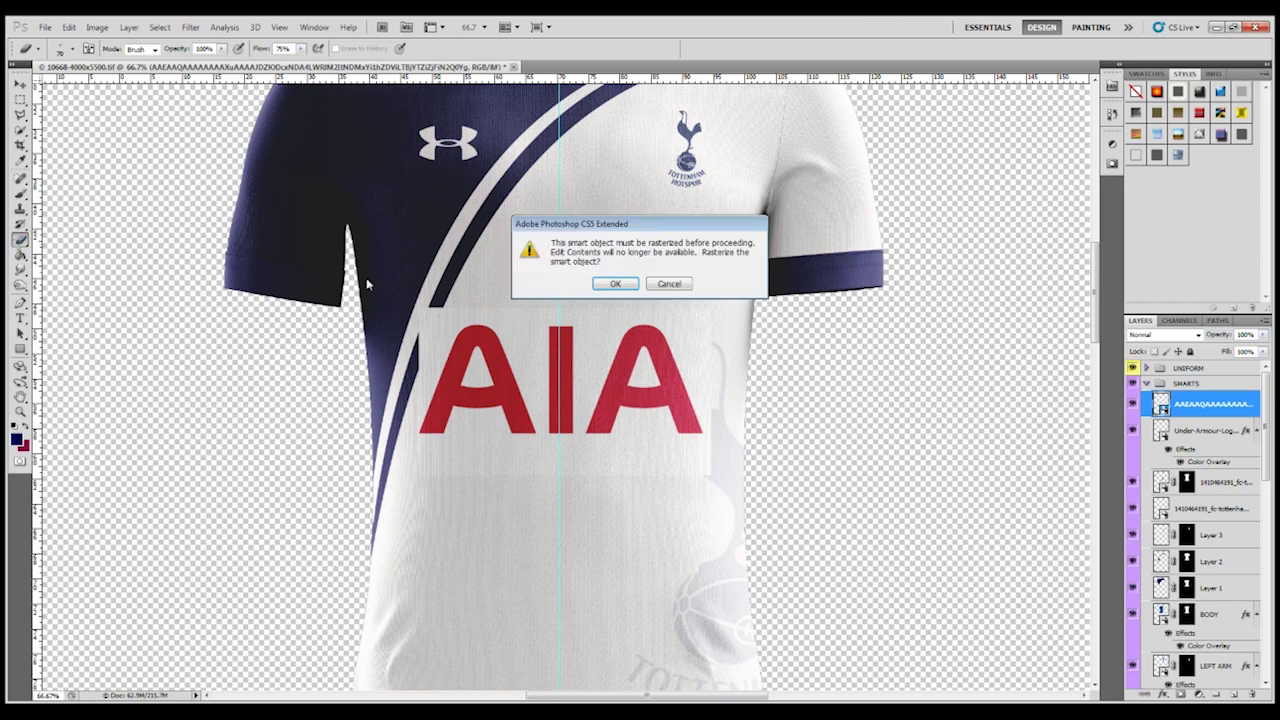
{"action": "left_click", "coordinate": [614, 287]}
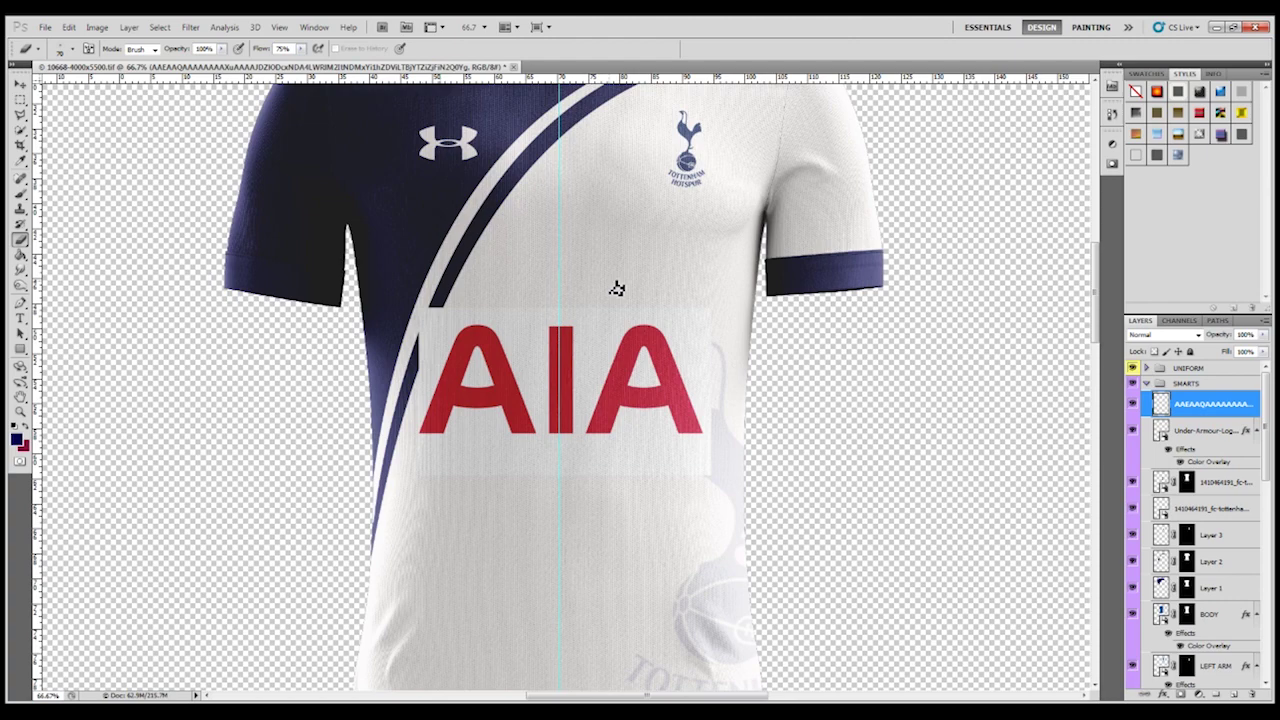
- Use the Magic Wand to select the three red letters A, I and A
{"action": "left_click", "coordinate": [20, 131]}
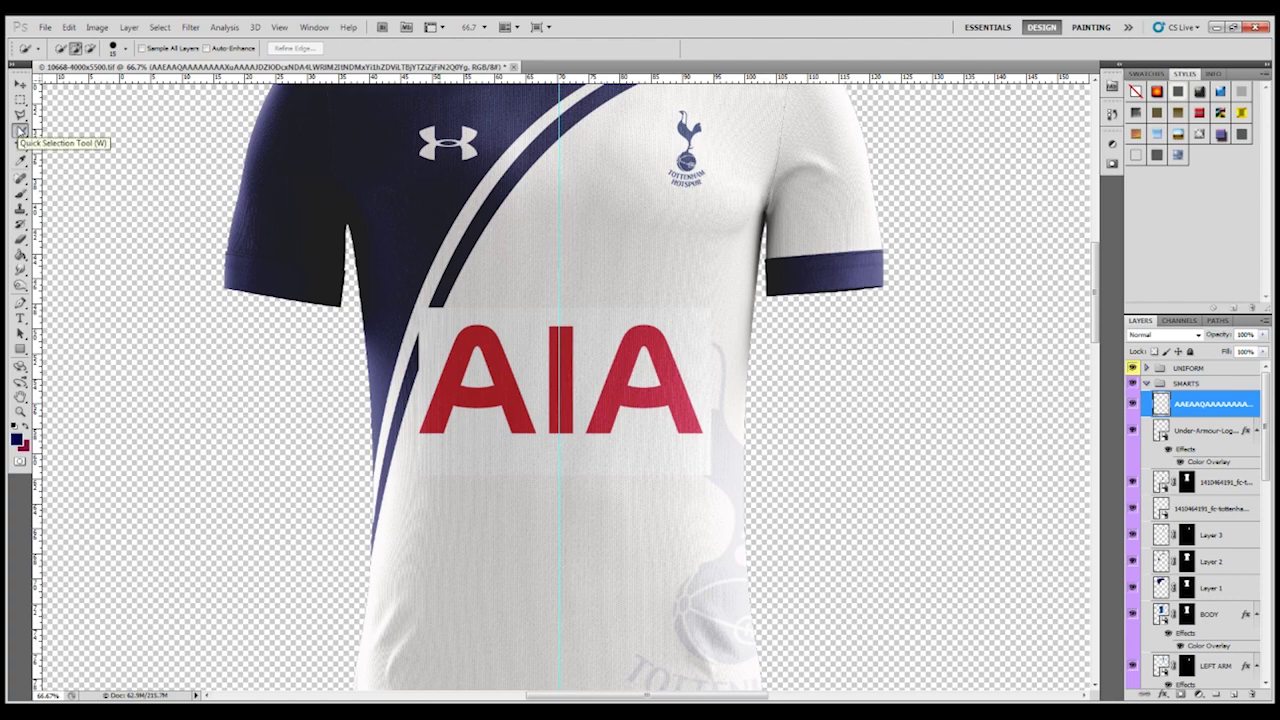
{"action": "right_click", "coordinate": [20, 131]}
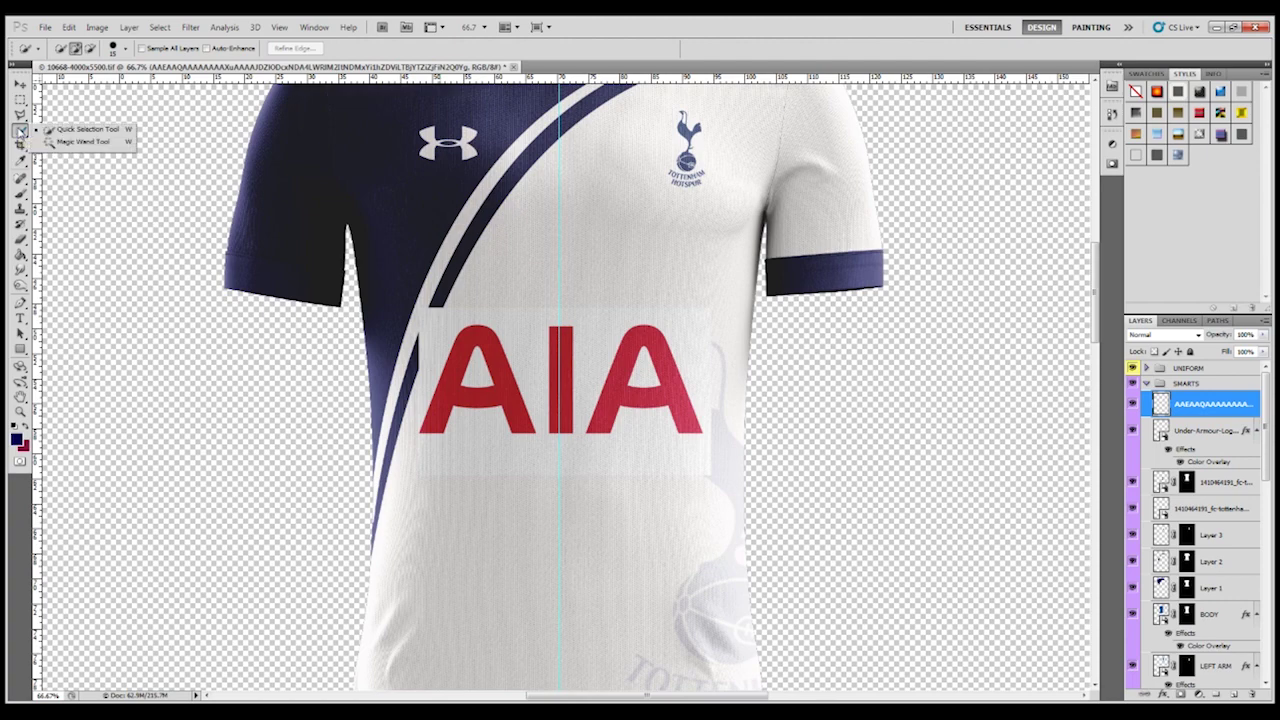
{"action": "left_click", "coordinate": [84, 142]}
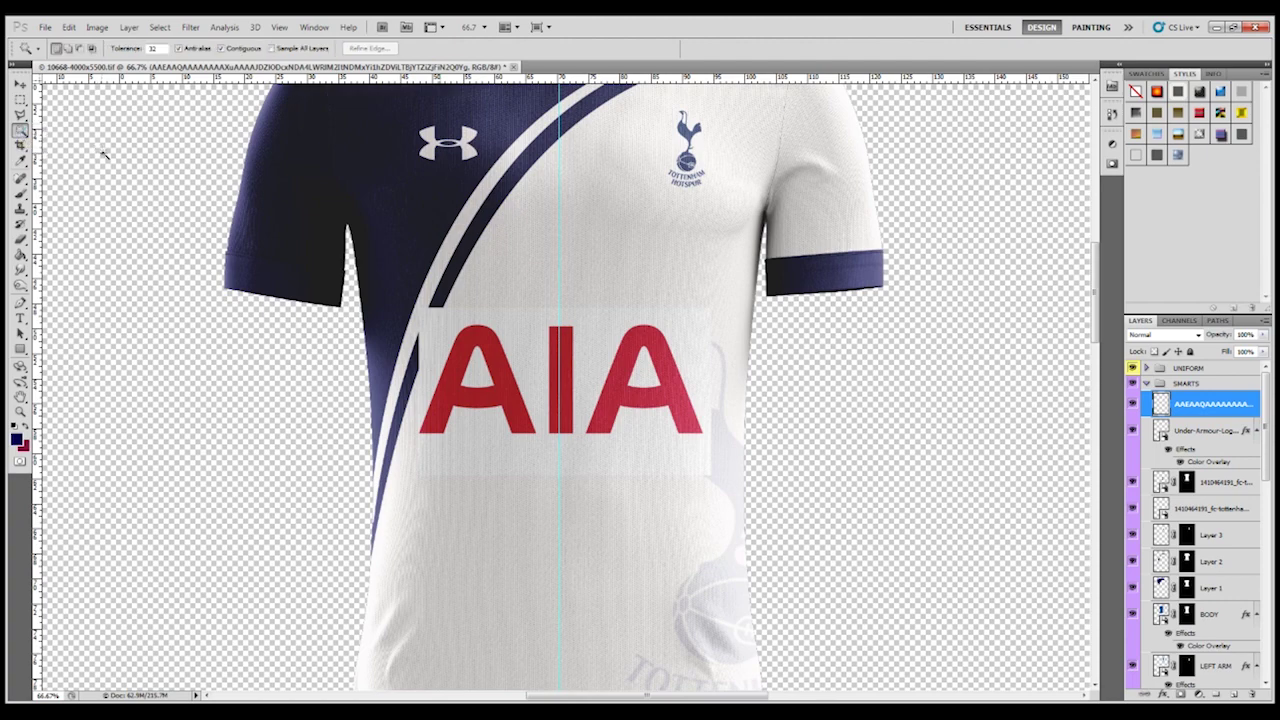
{"action": "left_click", "coordinate": [472, 340]}
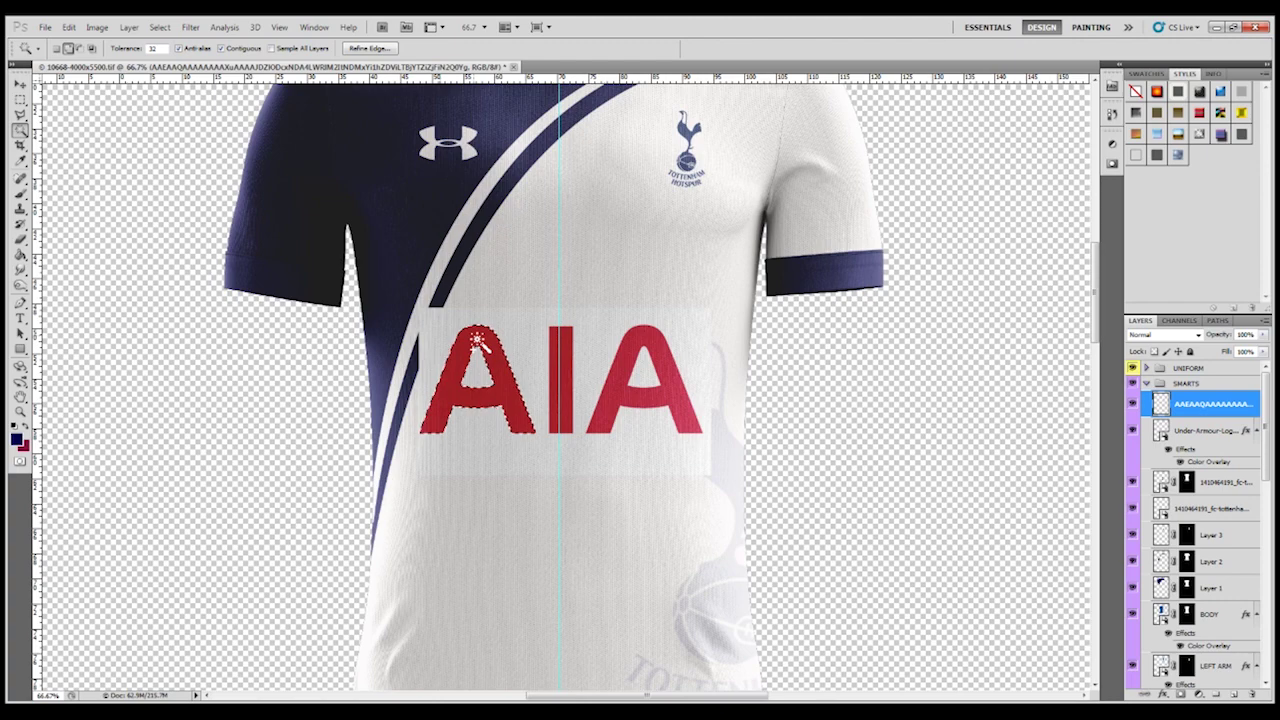
{"action": "left_click", "coordinate": [564, 350]}
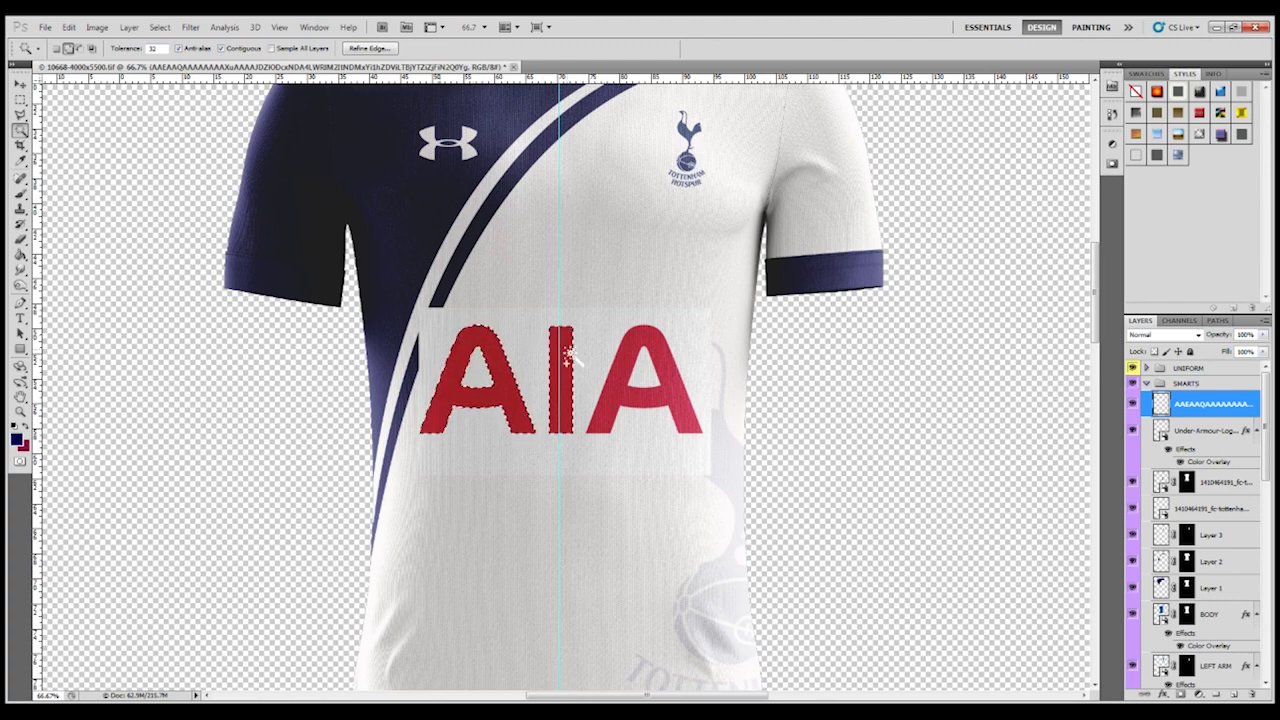
{"action": "left_click", "coordinate": [657, 340]}
- Refine the selection with Feather 0 onto a new masked layer, then adjust the logo layer's opacity
{"action": "left_click", "coordinate": [372, 49]}
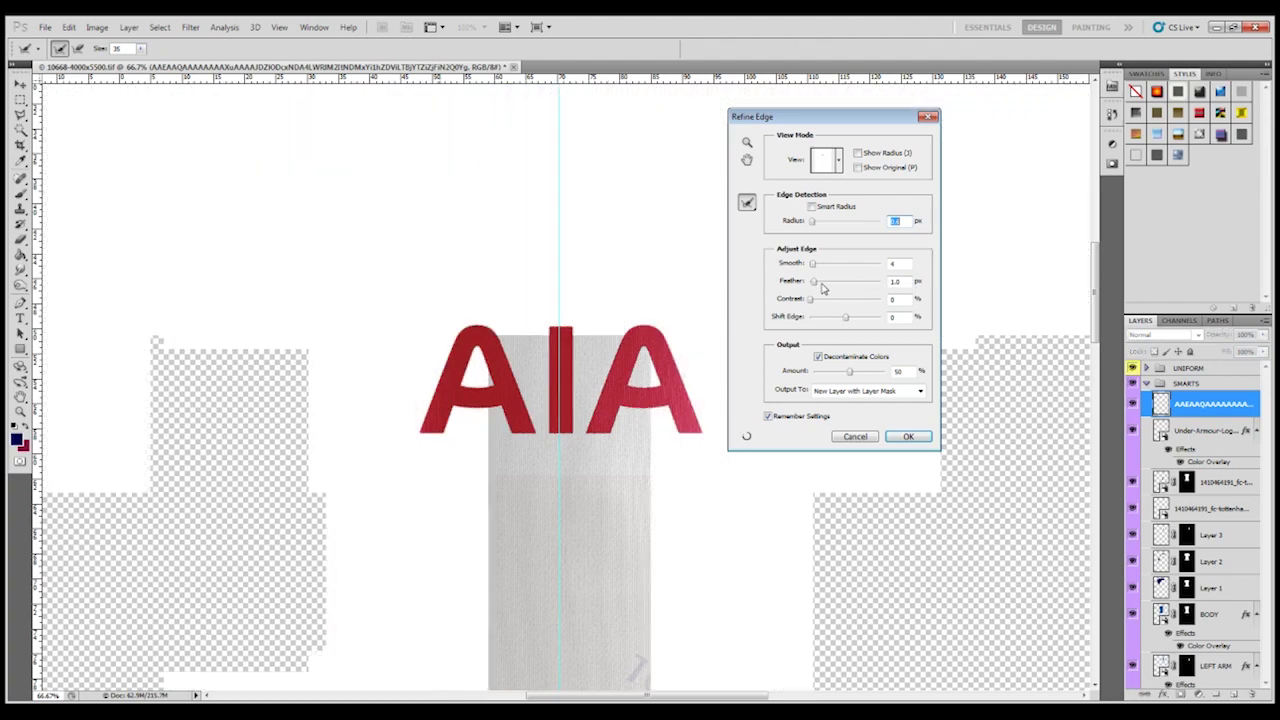
{"action": "double_click", "coordinate": [894, 281]}
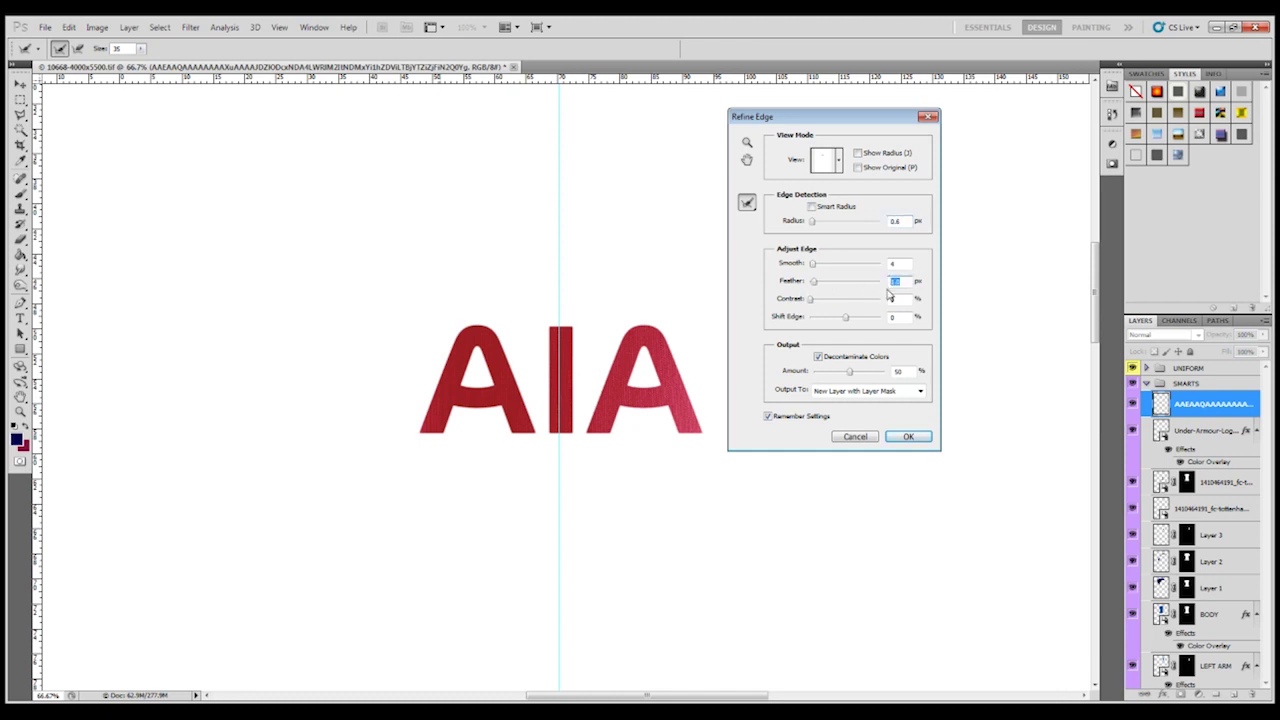
{"action": "type", "text": "0"}
{"action": "key", "text": "Return"}
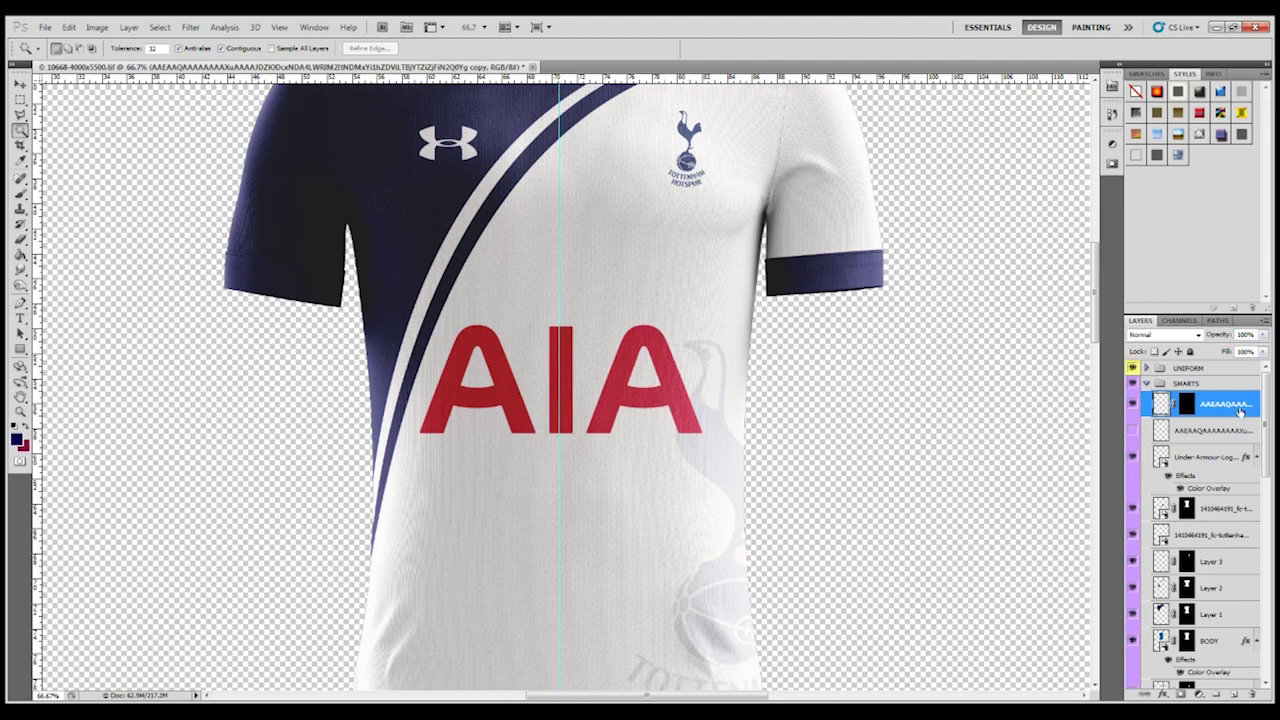
{"action": "left_click_drag", "start_coordinate": [1220, 338], "coordinate": [1272, 342]}
- Zoom out and scroll to see the AIA shirt and the LEFT LEG and RIGHT LEG layers
{"action": "key", "text": "ctrl+minus"}
{"action": "key", "text": "ctrl+minus"}
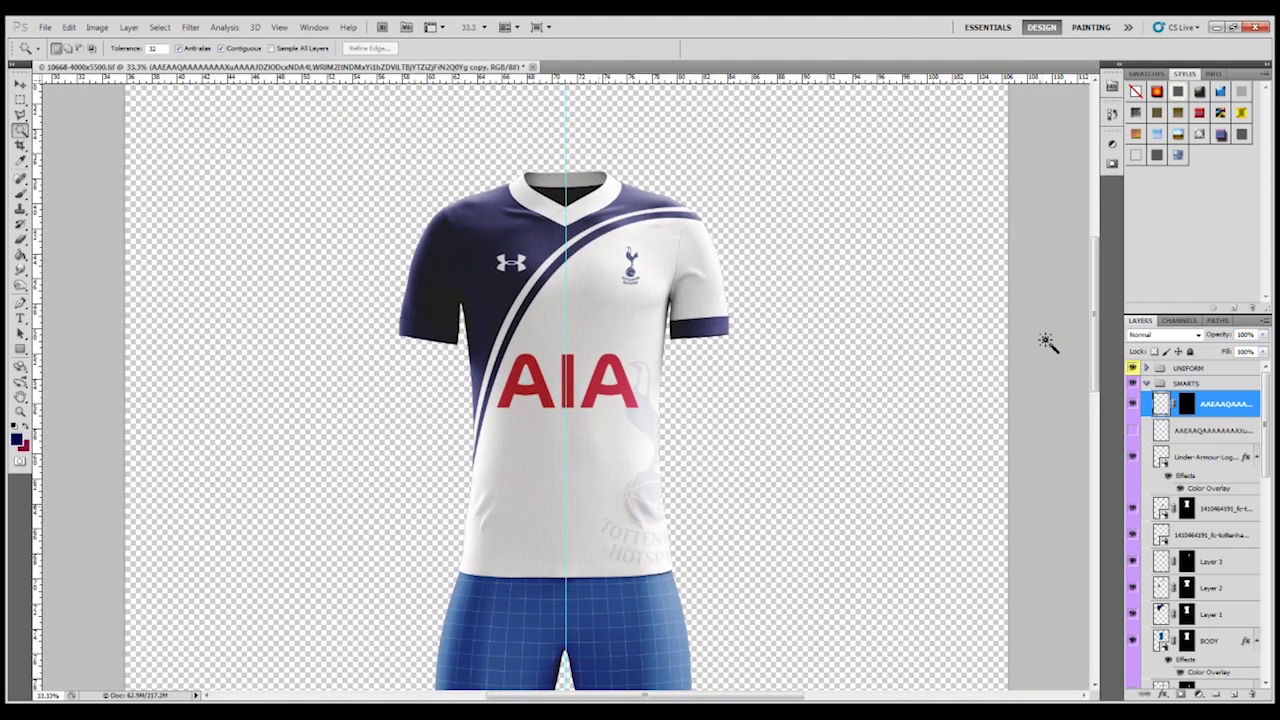
{"action": "scroll", "coordinate": [705, 610], "scroll_direction": "down", "scroll_amount": 5}
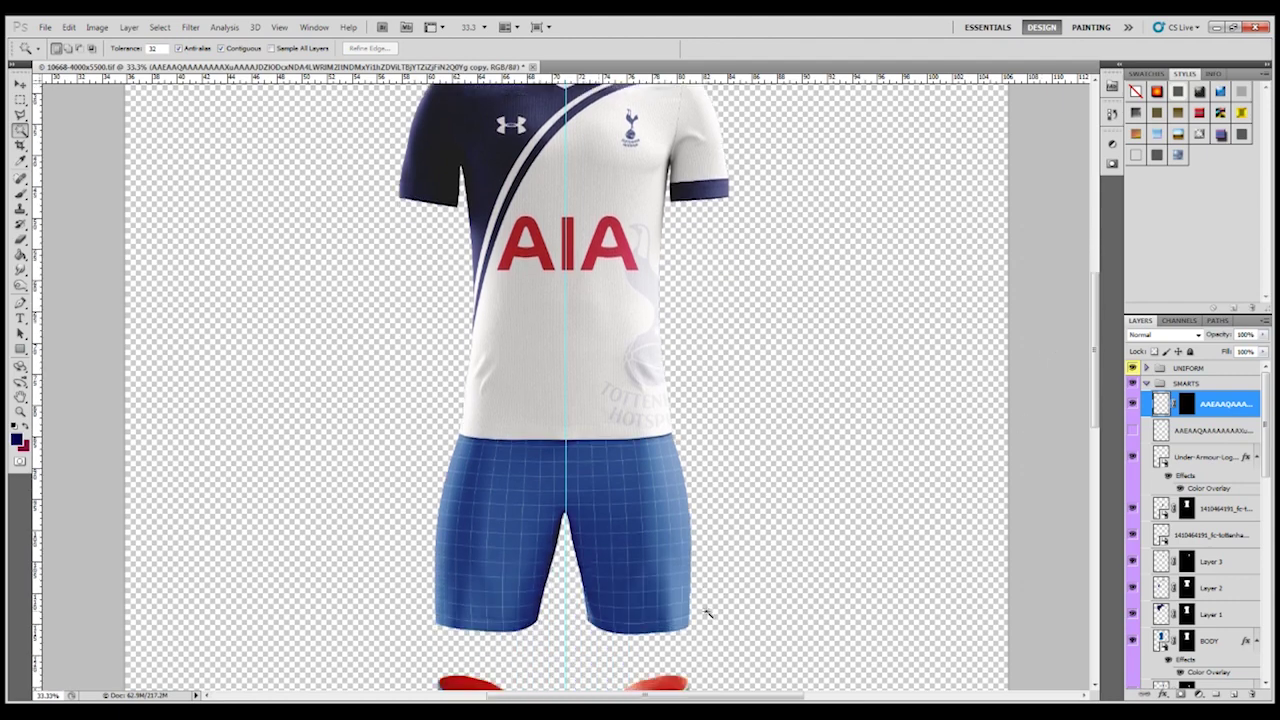
{"action": "scroll", "coordinate": [717, 571], "scroll_direction": "down", "scroll_amount": 6}
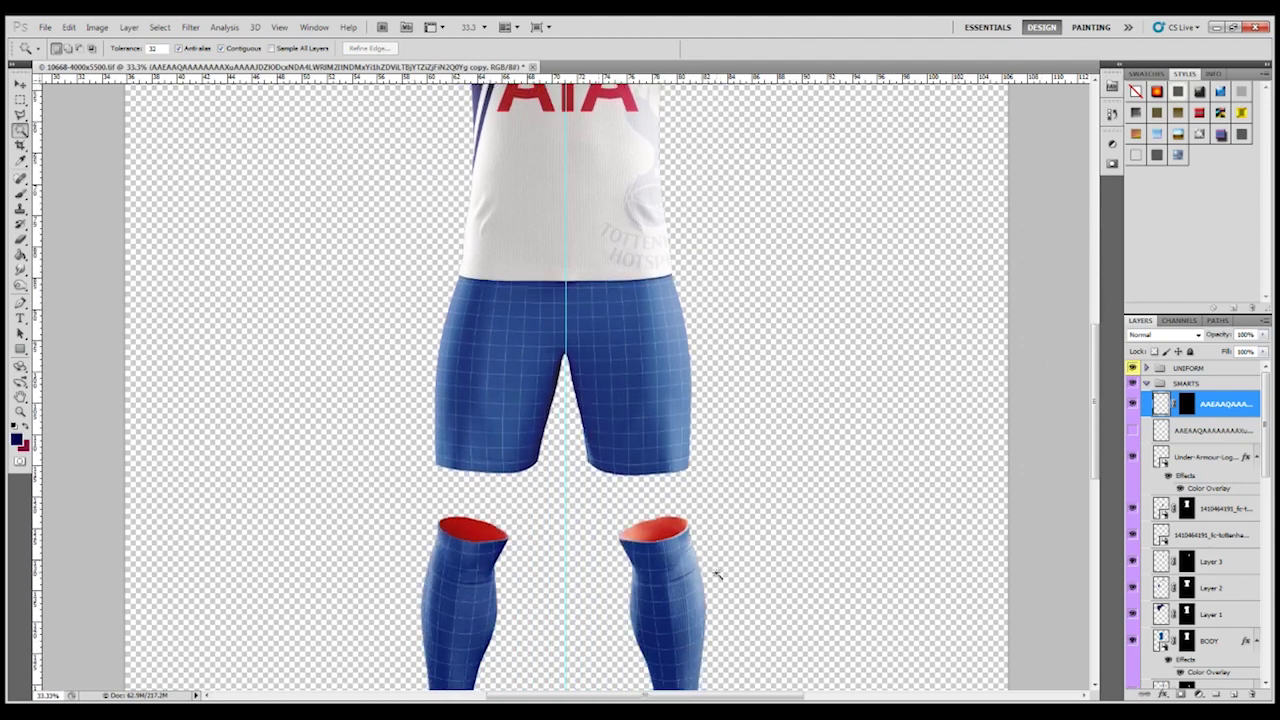
{"action": "scroll", "coordinate": [719, 574], "scroll_direction": "up", "scroll_amount": 3}
{"action": "scroll", "coordinate": [719, 574], "scroll_direction": "up", "scroll_amount": 6}
{"action": "scroll", "coordinate": [733, 600], "scroll_direction": "up", "scroll_amount": 2}
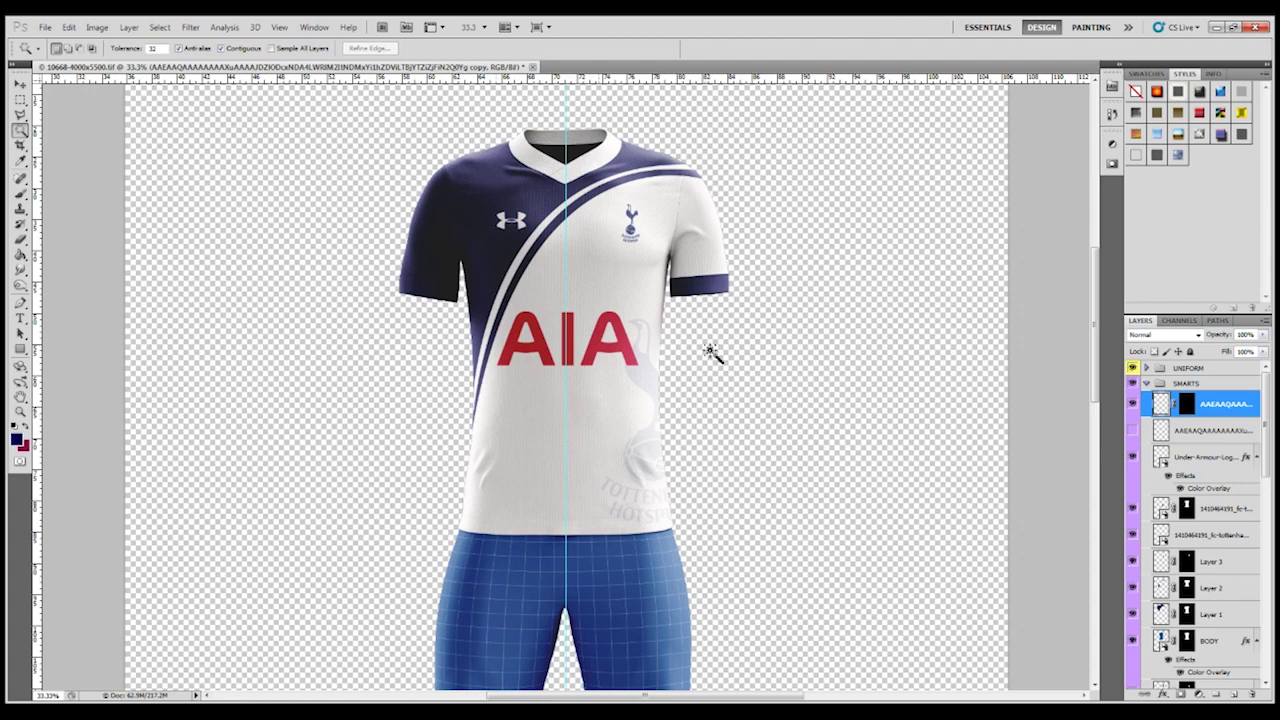
{"action": "scroll", "coordinate": [606, 414], "scroll_direction": "down", "scroll_amount": 3}
{"action": "scroll", "coordinate": [670, 560], "scroll_direction": "down", "scroll_amount": 5}
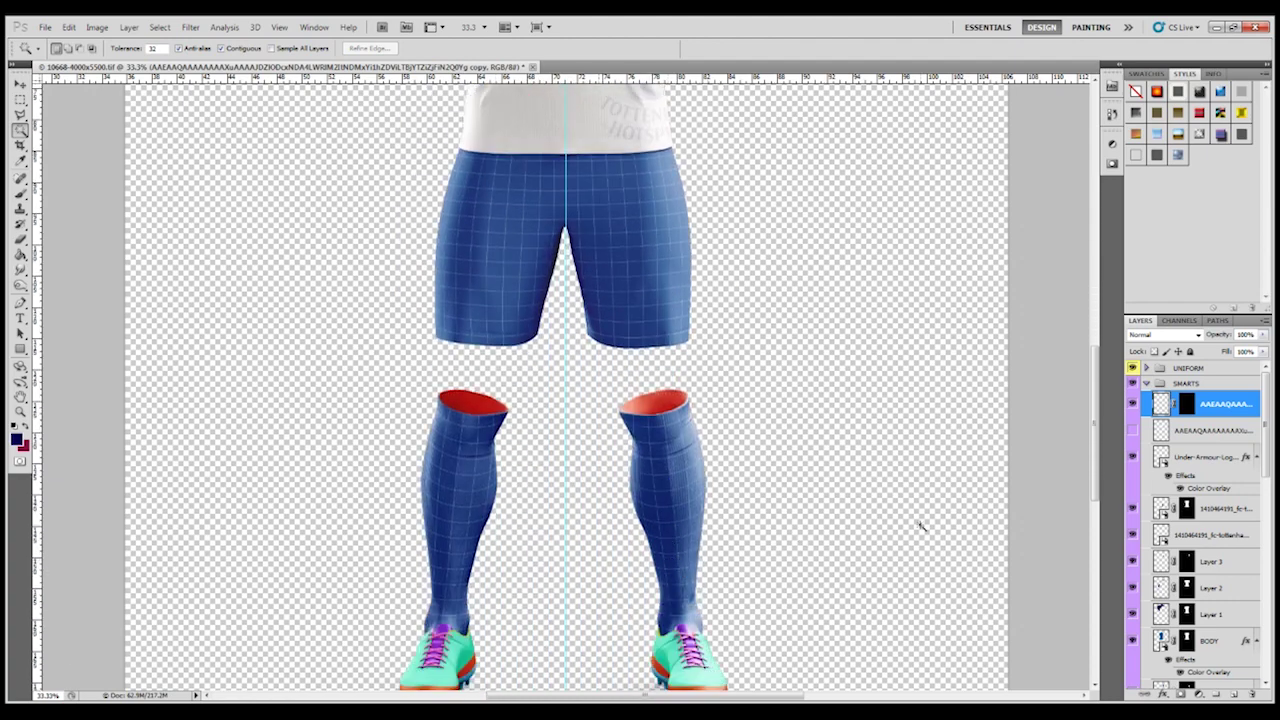
{"action": "scroll", "coordinate": [897, 530], "scroll_direction": "up", "scroll_amount": 4}
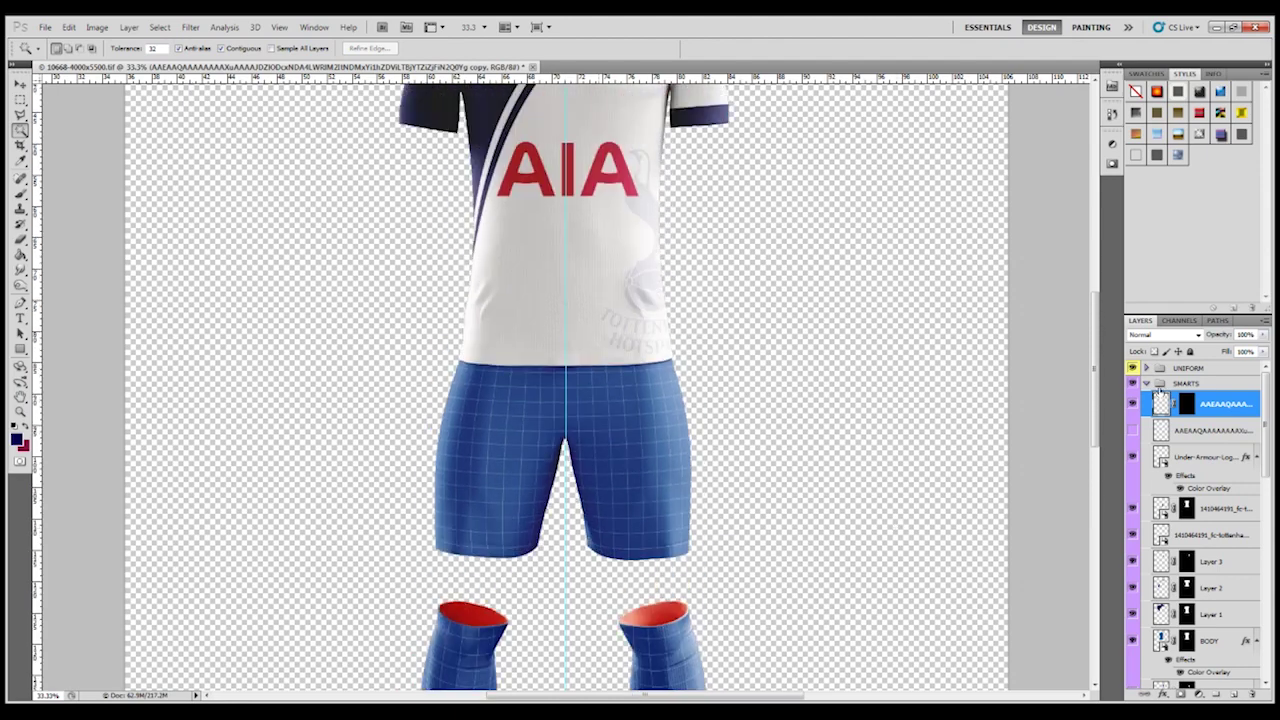
{"action": "scroll", "coordinate": [1235, 510], "scroll_direction": "down", "scroll_amount": 4}
- Give the LEFT LEG and RIGHT LEG layers navy Color Overlays sampled from the shirt
{"action": "double_click", "coordinate": [1235, 510]}
{"action": "left_click", "coordinate": [751, 326]}
{"action": "left_click", "coordinate": [963, 199]}
{"action": "left_click", "coordinate": [1086, 329]}
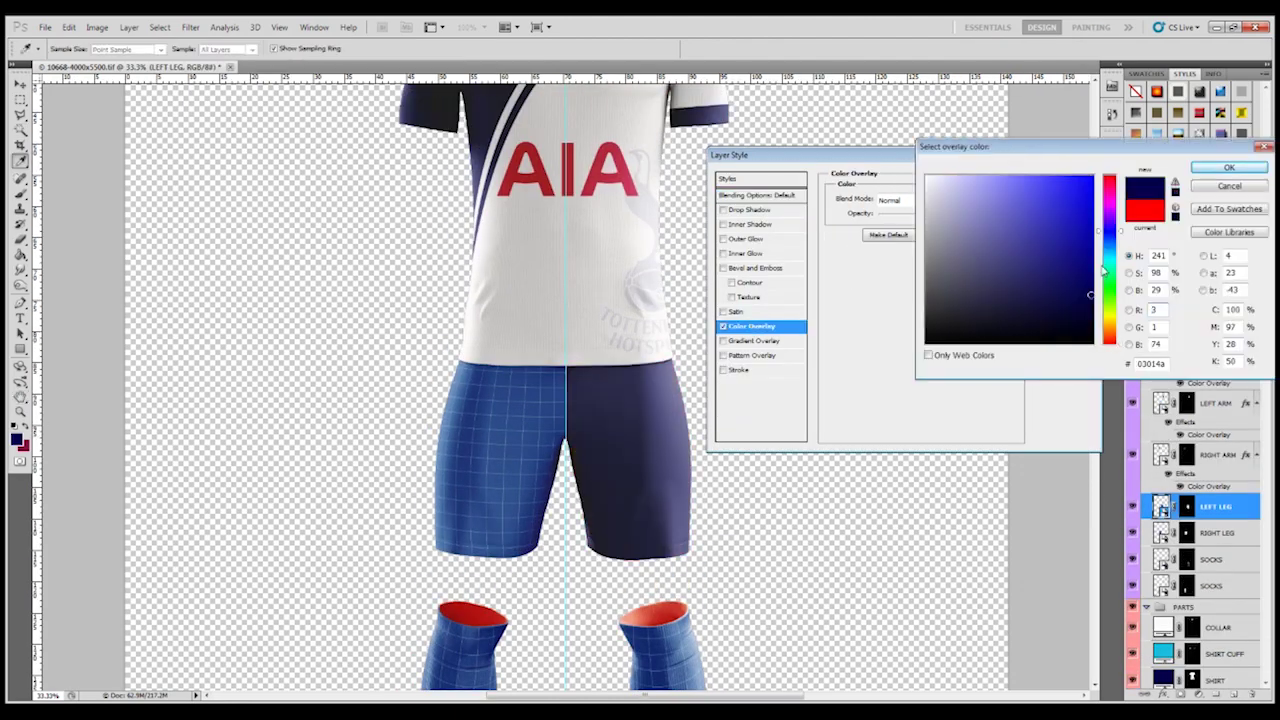
{"action": "left_click", "coordinate": [1209, 180]}
{"action": "left_click", "coordinate": [1064, 178]}
{"action": "double_click", "coordinate": [1240, 558]}
{"action": "left_click", "coordinate": [751, 326]}
{"action": "left_click", "coordinate": [963, 199]}
{"action": "left_click", "coordinate": [1086, 329]}
{"action": "left_click", "coordinate": [1215, 166]}
{"action": "left_click", "coordinate": [1064, 178]}
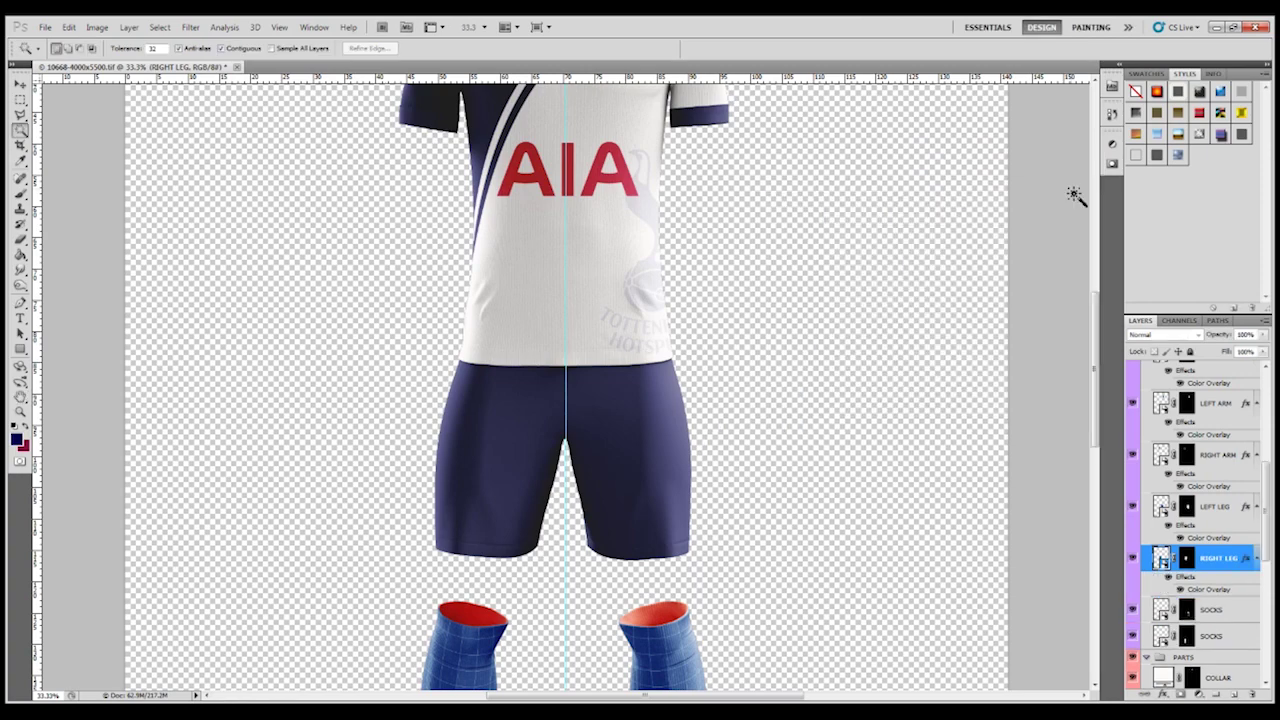
- Apply navy Color Overlays to both SOCKS layers
{"action": "scroll", "coordinate": [700, 400], "scroll_direction": "down", "scroll_amount": 6}
{"action": "double_click", "coordinate": [1211, 609]}
{"action": "left_click", "coordinate": [751, 326]}
{"action": "left_click", "coordinate": [963, 199]}
{"action": "left_click", "coordinate": [1090, 295]}
{"action": "left_click", "coordinate": [1229, 167]}
{"action": "left_click", "coordinate": [1064, 178]}
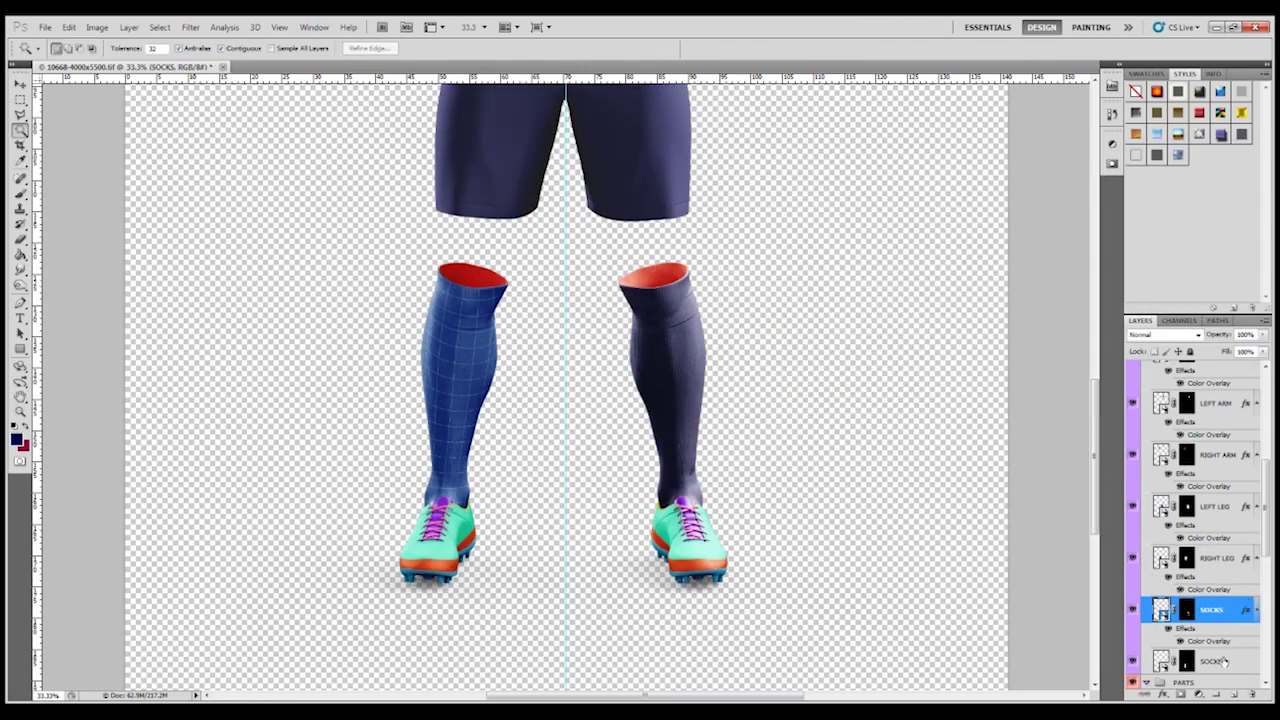
{"action": "double_click", "coordinate": [1211, 661]}
{"action": "left_click", "coordinate": [751, 326]}
{"action": "left_click", "coordinate": [963, 199]}
{"action": "left_click", "coordinate": [1090, 295]}
{"action": "left_click", "coordinate": [1229, 167]}
- Duplicate the Under Armour logo layer
{"action": "left_click", "coordinate": [1064, 178]}
{"action": "scroll", "coordinate": [1200, 520], "scroll_direction": "up", "scroll_amount": 5}
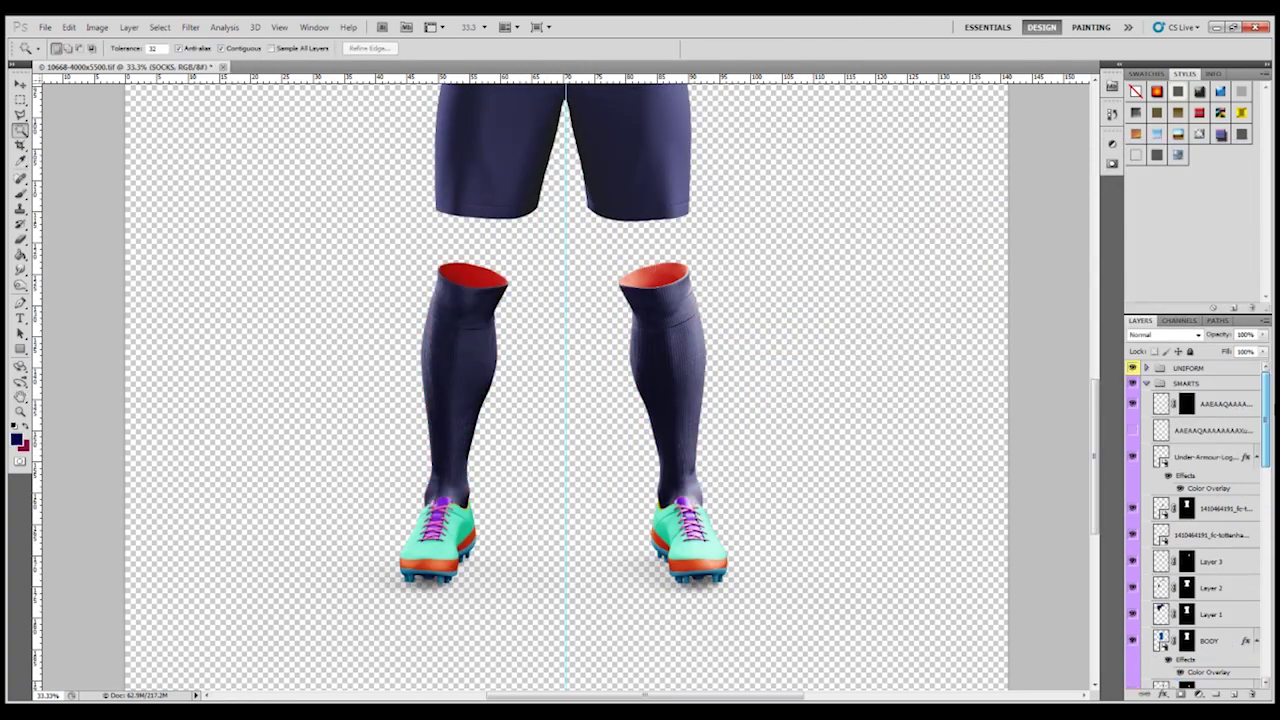
{"action": "right_click", "coordinate": [1200, 460]}
{"action": "left_click", "coordinate": [1172, 133]}
{"action": "key", "text": "Return"}
{"action": "scroll", "coordinate": [766, 354], "scroll_direction": "up", "scroll_amount": 8}
- Move the logo copy onto the left sock and rotate it into place
{"action": "key", "text": "v"}
{"action": "scroll", "coordinate": [495, 622], "scroll_direction": "down", "scroll_amount": 2}
{"action": "scroll", "coordinate": [478, 700], "scroll_direction": "down", "scroll_amount": 3}
{"action": "left_click_drag", "start_coordinate": [432, 551], "coordinate": [711, 502]}
{"action": "key", "text": "ctrl+t"}
{"action": "left_click", "coordinate": [668, 48]}
{"action": "right_click", "coordinate": [1200, 457]}
- Duplicate the sock logo and transform it upright for the right sock
{"action": "left_click", "coordinate": [1172, 134]}
{"action": "key", "text": "Return"}
{"action": "key", "text": "ctrl+t"}
{"action": "key", "text": "Return"}
- Recolour the SOCKS cuff part navy
{"action": "scroll", "coordinate": [813, 502], "scroll_direction": "down", "scroll_amount": 2}
{"action": "scroll", "coordinate": [1200, 520], "scroll_direction": "down", "scroll_amount": 10}
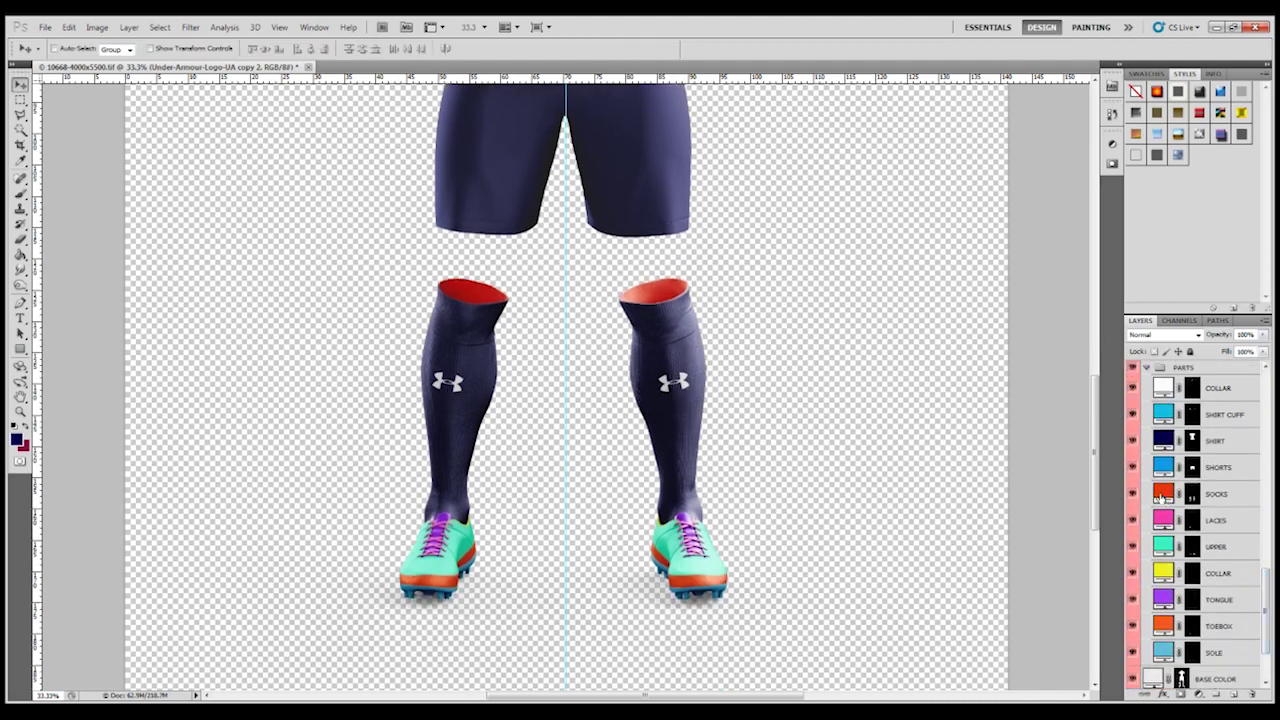
{"action": "double_click", "coordinate": [1163, 493]}
{"action": "left_click", "coordinate": [697, 483]}
{"action": "key", "text": "Return"}
{"action": "scroll", "coordinate": [1200, 487], "scroll_direction": "up", "scroll_amount": 4}
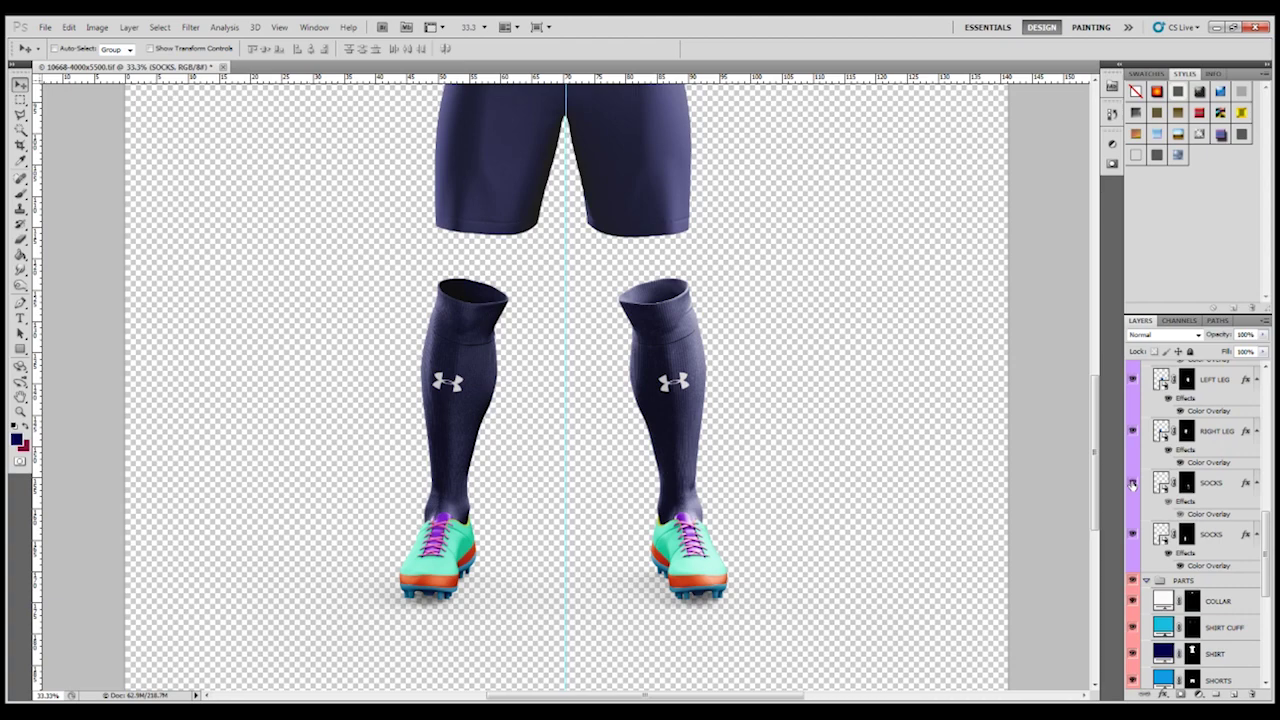
{"action": "left_click", "coordinate": [1233, 487]}
- Trace the lower right sock with the Pen tool and turn the path into a selection
{"action": "key", "text": "p"}
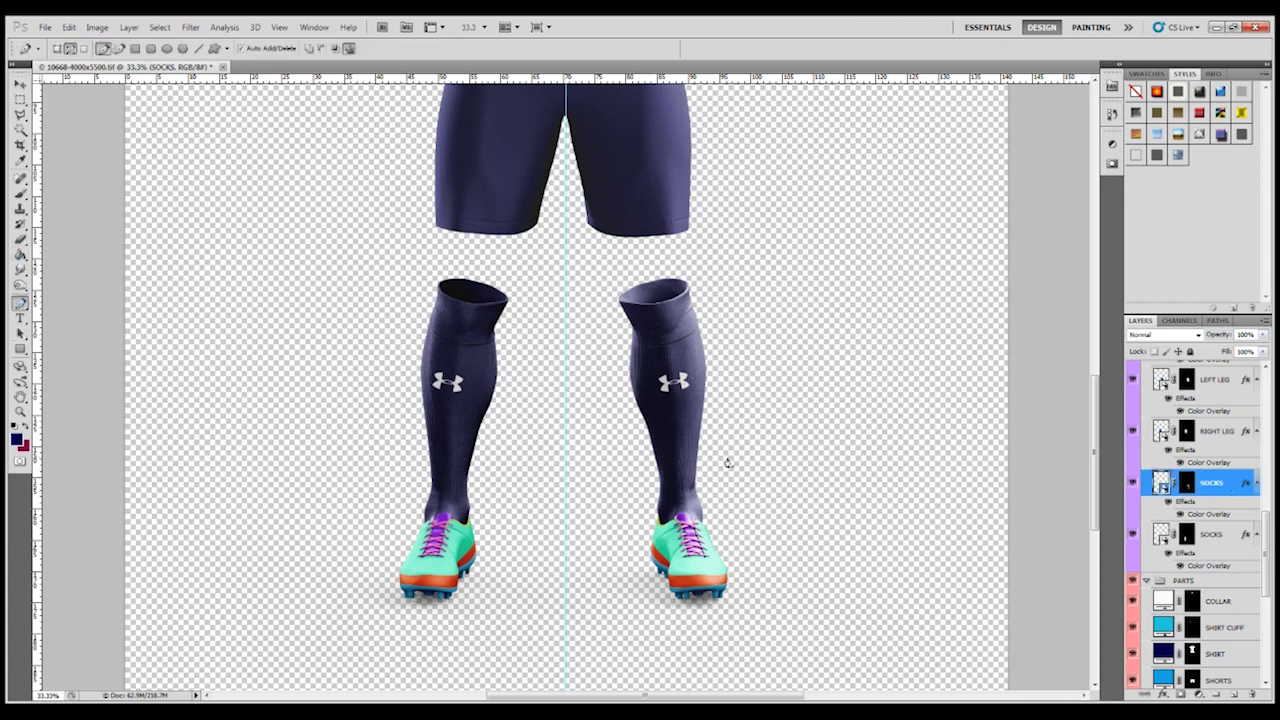
{"action": "left_click", "coordinate": [683, 435]}
{"action": "left_click", "coordinate": [728, 530]}
{"action": "left_click", "coordinate": [640, 520]}
{"action": "left_click", "coordinate": [683, 435]}
{"action": "right_click", "coordinate": [672, 464]}
{"action": "left_click", "coordinate": [705, 508]}
{"action": "key", "text": "Return"}
- Fill the lower right sock selection white on a new layer and mask it
{"action": "key", "text": "ctrl+shift+alt+n"}
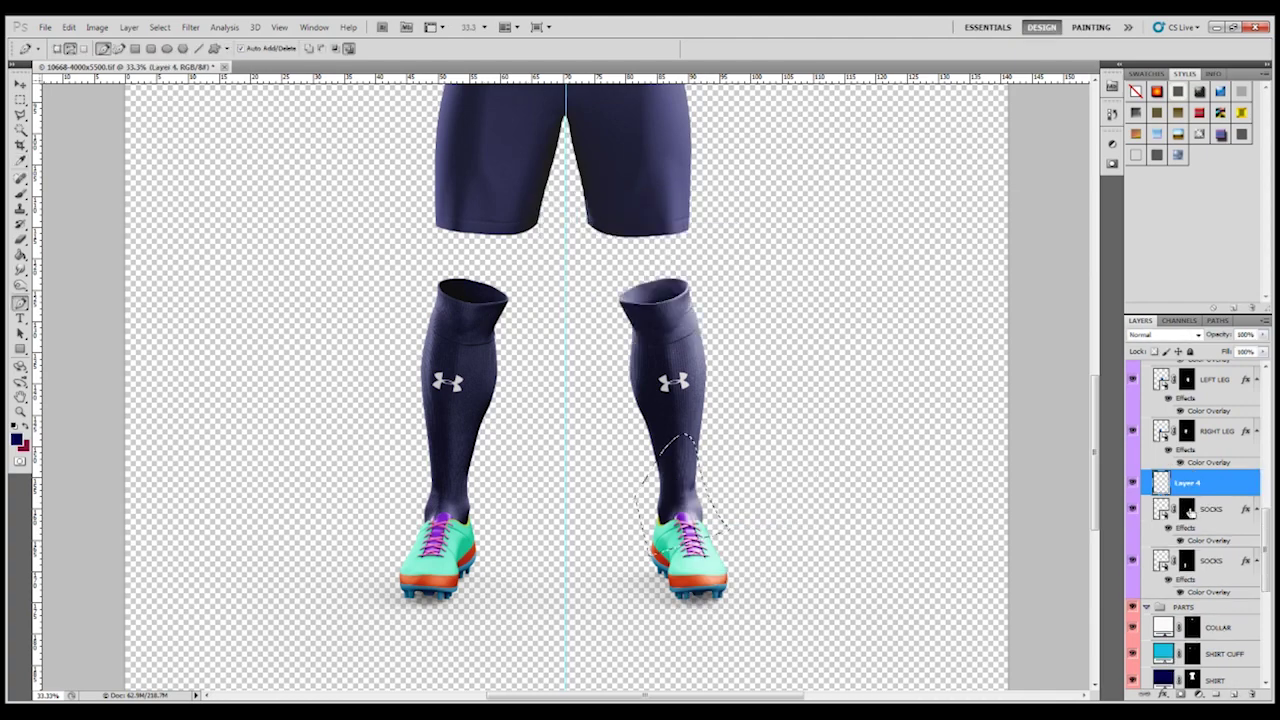
{"action": "right_click", "coordinate": [700, 486]}
{"action": "key", "text": "Escape"}
{"action": "left_click", "coordinate": [23, 444]}
{"action": "key", "text": "Escape"}
{"action": "key", "text": "d"}
{"action": "key", "text": "x"}
{"action": "key", "text": "g"}
{"action": "left_click", "coordinate": [680, 475]}
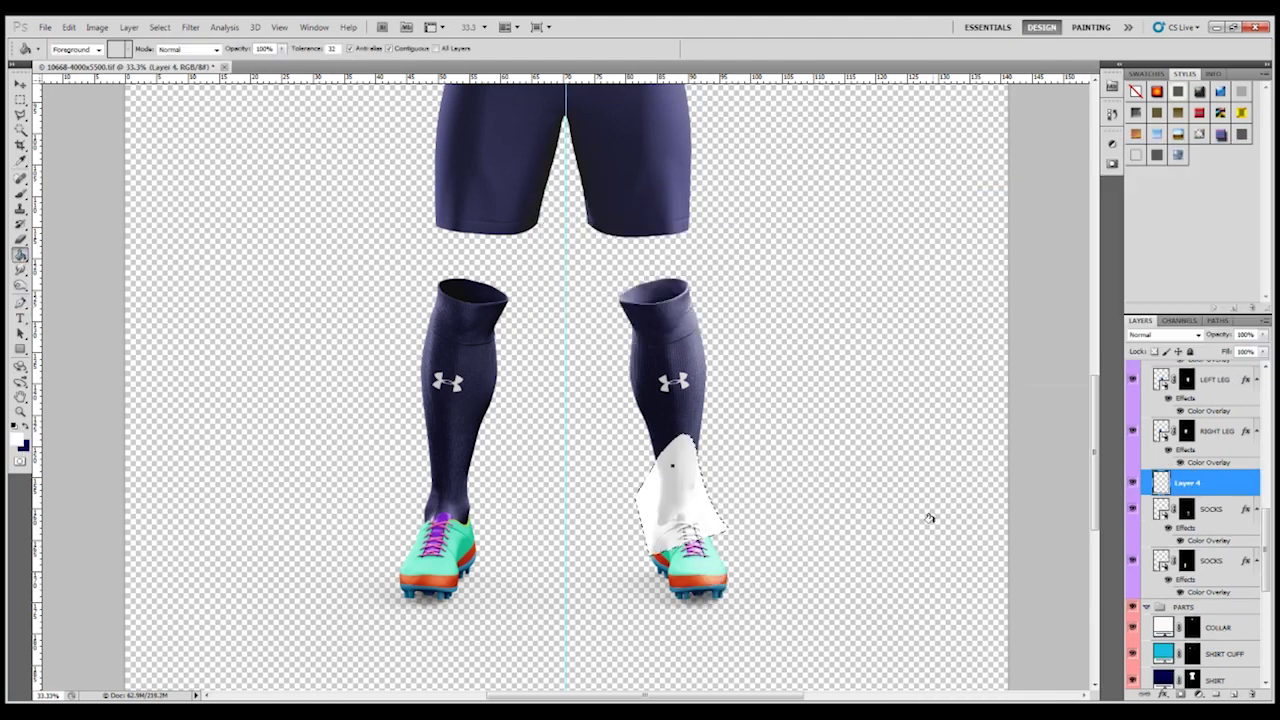
{"action": "left_click", "coordinate": [1234, 695]}
{"action": "left_click", "coordinate": [1199, 695]}
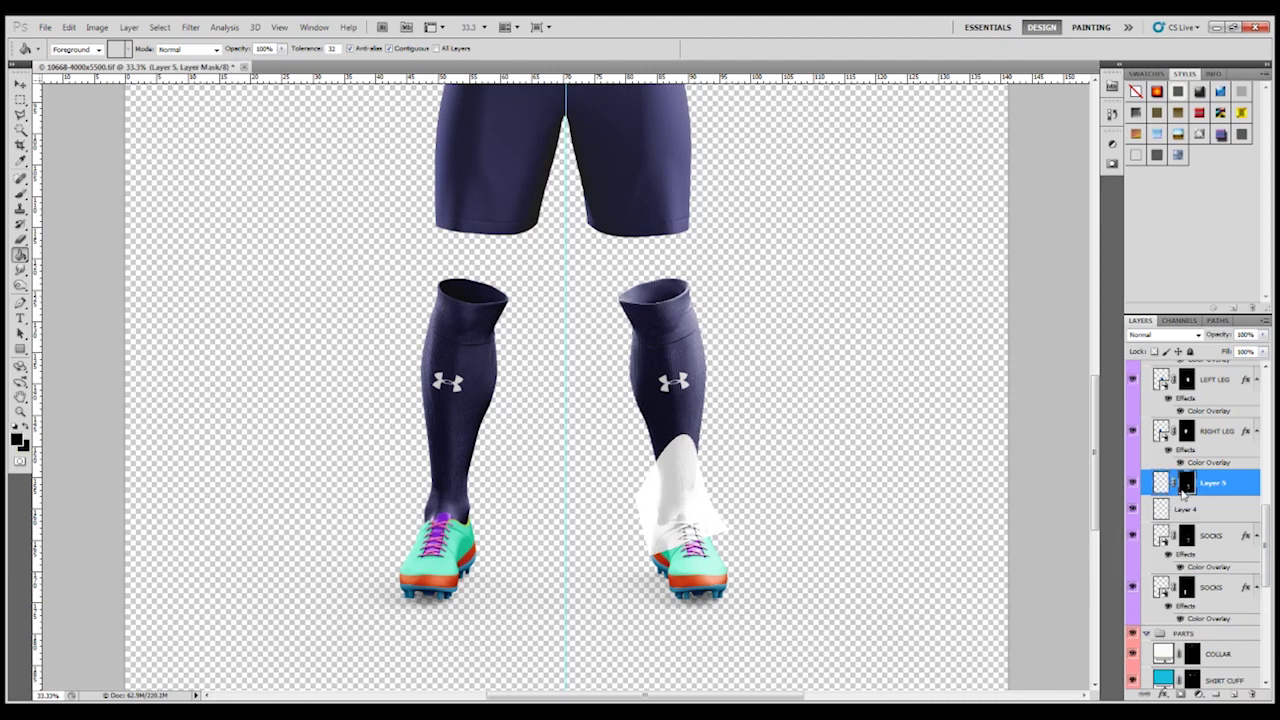
{"action": "key", "text": "ctrl+alt+z"}
{"action": "key", "text": "ctrl+alt+z"}
{"action": "left_click", "coordinate": [1199, 695]}
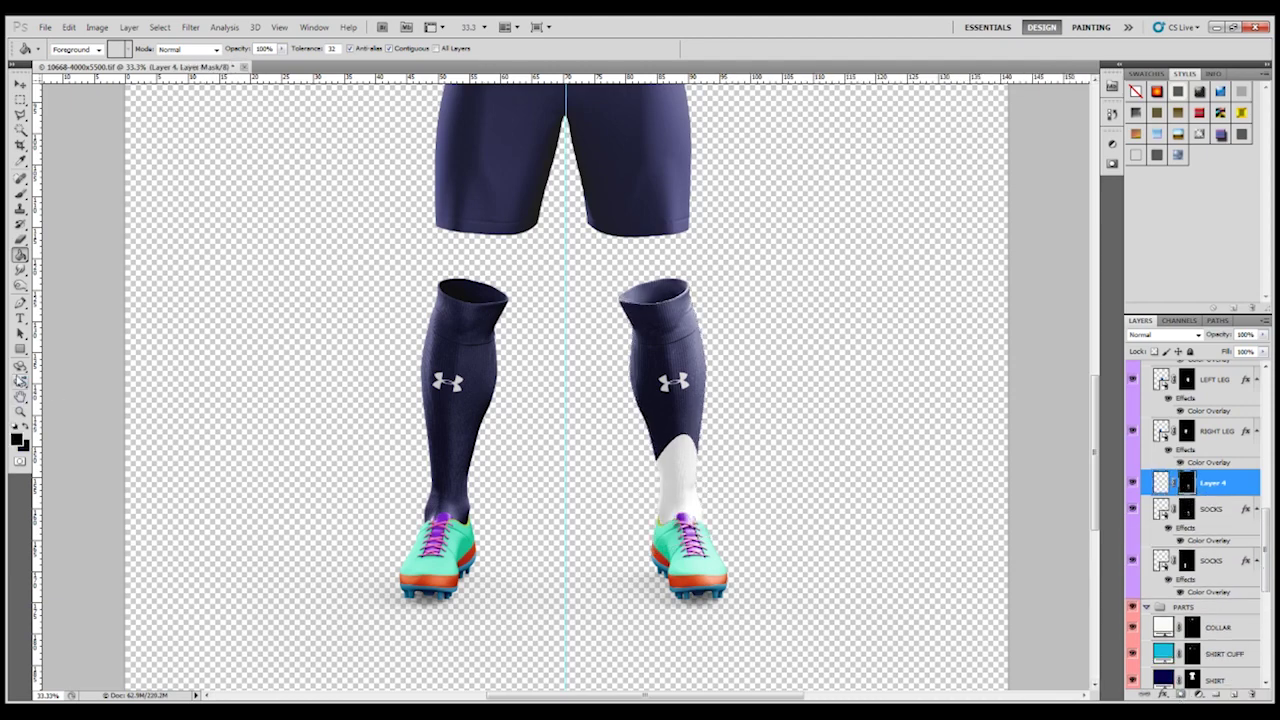
- Pen-trace the lower left sock as a triangle and convert it to a selection
{"action": "key", "text": "p"}
{"action": "left_click", "coordinate": [436, 437]}
{"action": "left_click", "coordinate": [520, 555]}
{"action": "left_click", "coordinate": [395, 540]}
{"action": "right_click", "coordinate": [395, 540]}
{"action": "left_click", "coordinate": [440, 575]}
{"action": "key", "text": "Return"}
- Fill the lower left sock white on a new masked layer and zoom out to the whole kit
{"action": "key", "text": "ctrl+shift+alt+n"}
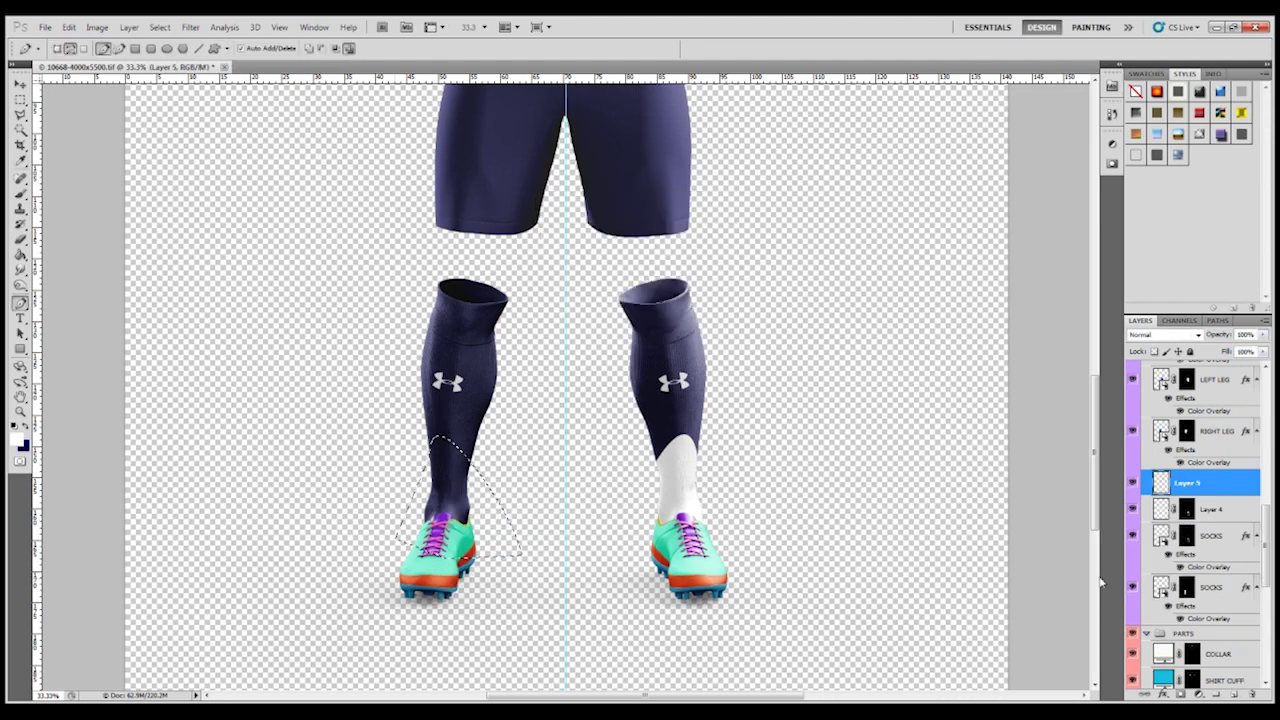
{"action": "key", "text": "g"}
{"action": "left_click", "coordinate": [460, 500]}
{"action": "left_click", "coordinate": [1181, 695]}
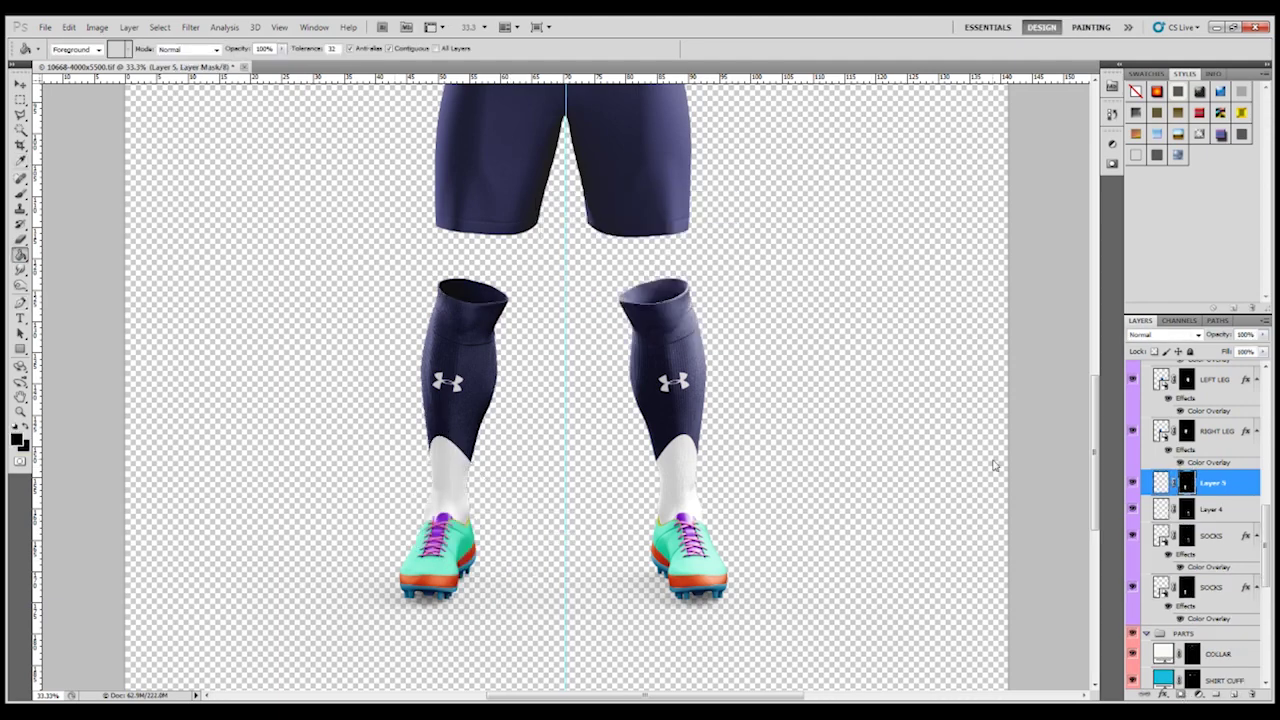
{"action": "scroll", "coordinate": [993, 463], "scroll_direction": "up", "scroll_amount": 3}
{"action": "scroll", "coordinate": [993, 463], "scroll_direction": "down", "scroll_amount": 2}
{"action": "left_click_drag", "start_coordinate": [468, 27], "coordinate": [480, 33]}
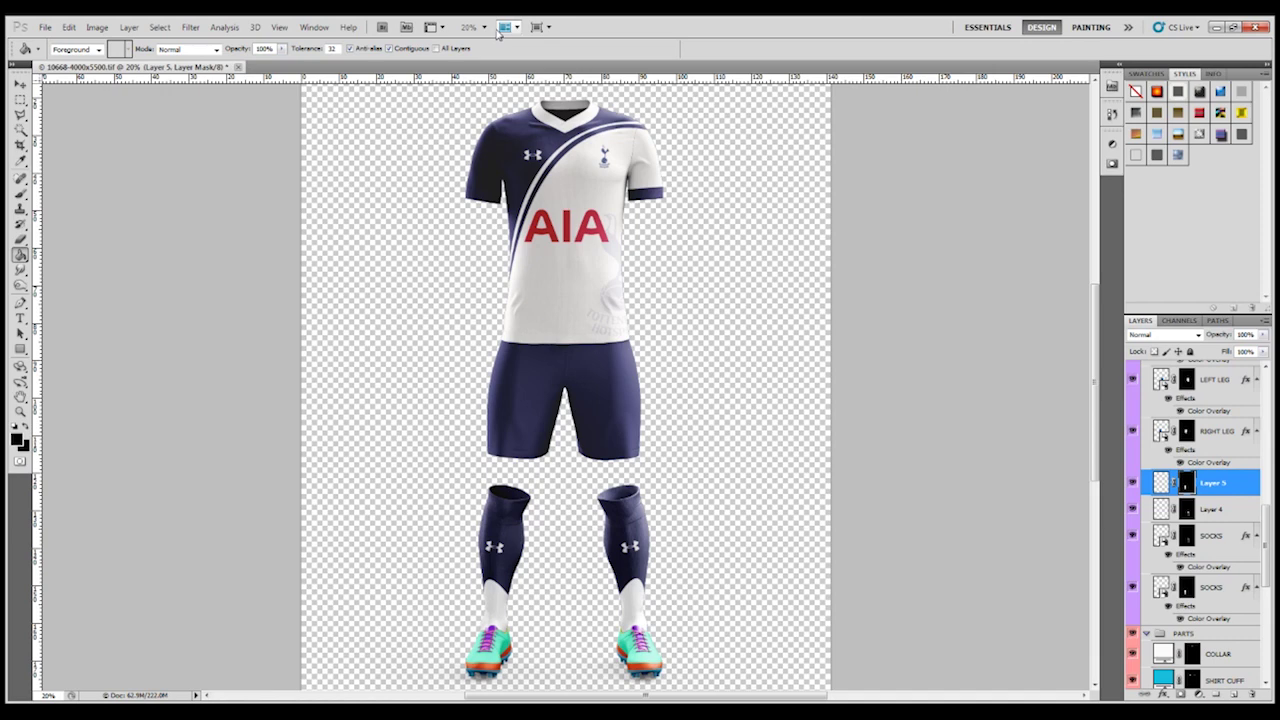
{"action": "left_click", "coordinate": [45, 27]}
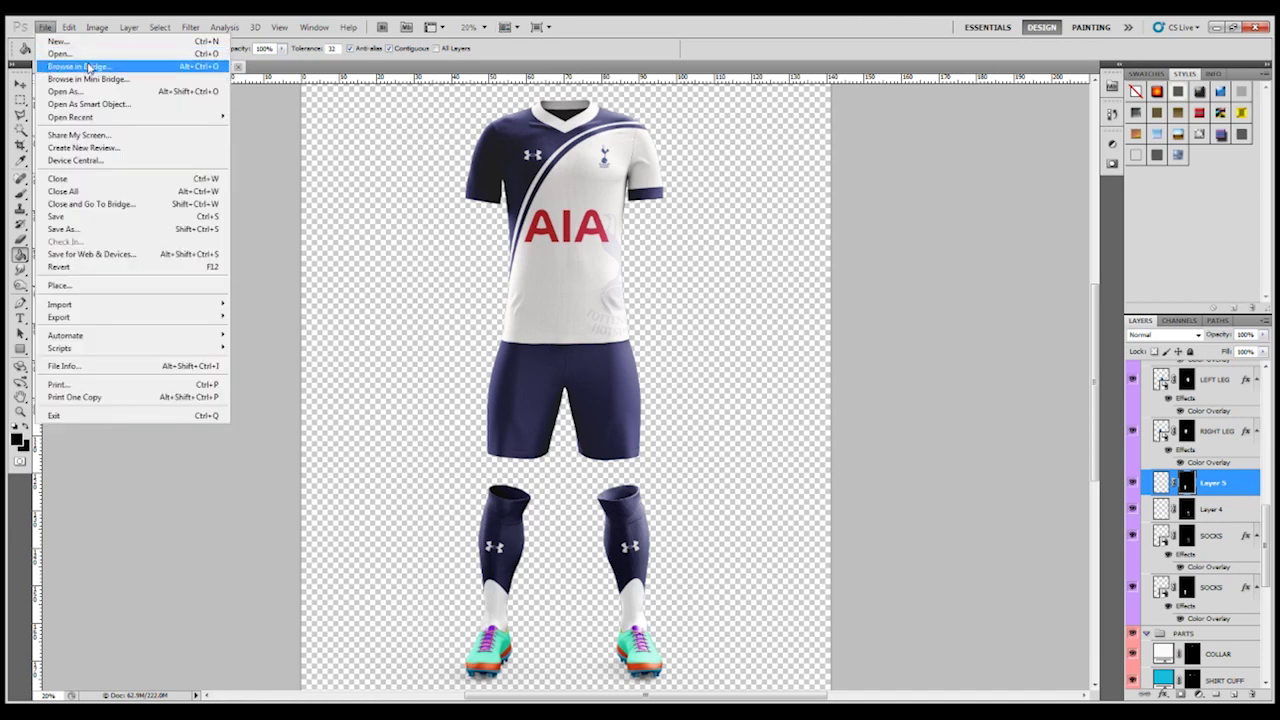
- Save the kit as PNG 'Spurs Home' in Desktop > Kits Made, accepting the PNG Options
{"action": "left_click", "coordinate": [91, 228]}
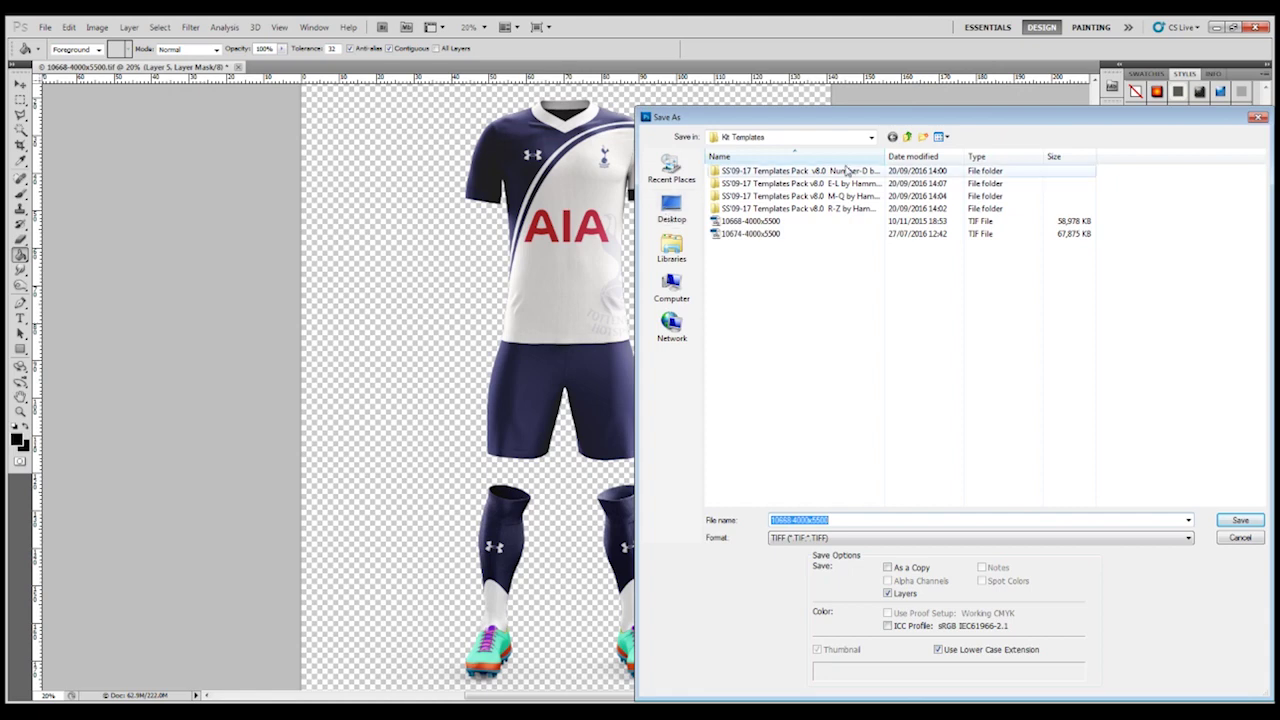
{"action": "left_click", "coordinate": [670, 212]}
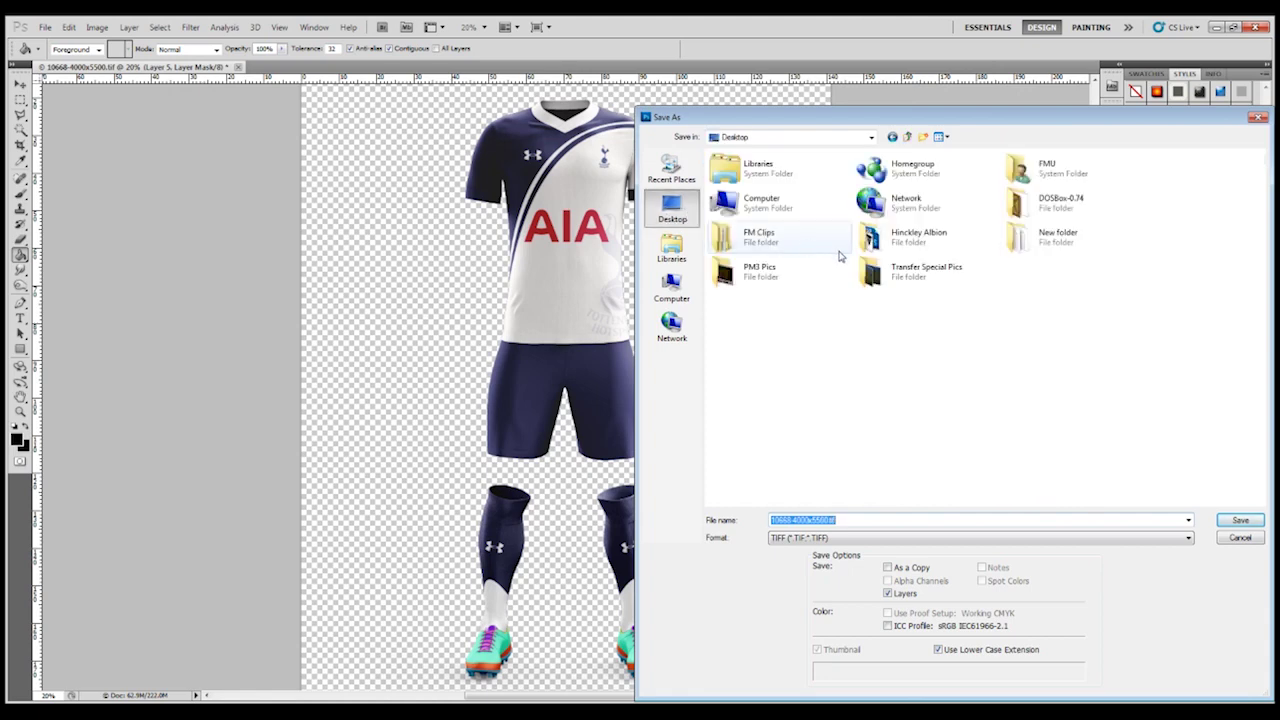
{"action": "double_click", "coordinate": [795, 240]}
{"action": "left_click", "coordinate": [888, 537]}
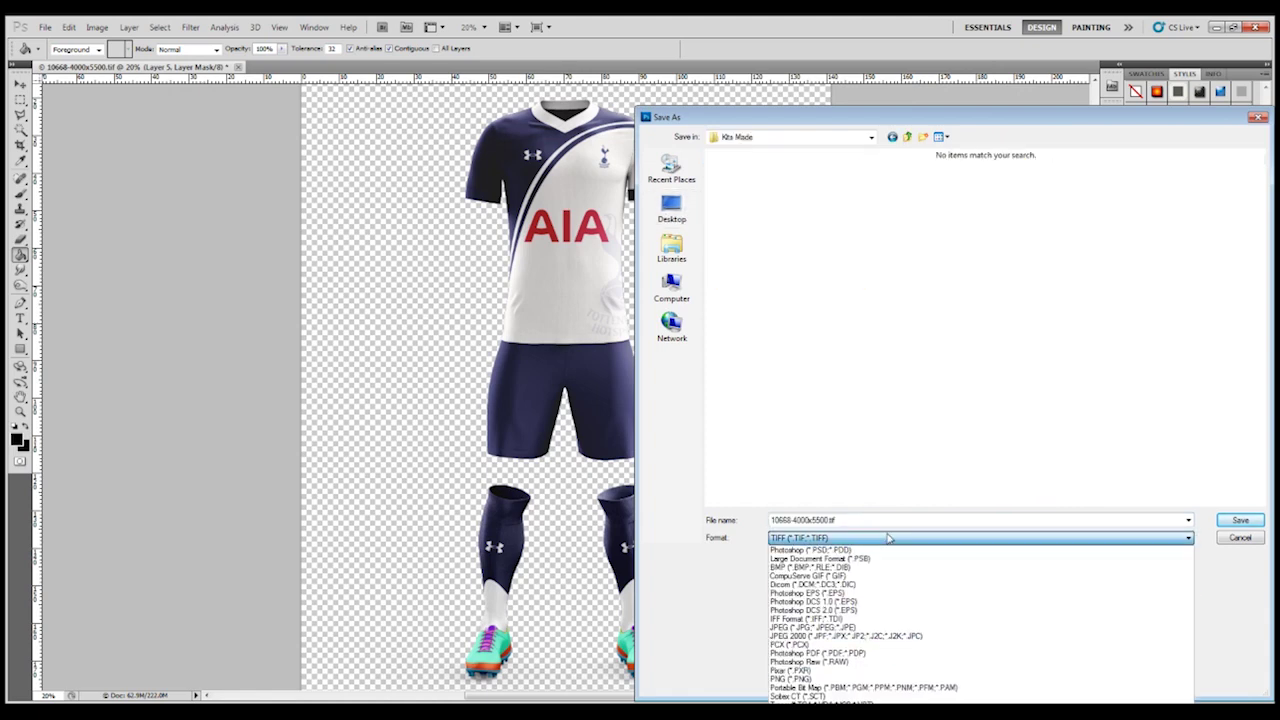
{"action": "left_click", "coordinate": [800, 679]}
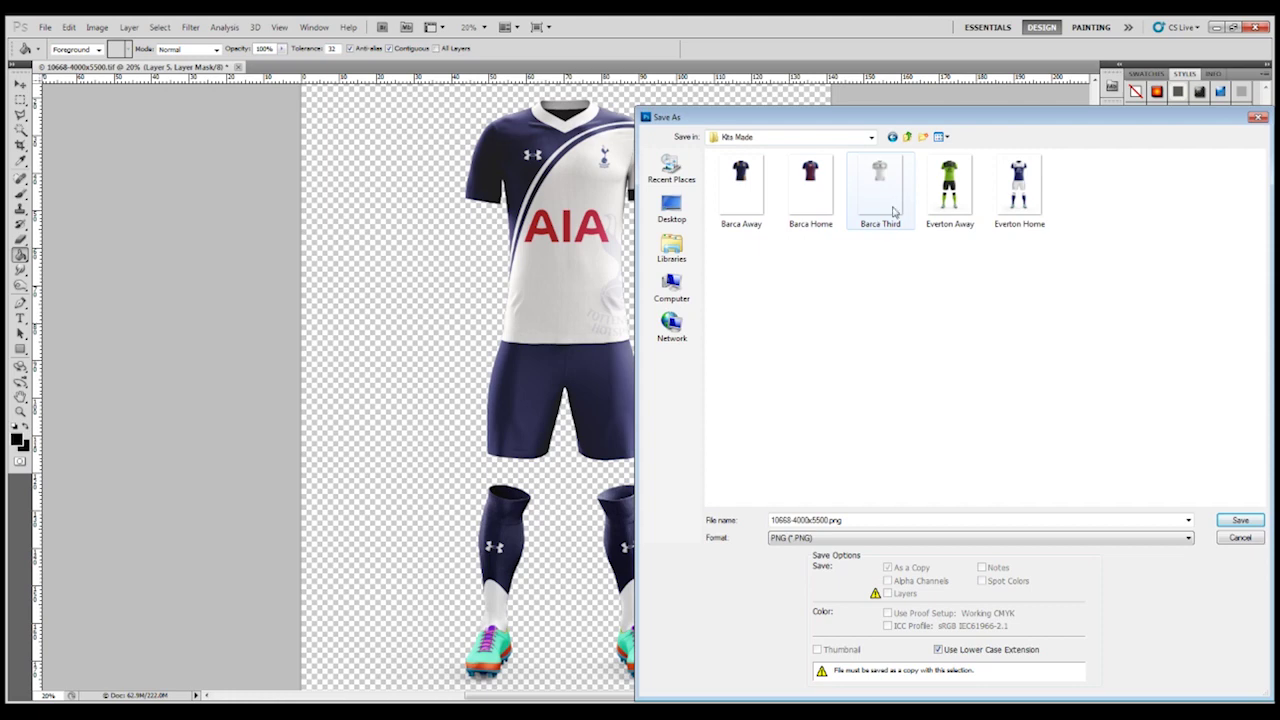
{"action": "left_click", "coordinate": [886, 519]}
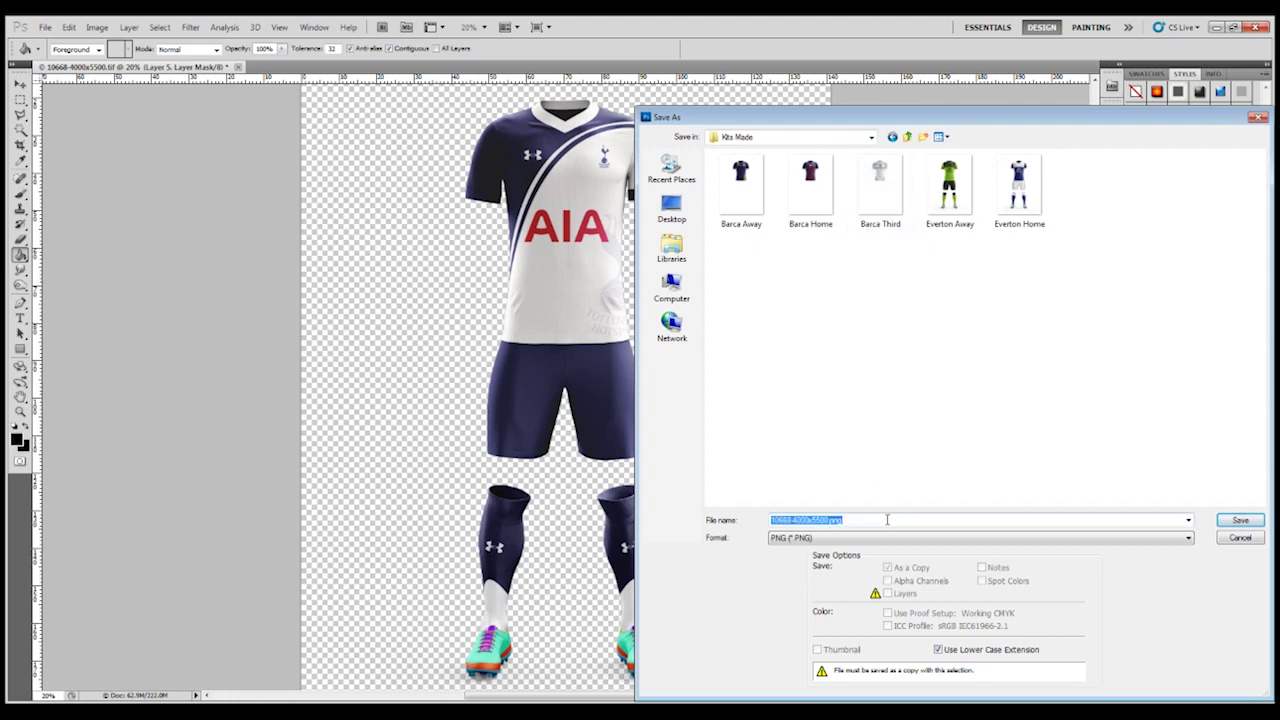
{"action": "type", "text": "Spurs Home"}
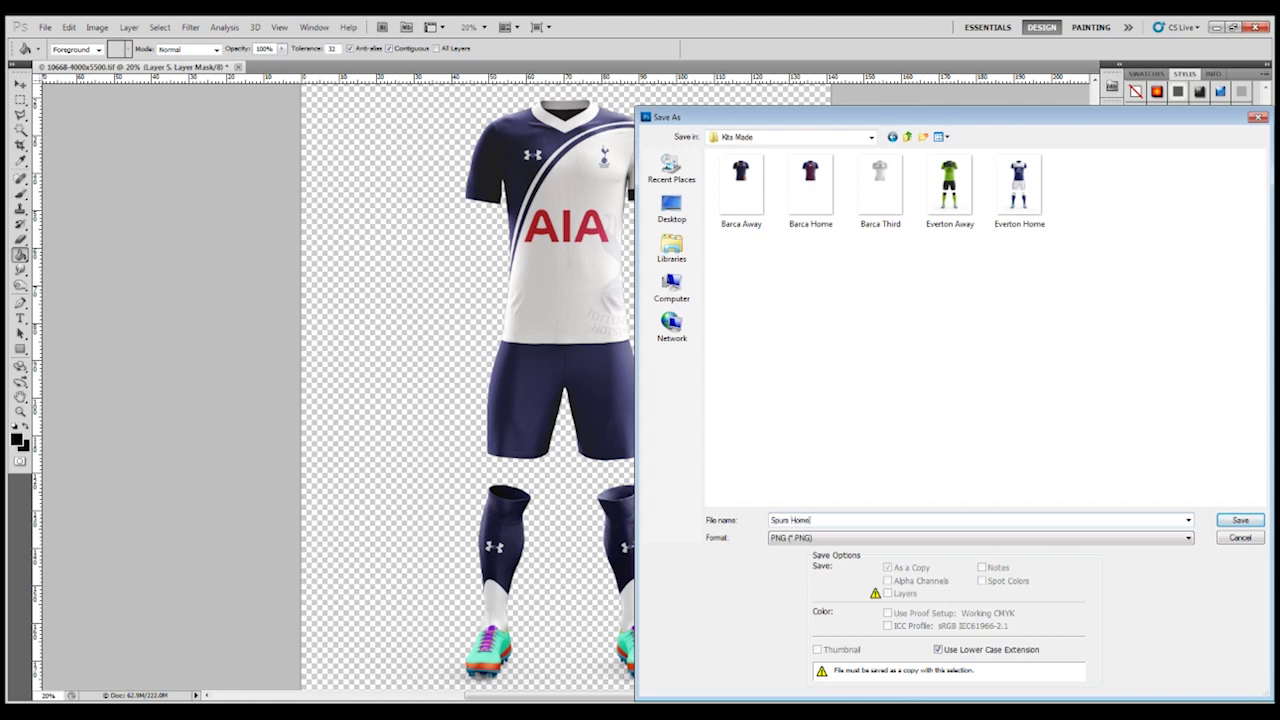
{"action": "key", "text": "Return"}
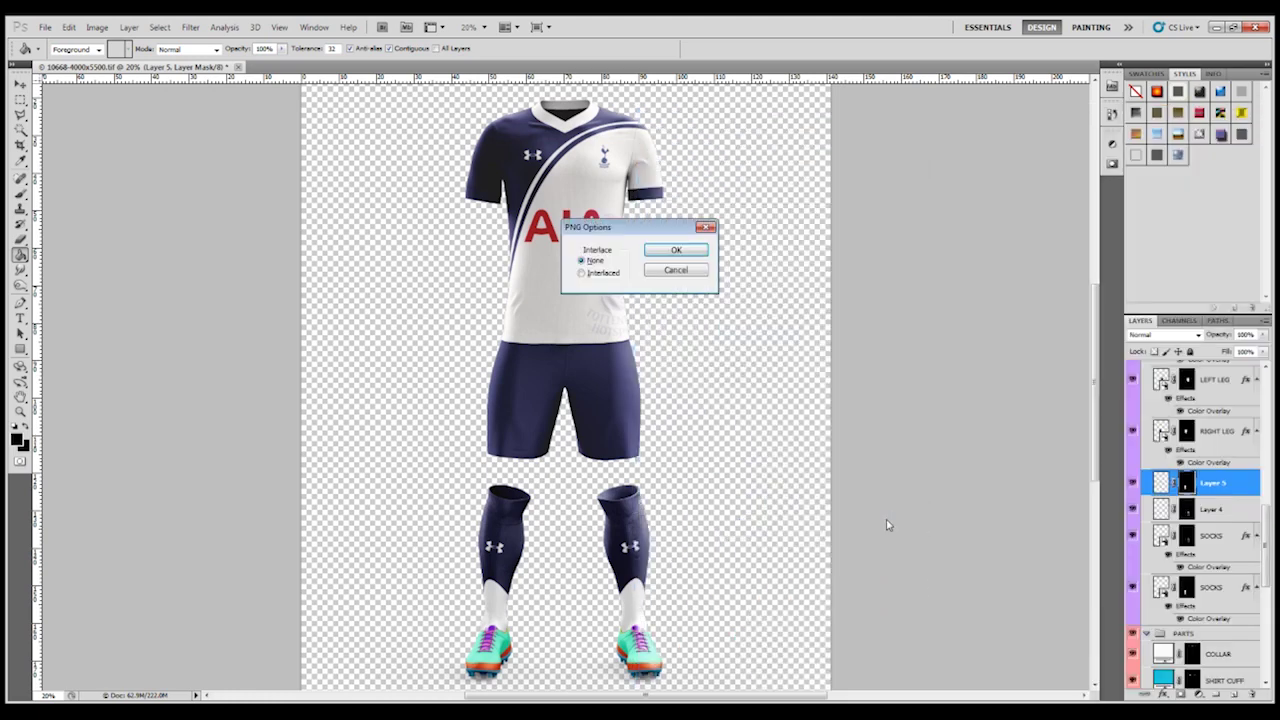
{"action": "left_click", "coordinate": [698, 249]}
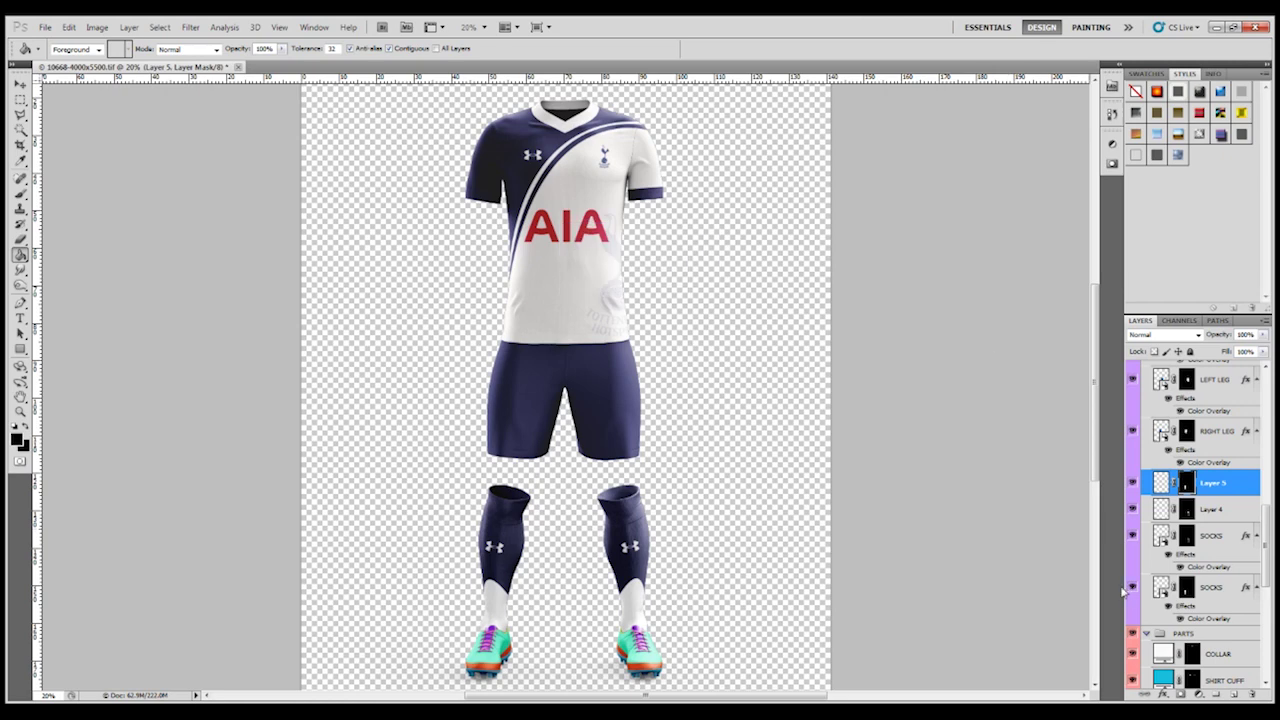
{"action": "scroll", "coordinate": [1132, 633], "scroll_direction": "up", "scroll_amount": 8}
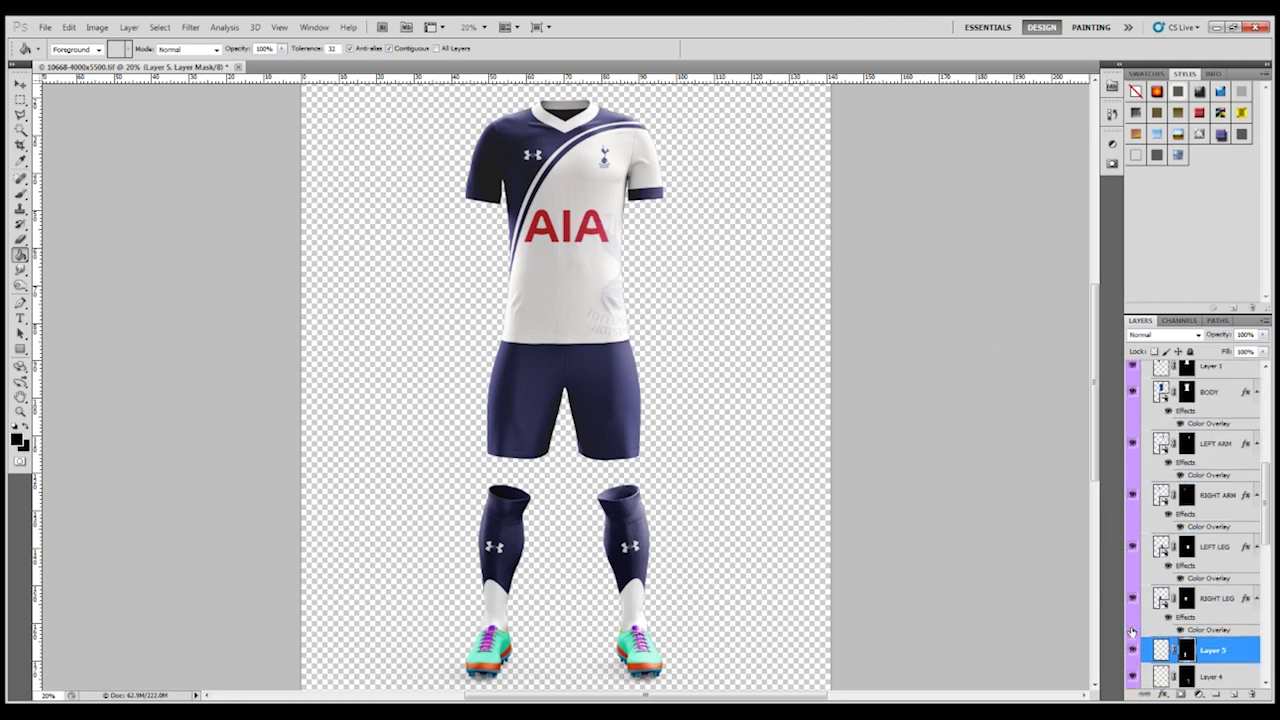
- Close the template without saving and reopen Spurs Home.png from Kits Made
{"action": "left_click", "coordinate": [238, 67]}
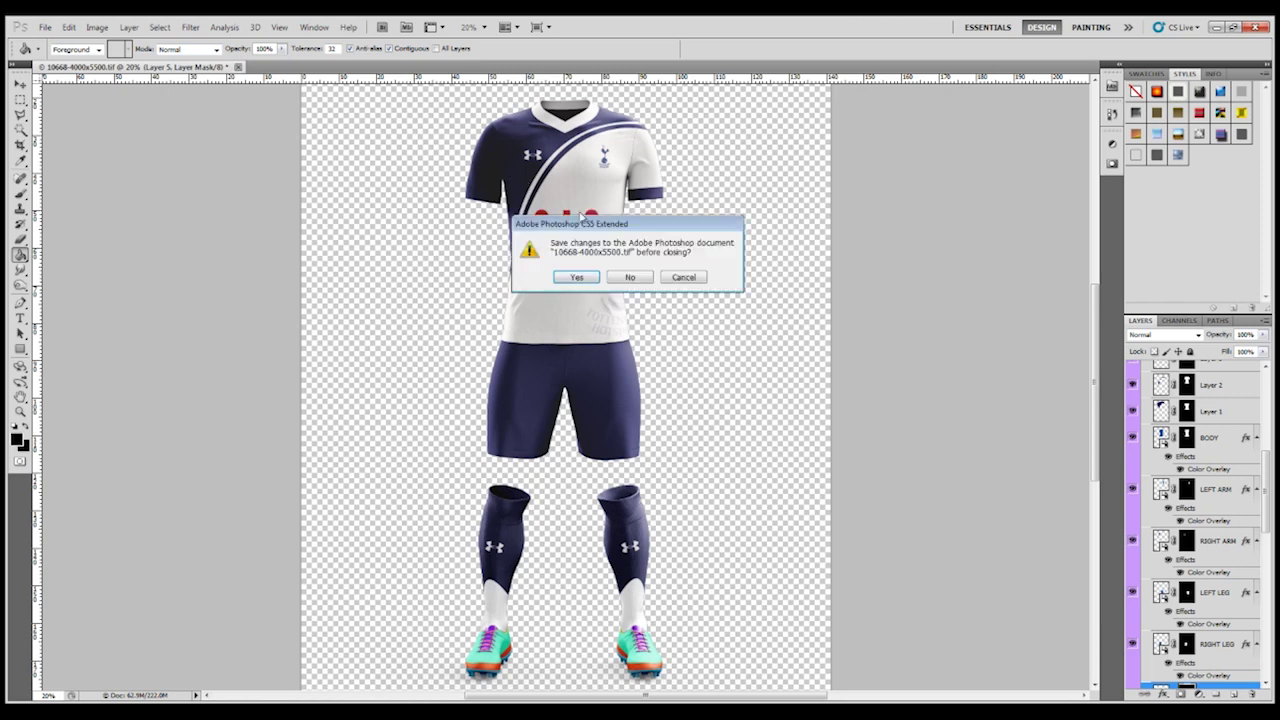
{"action": "left_click", "coordinate": [641, 277]}
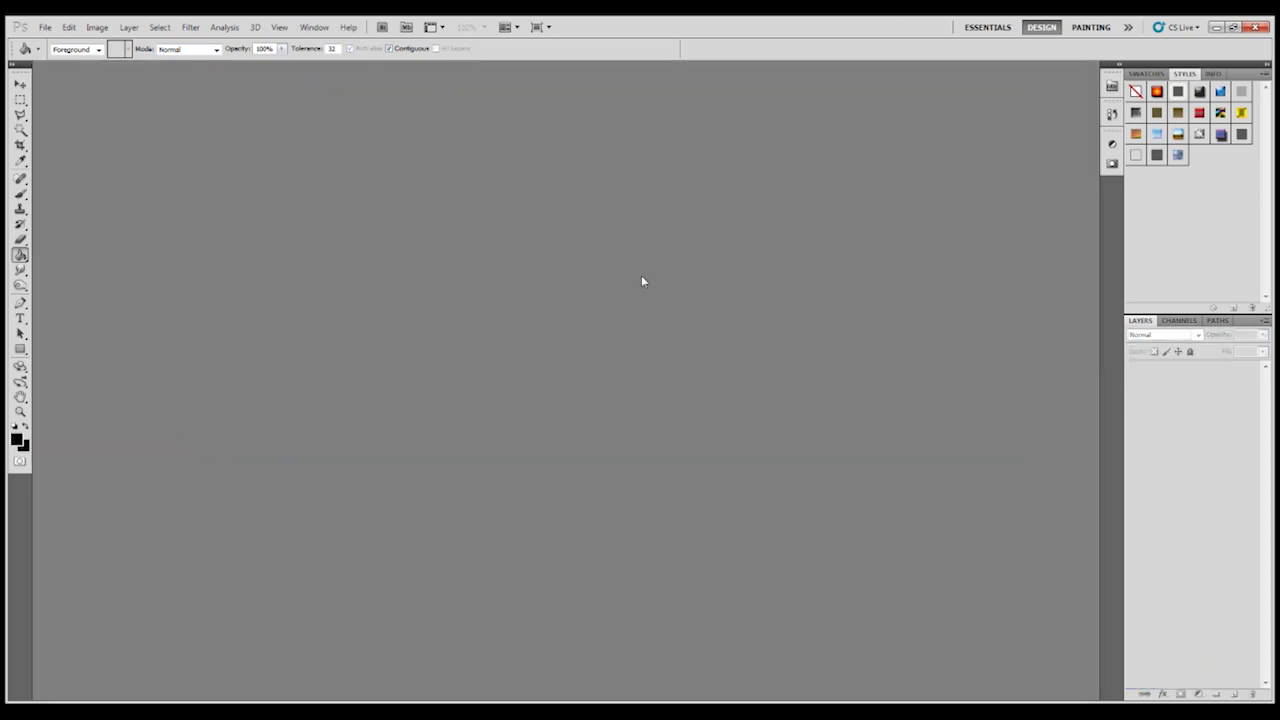
{"action": "left_click", "coordinate": [45, 27]}
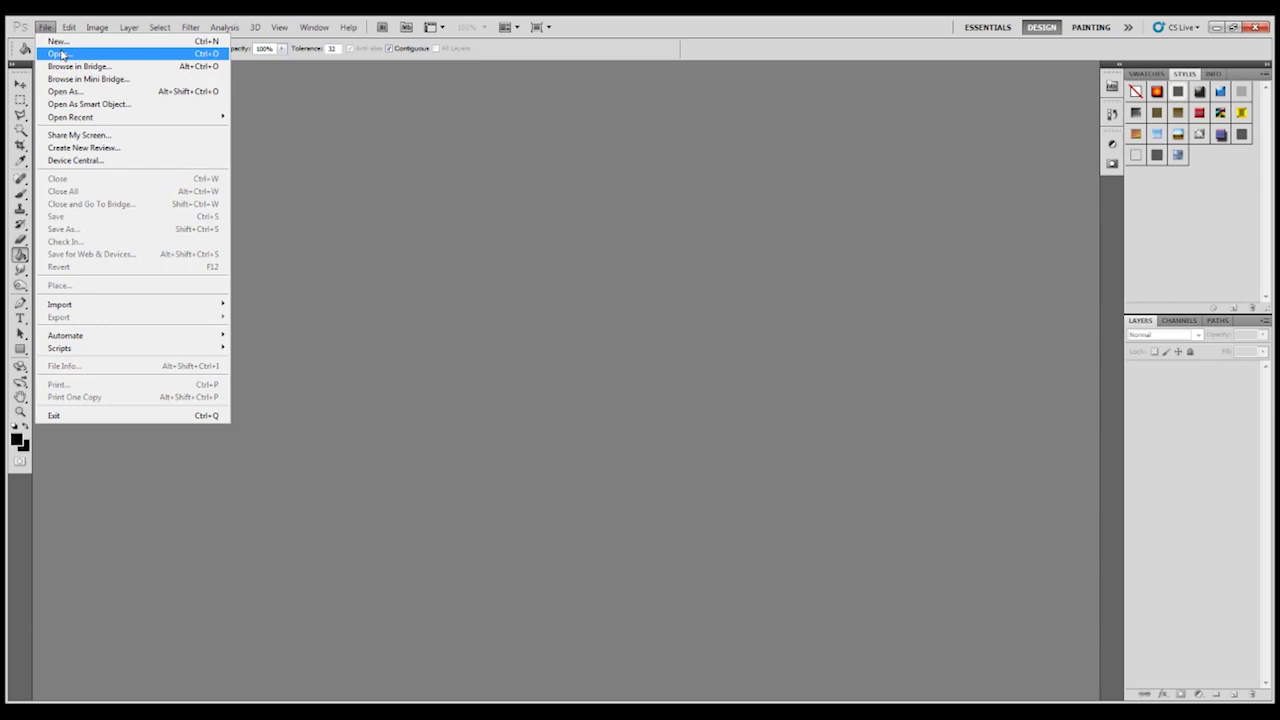
{"action": "left_click", "coordinate": [62, 53]}
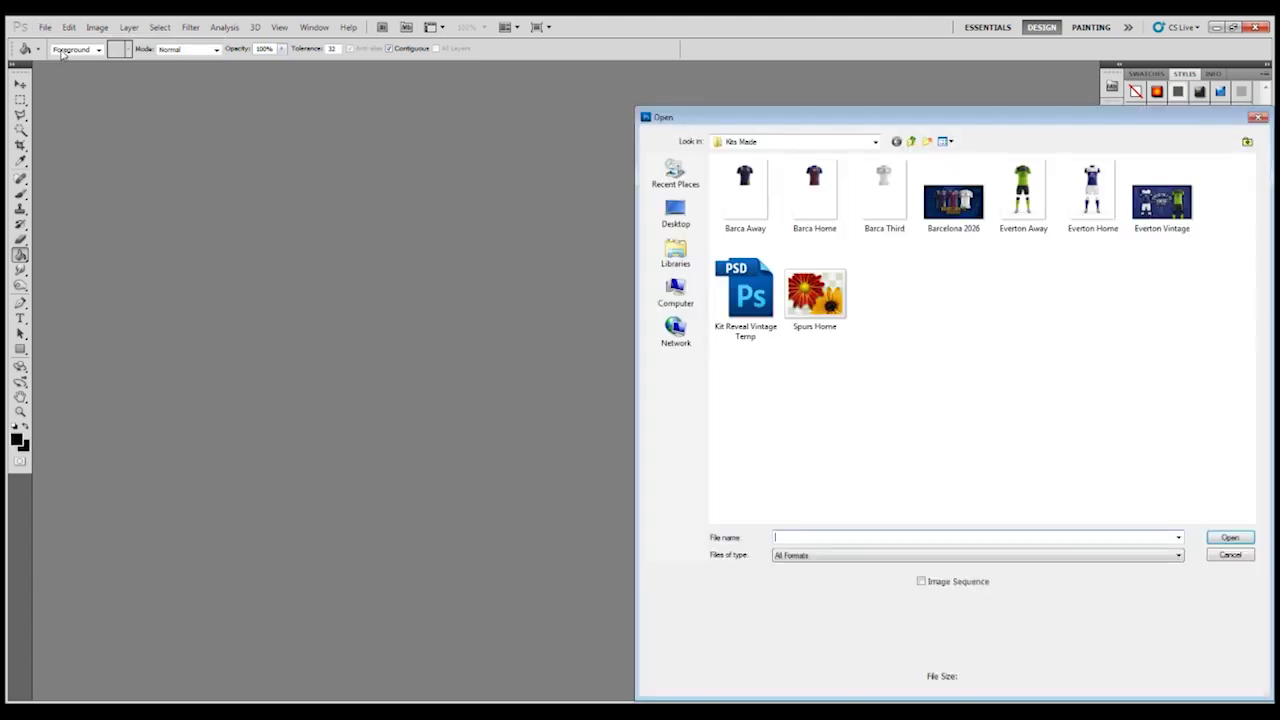
{"action": "double_click", "coordinate": [821, 284]}
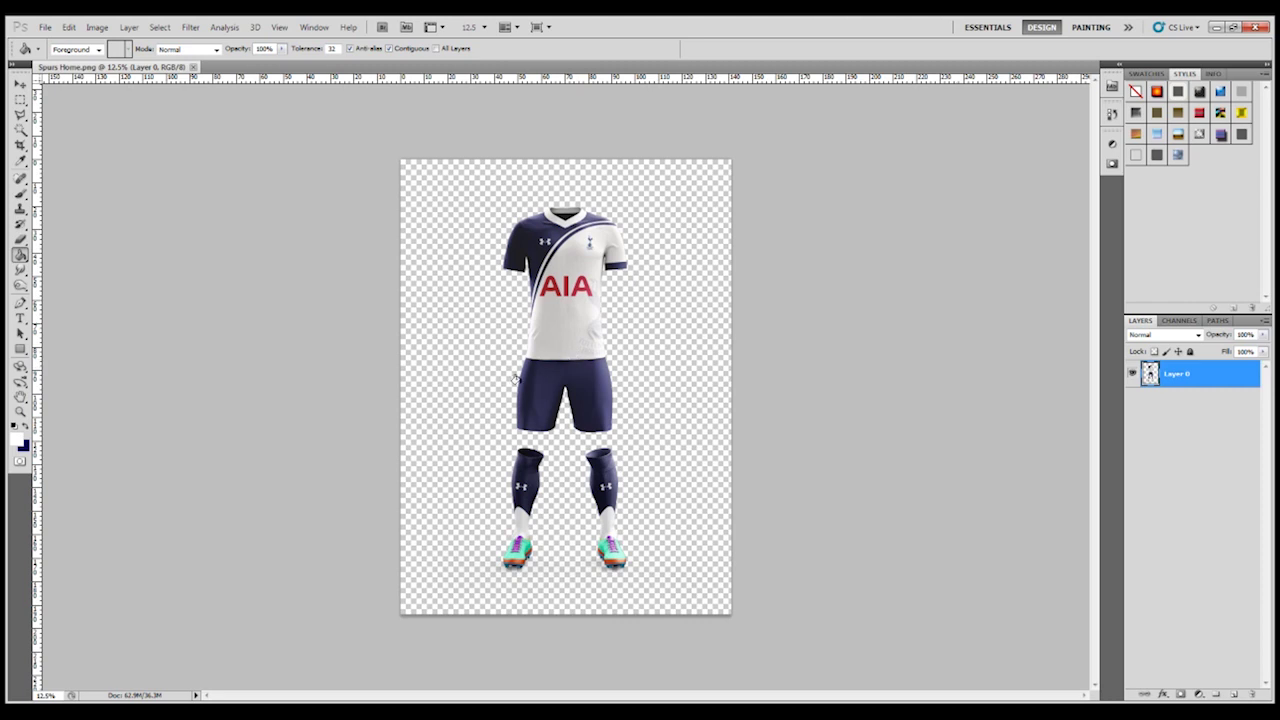
- Brush a Quick Selection over the shirt, zooming in to extend it beside the right shoulder
{"action": "left_click", "coordinate": [20, 131]}
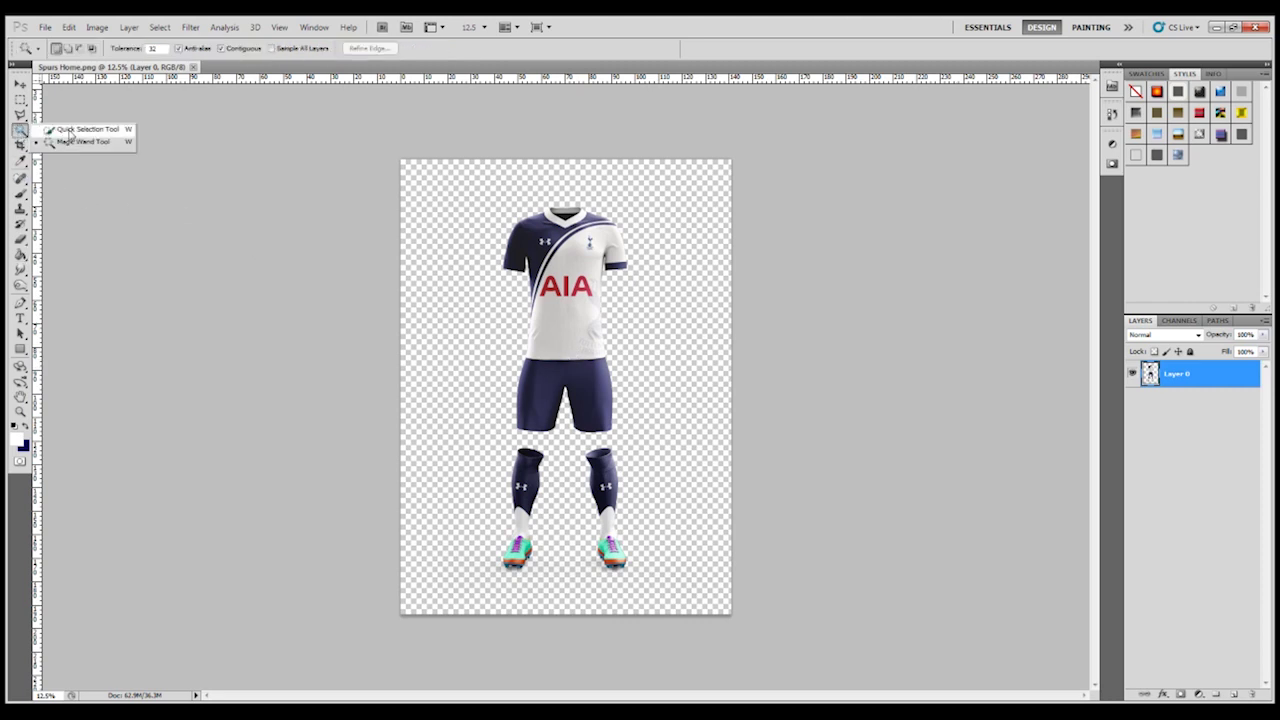
{"action": "left_click", "coordinate": [80, 129]}
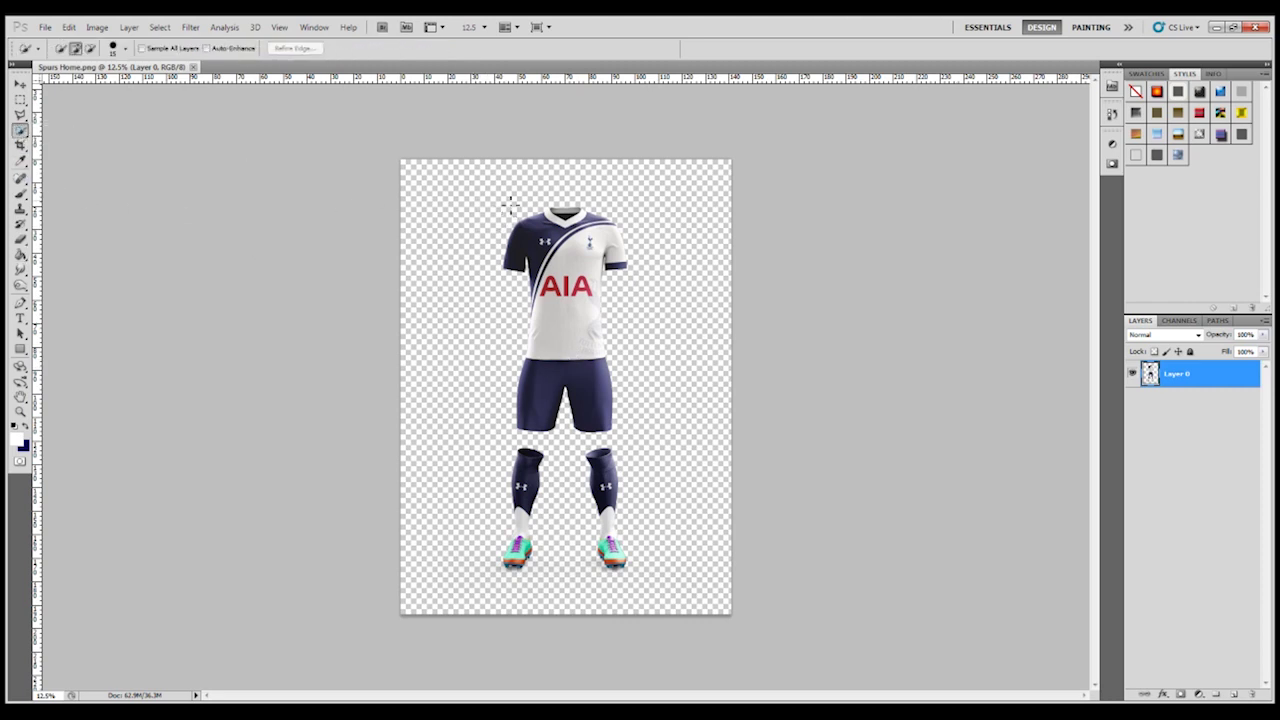
{"action": "mouse_move", "coordinate": [583, 205]}
{"action": "left_mouse_down"}
{"action": "mouse_move", "coordinate": [605, 225]}
{"action": "mouse_move", "coordinate": [617, 310]}
{"action": "left_mouse_up"}
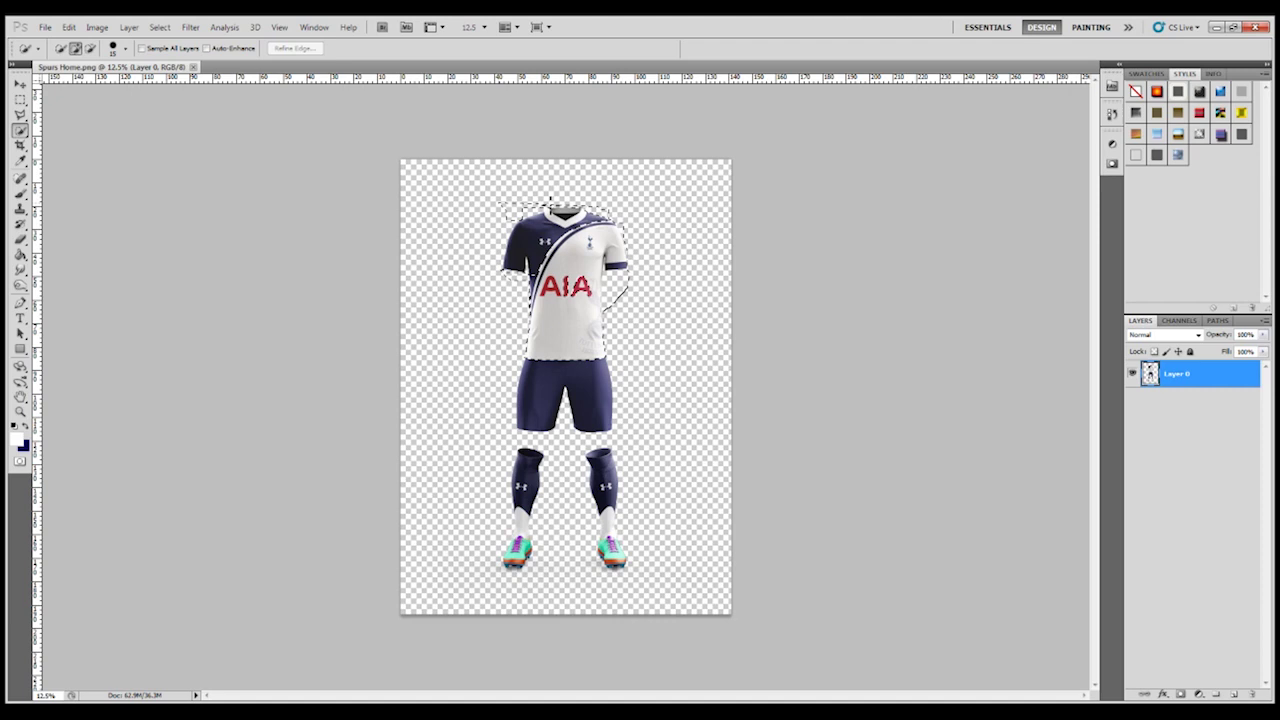
{"action": "mouse_move", "coordinate": [520, 240]}
{"action": "left_mouse_down"}
{"action": "mouse_move", "coordinate": [499, 282]}
{"action": "mouse_move", "coordinate": [535, 318]}
{"action": "mouse_move", "coordinate": [533, 300]}
{"action": "mouse_move", "coordinate": [626, 291]}
{"action": "mouse_move", "coordinate": [594, 246]}
{"action": "left_mouse_up"}
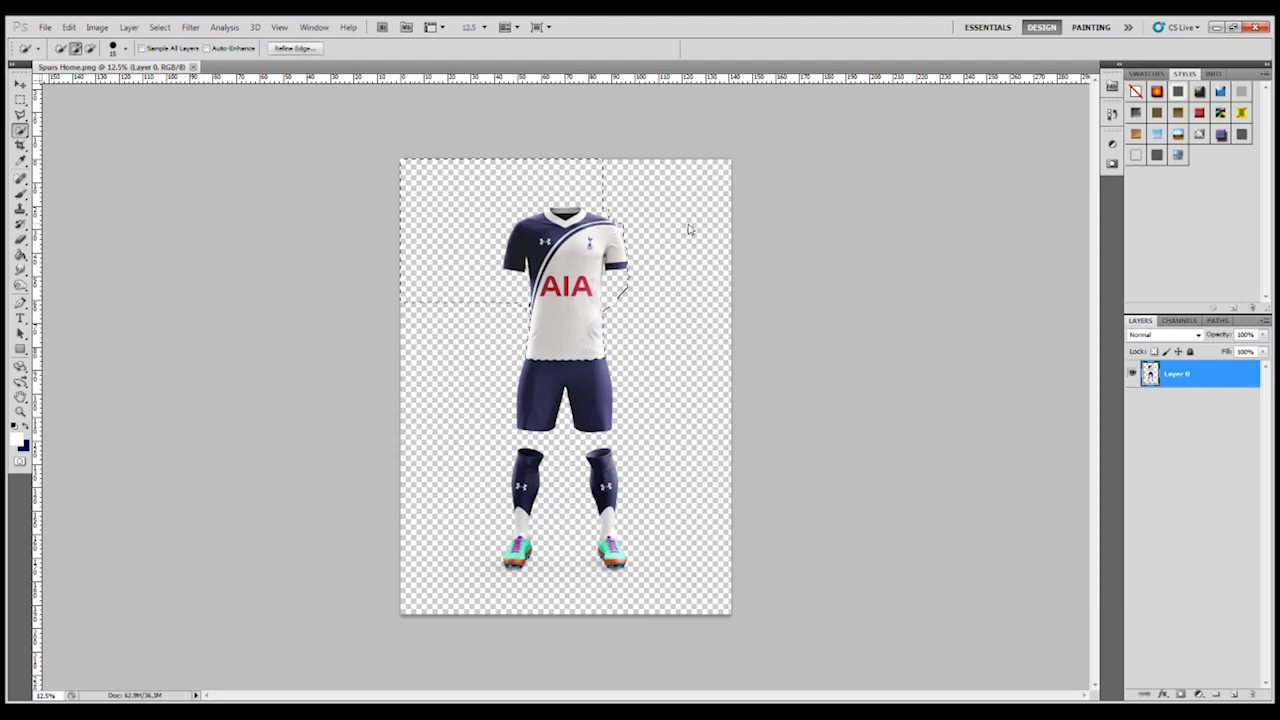
{"action": "key", "text": "ctrl+plus"}
{"action": "key", "text": "ctrl+plus"}
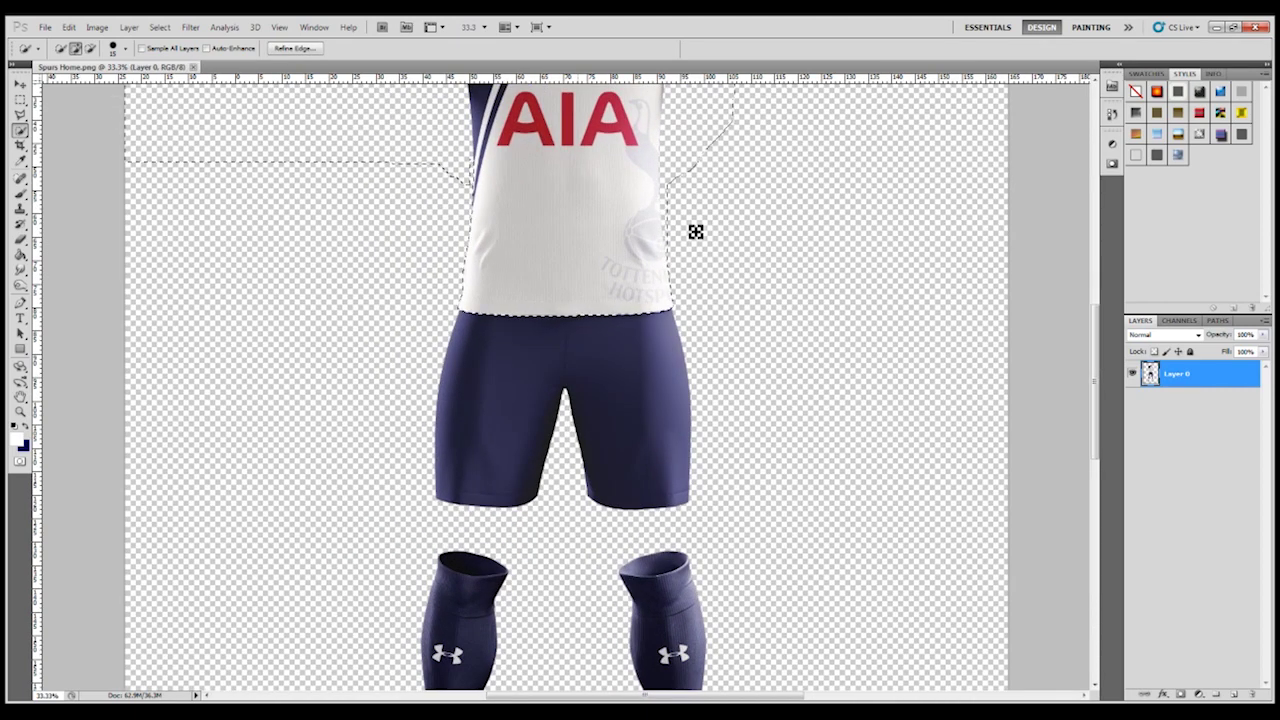
{"action": "scroll", "coordinate": [692, 238], "scroll_direction": "up", "scroll_amount": 3}
{"action": "scroll", "coordinate": [724, 372], "scroll_direction": "up", "scroll_amount": 3}
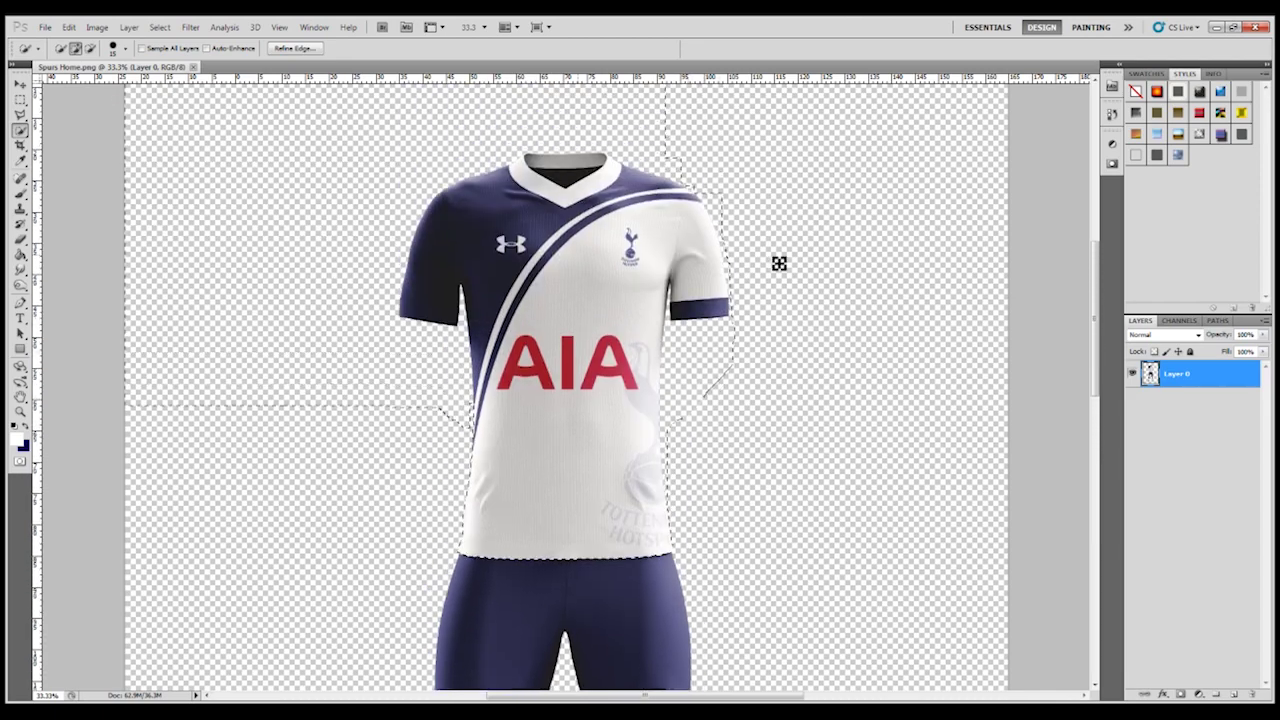
{"action": "mouse_move", "coordinate": [729, 214]}
{"action": "left_mouse_down"}
{"action": "mouse_move", "coordinate": [747, 292]}
{"action": "mouse_move", "coordinate": [736, 399]}
{"action": "mouse_move", "coordinate": [709, 422]}
{"action": "mouse_move", "coordinate": [775, 328]}
{"action": "mouse_move", "coordinate": [763, 321]}
{"action": "mouse_move", "coordinate": [729, 414]}
{"action": "mouse_move", "coordinate": [681, 438]}
{"action": "mouse_move", "coordinate": [672, 427]}
{"action": "mouse_move", "coordinate": [690, 489]}
{"action": "mouse_move", "coordinate": [713, 512]}
{"action": "mouse_move", "coordinate": [748, 510]}
{"action": "mouse_move", "coordinate": [698, 521]}
{"action": "left_mouse_up"}
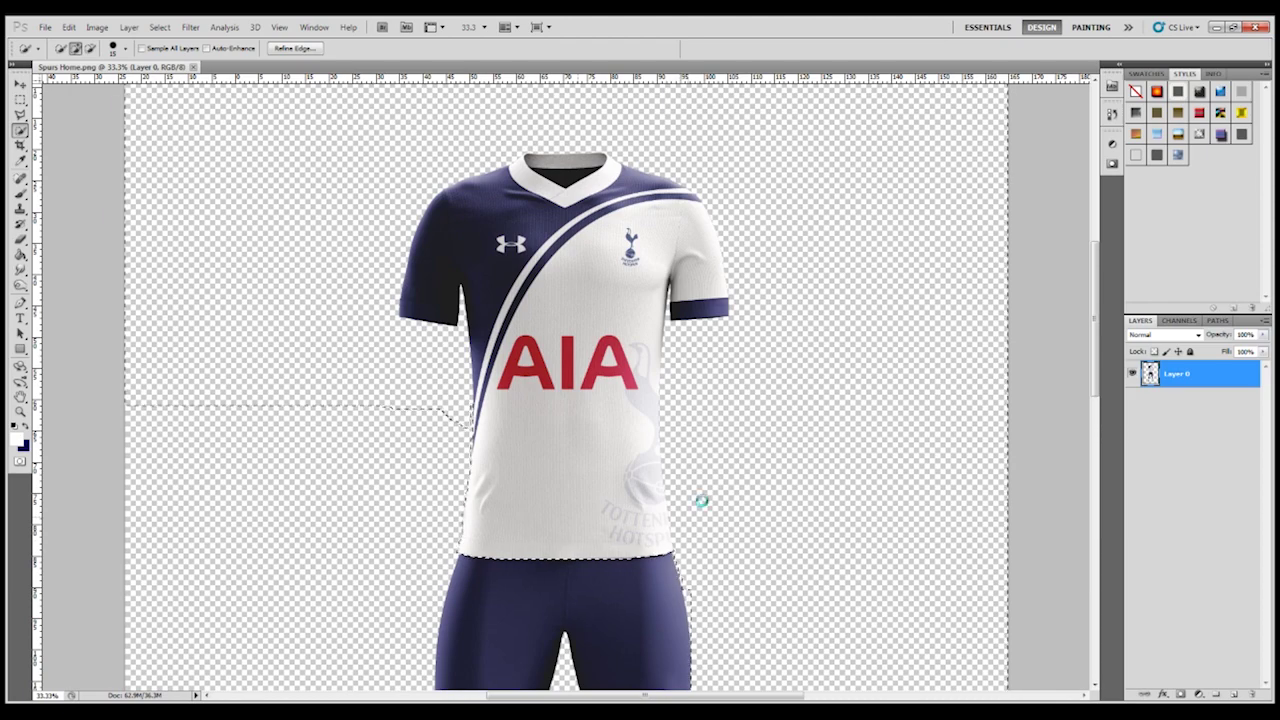
{"action": "scroll", "coordinate": [749, 509], "scroll_direction": "down", "scroll_amount": 5}
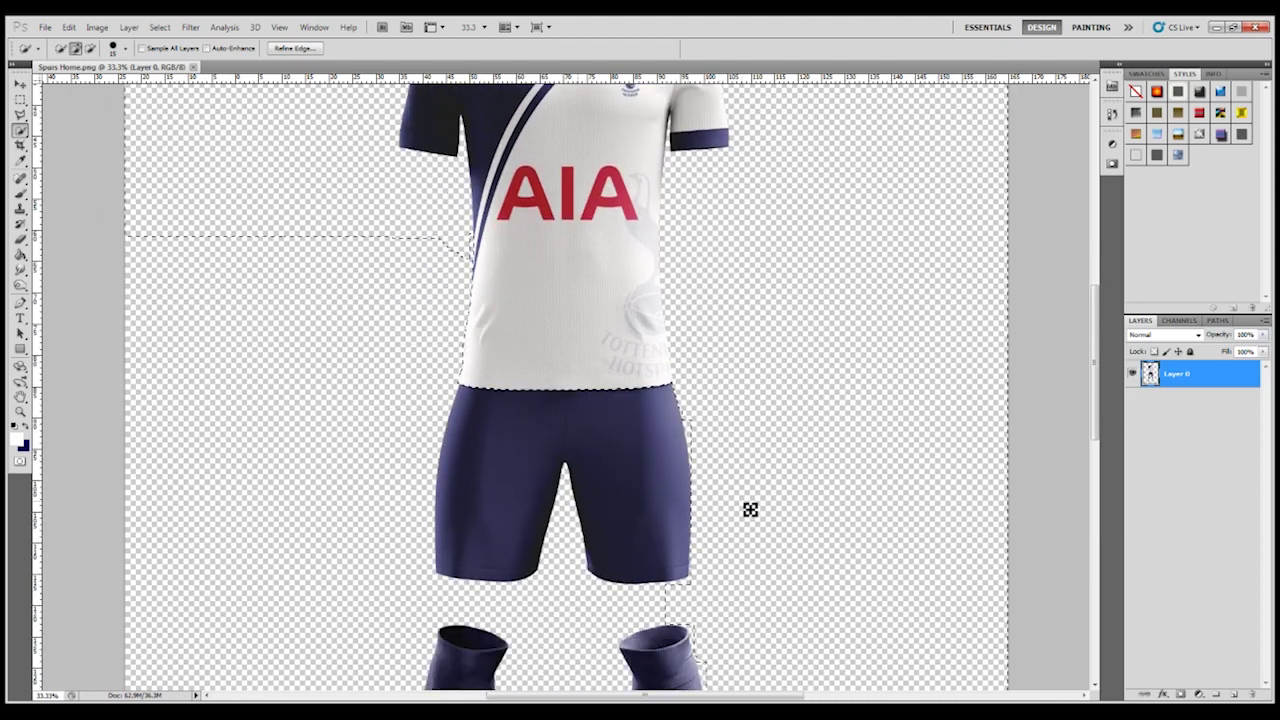
{"action": "scroll", "coordinate": [750, 510], "scroll_direction": "down", "scroll_amount": 5}
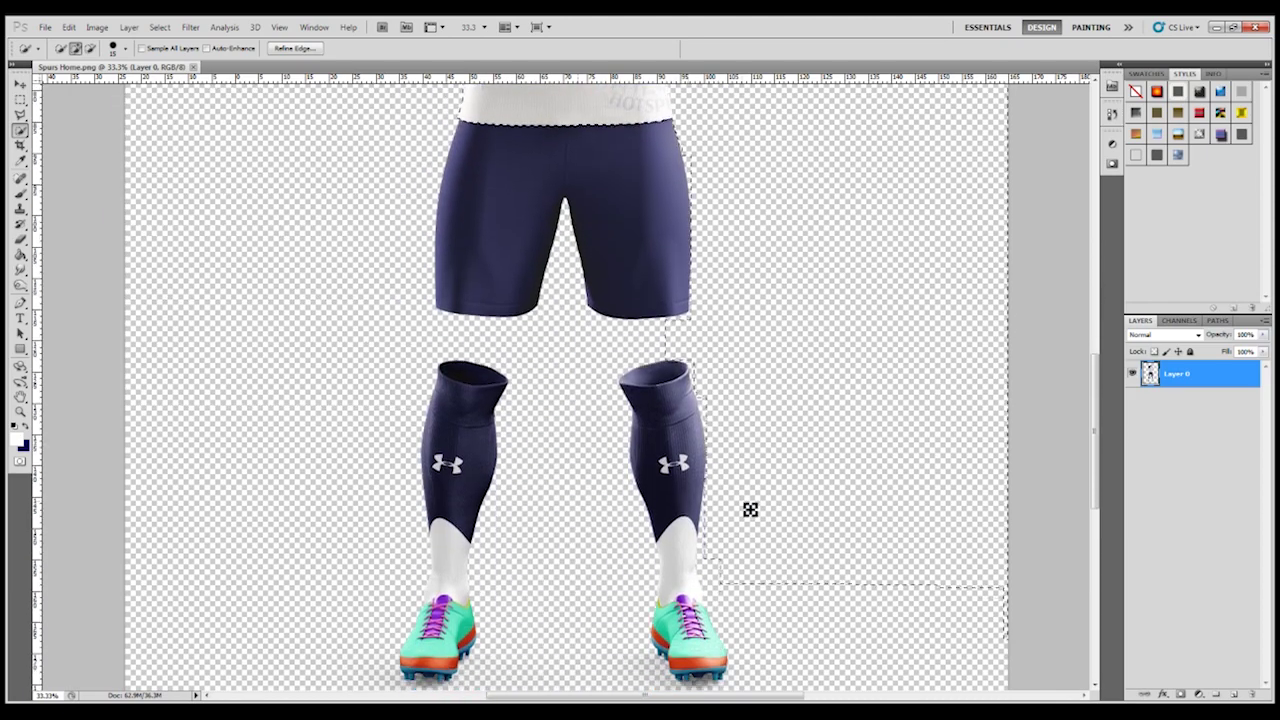
{"action": "scroll", "coordinate": [750, 510], "scroll_direction": "up", "scroll_amount": 6}
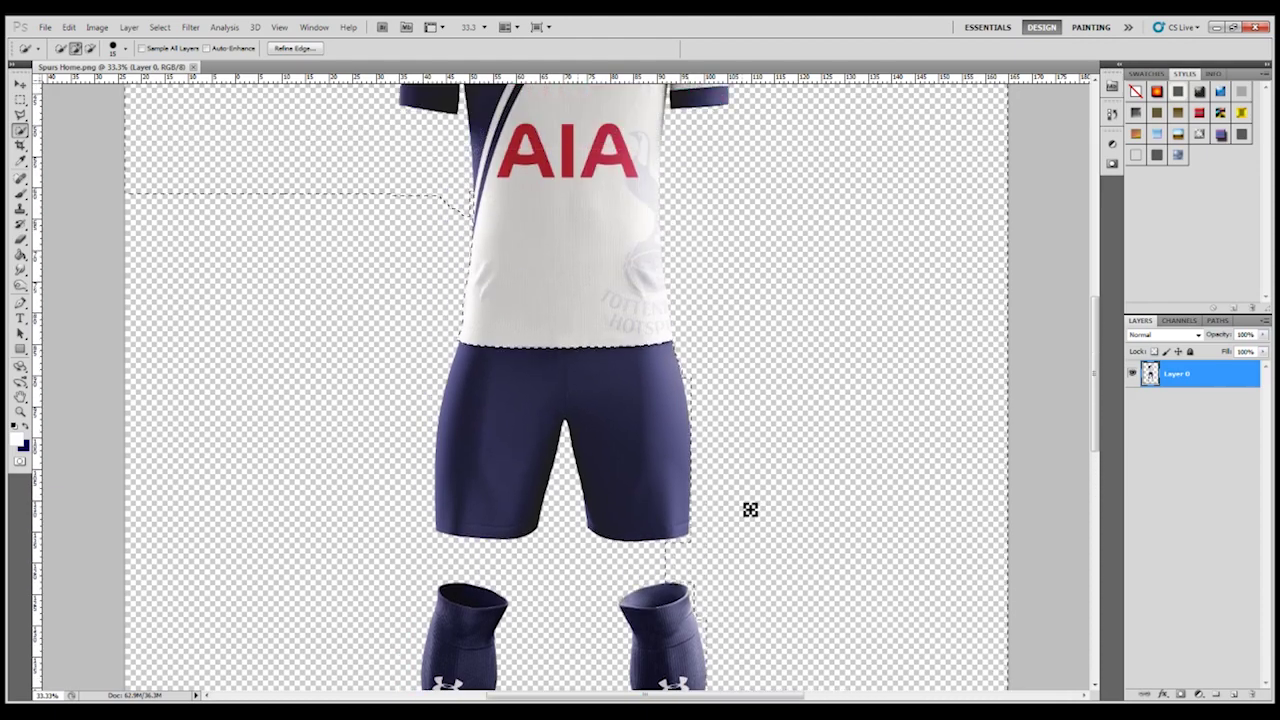
{"action": "left_click", "coordinate": [296, 49]}
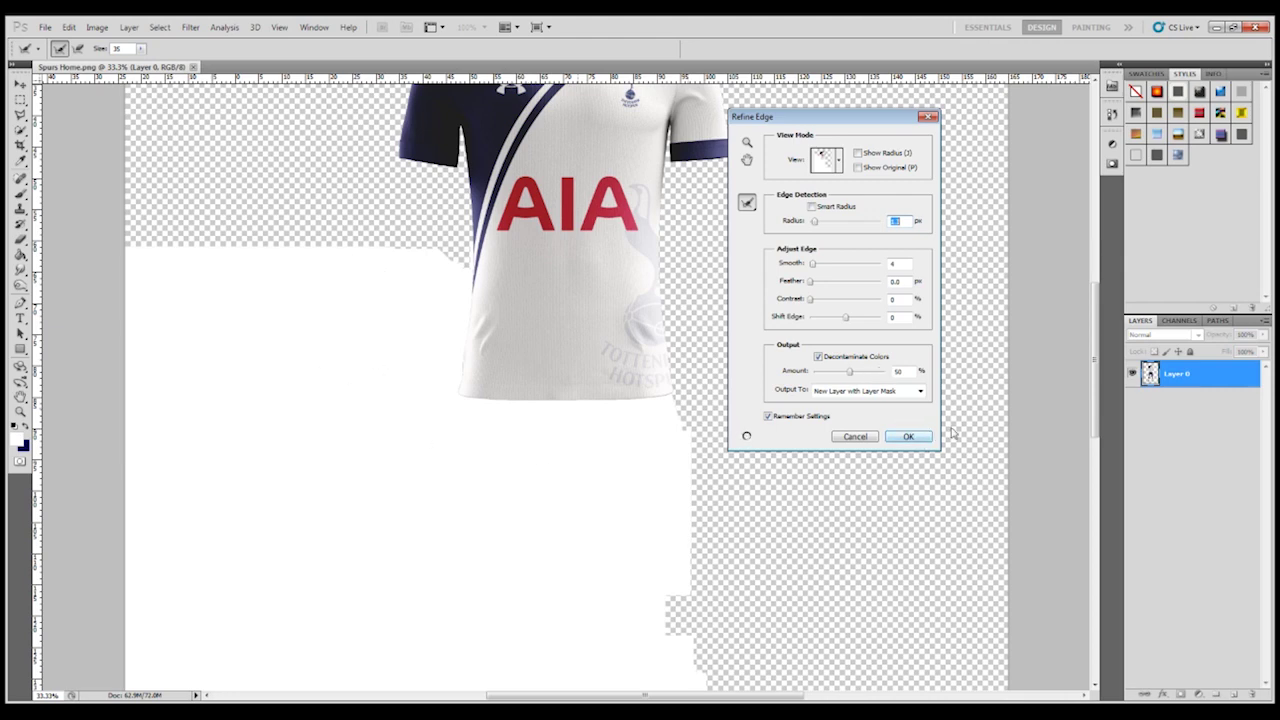
- Apply Refine Edge with output to New Layer with Layer Mask, isolating the shirt
{"action": "left_click", "coordinate": [1100, 257]}
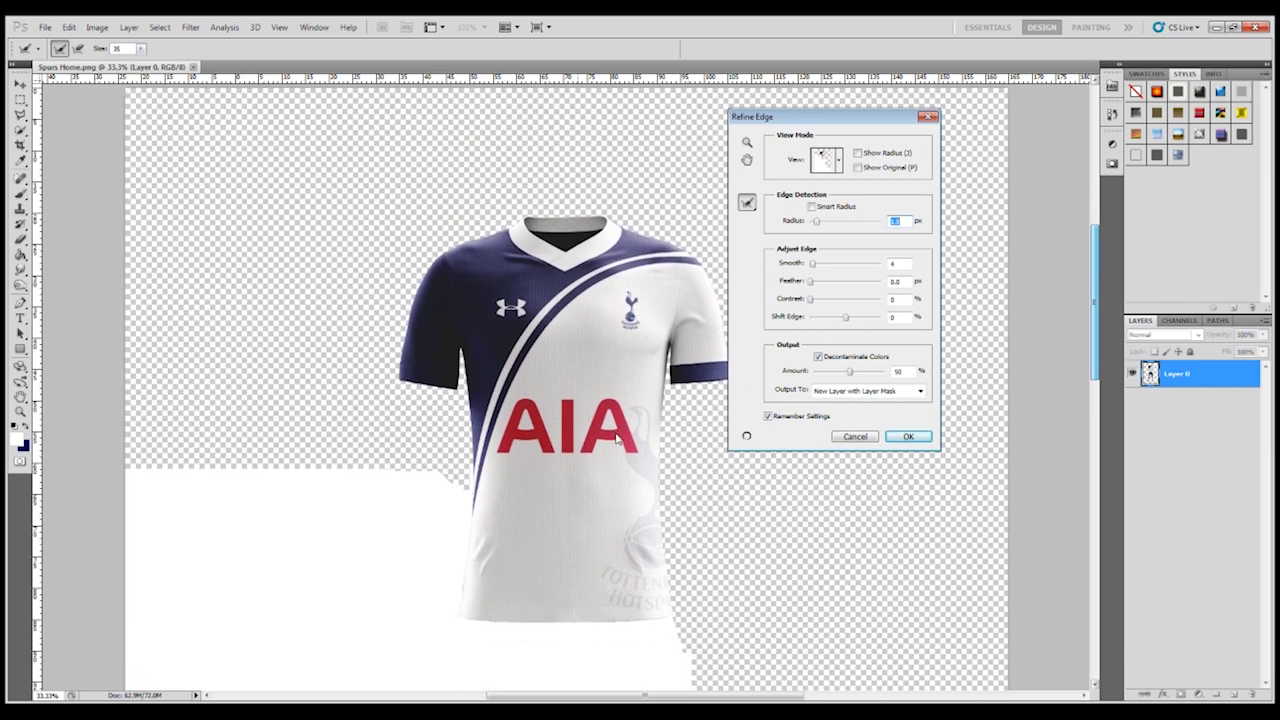
{"action": "left_click", "coordinate": [910, 437]}
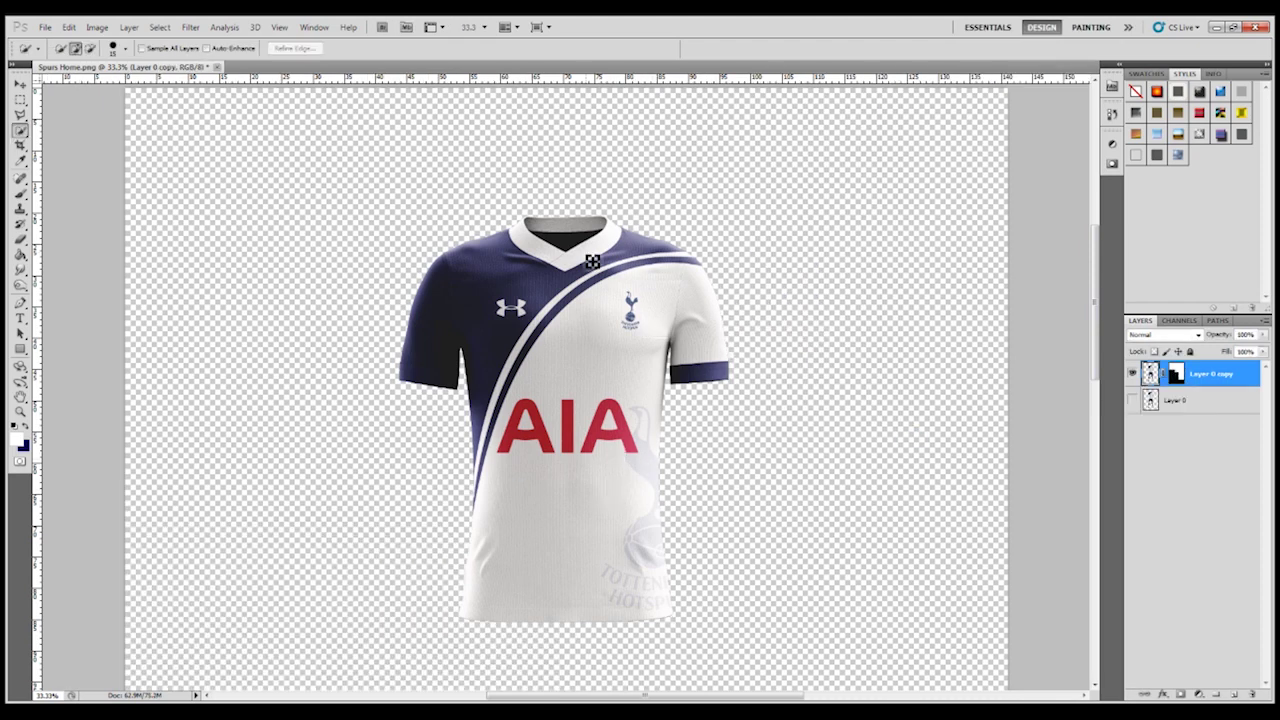
{"action": "scroll", "coordinate": [688, 411], "scroll_direction": "down", "scroll_amount": 2}
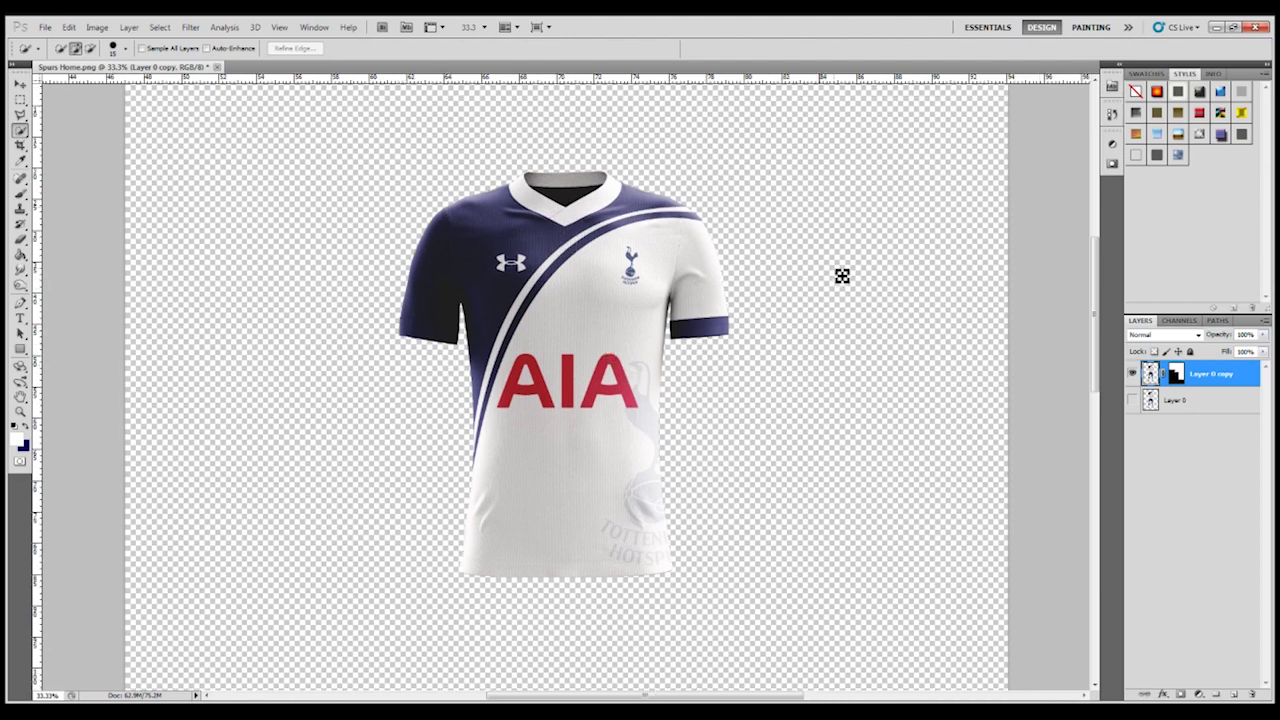
{"action": "left_click", "coordinate": [46, 28]}
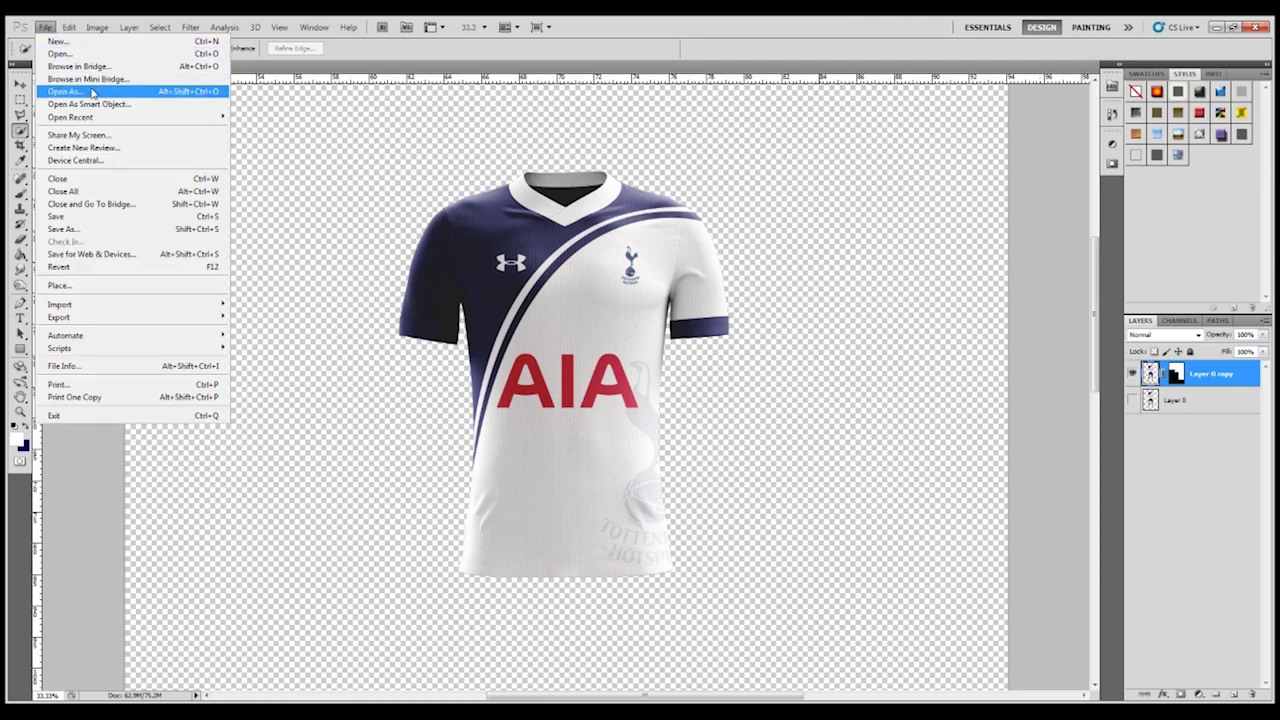
- Open barca-h.png from the recent files list, then switch back to the Spurs Home.png document
{"action": "mouse_move", "coordinate": [154, 122]}
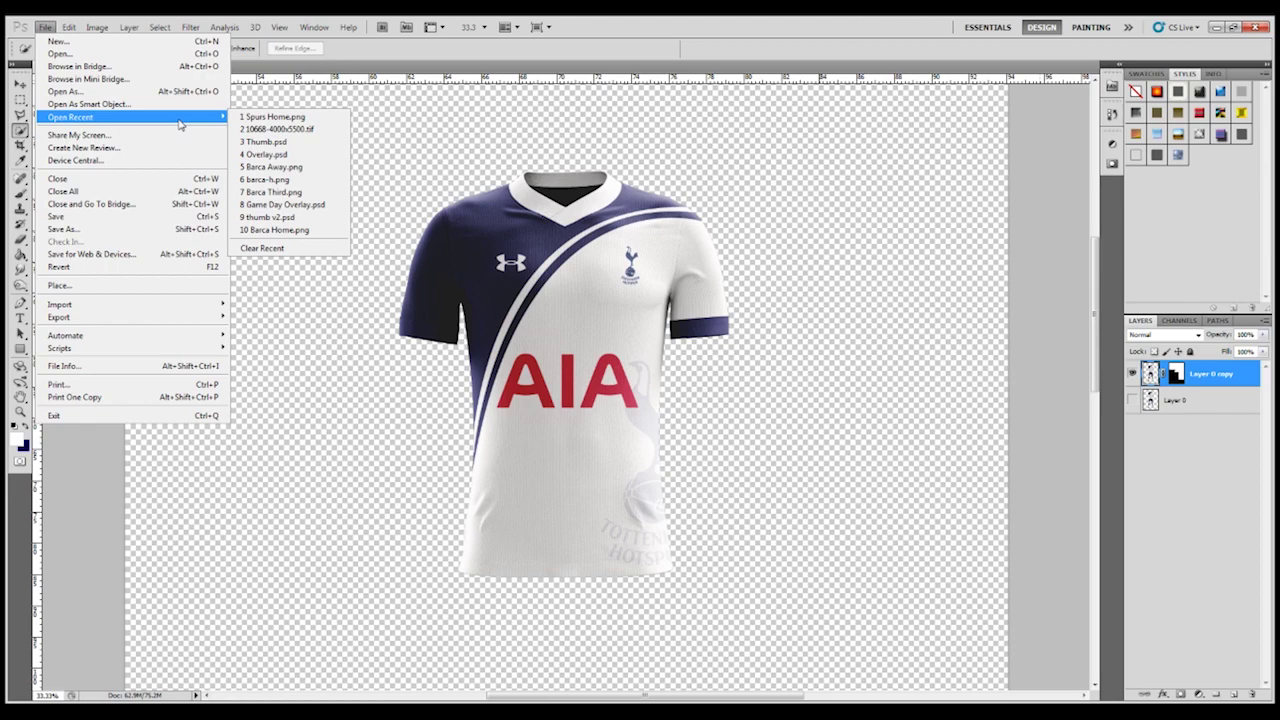
{"action": "left_click", "coordinate": [300, 182]}
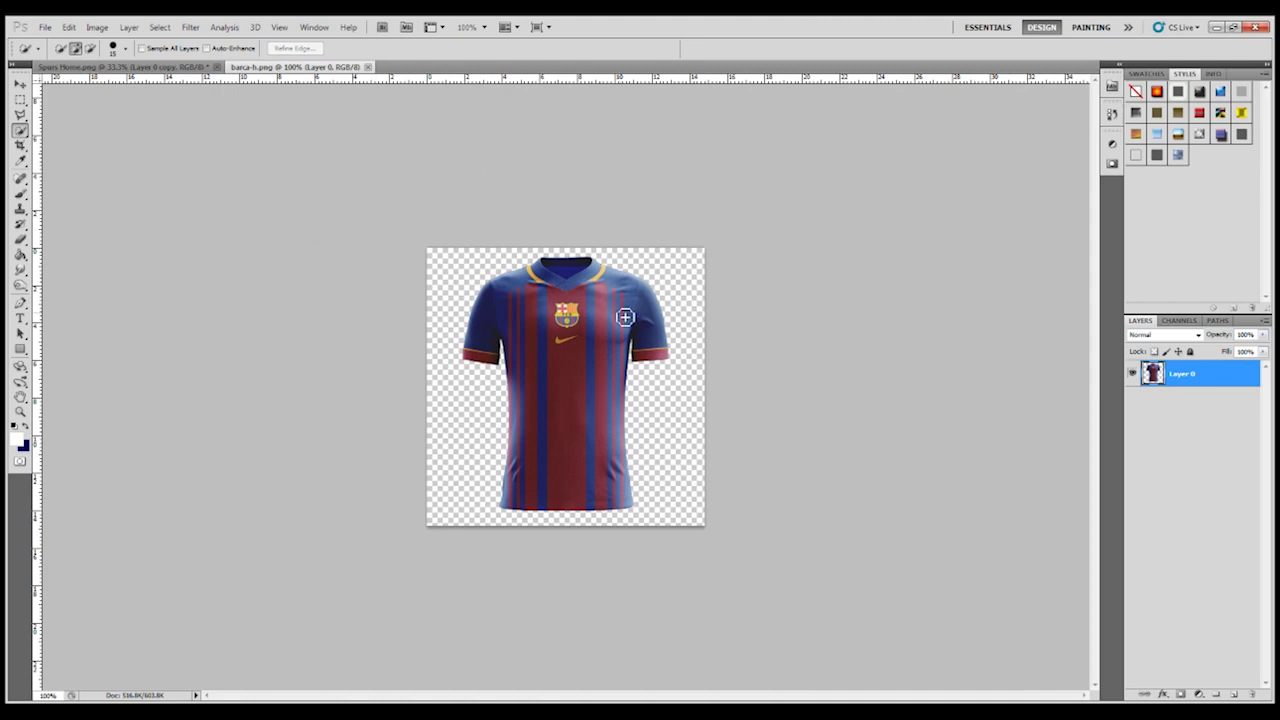
{"action": "left_click", "coordinate": [157, 68]}
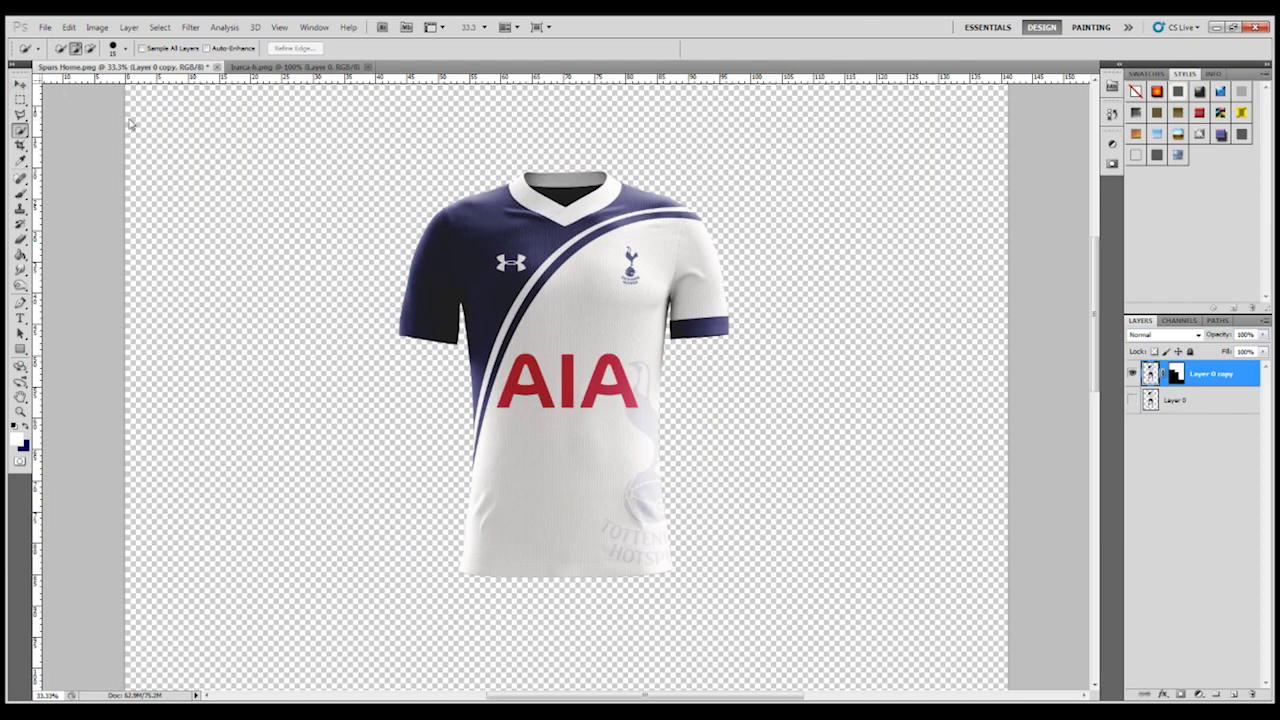
- Float Spurs Home, drag its shirt layer onto barca-h.png, then close Spurs Home without saving
{"action": "left_click_drag", "start_coordinate": [130, 67], "coordinate": [126, 140]}
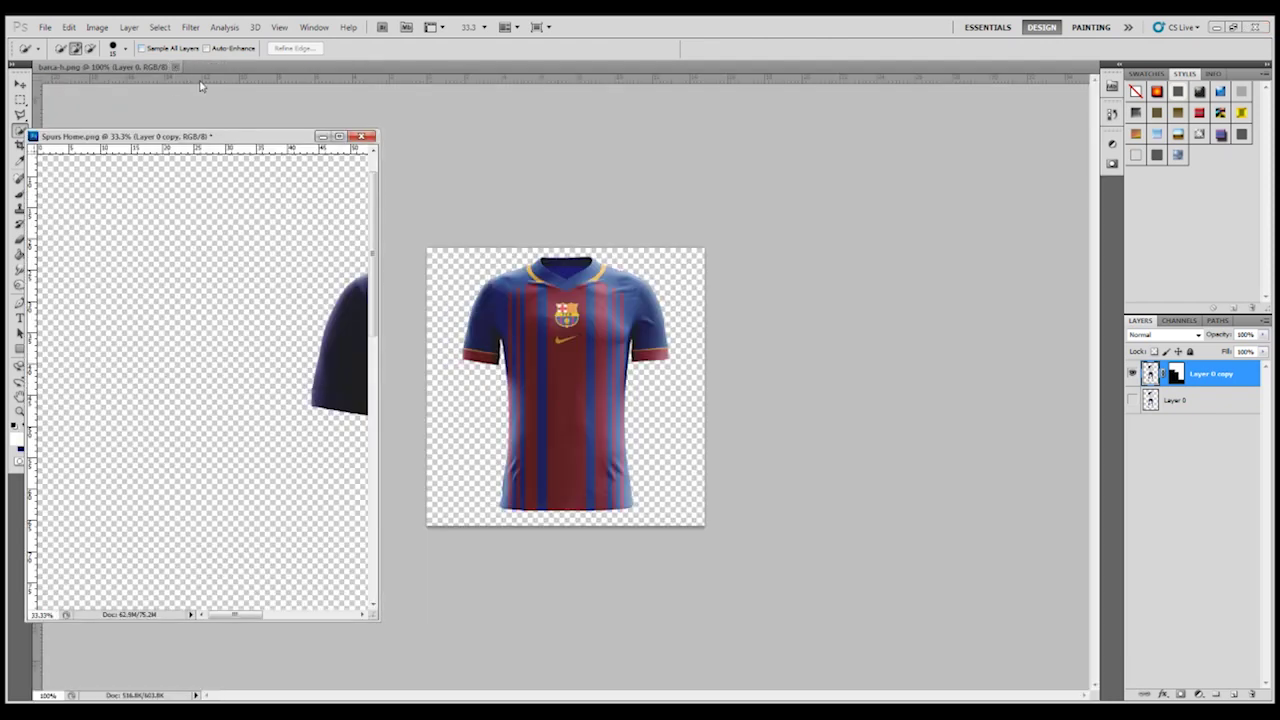
{"action": "left_click", "coordinate": [20, 85]}
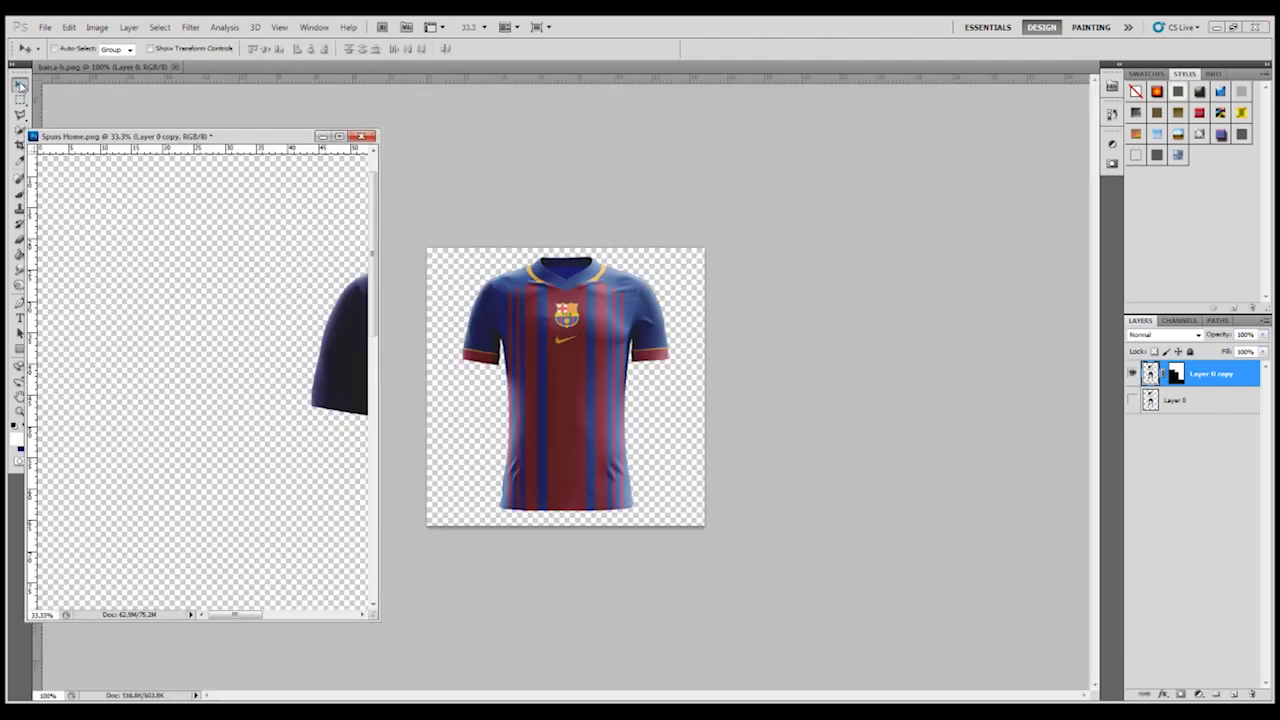
{"action": "left_click_drag", "start_coordinate": [354, 340], "coordinate": [468, 325]}
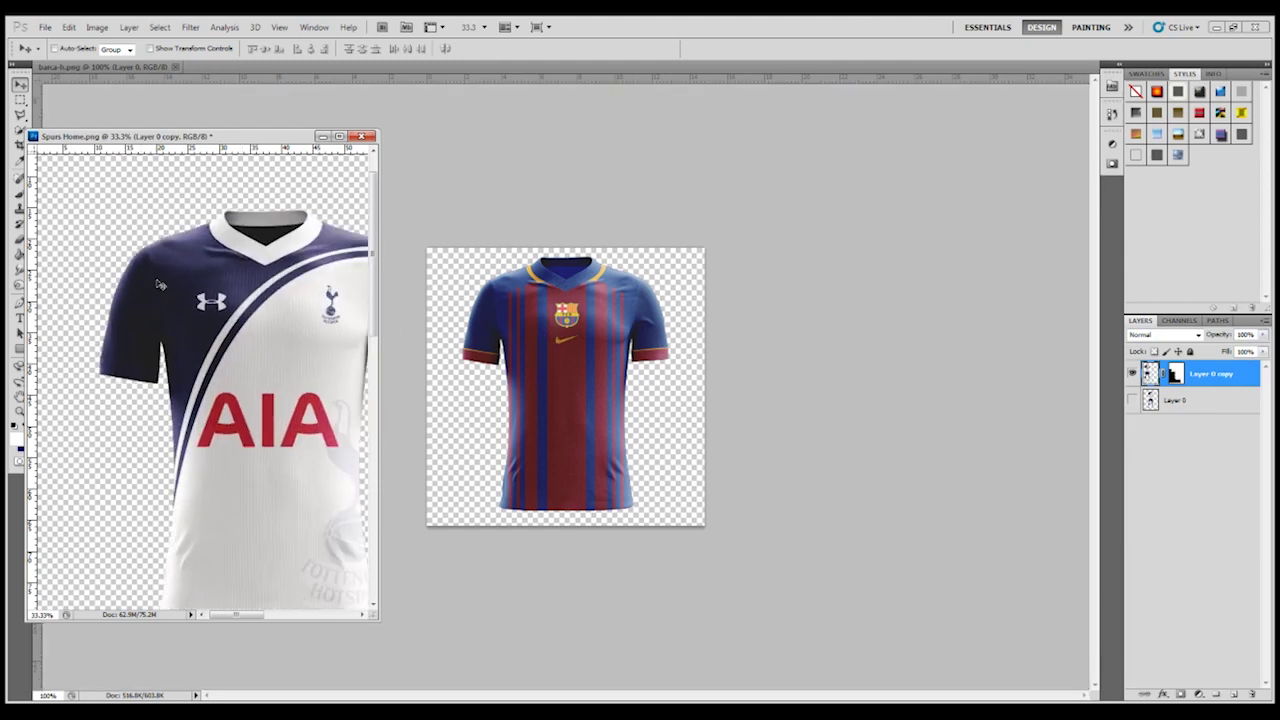
{"action": "left_click_drag", "start_coordinate": [160, 282], "coordinate": [524, 318]}
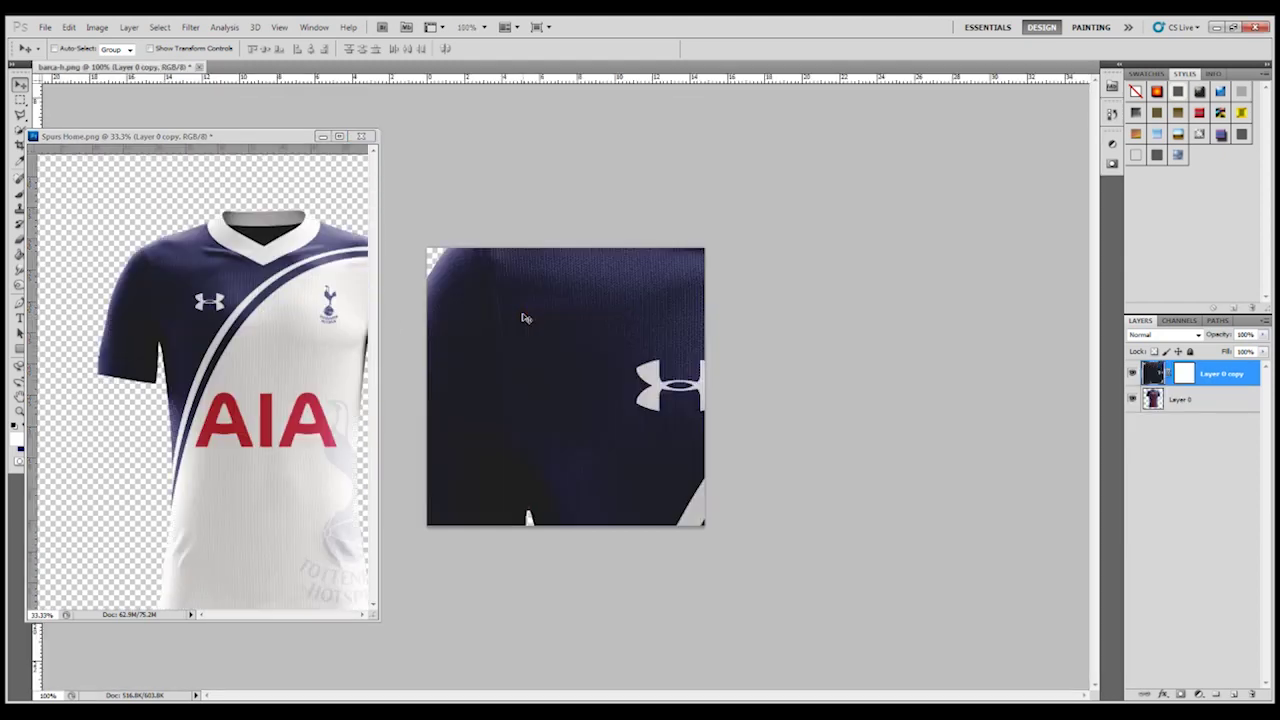
{"action": "left_click", "coordinate": [361, 136]}
{"action": "left_click", "coordinate": [631, 278]}
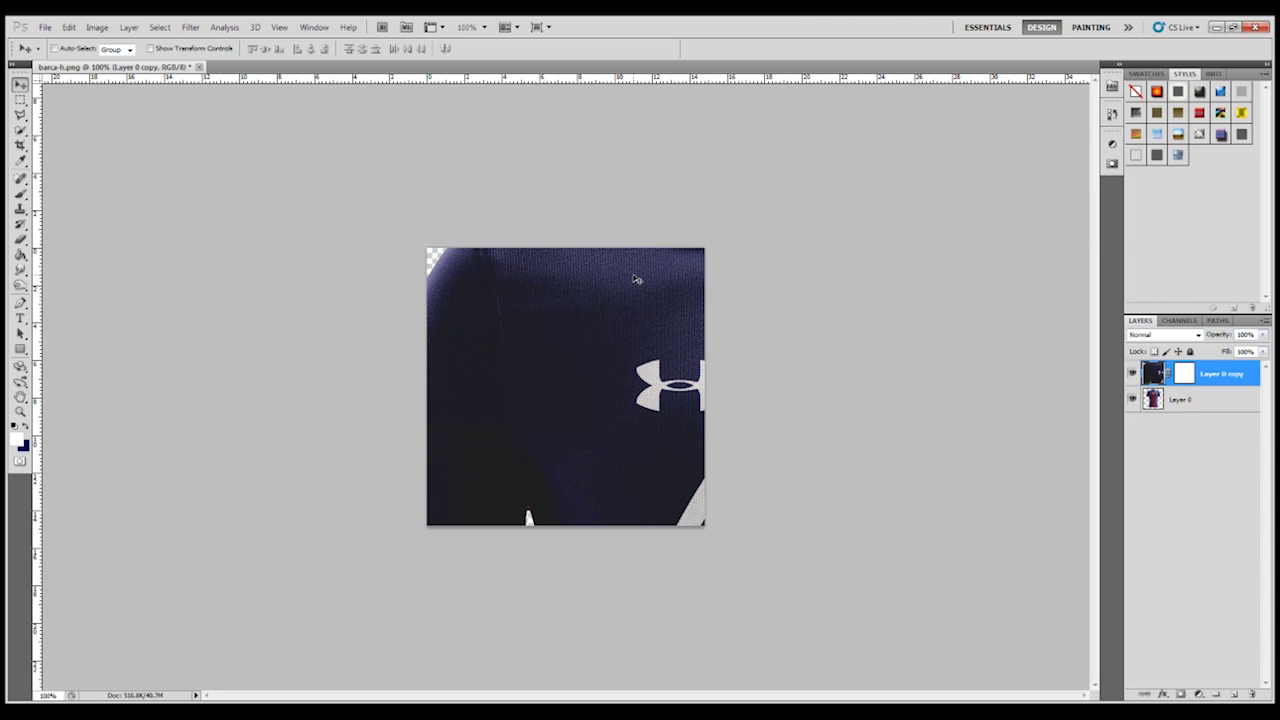
- Zoom out and free-transform the pasted Spurs shirt, shrinking it toward the template size
{"action": "key", "text": "ctrl+minus"}
{"action": "key", "text": "ctrl+minus"}
{"action": "key", "text": "ctrl+minus"}
{"action": "key", "text": "ctrl+minus"}
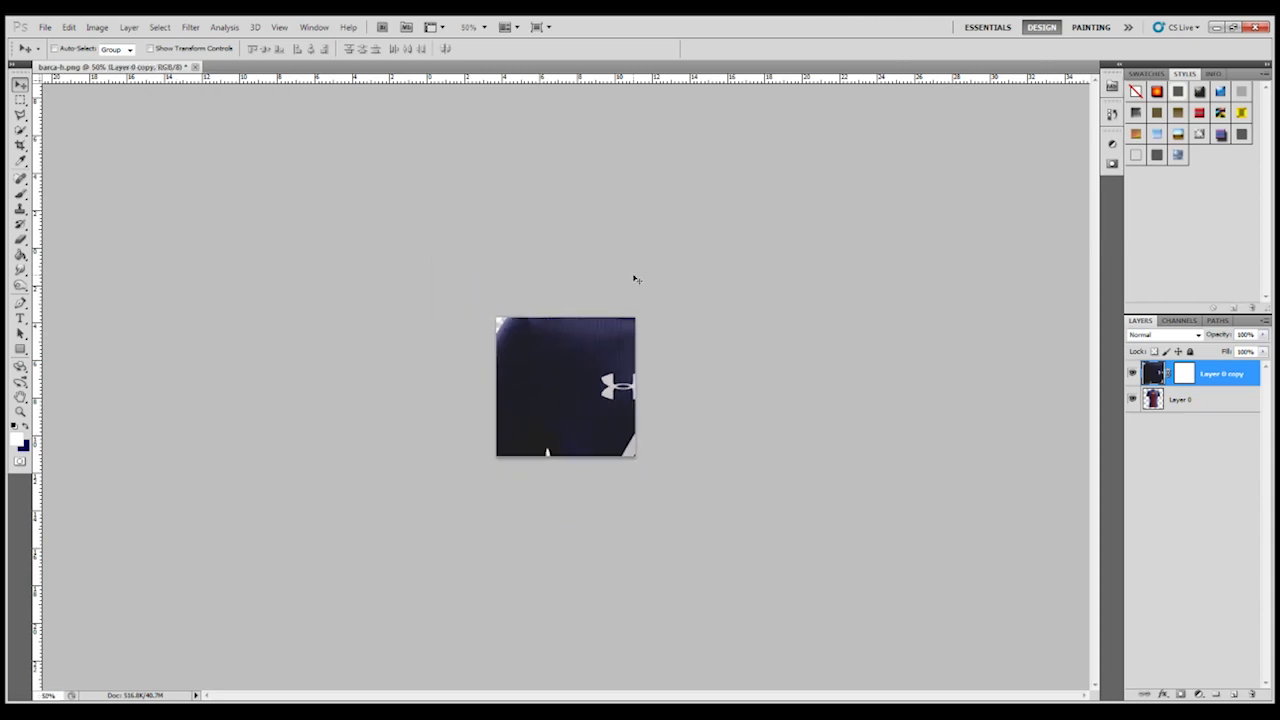
{"action": "key", "text": "ctrl+minus"}
{"action": "key", "text": "ctrl+minus"}
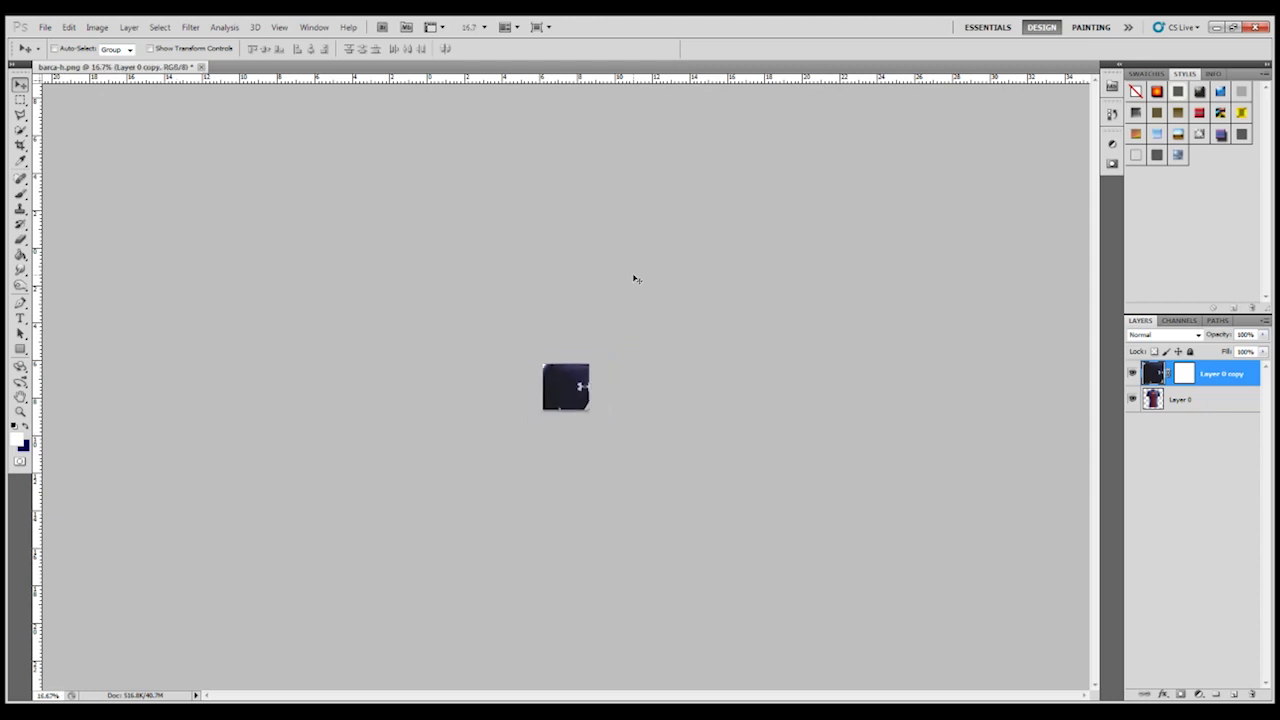
{"action": "key", "text": "ctrl+t"}
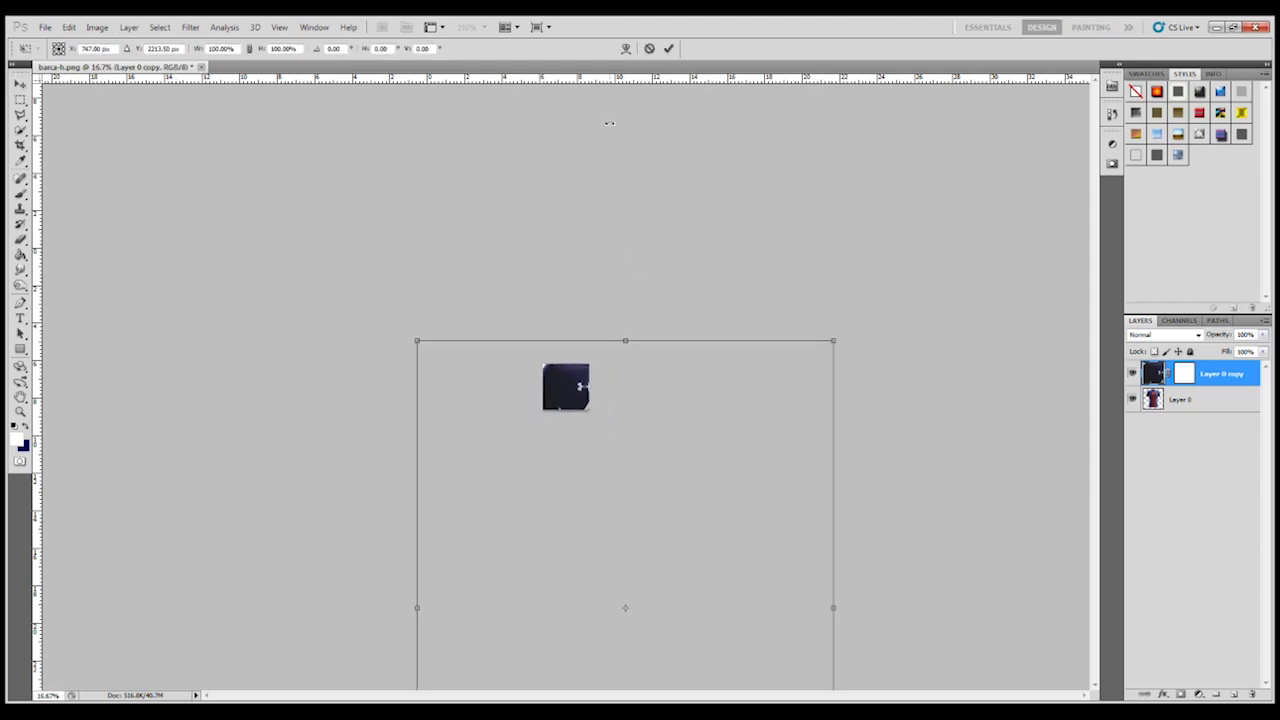
{"action": "mouse_move", "coordinate": [835, 341]}
{"action": "left_mouse_down"}
{"action": "mouse_move", "coordinate": [544, 614]}
{"action": "mouse_move", "coordinate": [660, 514]}
{"action": "mouse_move", "coordinate": [826, 333]}
{"action": "left_mouse_up"}
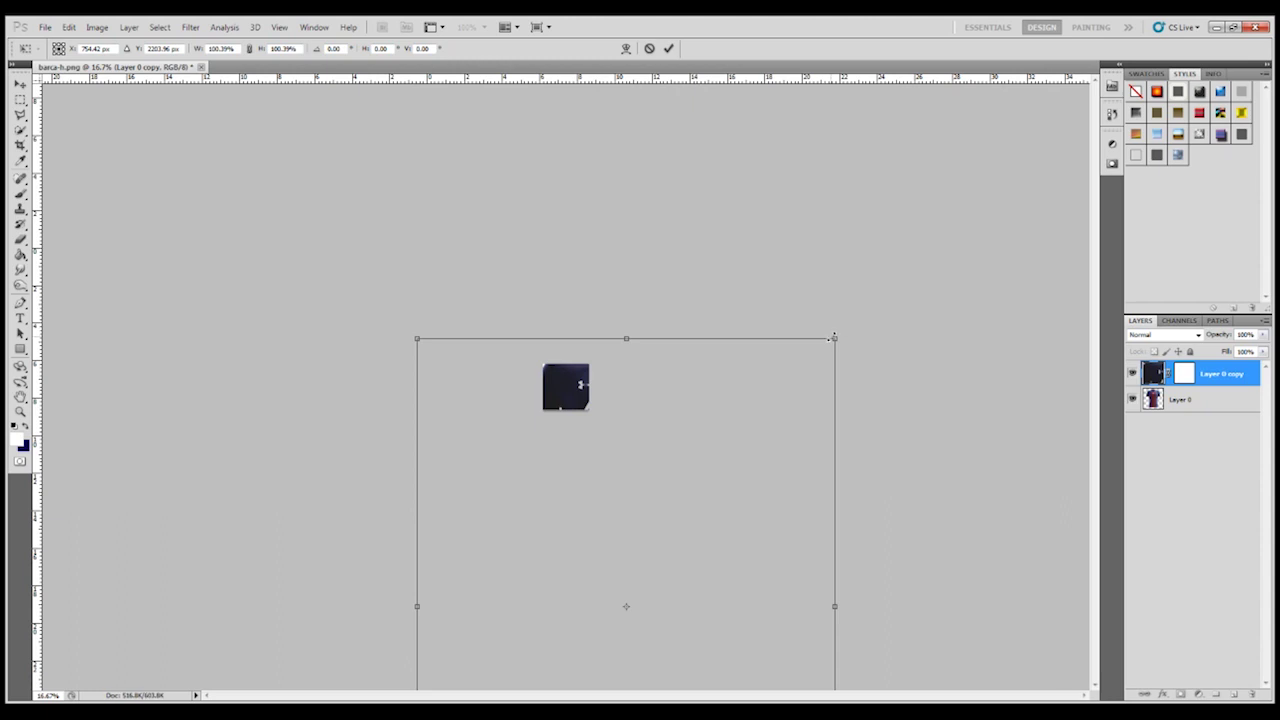
{"action": "left_click_drag", "start_coordinate": [838, 336], "coordinate": [589, 385]}
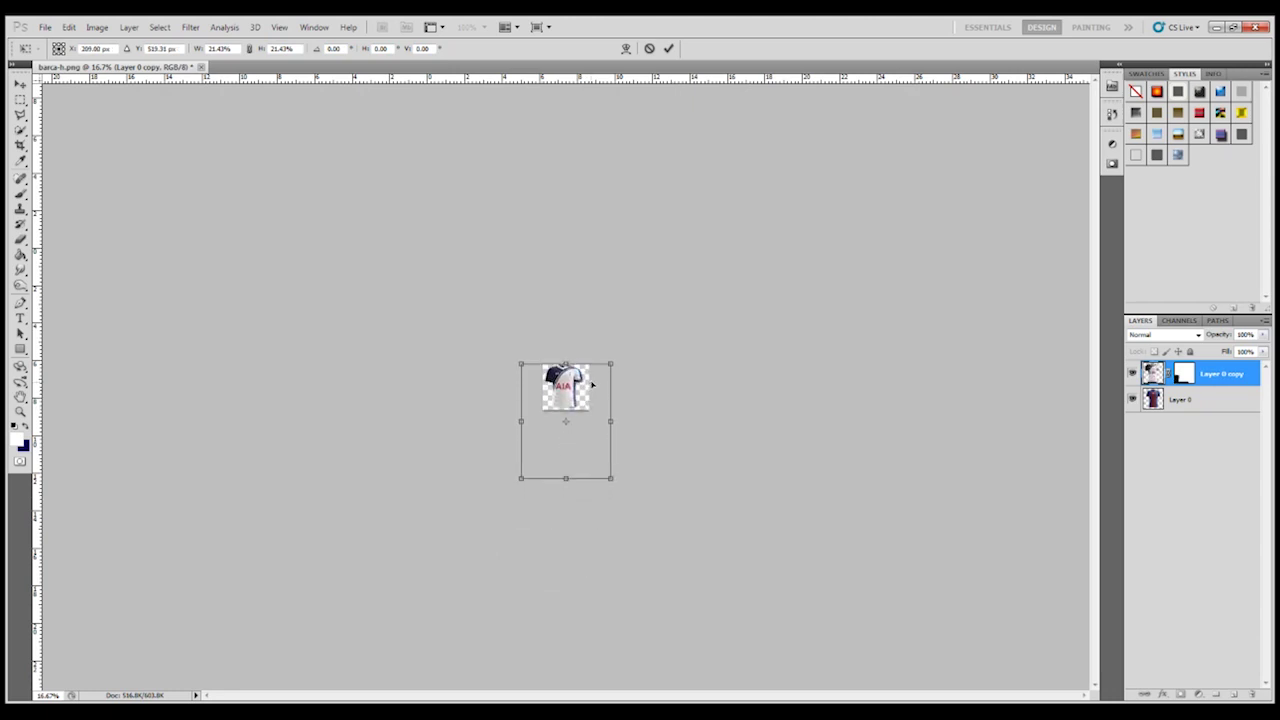
- Check the shirt at 100%, nudge it right and down, and commit the transform
{"action": "key", "text": "ctrl+plus"}
{"action": "key", "text": "ctrl+plus"}
{"action": "key", "text": "ctrl+plus"}
{"action": "key", "text": "ctrl+plus"}
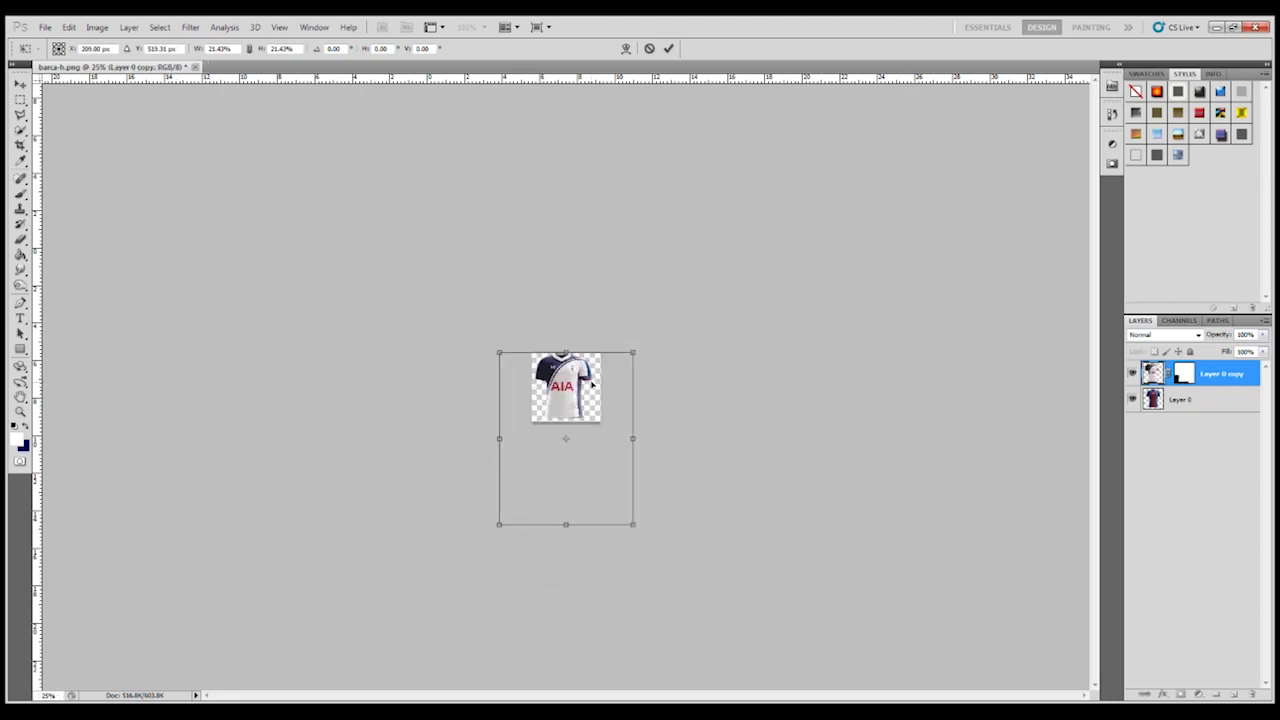
{"action": "key", "text": "ctrl+plus"}
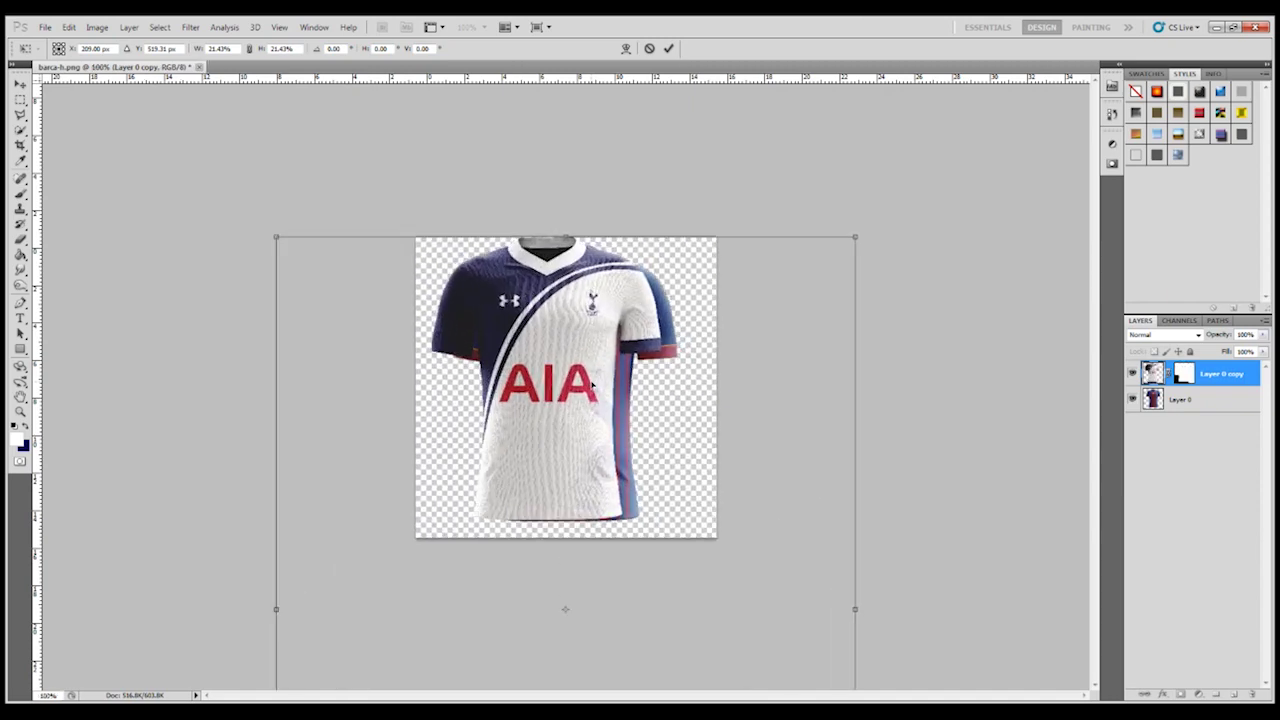
{"action": "key", "text": "ctrl+plus"}
{"action": "key", "text": "ctrl+minus"}
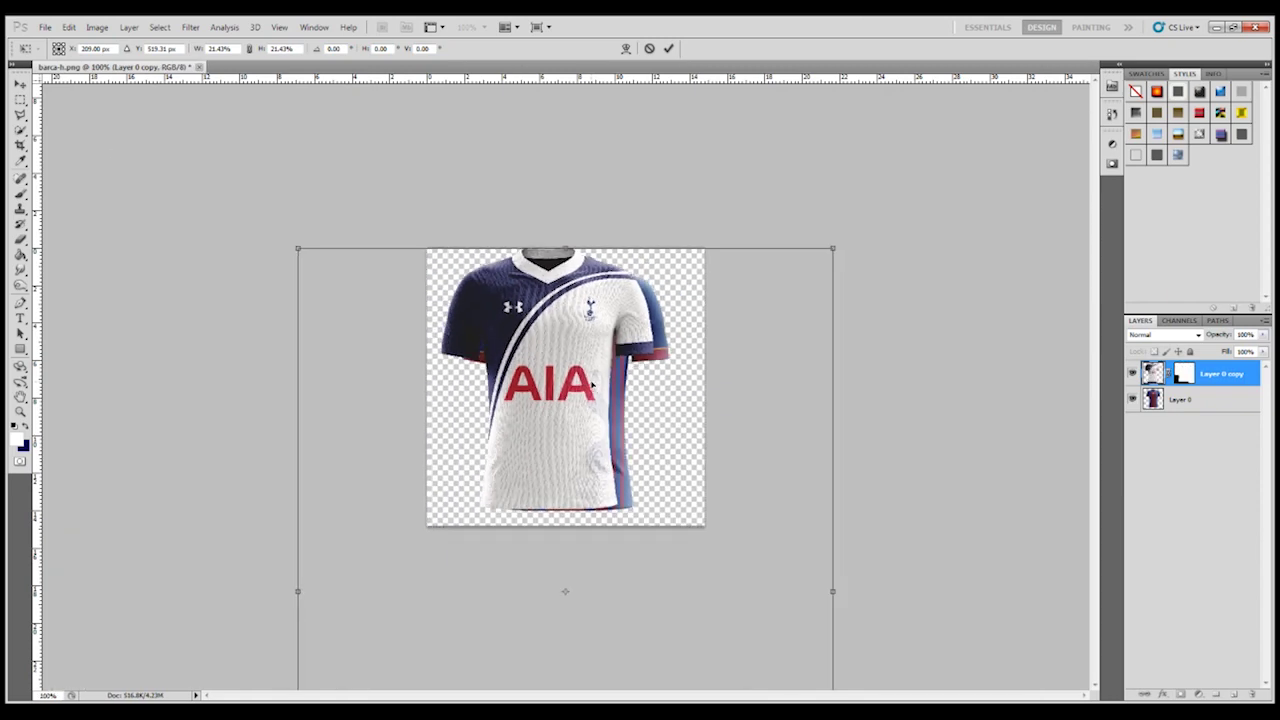
{"action": "left_click_drag", "start_coordinate": [572, 340], "coordinate": [588, 344]}
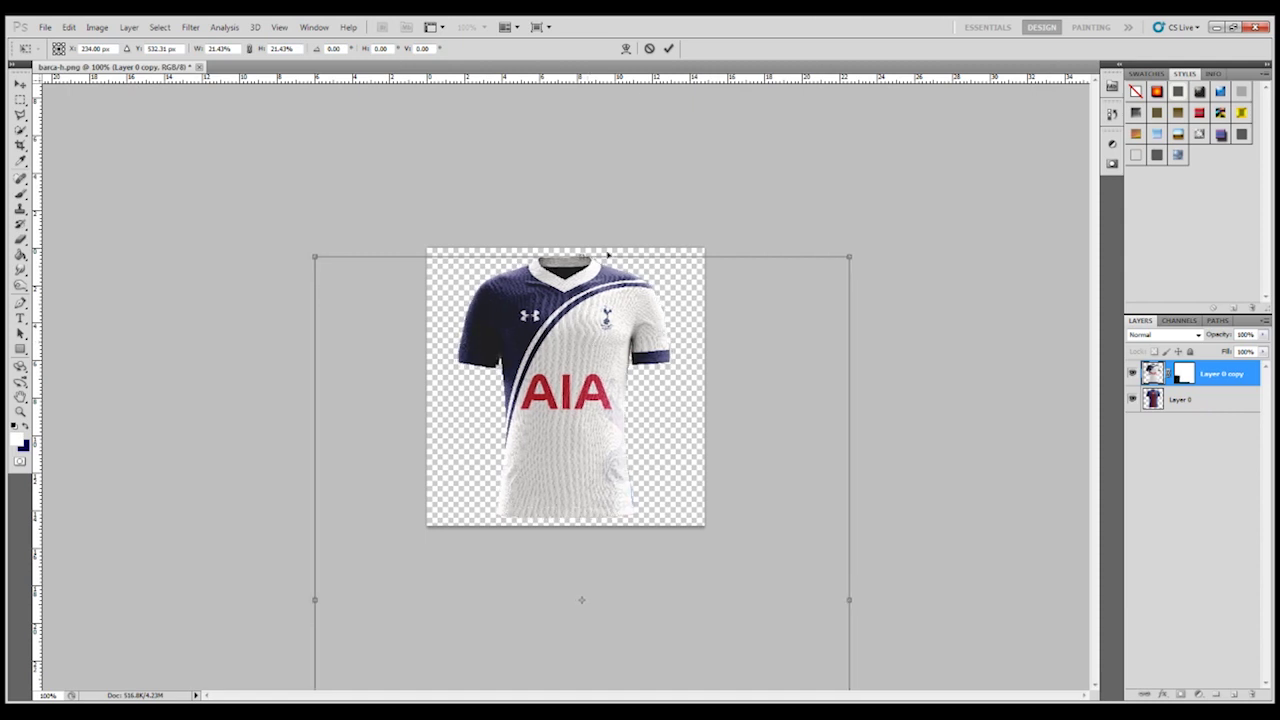
{"action": "left_click", "coordinate": [668, 48]}
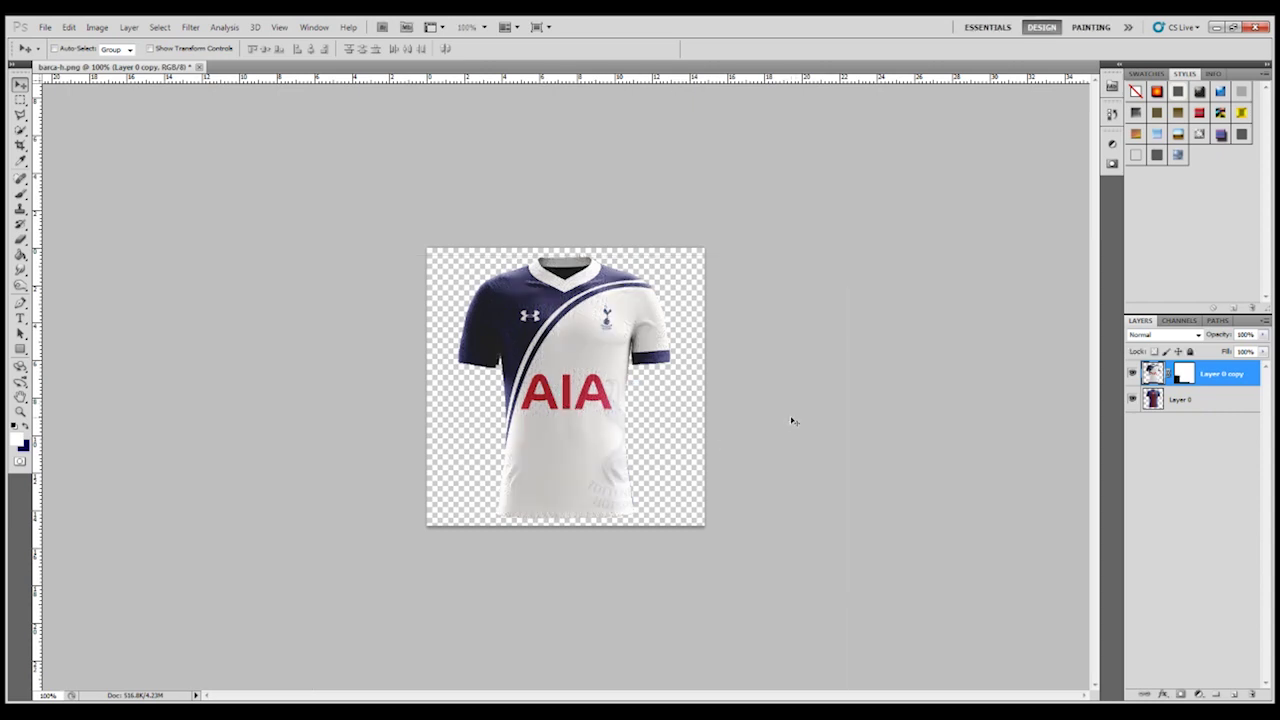
- Delete the original Layer 0 holding the Barcelona shirt
{"action": "left_click", "coordinate": [1222, 400]}
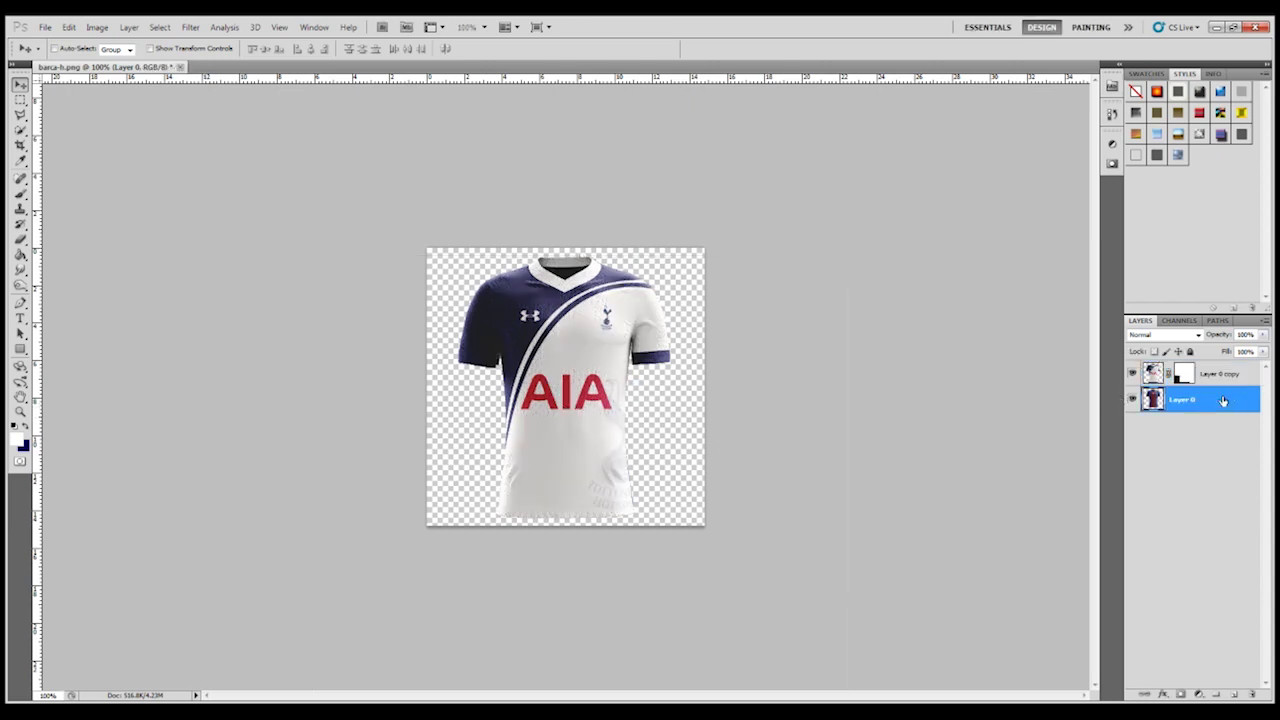
{"action": "key", "text": "Delete"}
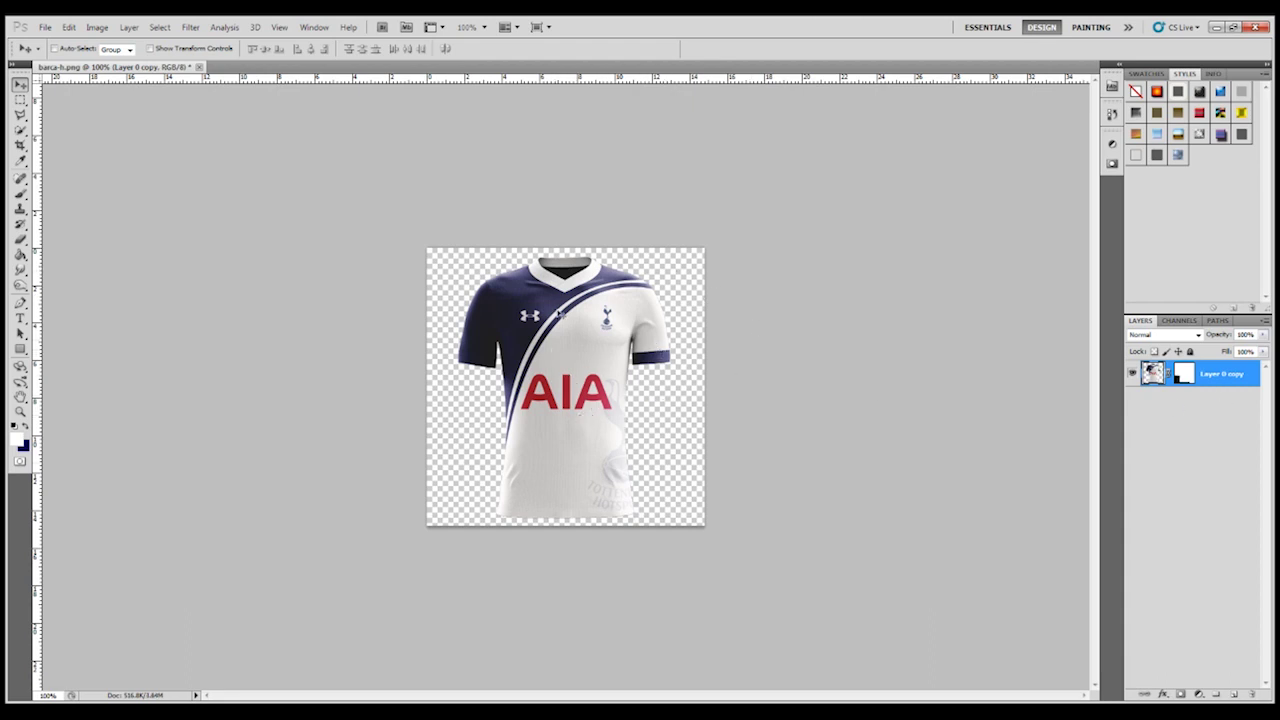
{"action": "left_click", "coordinate": [52, 31]}
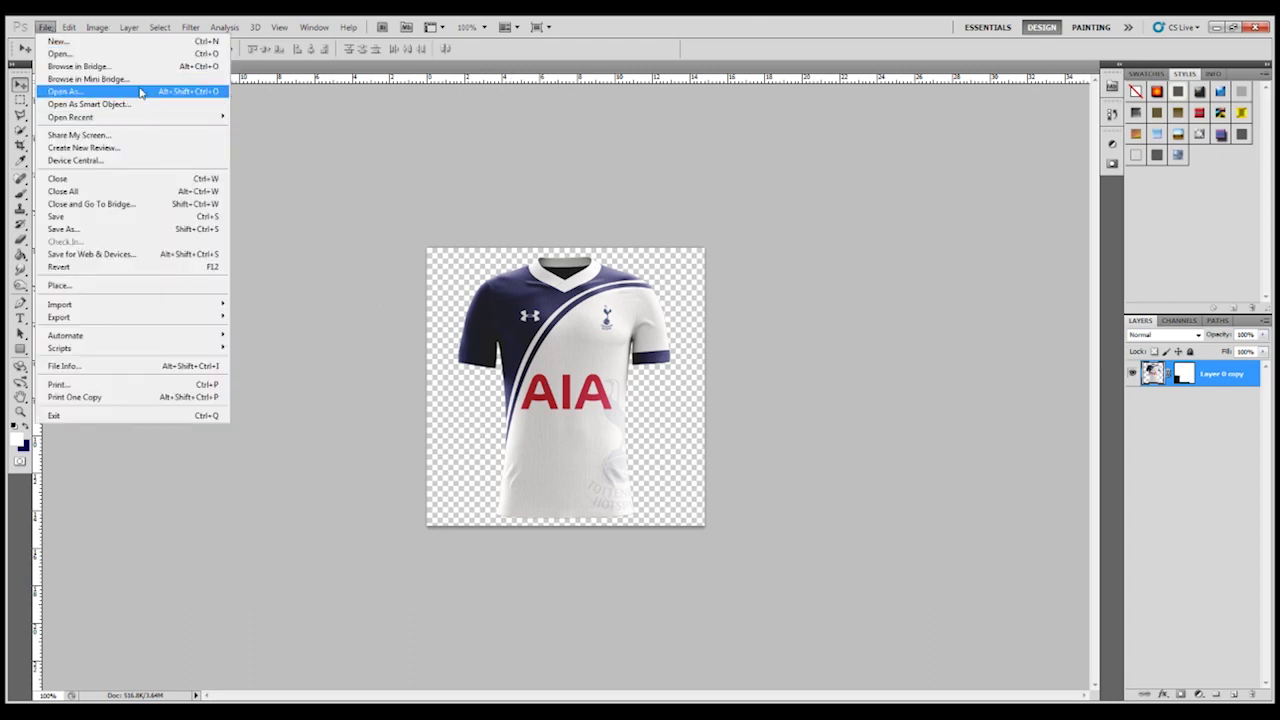
- In Save As, browse to Kits > Barclays Premier League 2016-17 and choose PNG format
{"action": "left_click", "coordinate": [130, 229]}
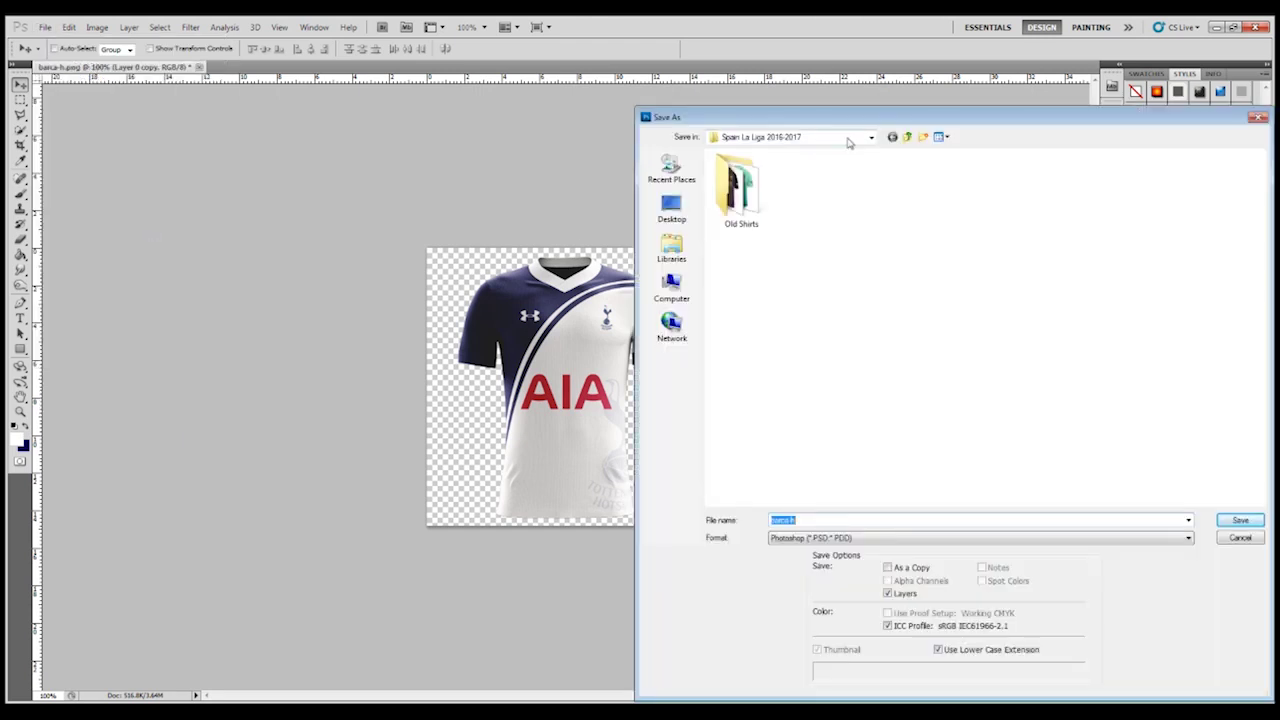
{"action": "left_click", "coordinate": [910, 138]}
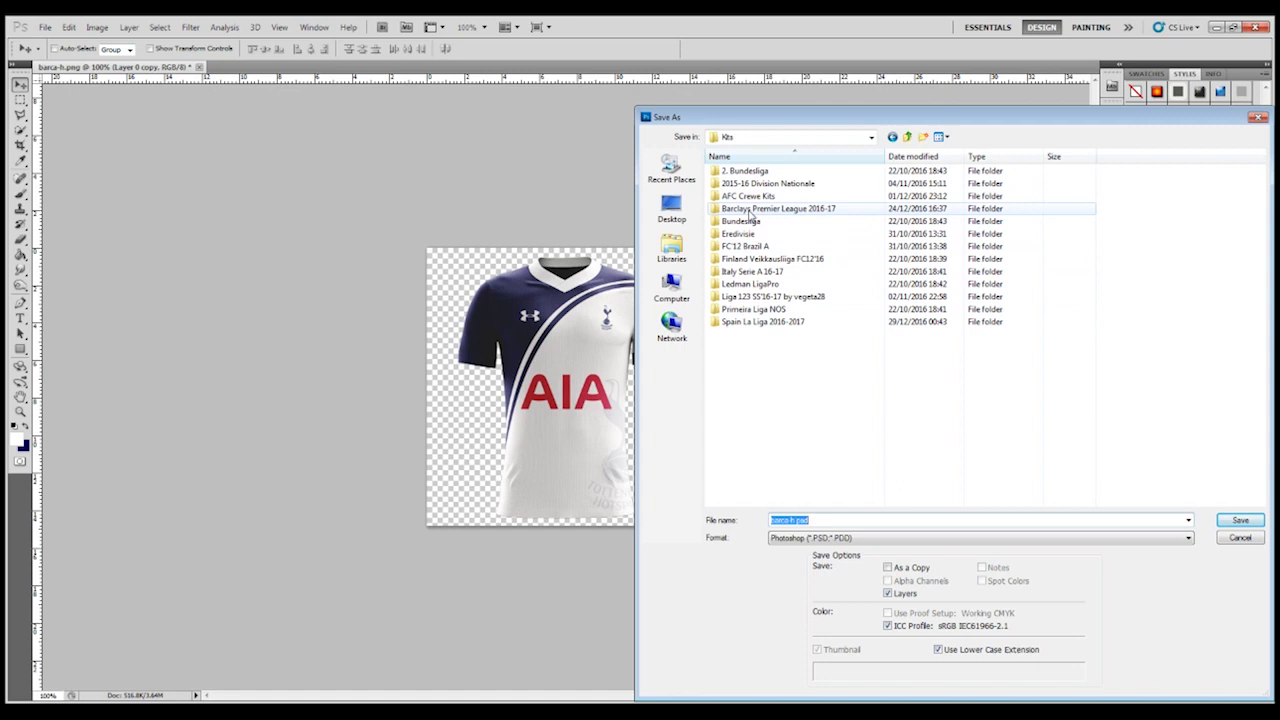
{"action": "double_click", "coordinate": [792, 210]}
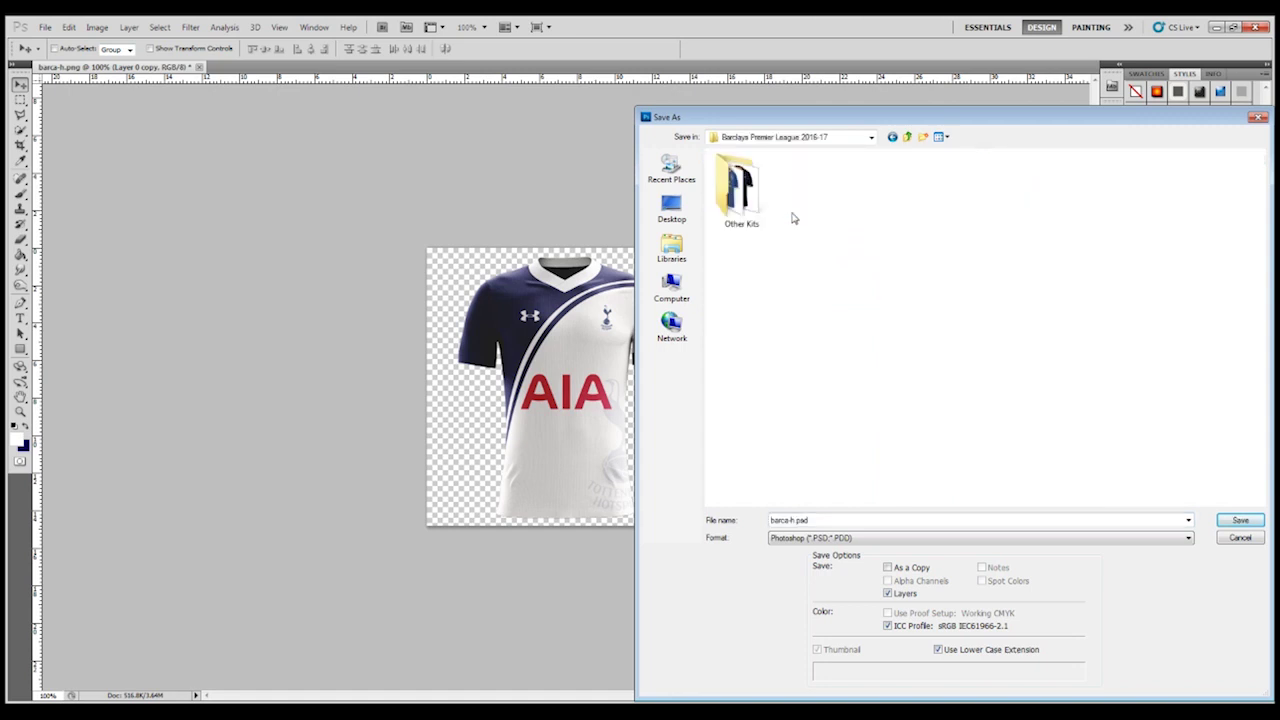
{"action": "left_click", "coordinate": [819, 541]}
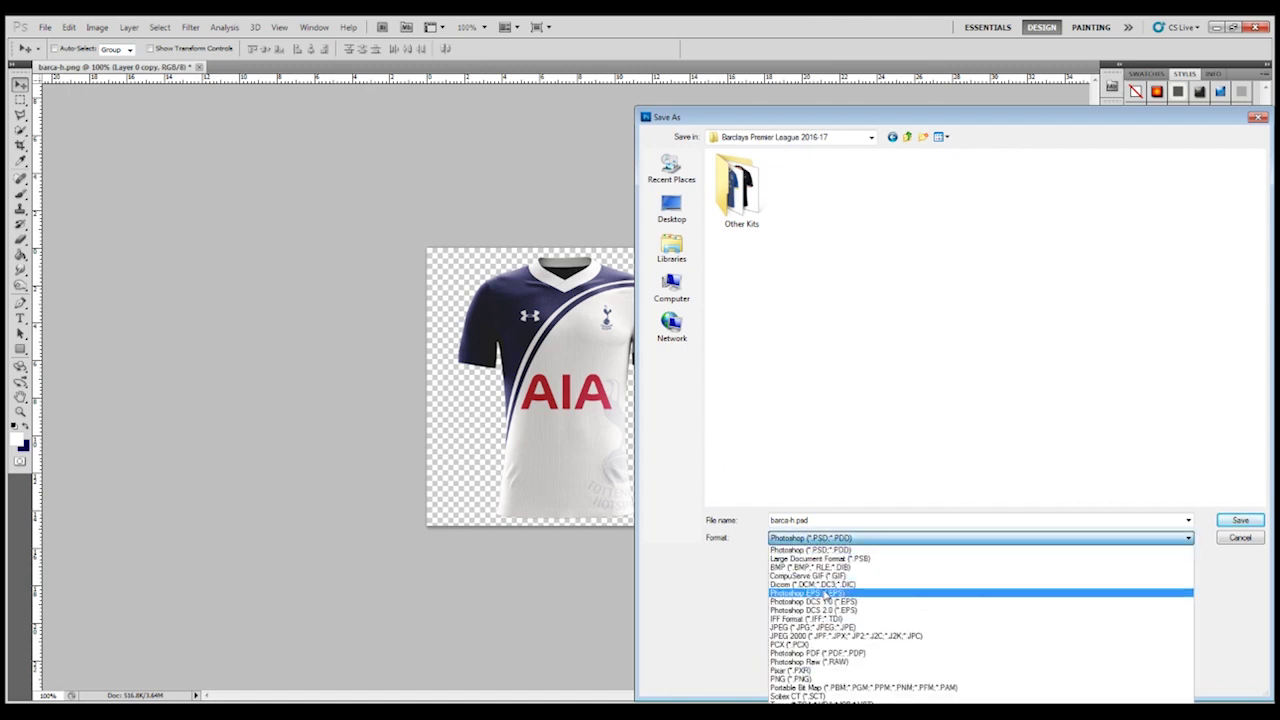
{"action": "left_click", "coordinate": [790, 679]}
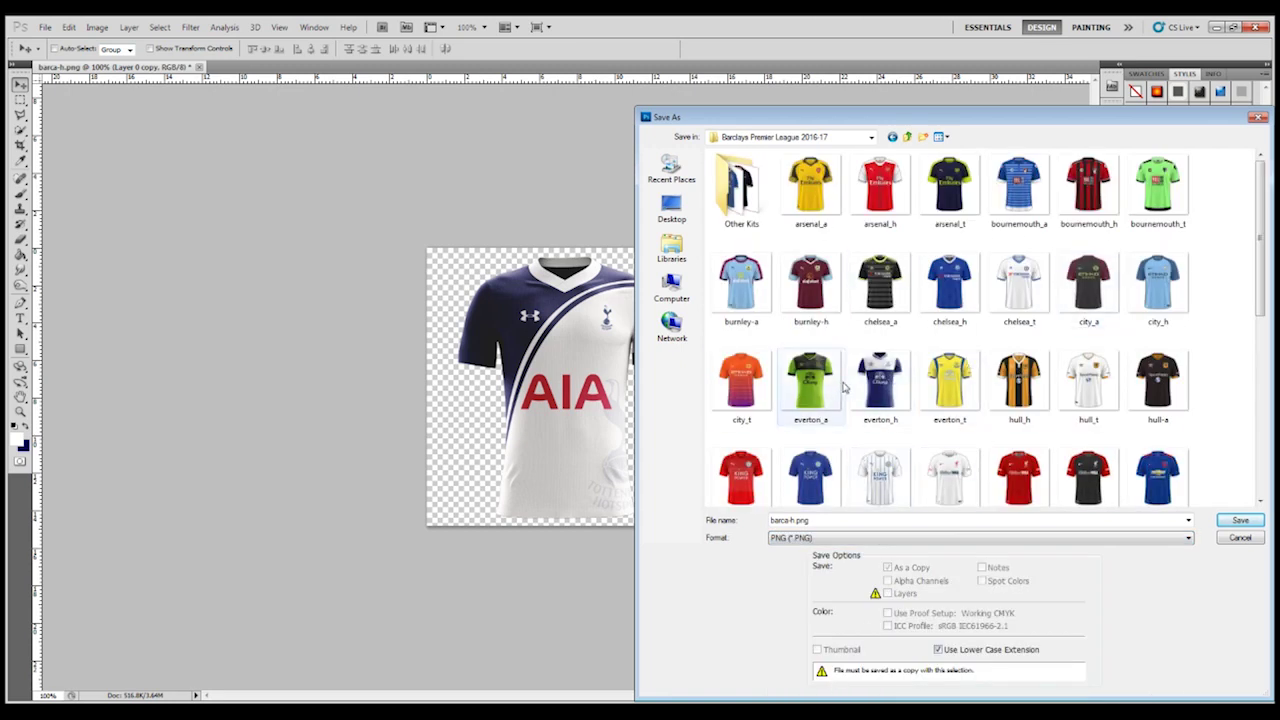
- Show medium thumbnails and move the old tottenham_h file into the Other Kits folder
{"action": "left_click_drag", "start_coordinate": [1266, 293], "coordinate": [1271, 452]}
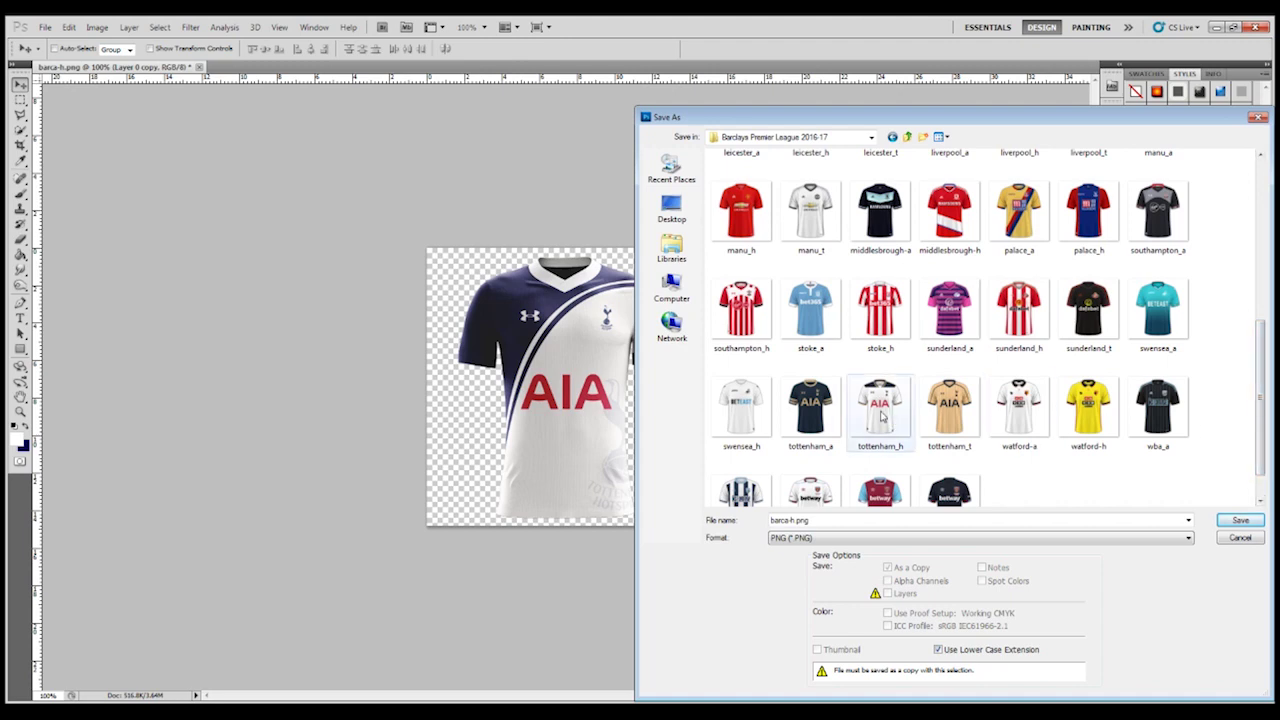
{"action": "mouse_move", "coordinate": [881, 416]}
{"action": "left_mouse_down"}
{"action": "mouse_move", "coordinate": [848, 288]}
{"action": "mouse_move", "coordinate": [812, 254]}
{"action": "mouse_move", "coordinate": [776, 141]}
{"action": "mouse_move", "coordinate": [1224, 258]}
{"action": "mouse_move", "coordinate": [1234, 300]}
{"action": "mouse_move", "coordinate": [1200, 420]}
{"action": "mouse_move", "coordinate": [1038, 458]}
{"action": "mouse_move", "coordinate": [893, 425]}
{"action": "left_mouse_up"}
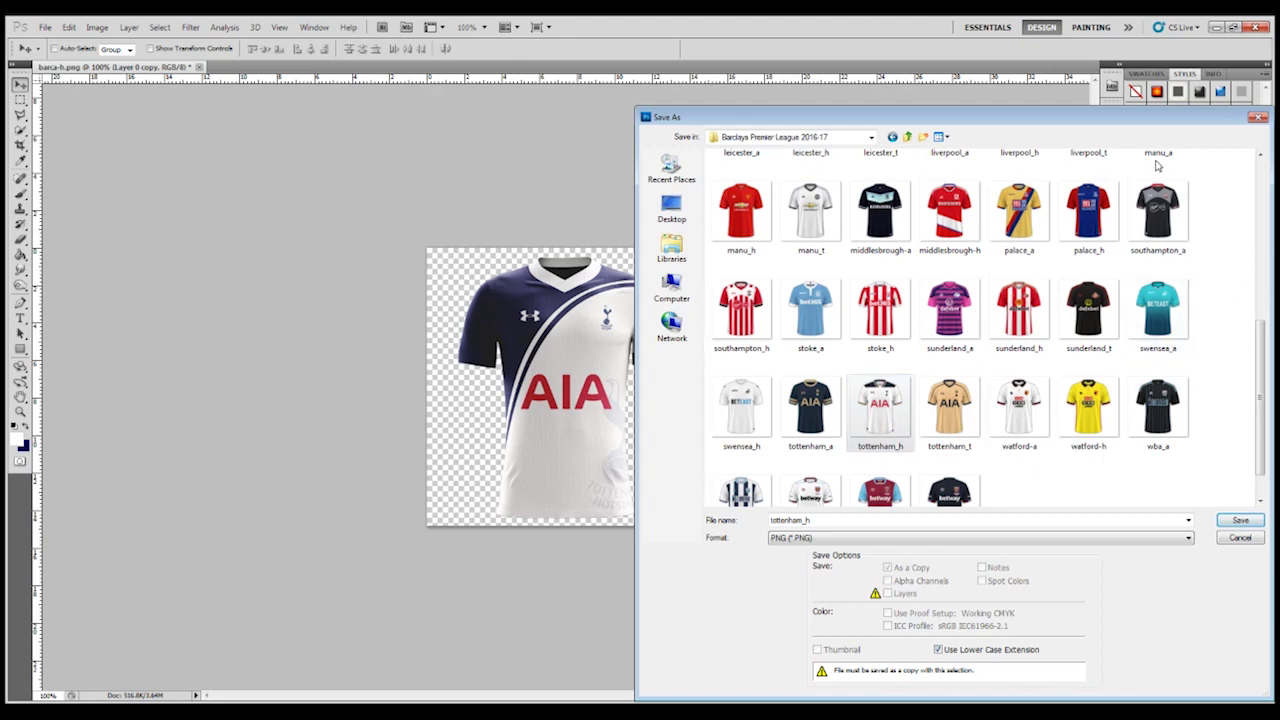
{"action": "left_click", "coordinate": [941, 136]}
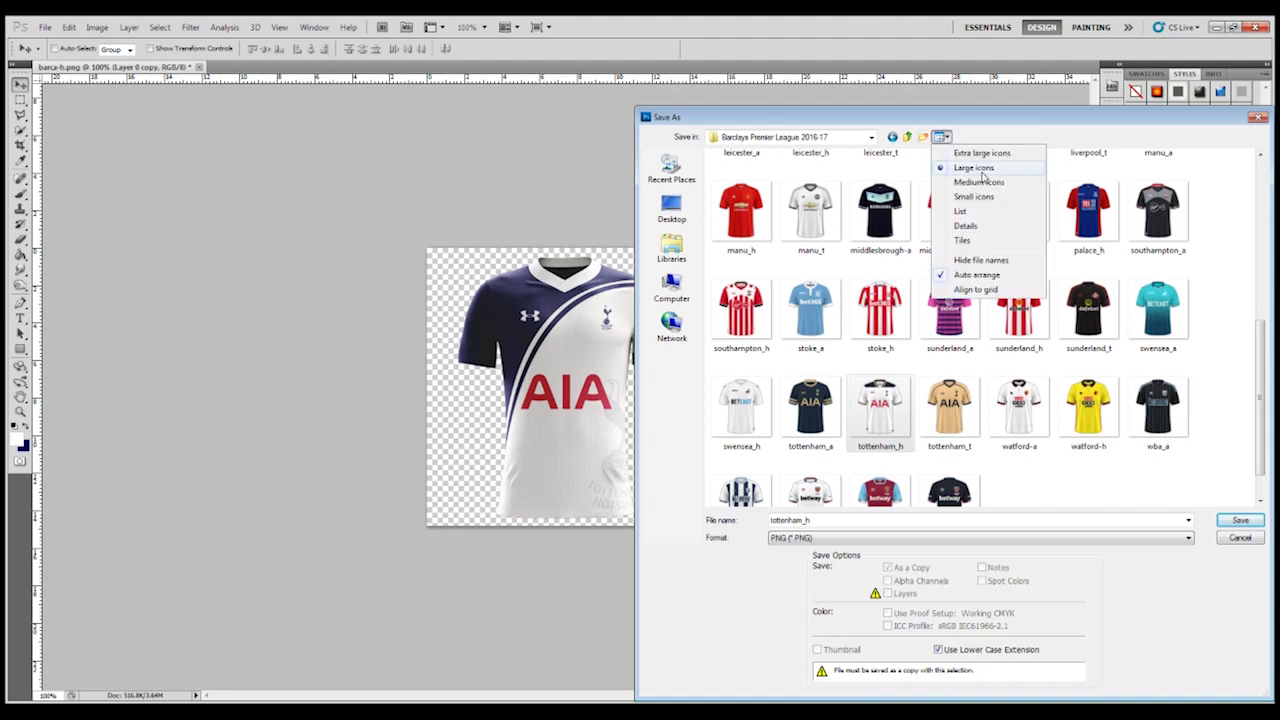
{"action": "left_click", "coordinate": [983, 183]}
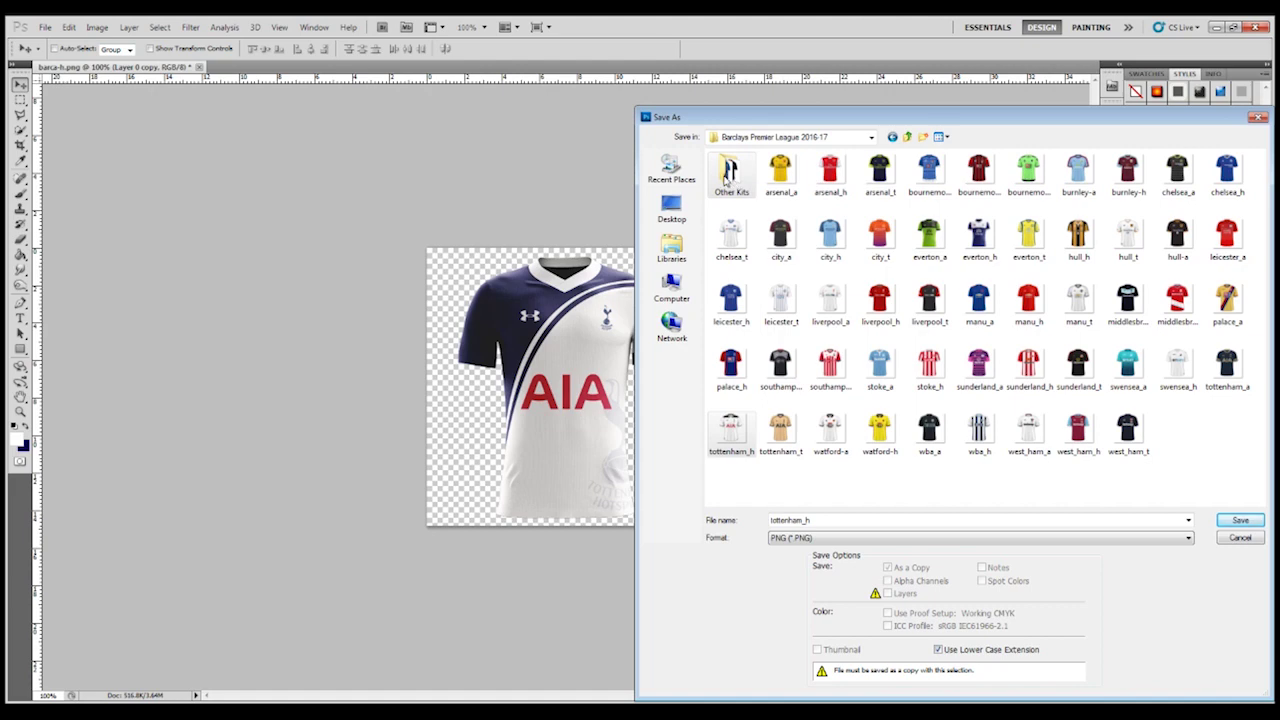
{"action": "left_click_drag", "start_coordinate": [727, 172], "coordinate": [728, 173]}
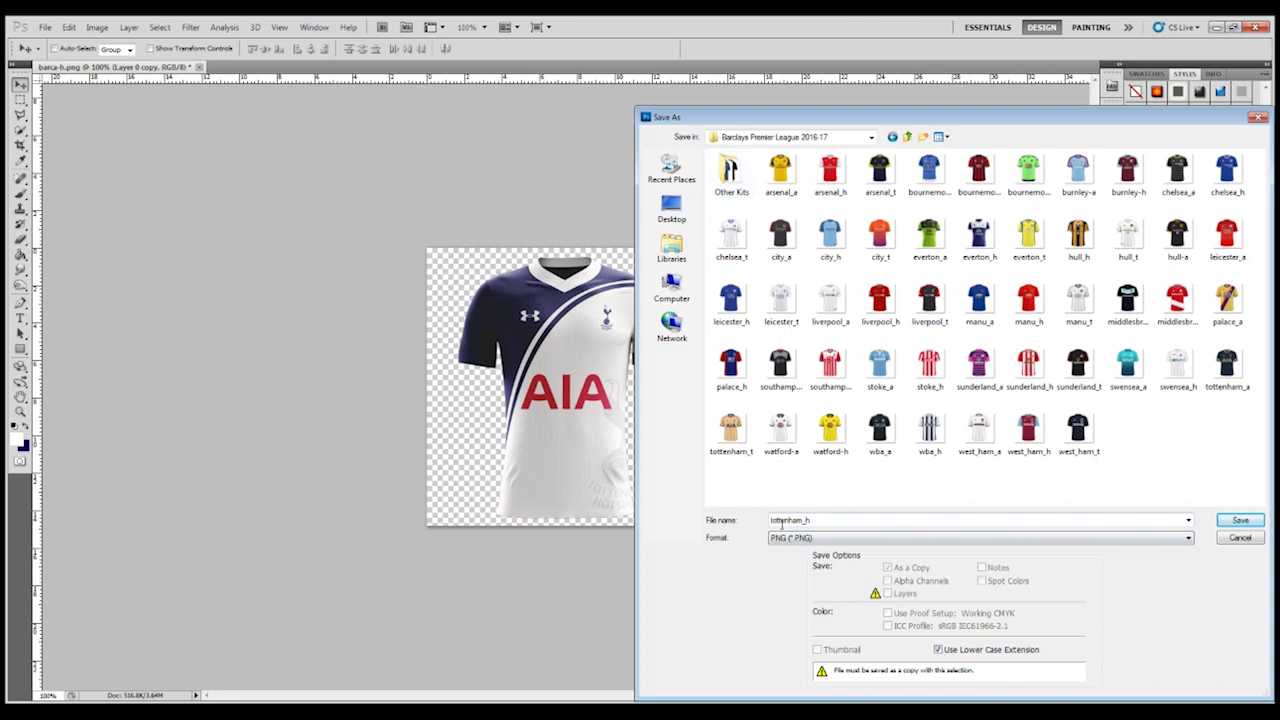
- Save the shirt as tottenham_h PNG with default PNG options
{"action": "left_click", "coordinate": [1245, 522]}
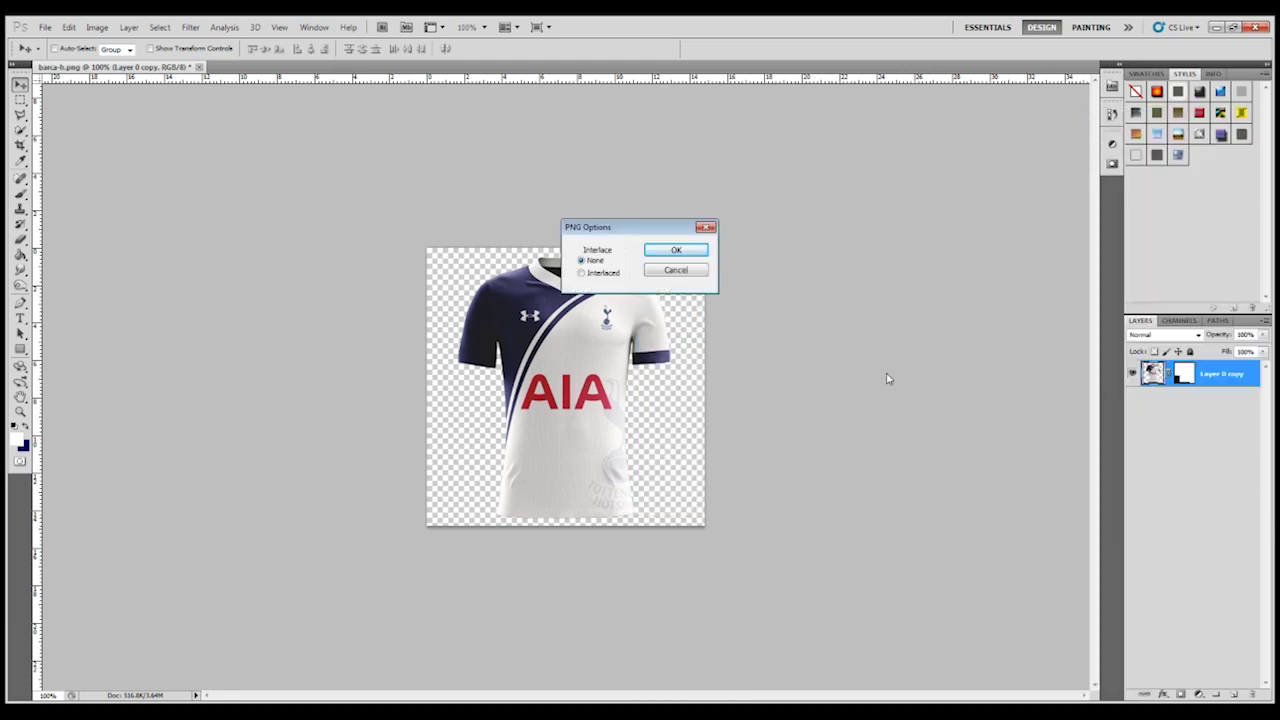
{"action": "left_click", "coordinate": [669, 251]}
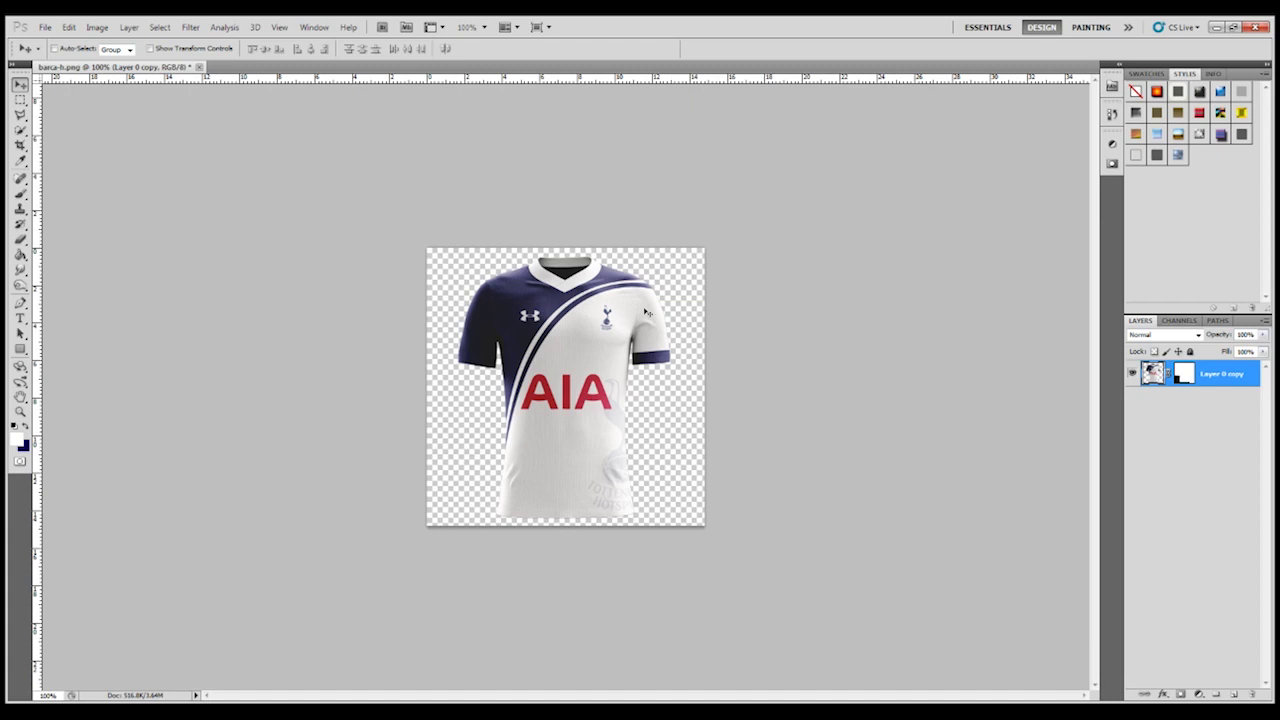
{"action": "key", "text": "alt+Tab"}
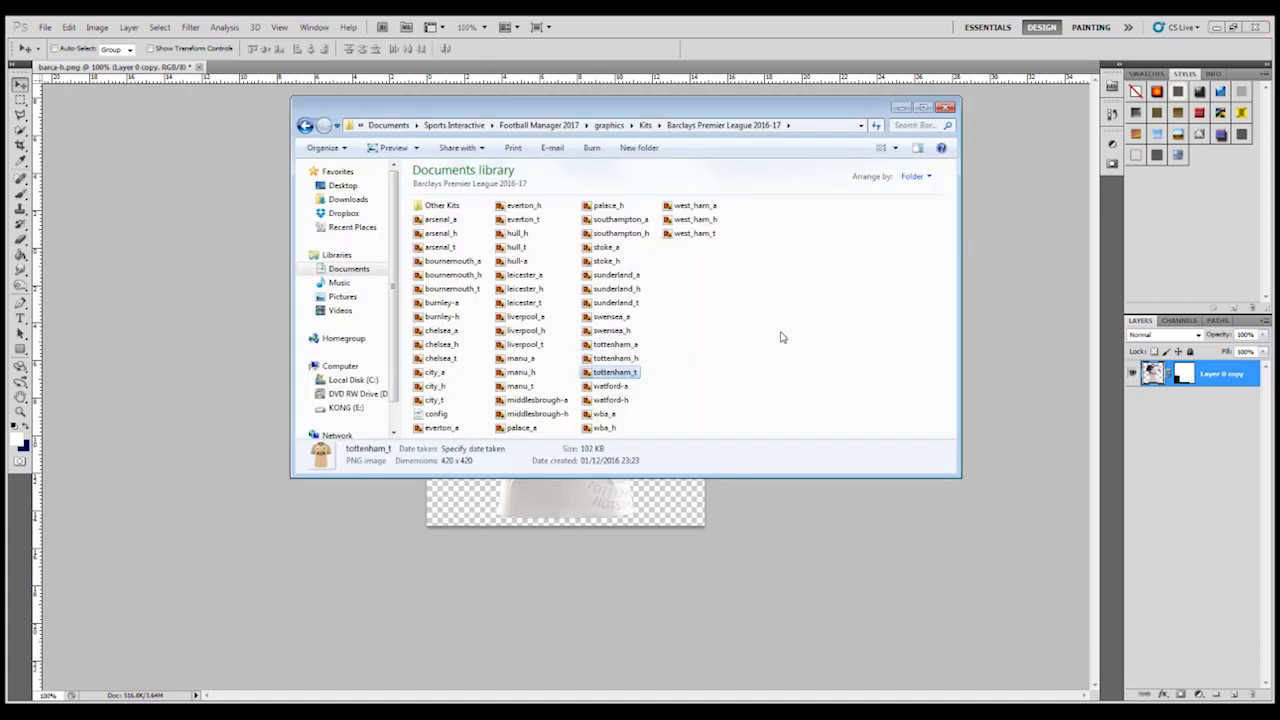
- Preview tottenham_h in Windows Photo Viewer, then close the viewer and the Explorer window
{"action": "double_click", "coordinate": [614, 358]}
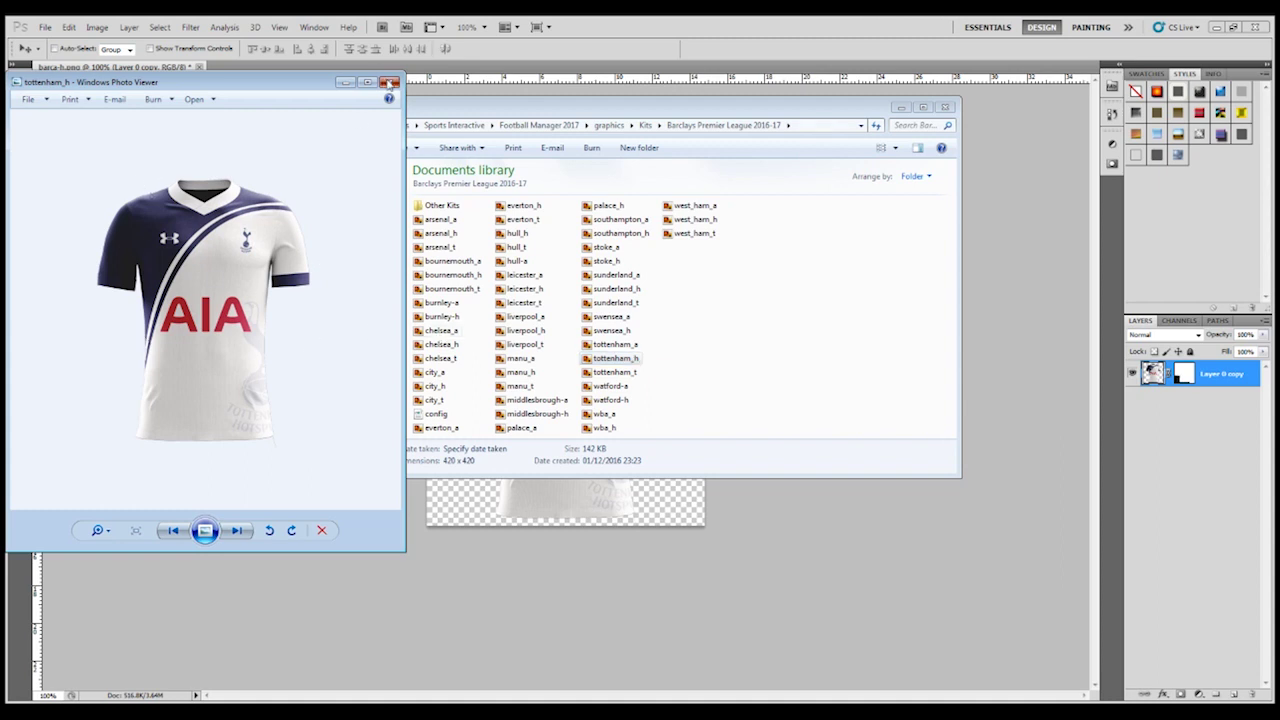
{"action": "left_click", "coordinate": [390, 82]}
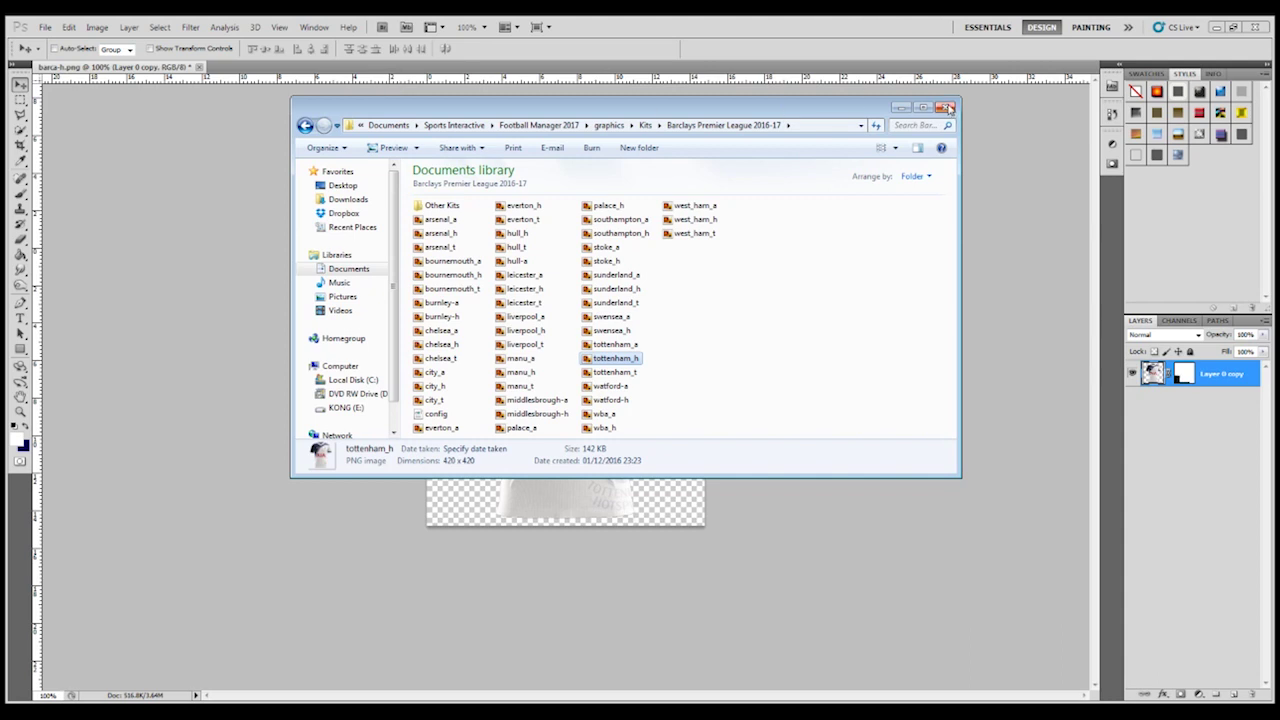
{"action": "left_click", "coordinate": [946, 107]}
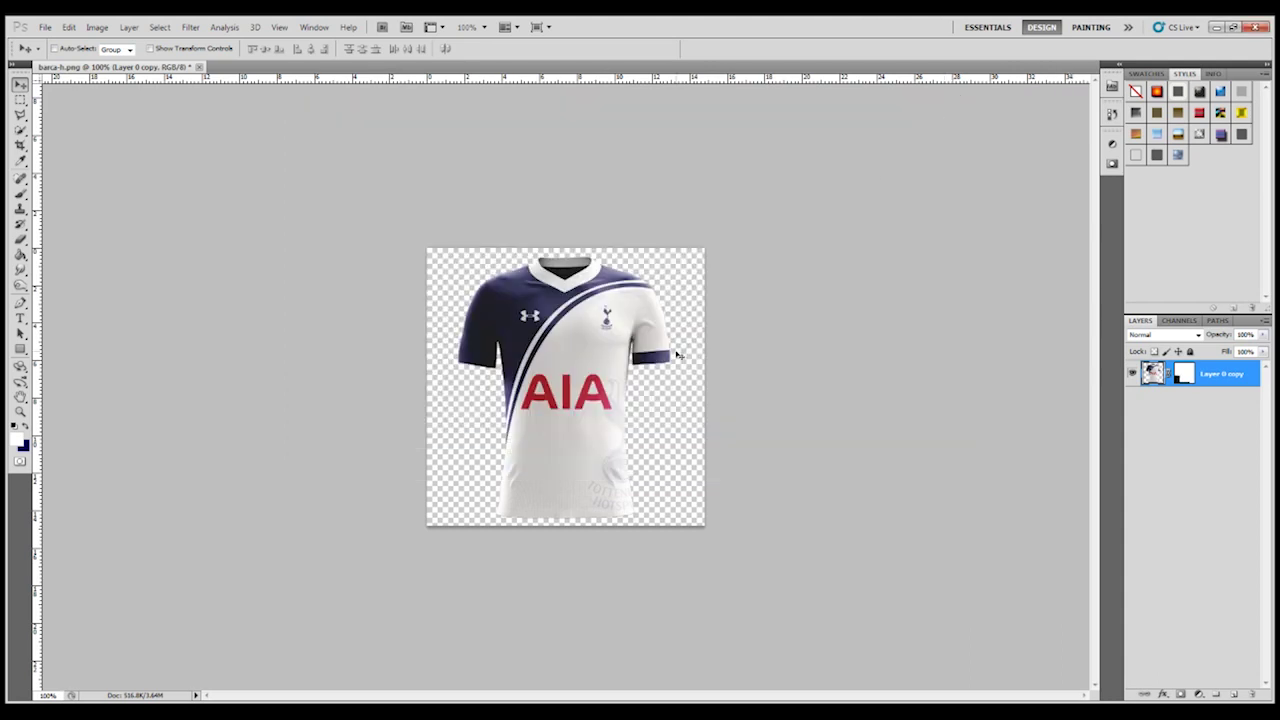